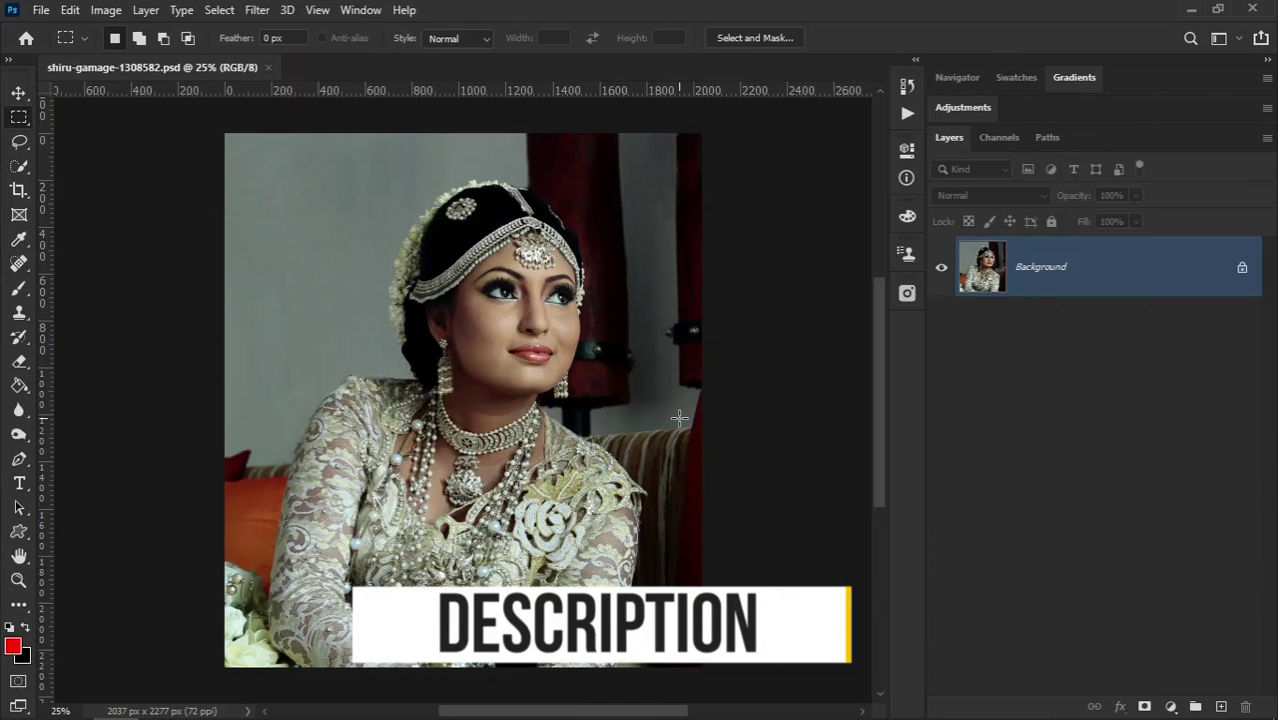
Step: Add a Curves adjustment layer, Curves 1, above the portrait
{"action": "scroll", "coordinate": [677, 415], "scroll_direction": "up", "scroll_amount": 1}
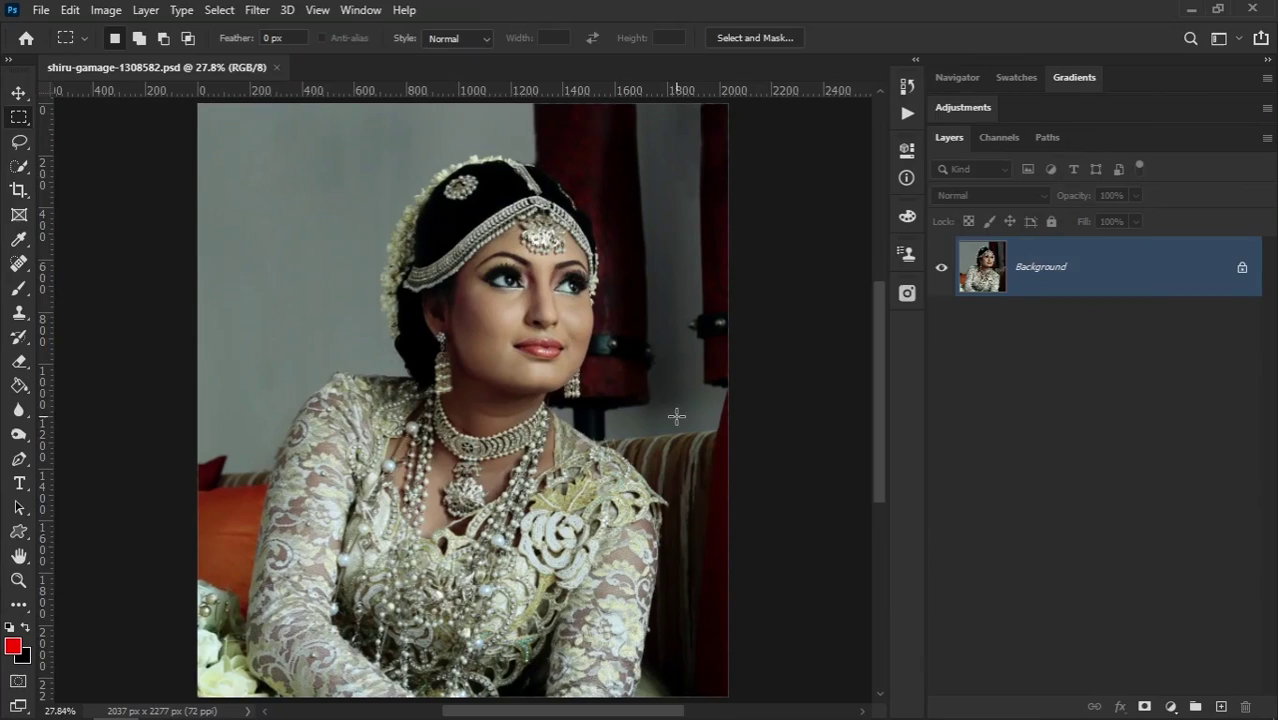
{"action": "scroll", "coordinate": [553, 300], "scroll_direction": "up", "scroll_amount": 1}
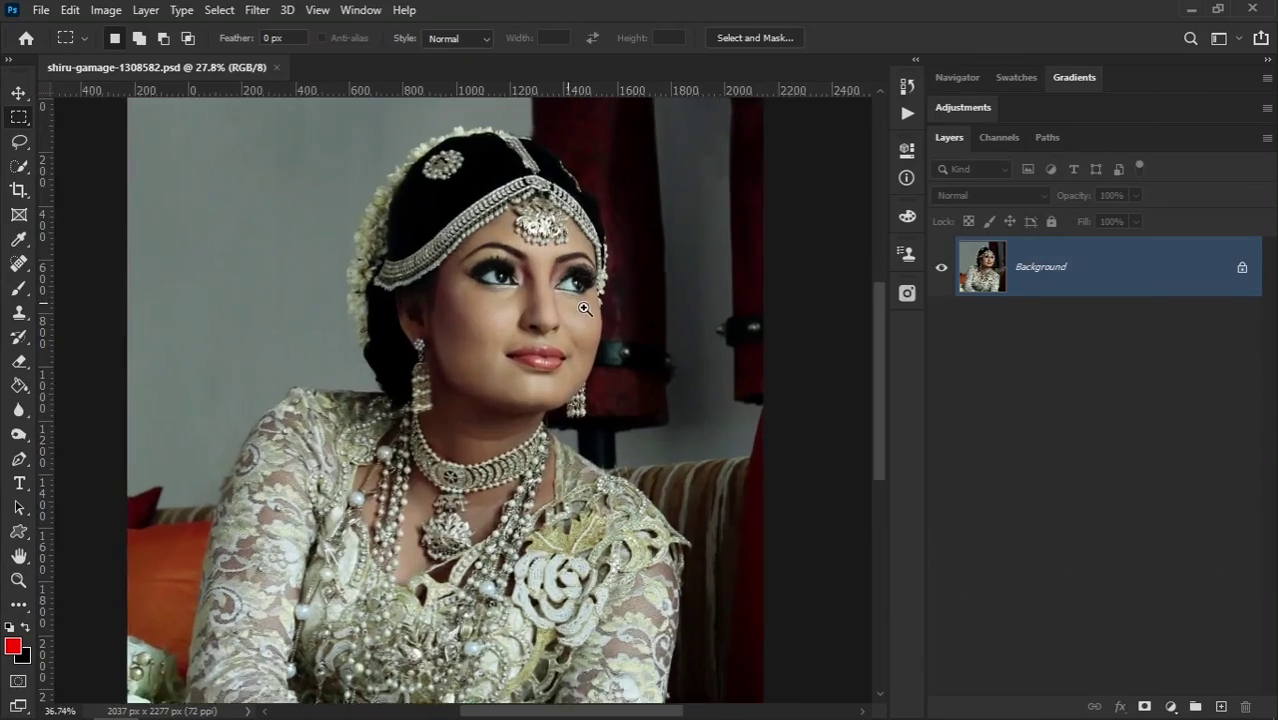
{"action": "scroll", "coordinate": [610, 315], "scroll_direction": "up", "scroll_amount": 2}
{"action": "scroll", "coordinate": [571, 453], "scroll_direction": "up", "scroll_amount": 1}
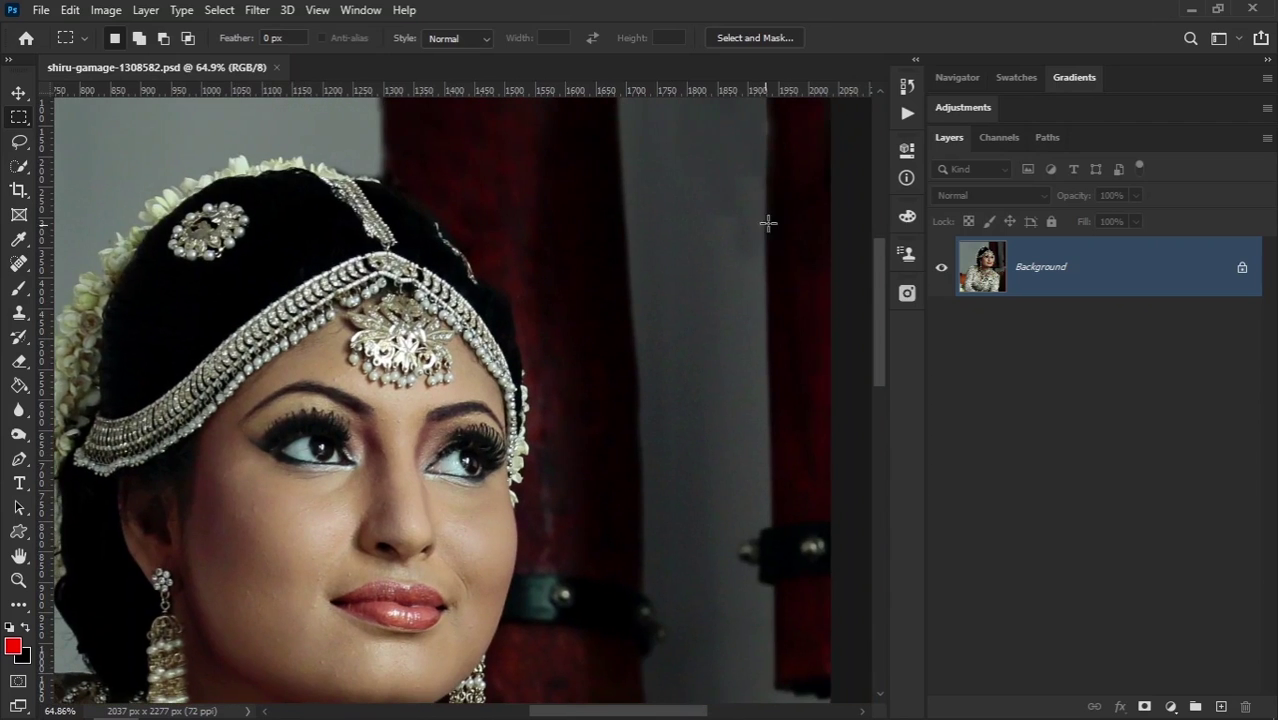
{"action": "scroll", "coordinate": [770, 218], "scroll_direction": "down", "scroll_amount": 2}
{"action": "scroll", "coordinate": [770, 220], "scroll_direction": "down", "scroll_amount": 2}
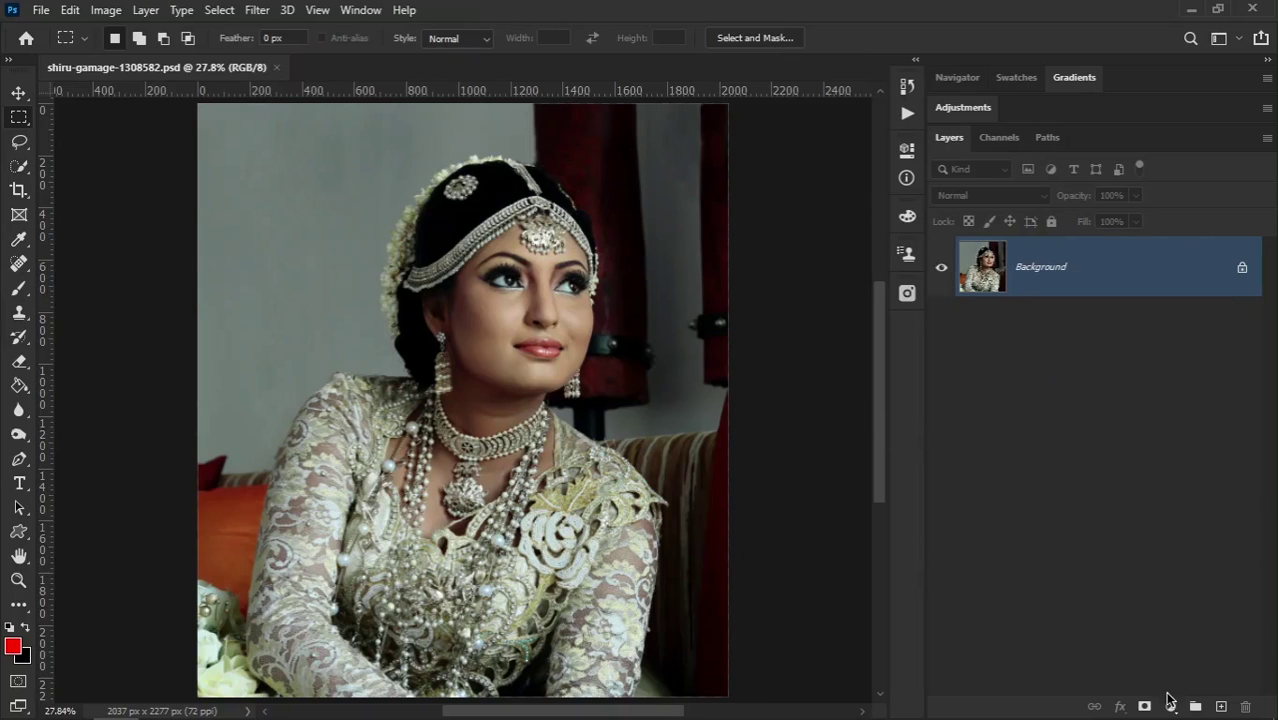
{"action": "left_click", "coordinate": [1171, 707]}
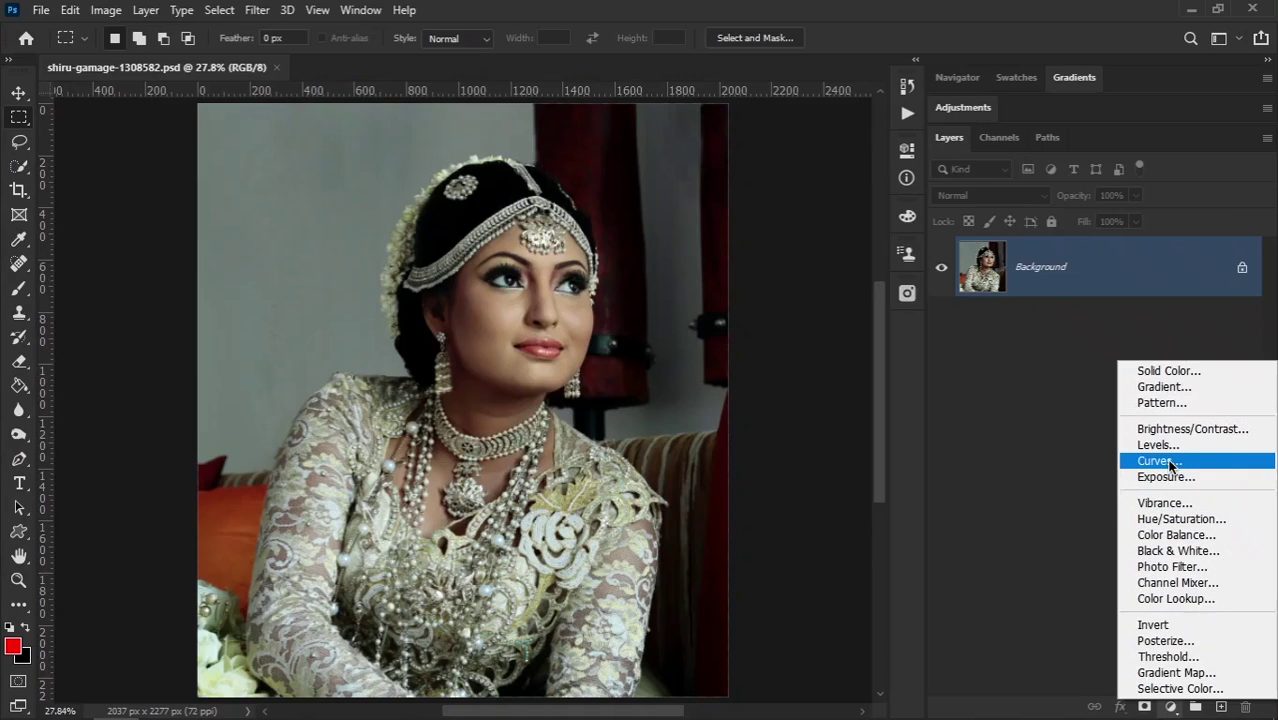
{"action": "left_click", "coordinate": [1160, 461]}
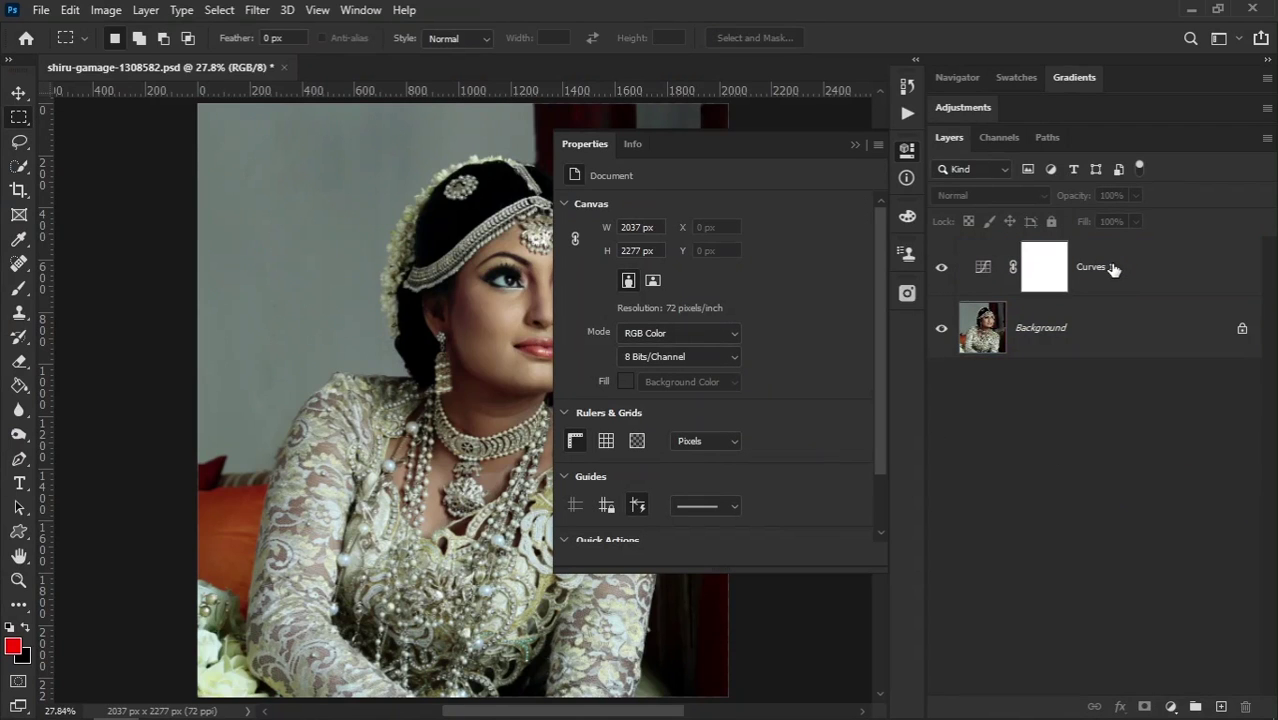
{"action": "left_click", "coordinate": [1180, 272]}
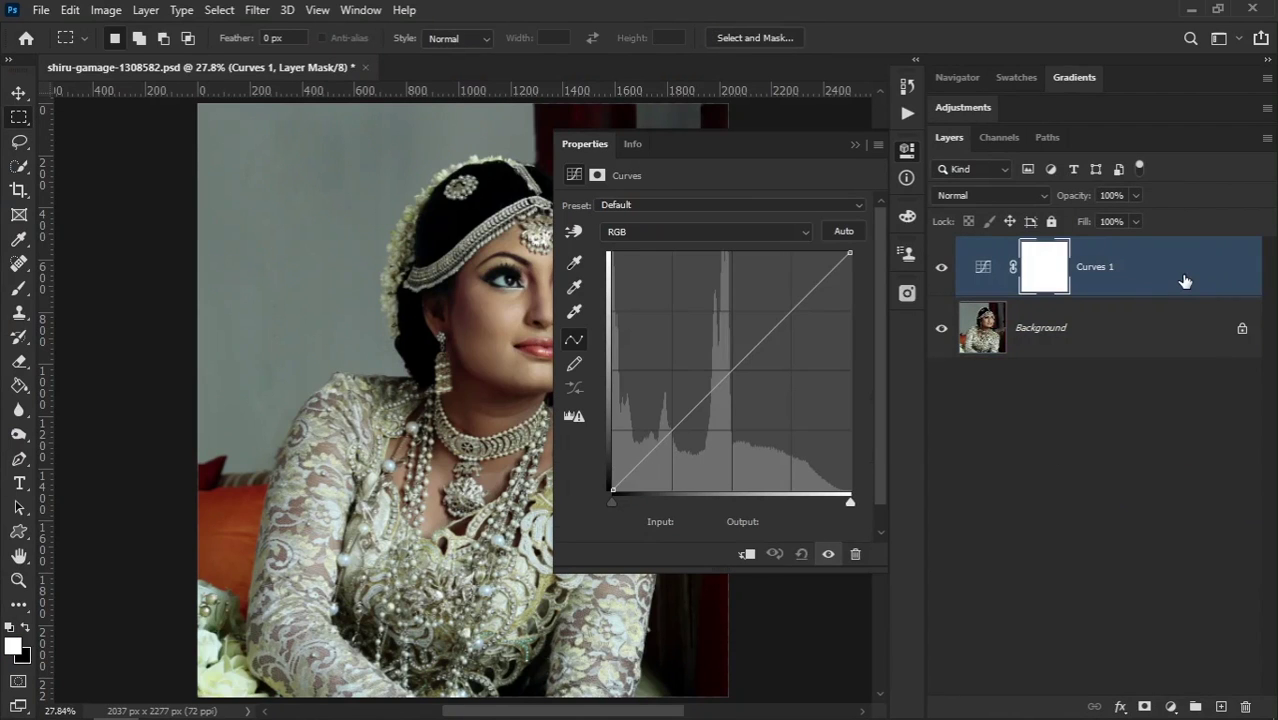
Step: Duplicate Curves 1 into four copies and select the bottom Curves 1 layer
{"action": "key", "text": "ctrl+j"}
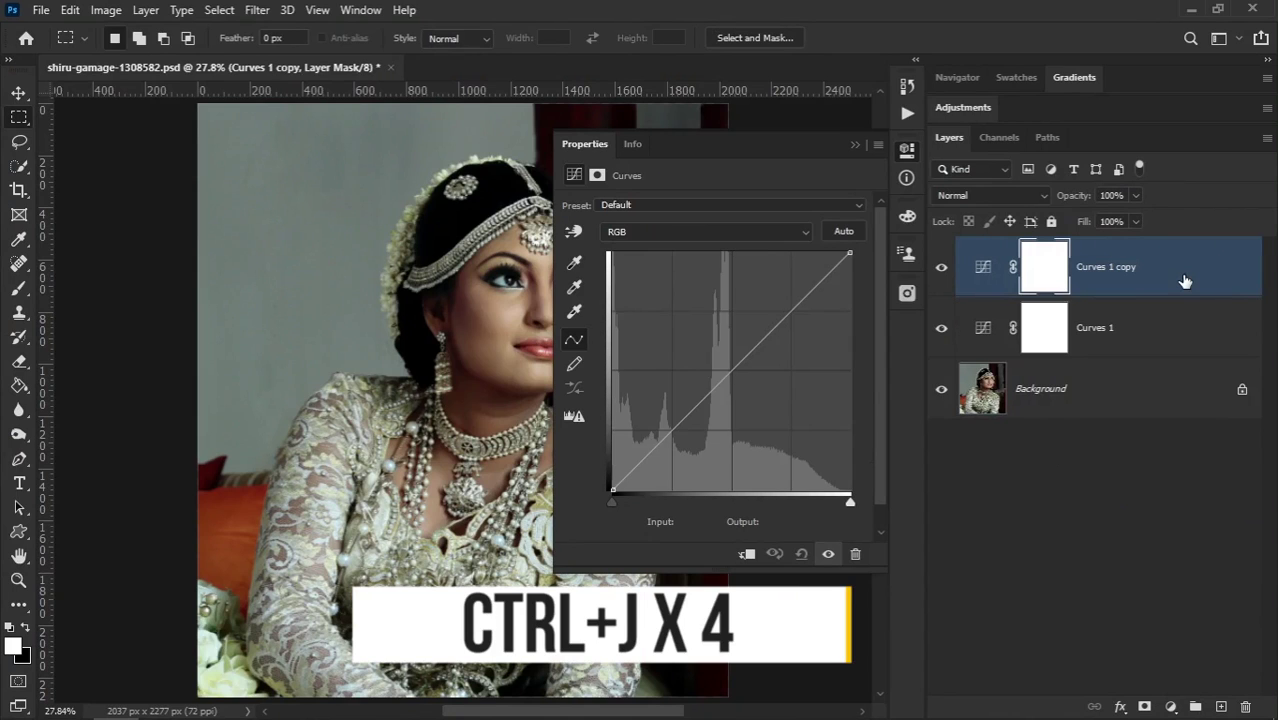
{"action": "key", "text": "ctrl+j"}
{"action": "key", "text": "ctrl+j"}
{"action": "key", "text": "ctrl+j"}
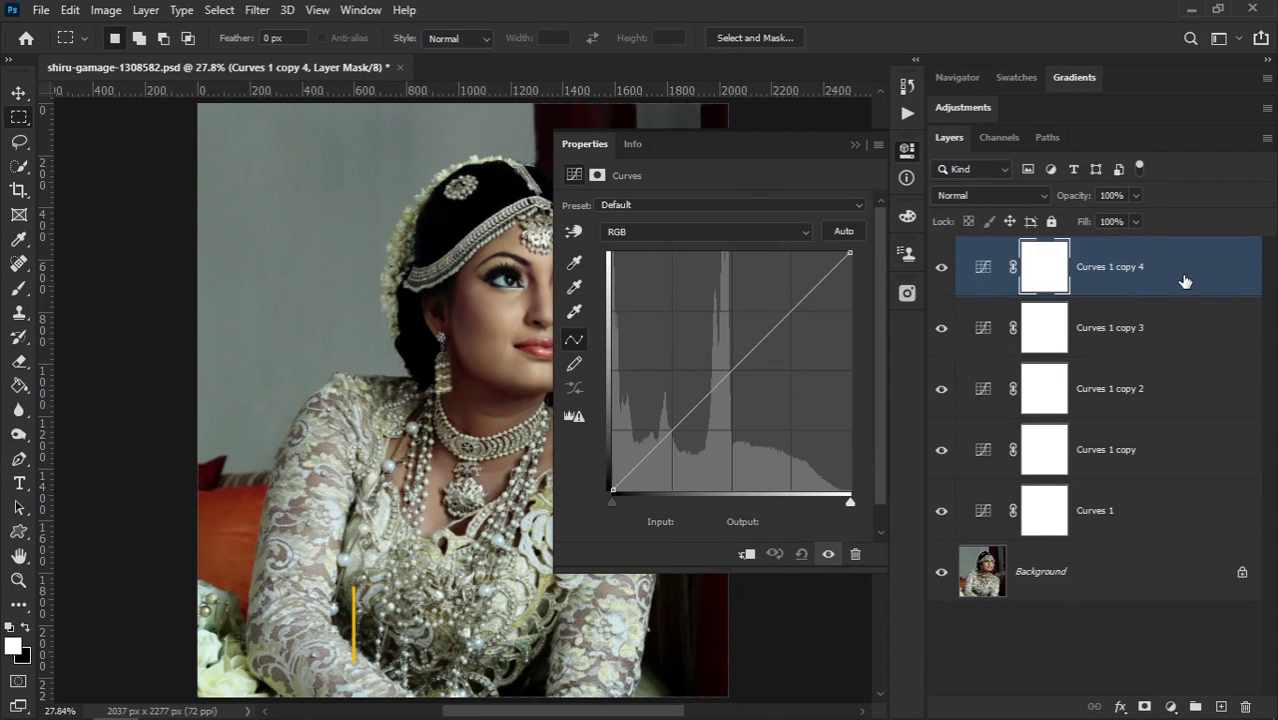
{"action": "left_click", "coordinate": [1117, 512]}
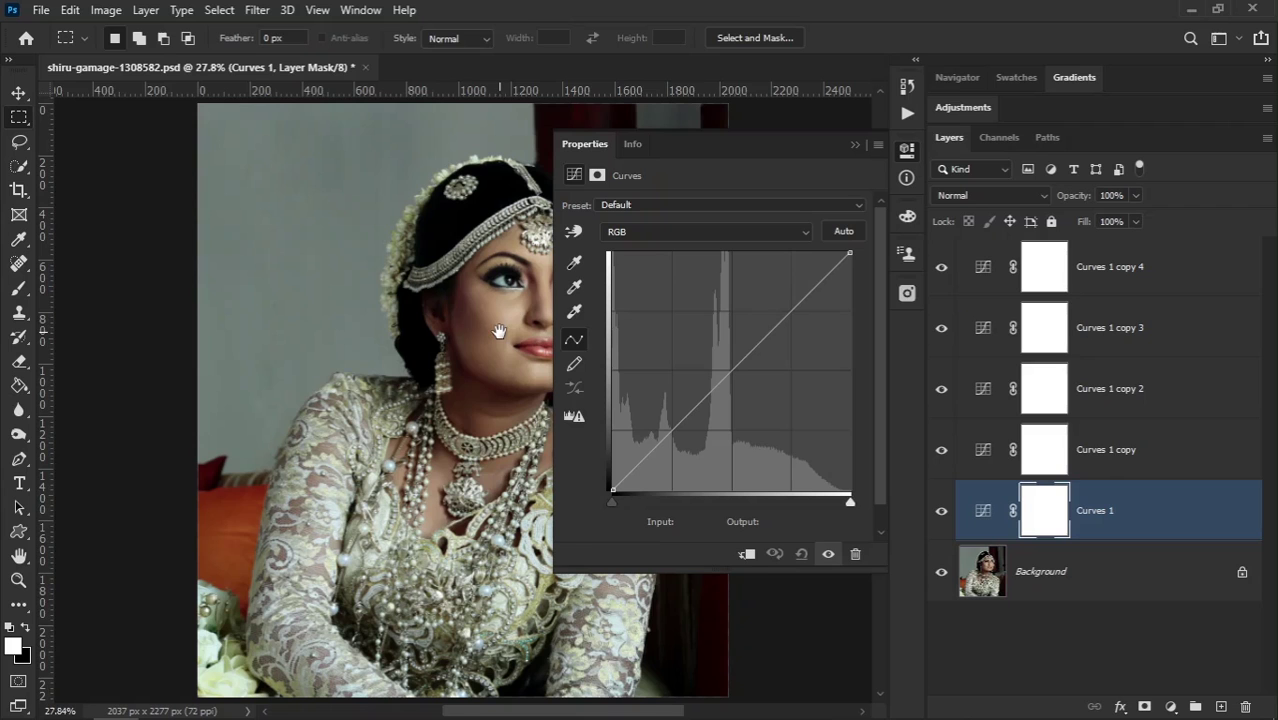
{"action": "mouse_move", "coordinate": [497, 327]}
{"action": "left_mouse_down"}
{"action": "mouse_move", "coordinate": [235, 296]}
{"action": "mouse_move", "coordinate": [310, 292]}
{"action": "left_mouse_up"}
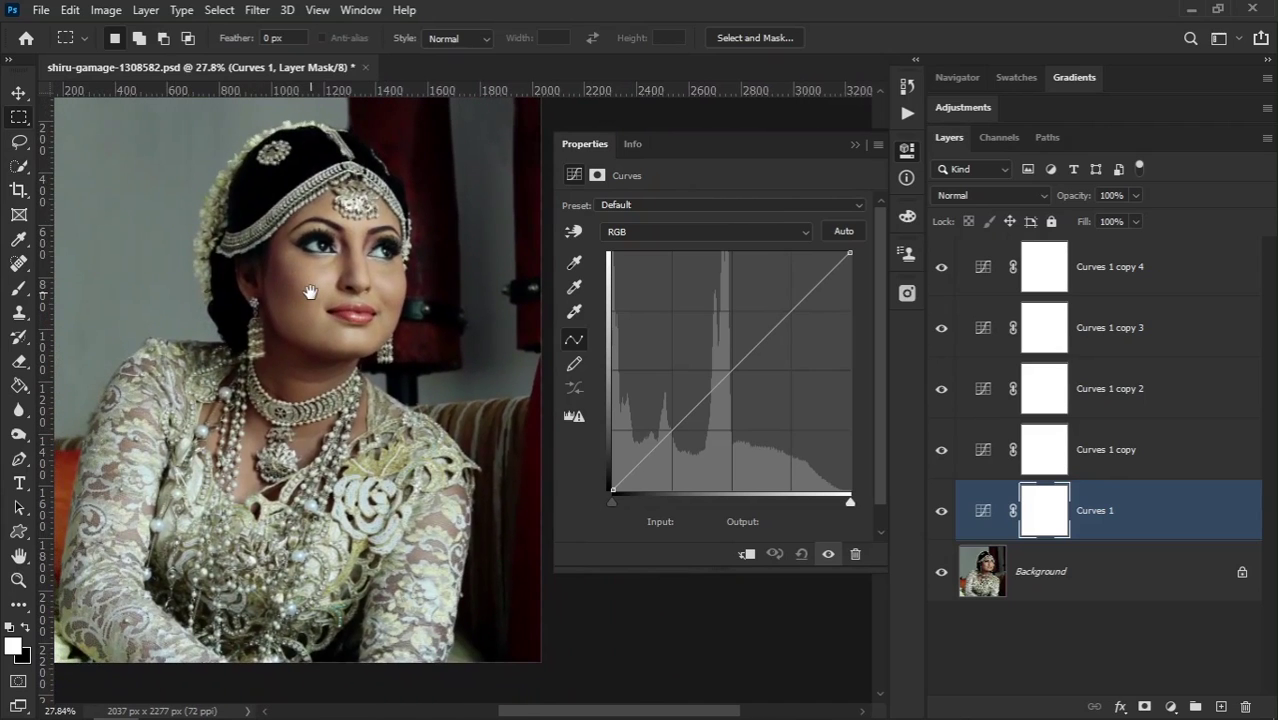
{"action": "left_click", "coordinate": [70, 9]}
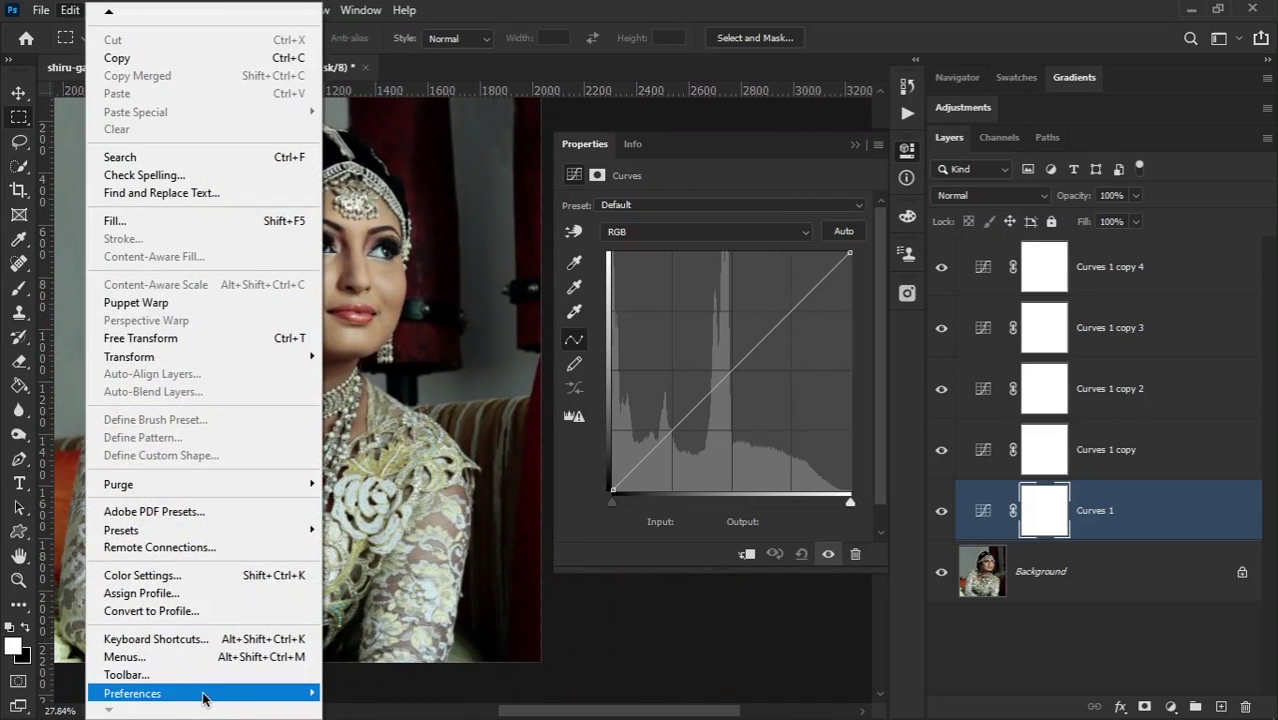
{"action": "mouse_move", "coordinate": [132, 693]}
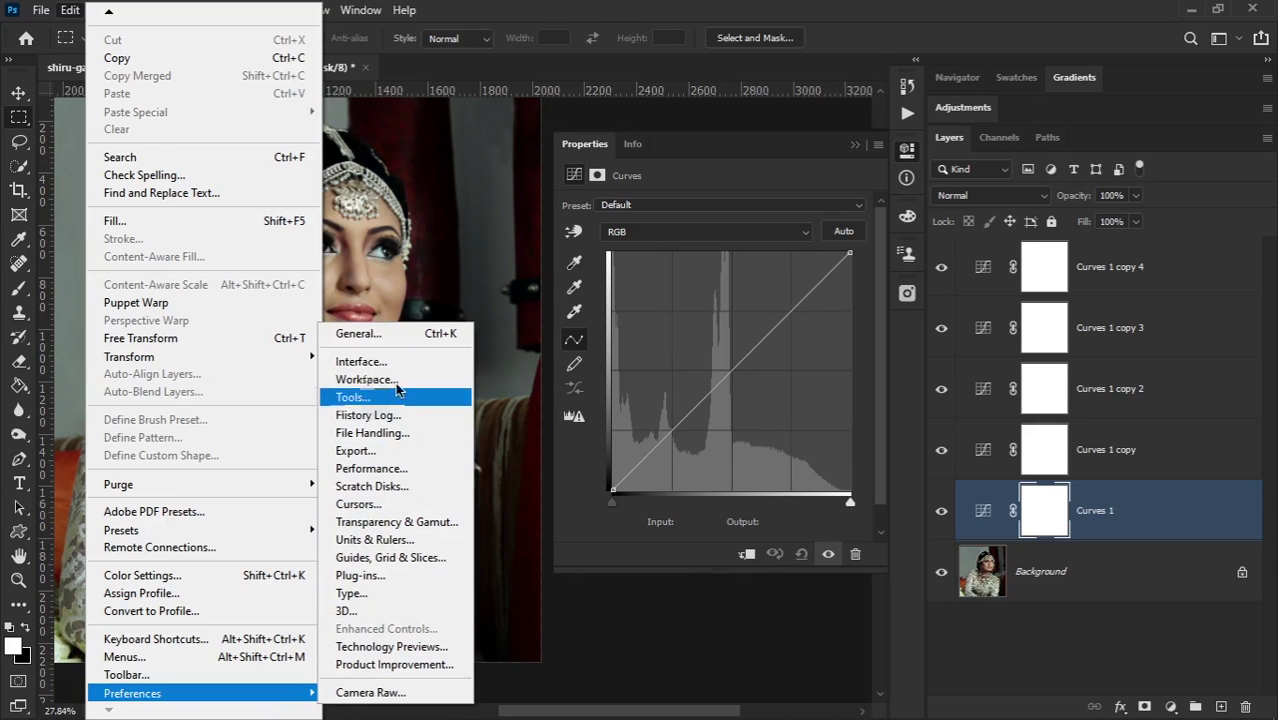
{"action": "left_click", "coordinate": [395, 397]}
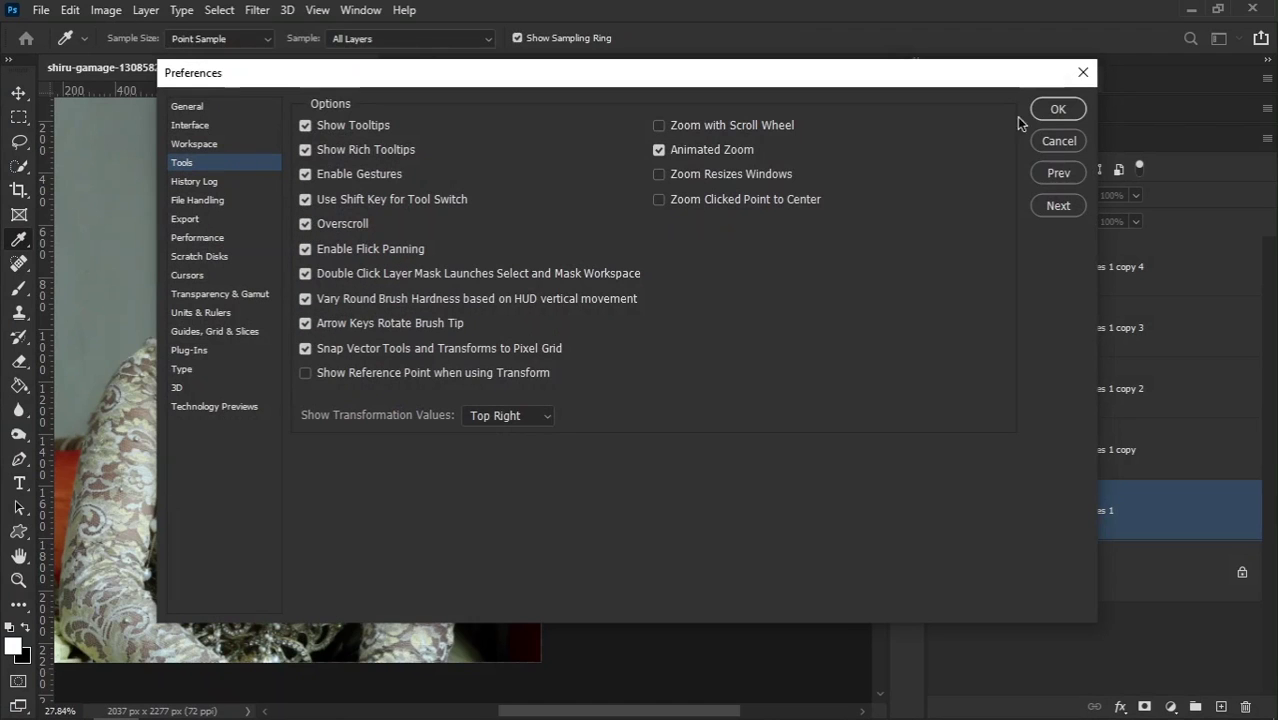
{"action": "left_click", "coordinate": [1058, 108]}
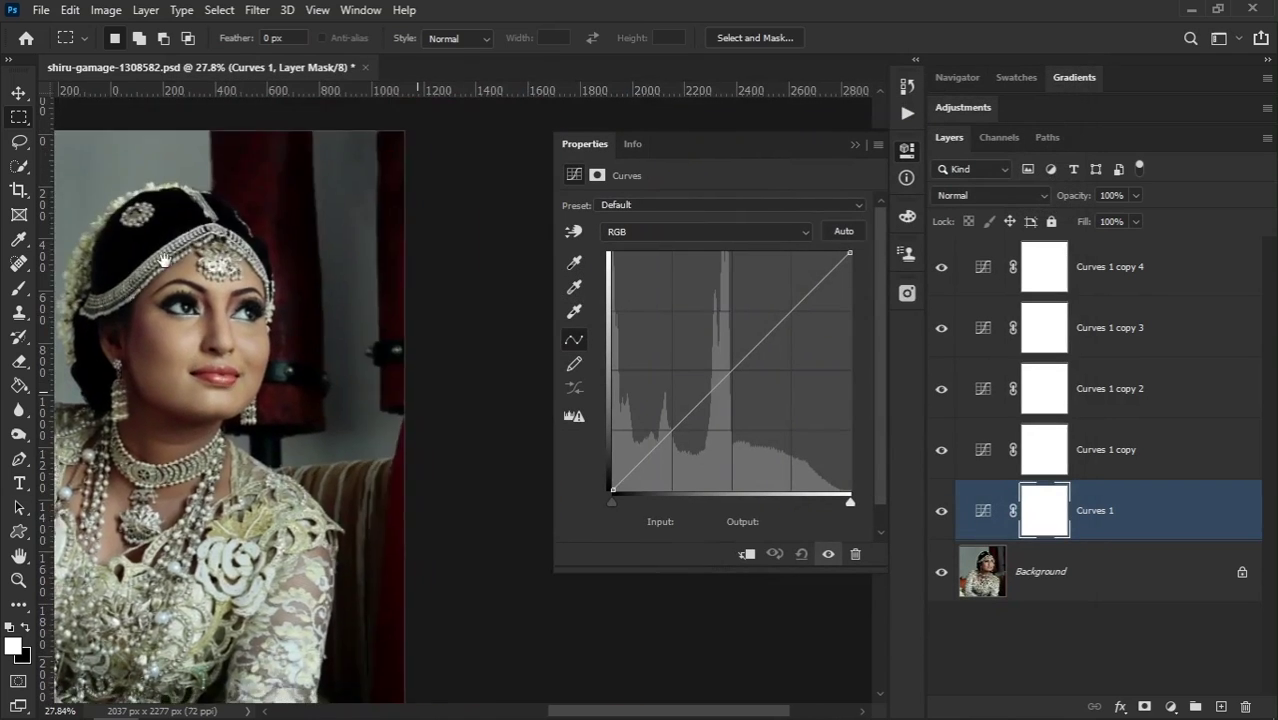
{"action": "left_click_drag", "start_coordinate": [151, 310], "coordinate": [281, 280]}
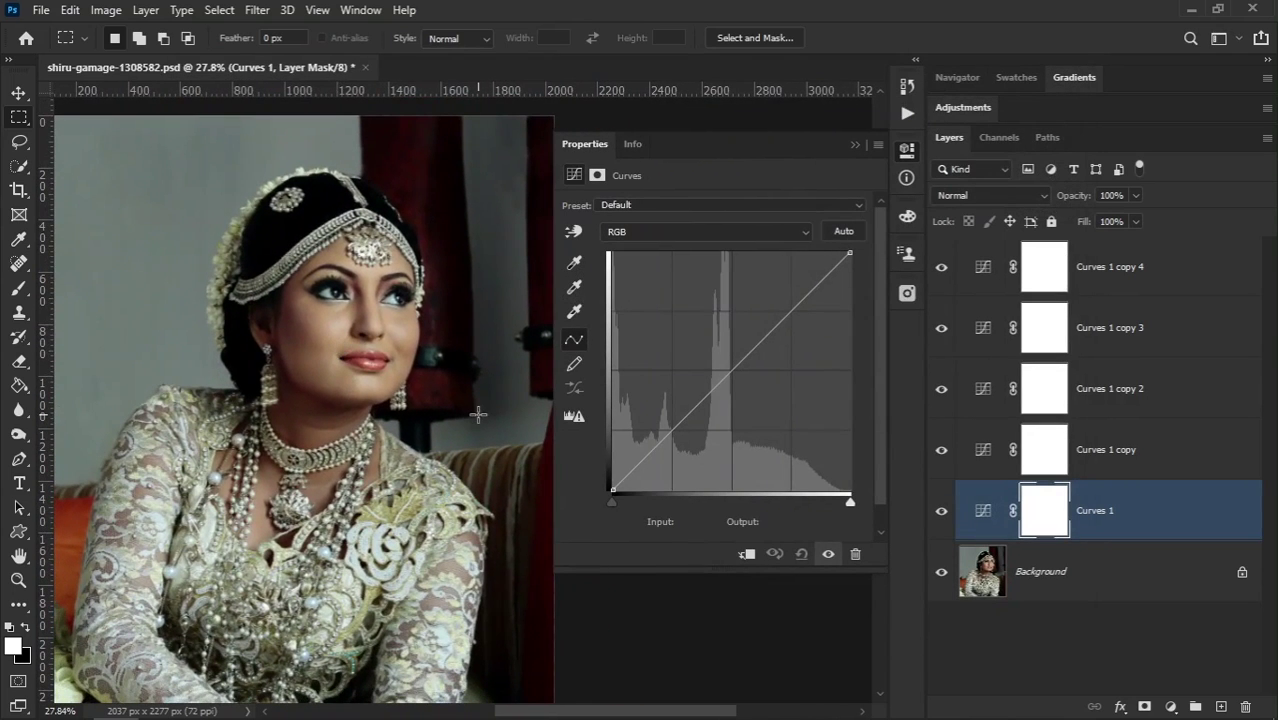
Step: Raise the Curves 1 RGB curve point to about Input 64 / Output 187
{"action": "left_click", "coordinate": [733, 369]}
{"action": "left_click_drag", "start_coordinate": [733, 369], "coordinate": [679, 300]}
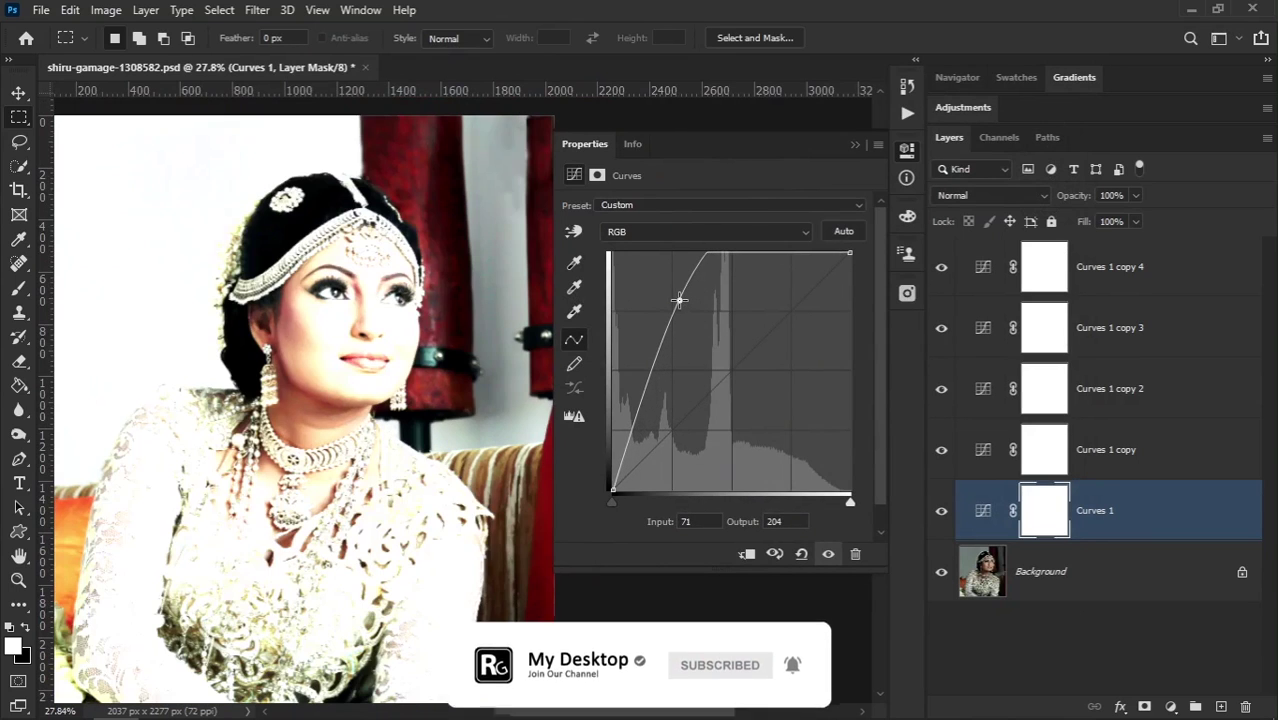
{"action": "left_click_drag", "start_coordinate": [679, 300], "coordinate": [681, 301]}
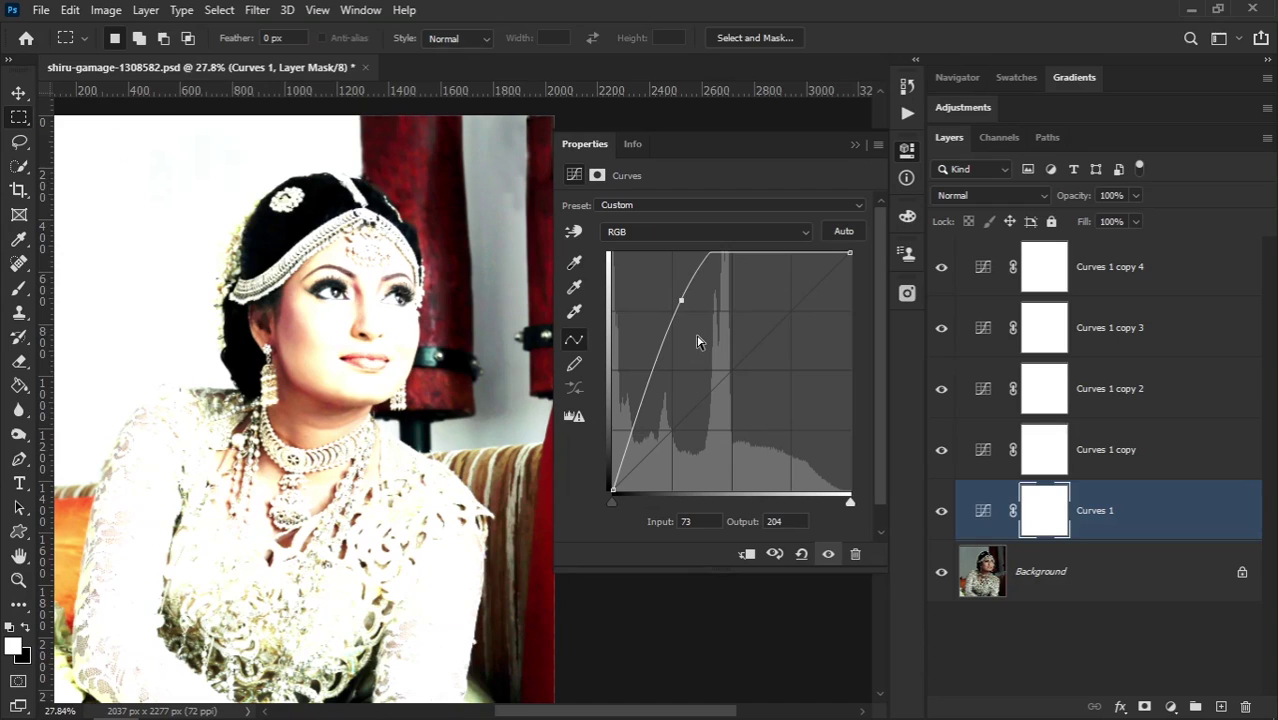
{"action": "left_click_drag", "start_coordinate": [684, 300], "coordinate": [673, 316]}
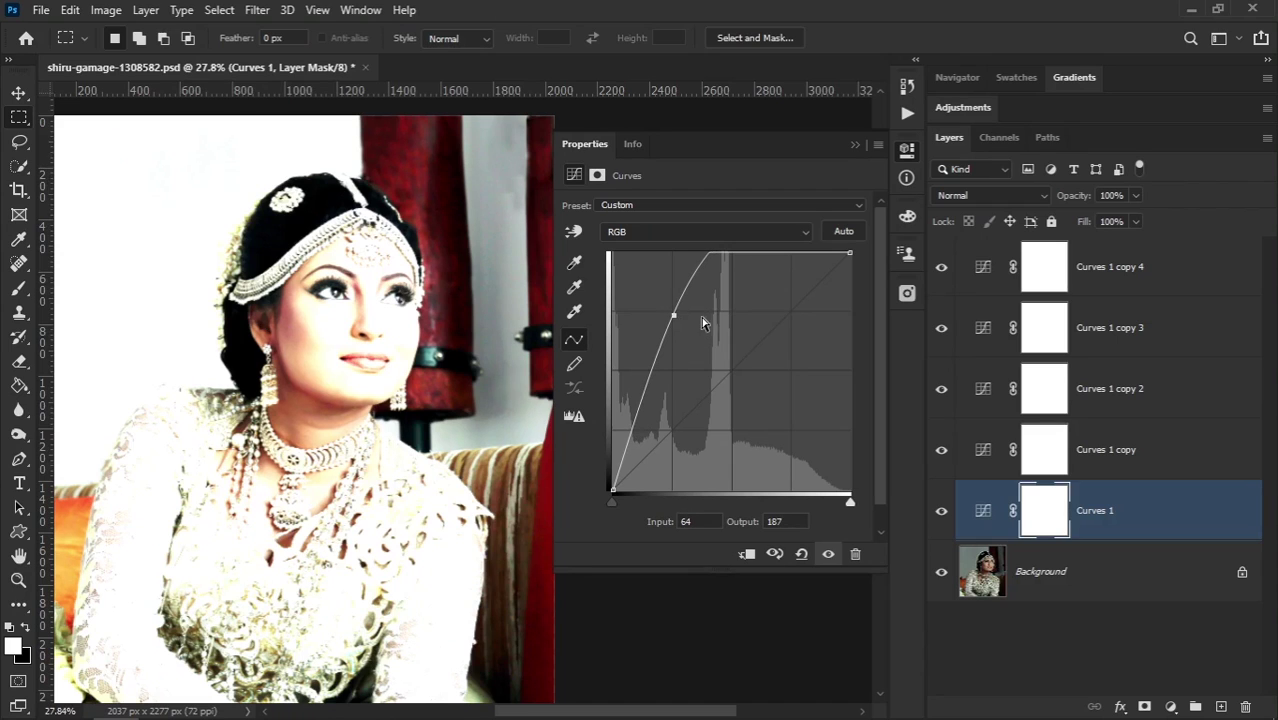
{"action": "left_click", "coordinate": [855, 144]}
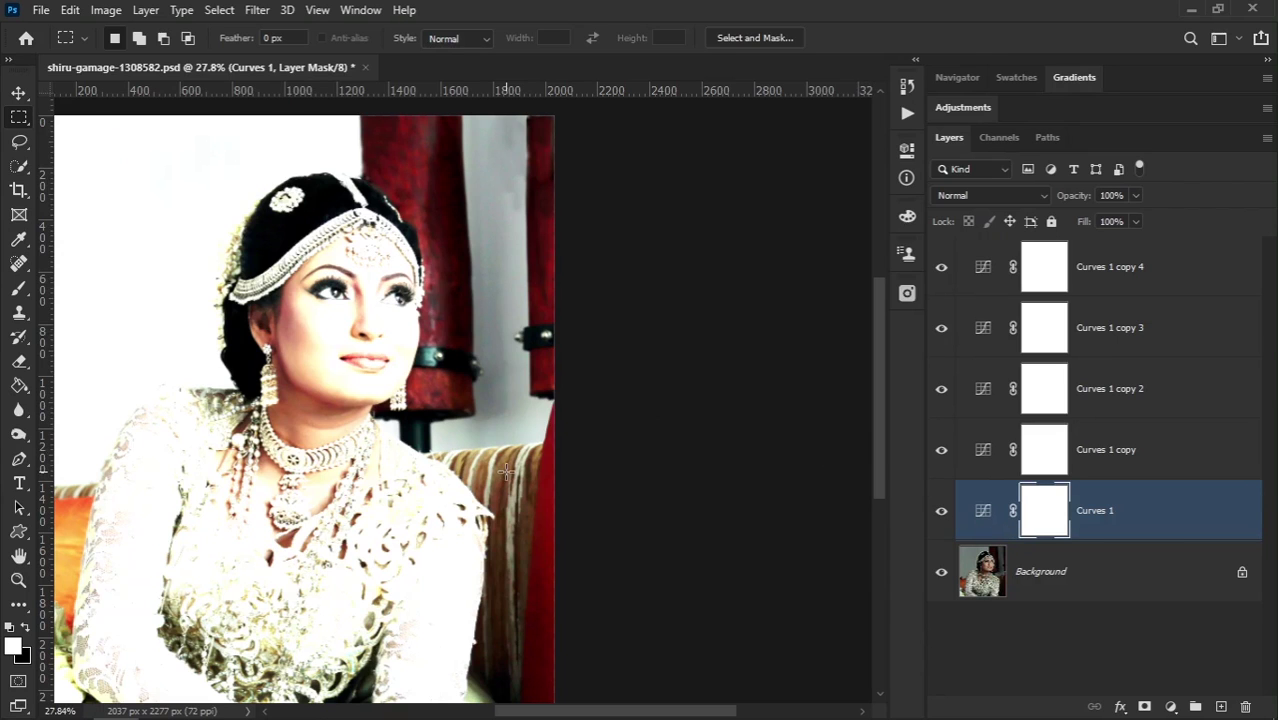
{"action": "left_click", "coordinate": [1182, 515]}
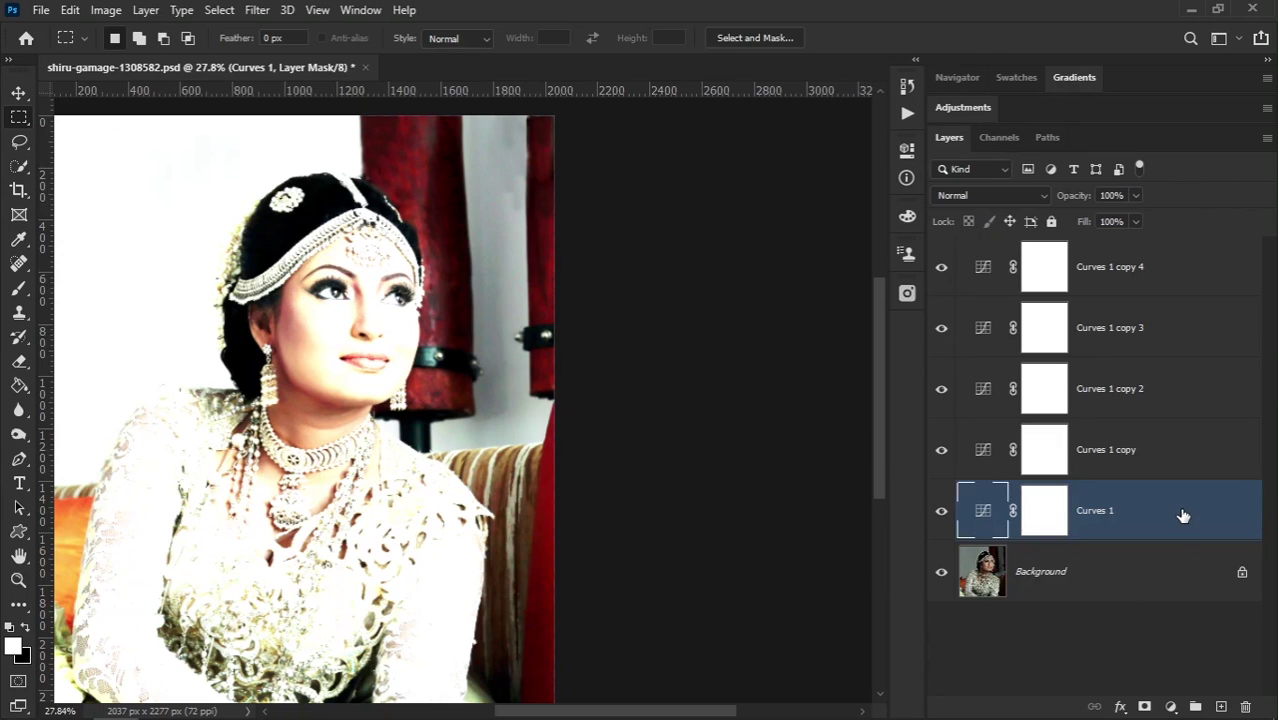
{"action": "double_click", "coordinate": [1182, 515]}
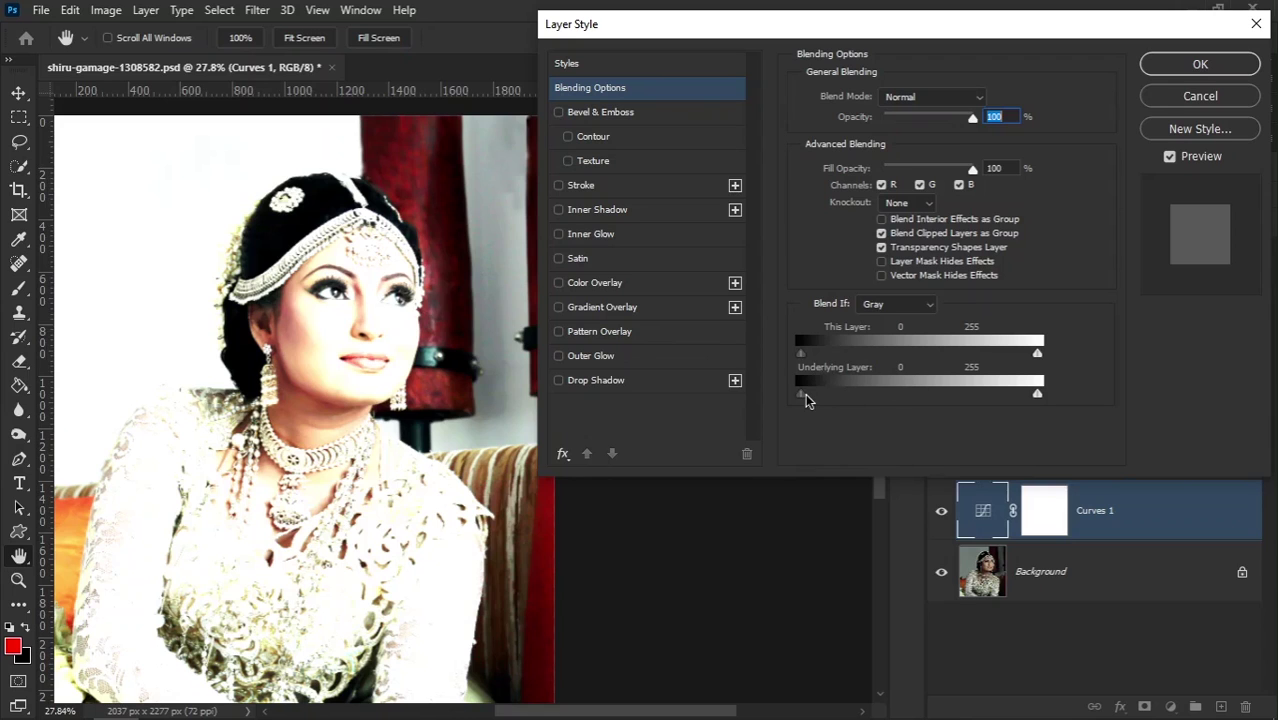
Step: Split the Underlying Layer Blend If dark slider, feathering the highlight blend up to 245
{"action": "left_click_drag", "start_coordinate": [800, 395], "coordinate": [932, 386]}
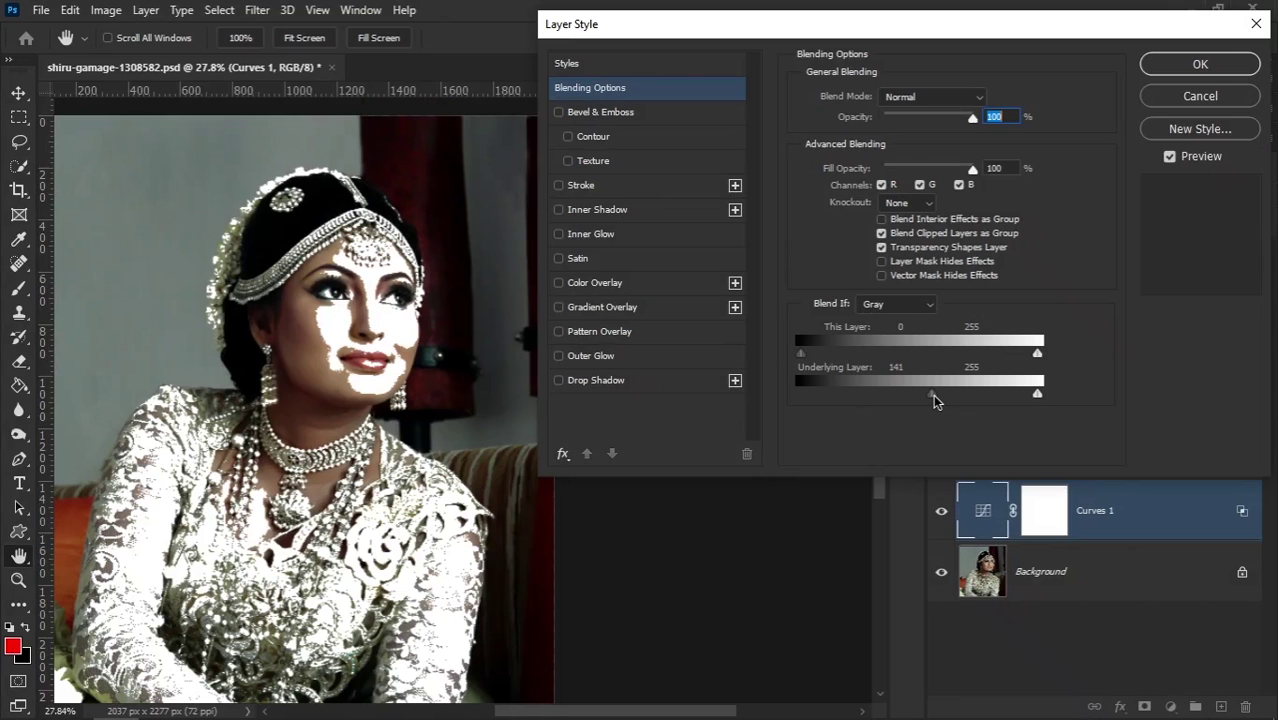
{"action": "left_click", "coordinate": [933, 395], "text": "alt"}
{"action": "left_click_drag", "start_coordinate": [936, 395], "coordinate": [1040, 395]}
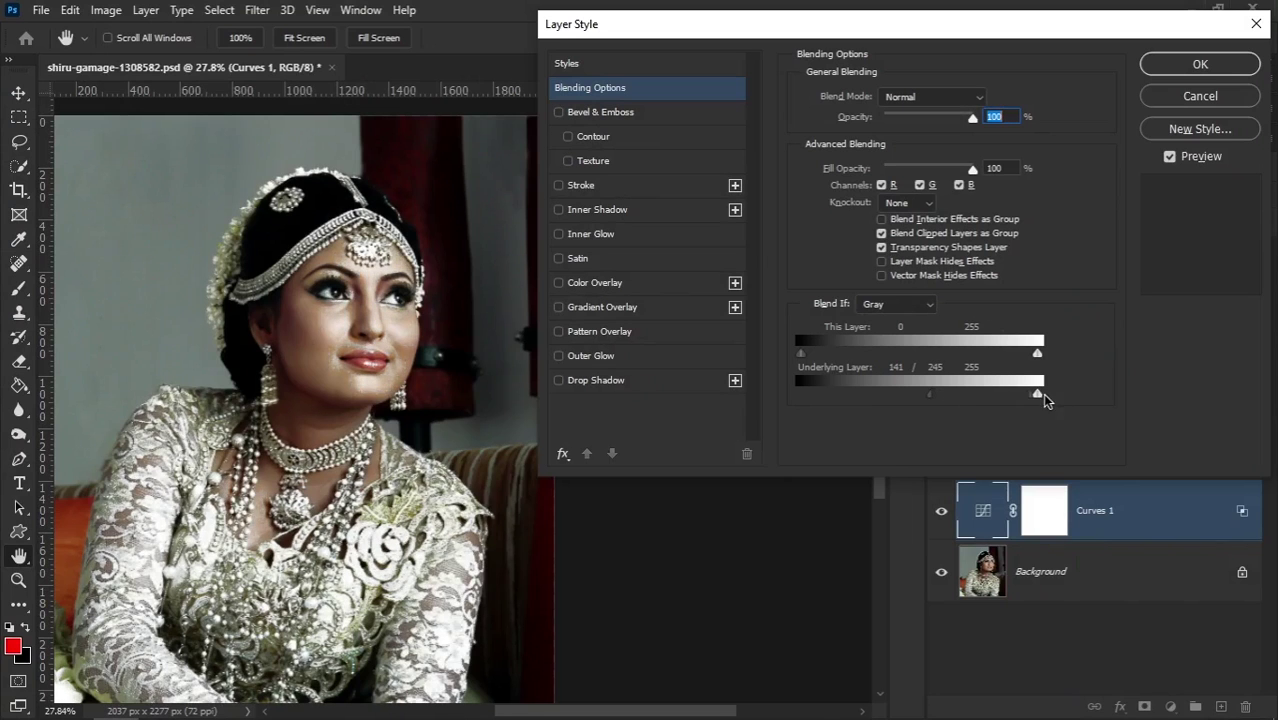
{"action": "left_click_drag", "start_coordinate": [931, 395], "coordinate": [935, 400]}
Step: Inspect the bride's face, set the blend start to 115, and apply the Blend If limit
{"action": "left_click_drag", "start_coordinate": [365, 346], "coordinate": [455, 369]}
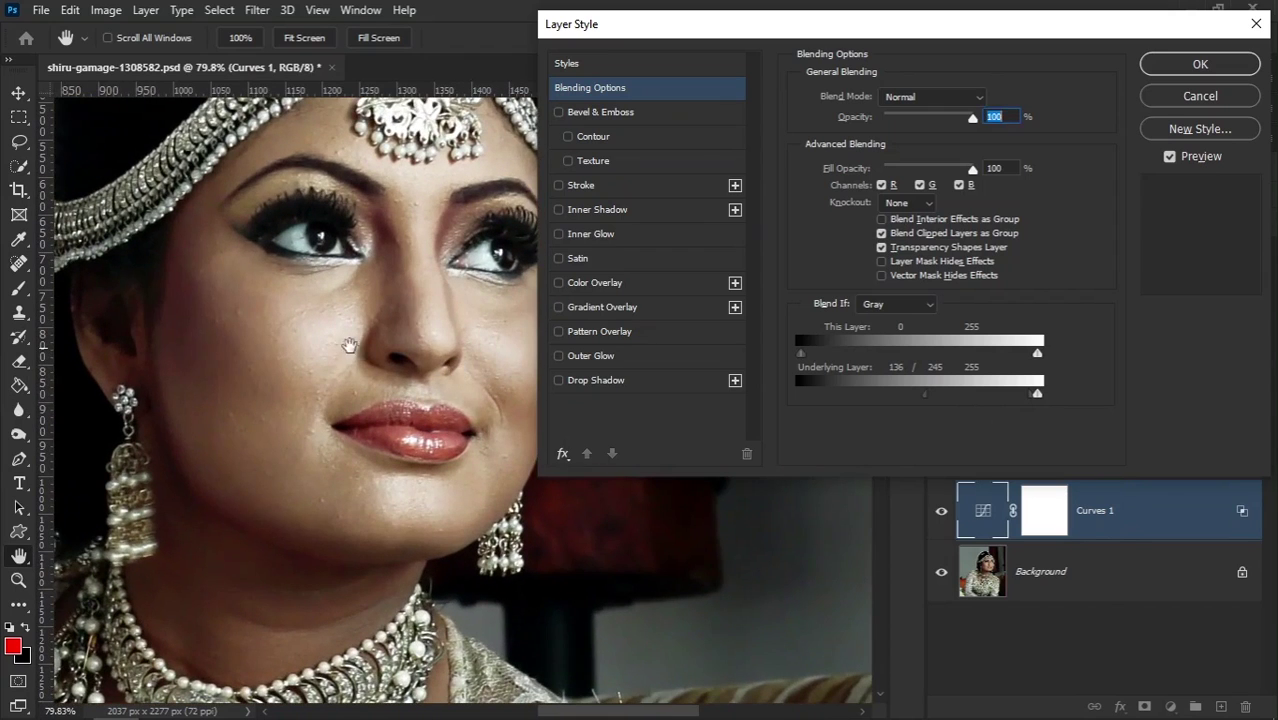
{"action": "left_click_drag", "start_coordinate": [356, 344], "coordinate": [302, 352]}
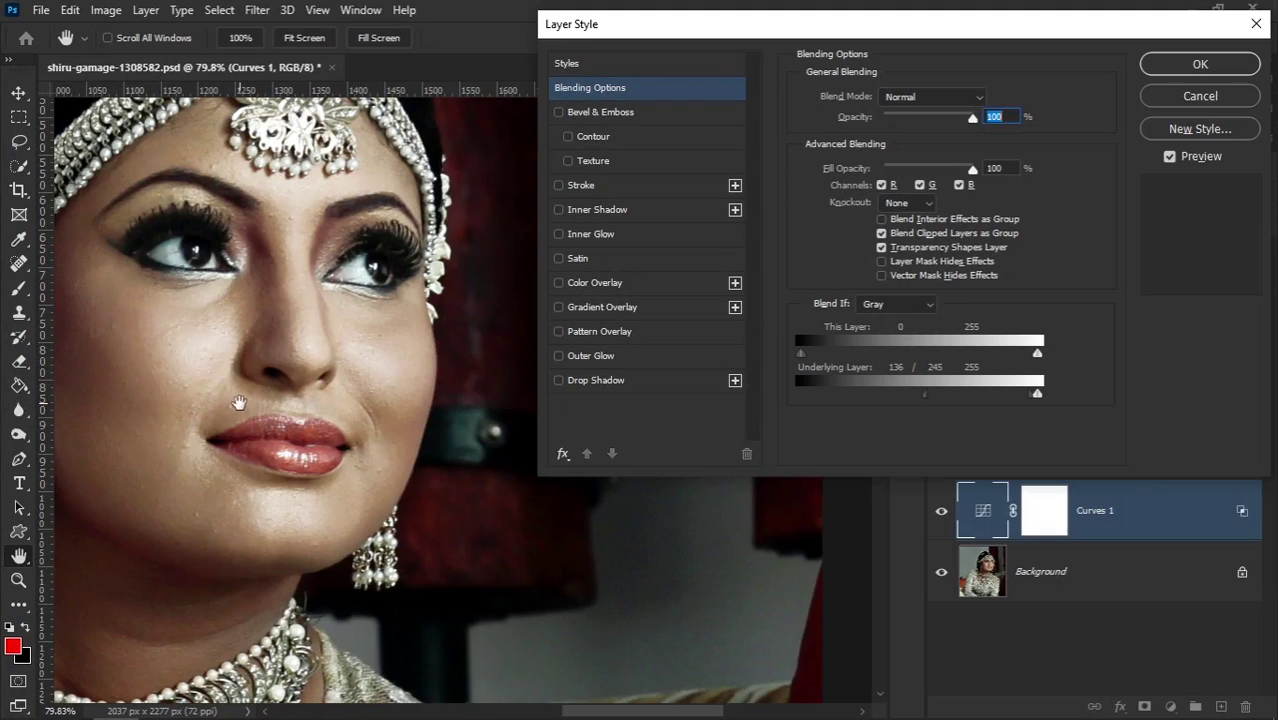
{"action": "left_click_drag", "start_coordinate": [239, 402], "coordinate": [318, 435]}
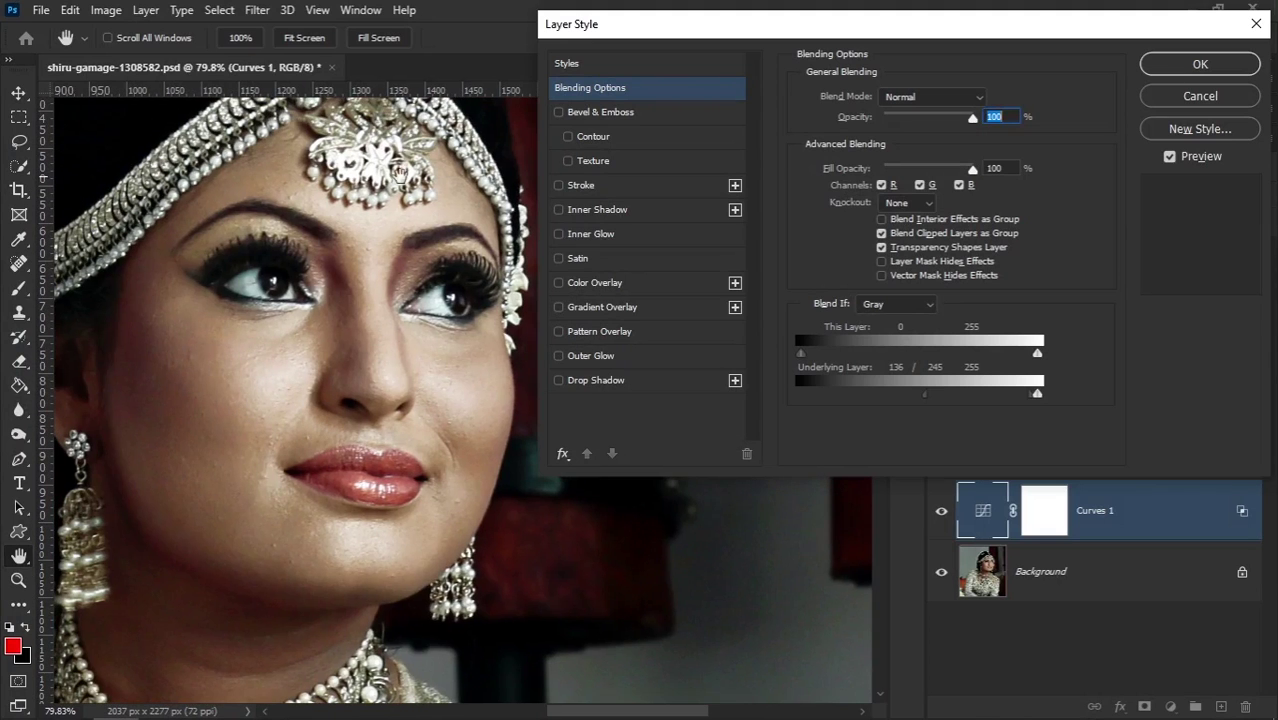
{"action": "left_click_drag", "start_coordinate": [240, 385], "coordinate": [280, 400]}
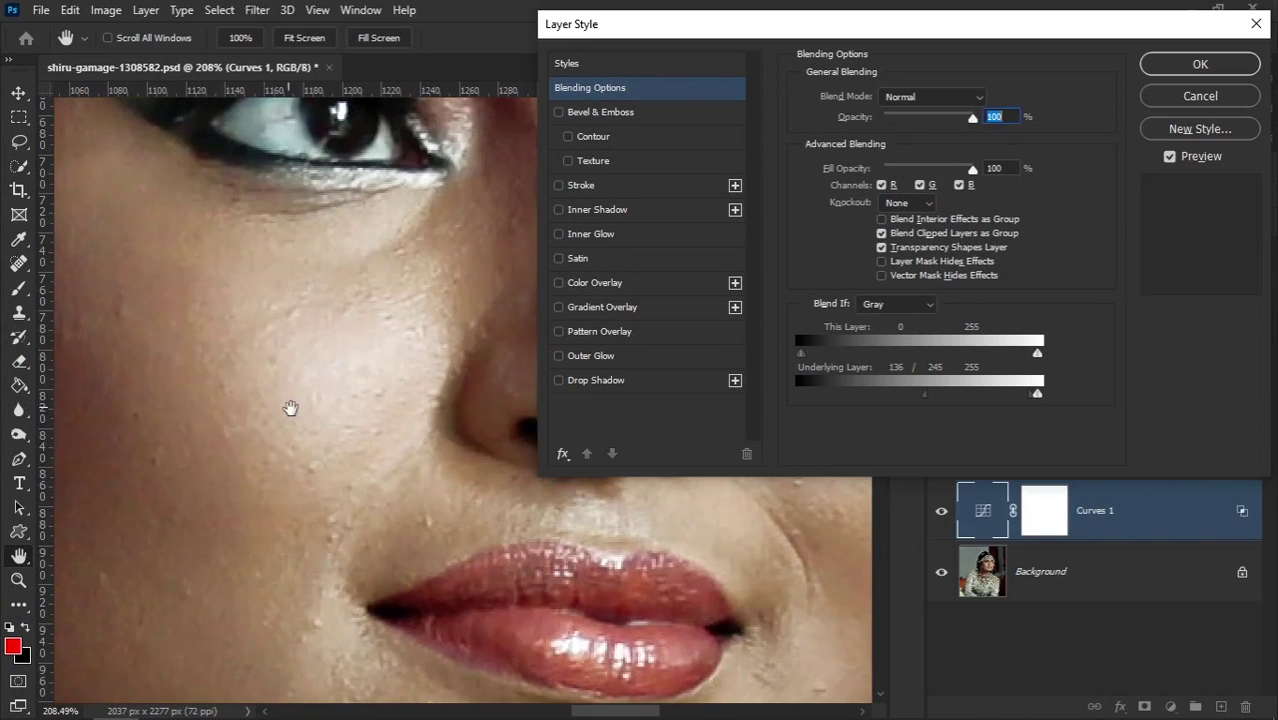
{"action": "scroll", "coordinate": [320, 400], "scroll_direction": "down", "scroll_amount": 2}
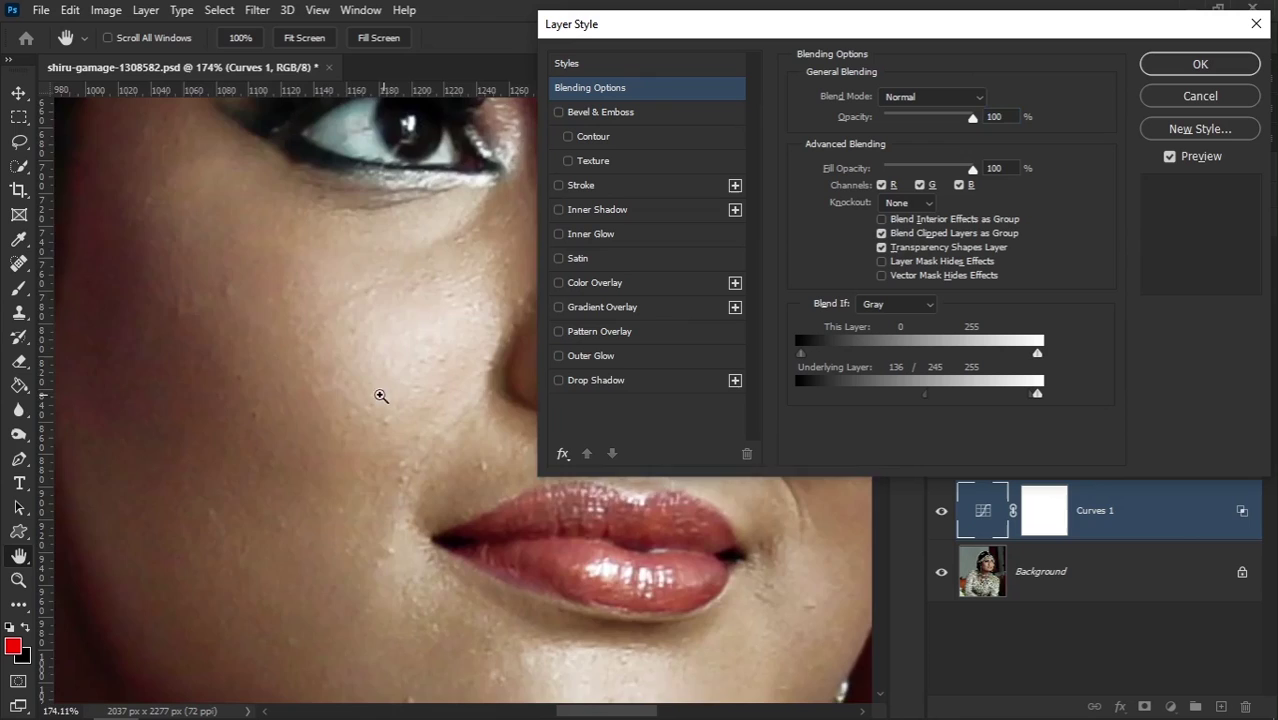
{"action": "scroll", "coordinate": [382, 394], "scroll_direction": "down", "scroll_amount": 2}
{"action": "scroll", "coordinate": [344, 397], "scroll_direction": "down", "scroll_amount": 2}
{"action": "scroll", "coordinate": [362, 385], "scroll_direction": "down", "scroll_amount": 1}
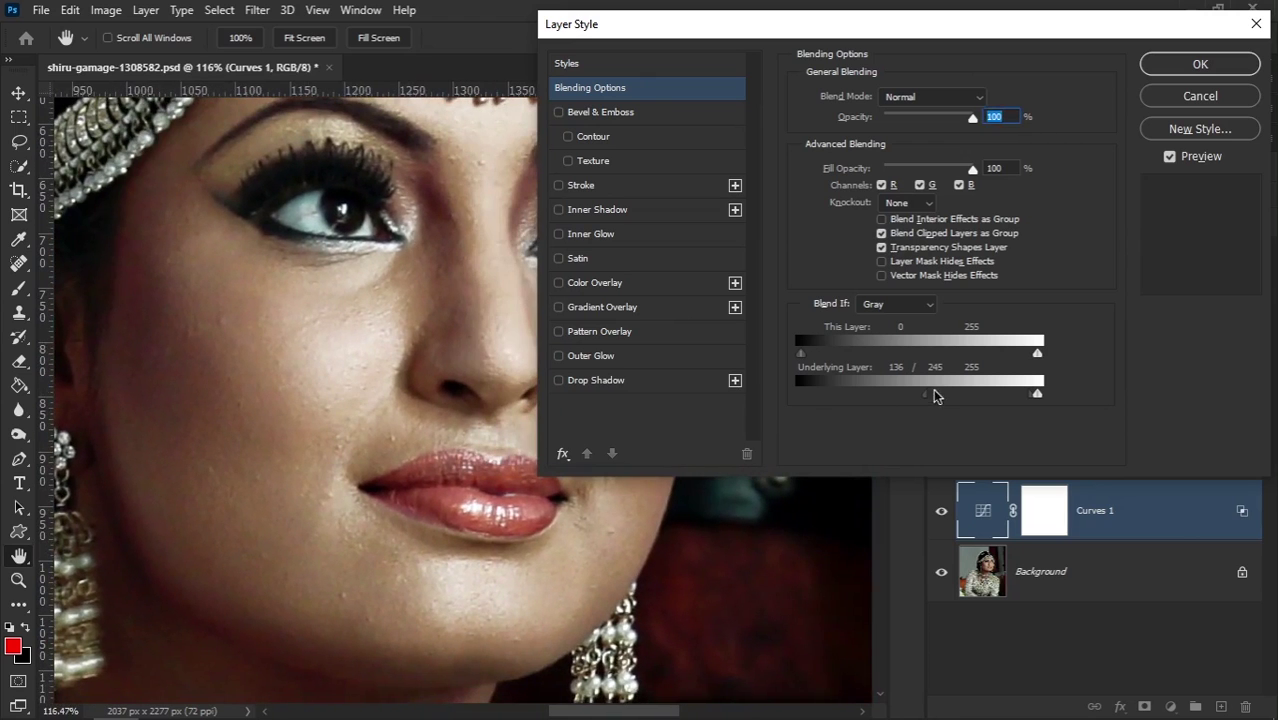
{"action": "mouse_move", "coordinate": [927, 401]}
{"action": "left_mouse_down"}
{"action": "mouse_move", "coordinate": [949, 400]}
{"action": "mouse_move", "coordinate": [908, 400]}
{"action": "left_mouse_up"}
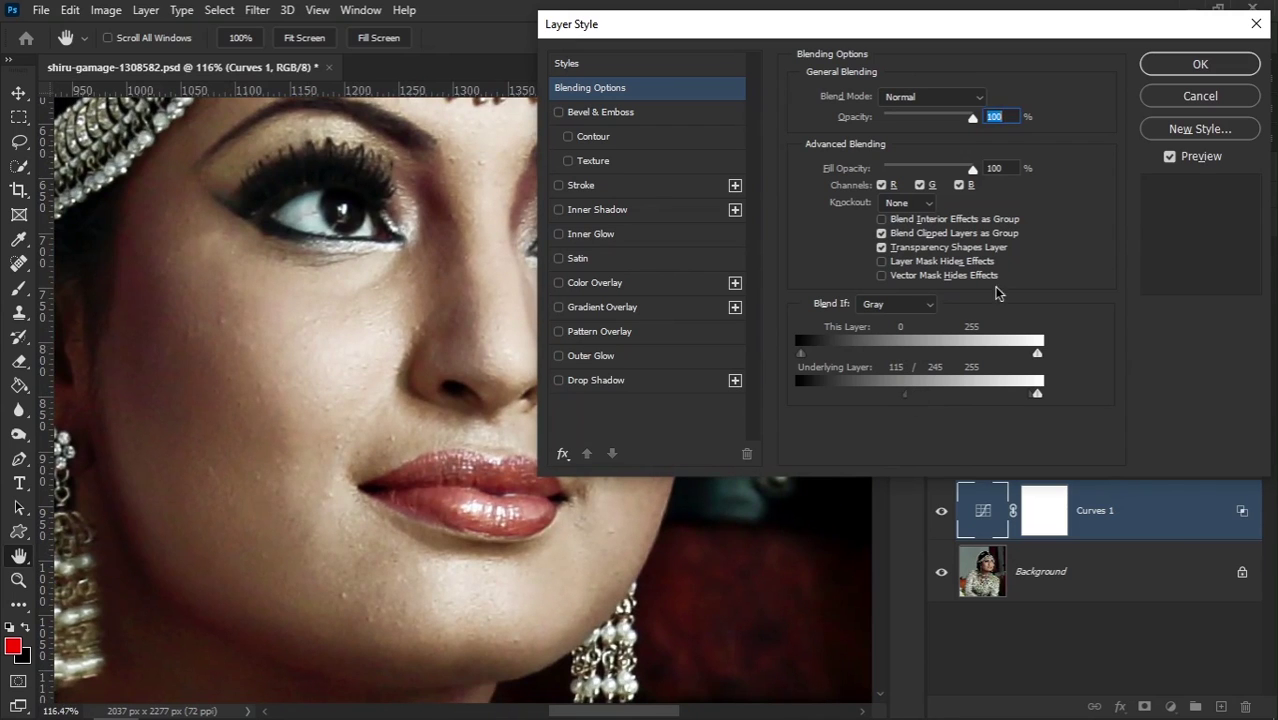
{"action": "left_click", "coordinate": [1186, 60]}
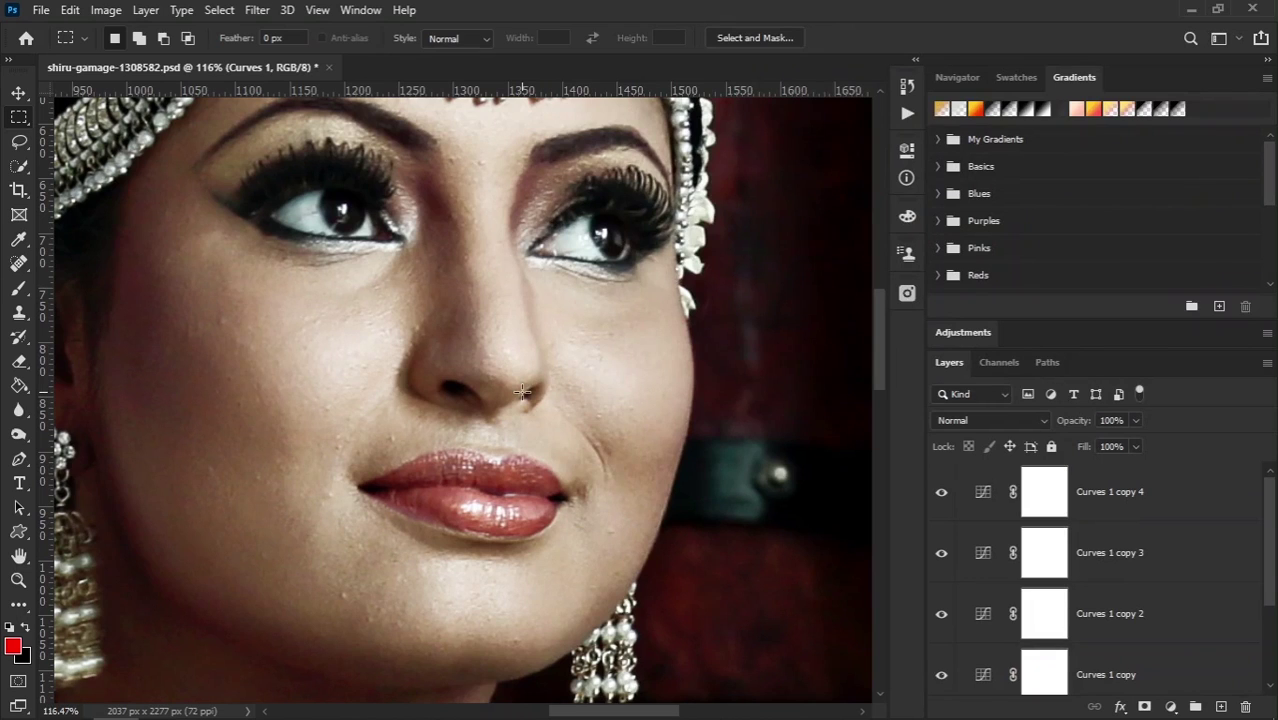
Step: Invert the Curves 1 mask to black so the brightening is hidden everywhere
{"action": "left_click", "coordinate": [1090, 82]}
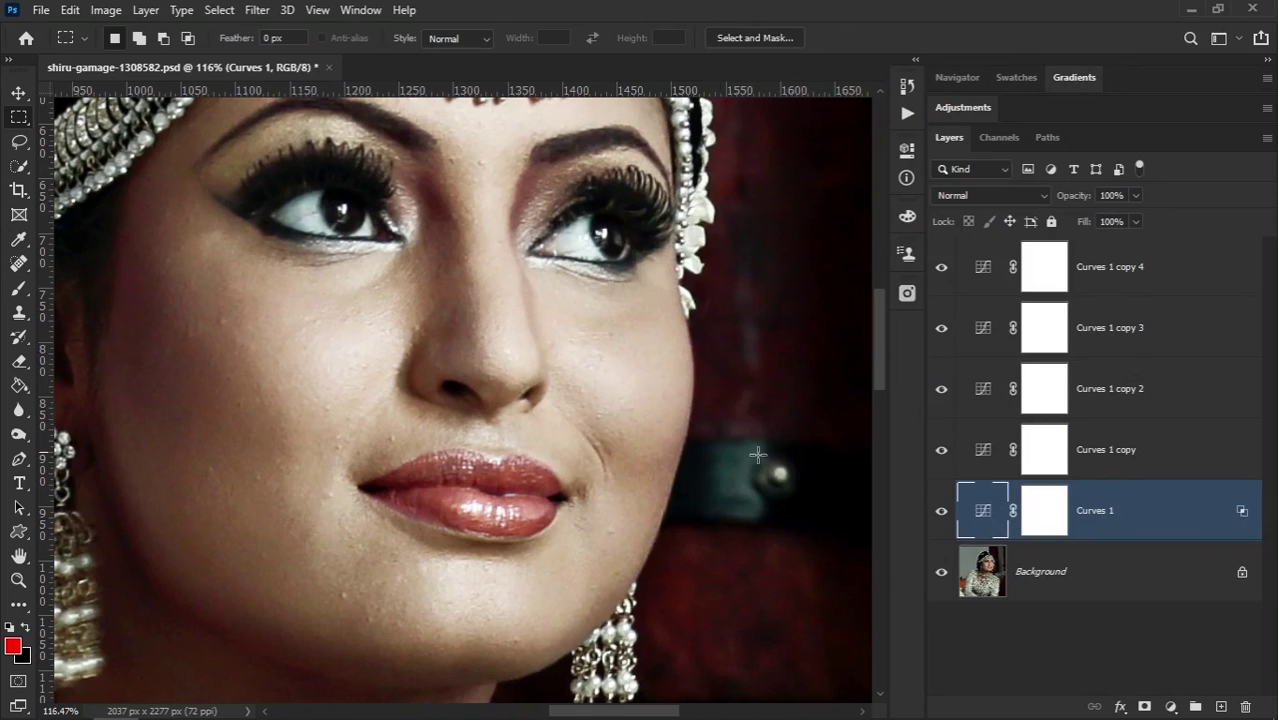
{"action": "left_click", "coordinate": [1050, 518]}
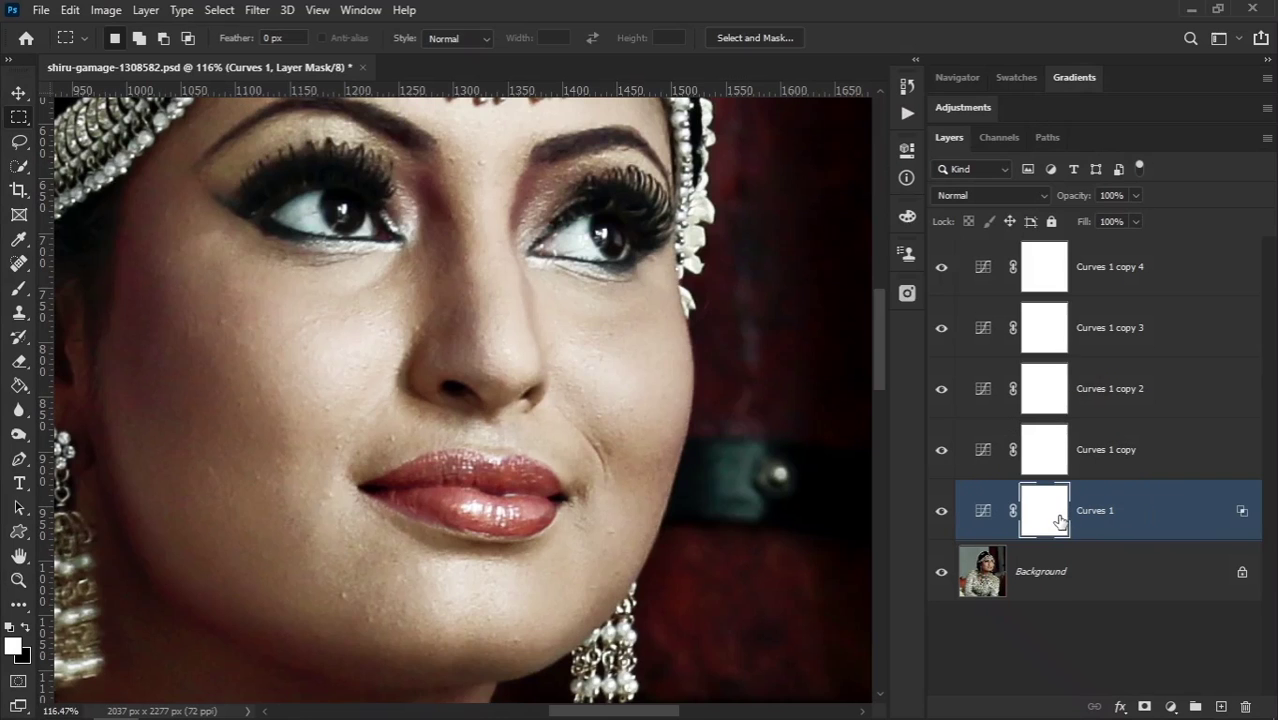
{"action": "key", "text": "ctrl+i"}
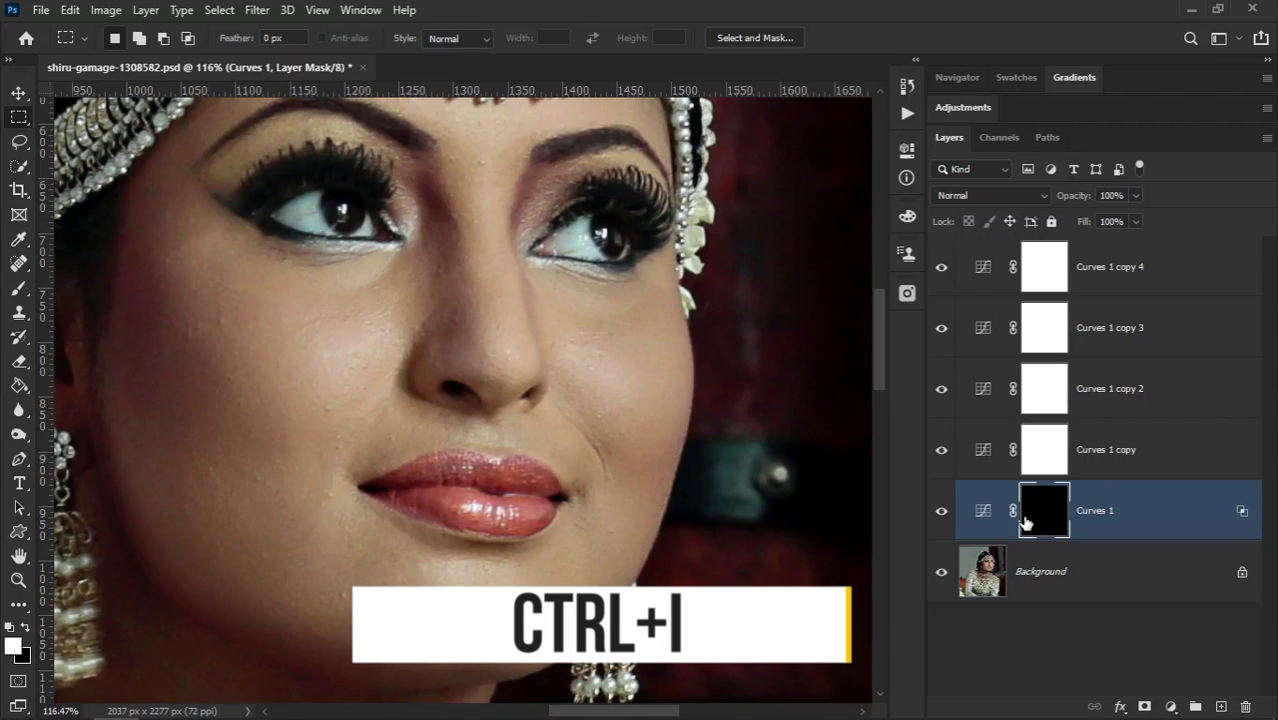
{"action": "left_click", "coordinate": [20, 289]}
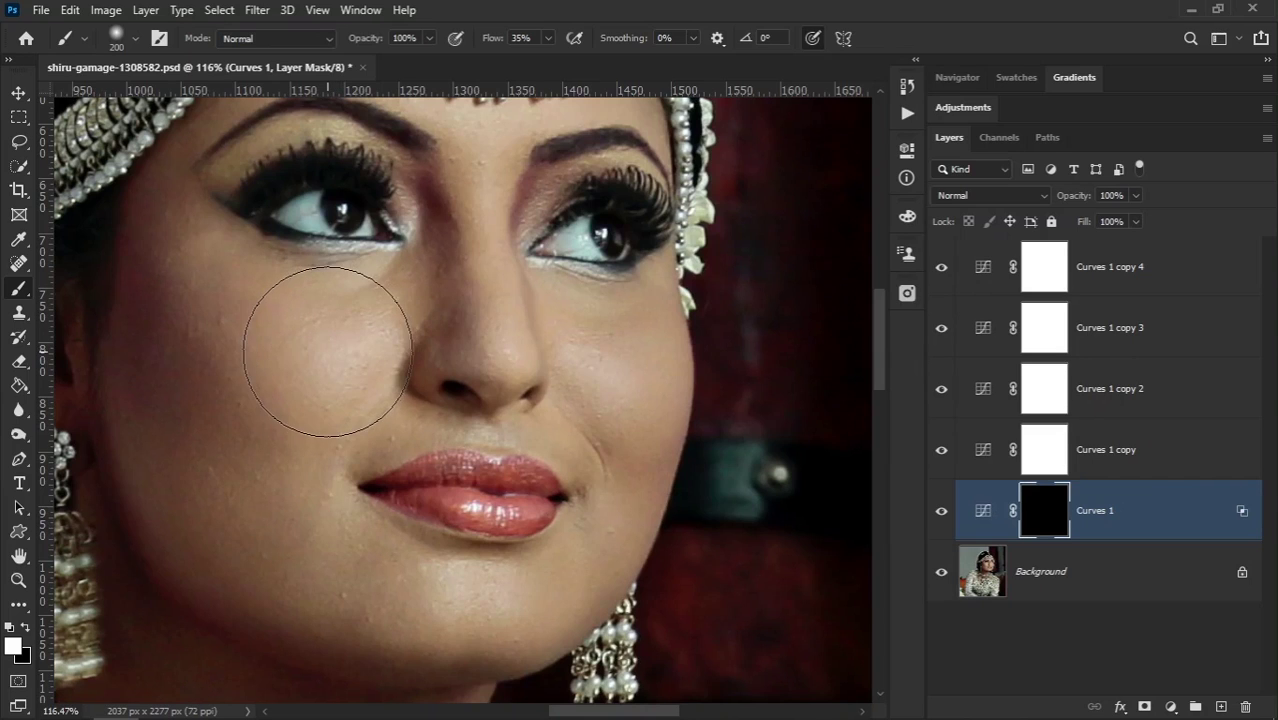
Step: Paint white on the Curves 1 mask over both cheeks, around the left eye and the nose bridge
{"action": "mouse_move", "coordinate": [322, 337]}
{"action": "left_mouse_down"}
{"action": "mouse_move", "coordinate": [236, 346]}
{"action": "mouse_move", "coordinate": [320, 323]}
{"action": "mouse_move", "coordinate": [243, 379]}
{"action": "left_mouse_up"}
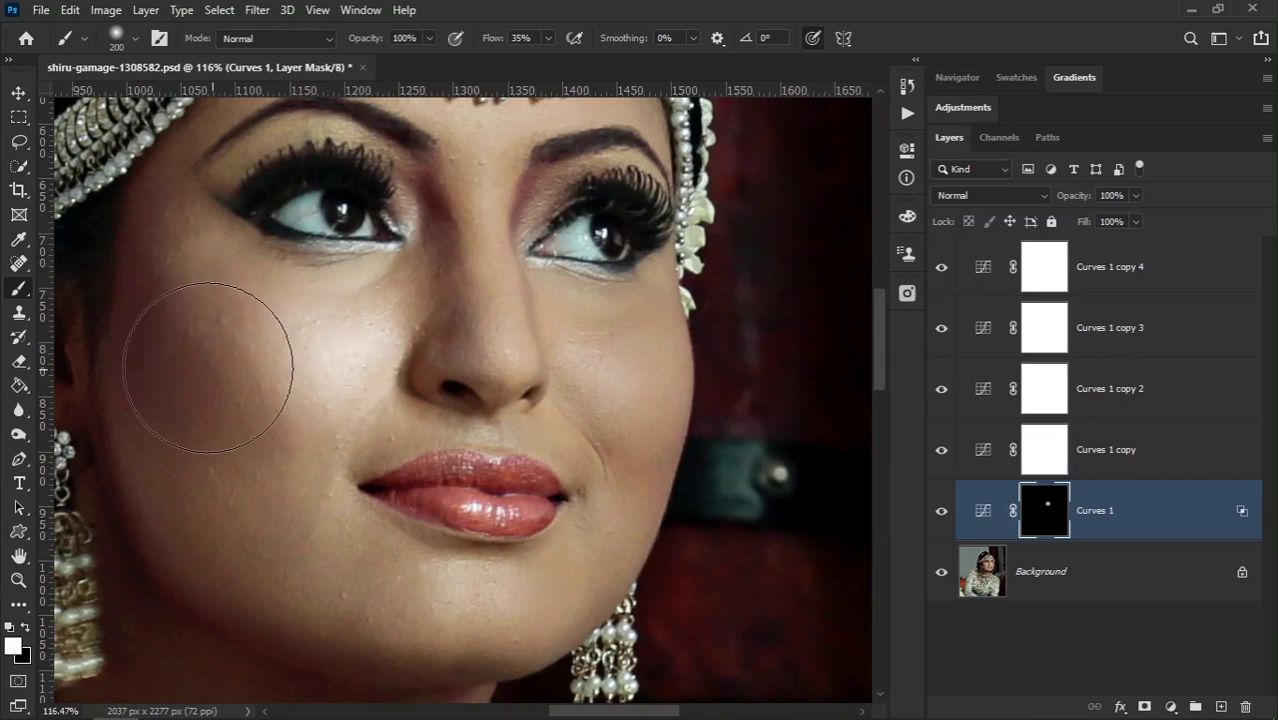
{"action": "mouse_move", "coordinate": [613, 391]}
{"action": "left_mouse_down"}
{"action": "mouse_move", "coordinate": [642, 422]}
{"action": "mouse_move", "coordinate": [571, 428]}
{"action": "left_mouse_up"}
{"action": "mouse_move", "coordinate": [317, 411]}
{"action": "left_mouse_down"}
{"action": "mouse_move", "coordinate": [240, 414]}
{"action": "mouse_move", "coordinate": [294, 337]}
{"action": "mouse_move", "coordinate": [262, 334]}
{"action": "mouse_move", "coordinate": [295, 376]}
{"action": "left_mouse_up"}
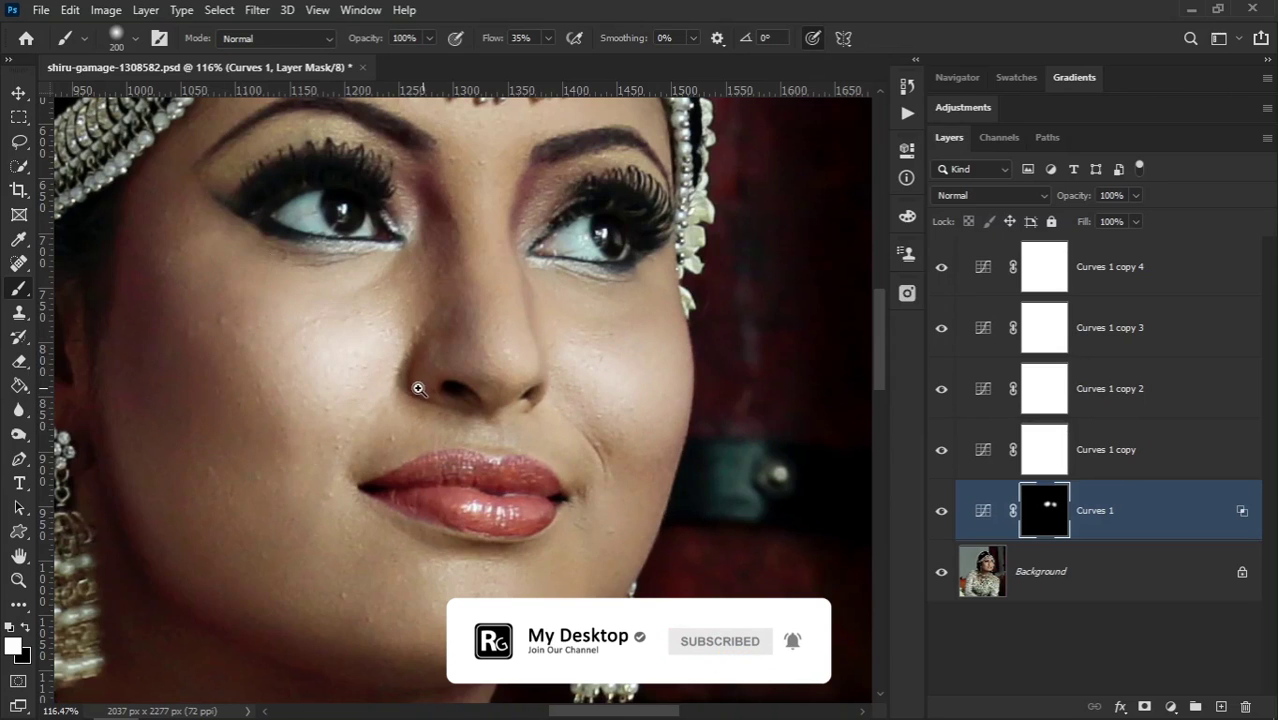
{"action": "scroll", "coordinate": [410, 380], "scroll_direction": "down", "scroll_amount": 5}
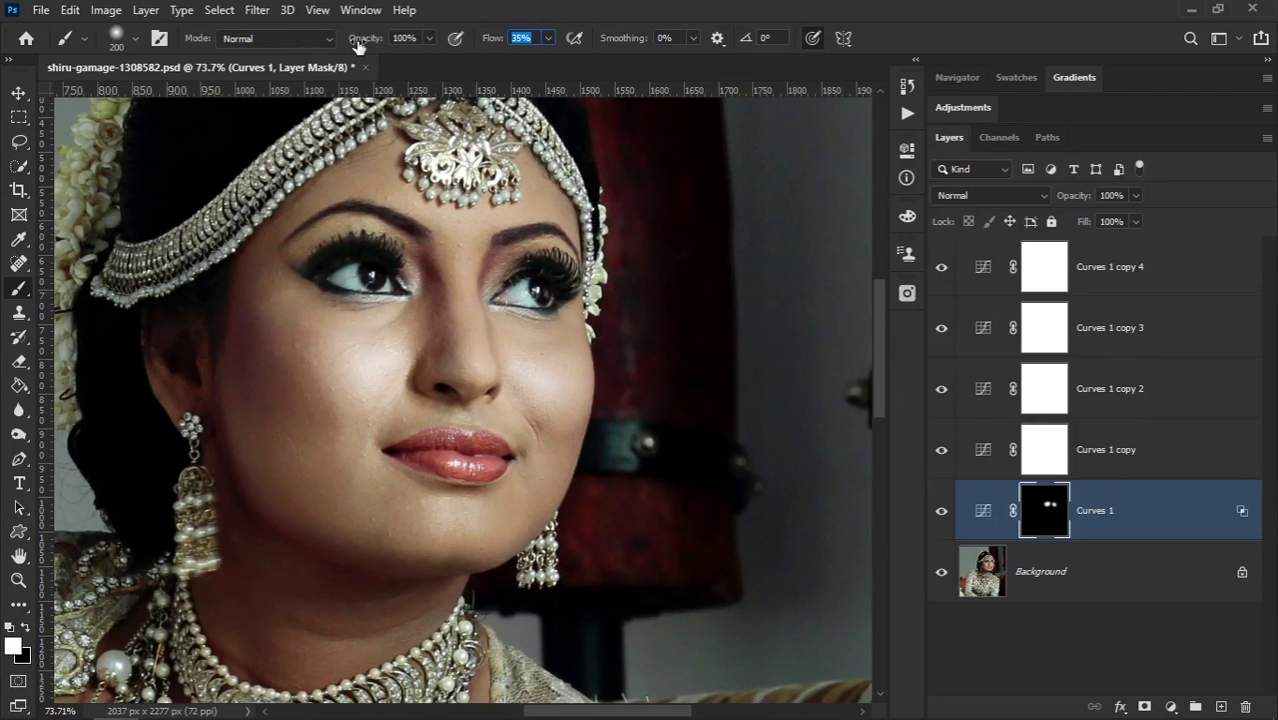
{"action": "scroll", "coordinate": [352, 250], "scroll_direction": "up", "scroll_amount": 5}
{"action": "left_click_drag", "start_coordinate": [392, 343], "coordinate": [350, 410]}
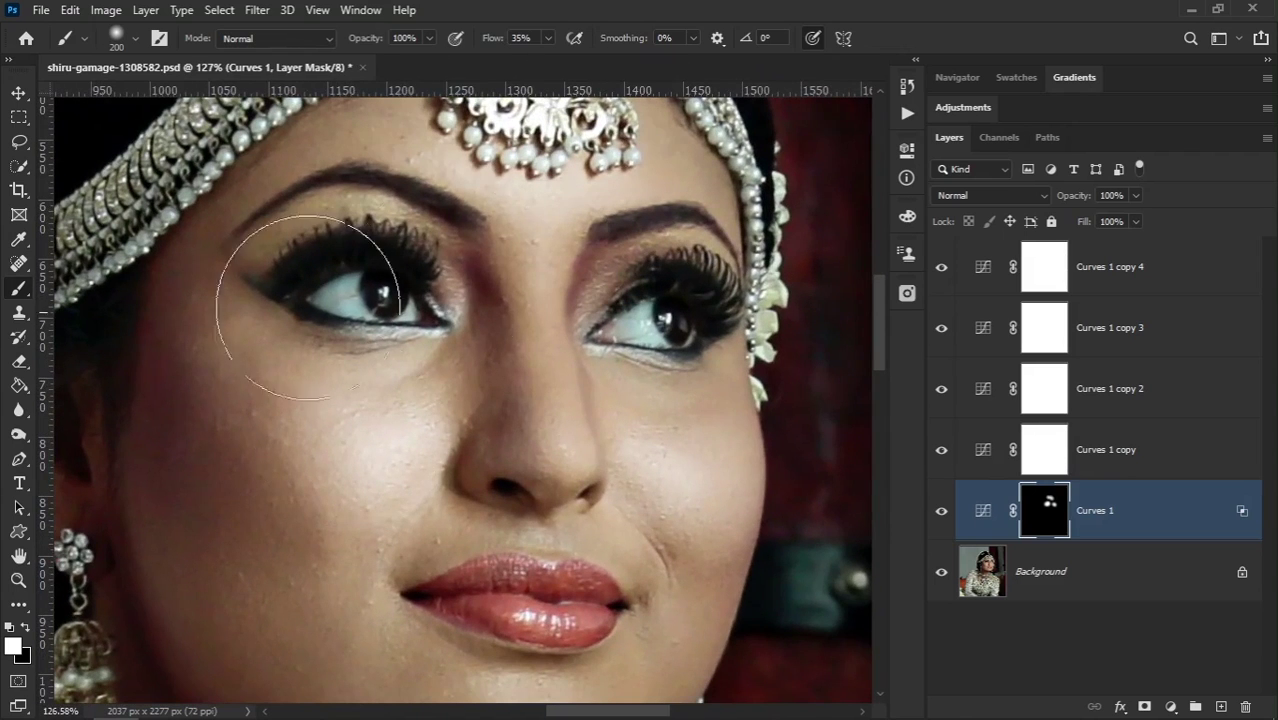
{"action": "left_click_drag", "start_coordinate": [510, 271], "coordinate": [510, 277]}
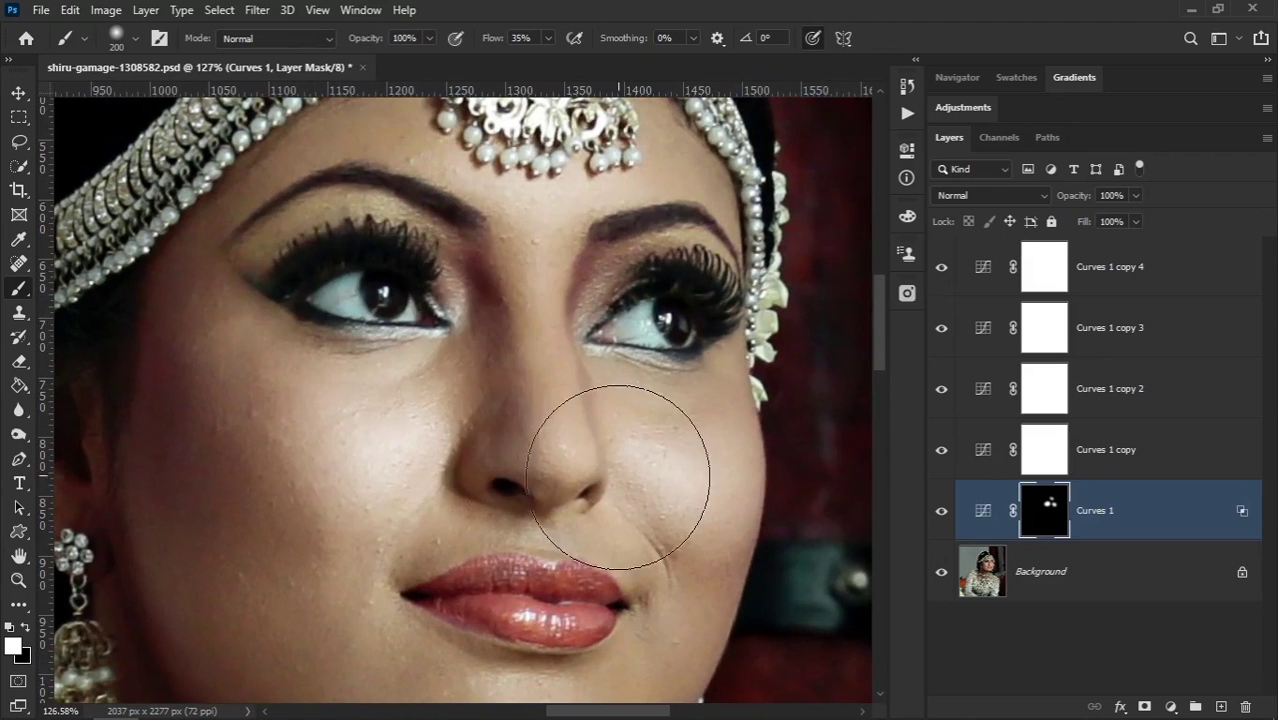
{"action": "left_click", "coordinate": [1047, 513], "text": "alt"}
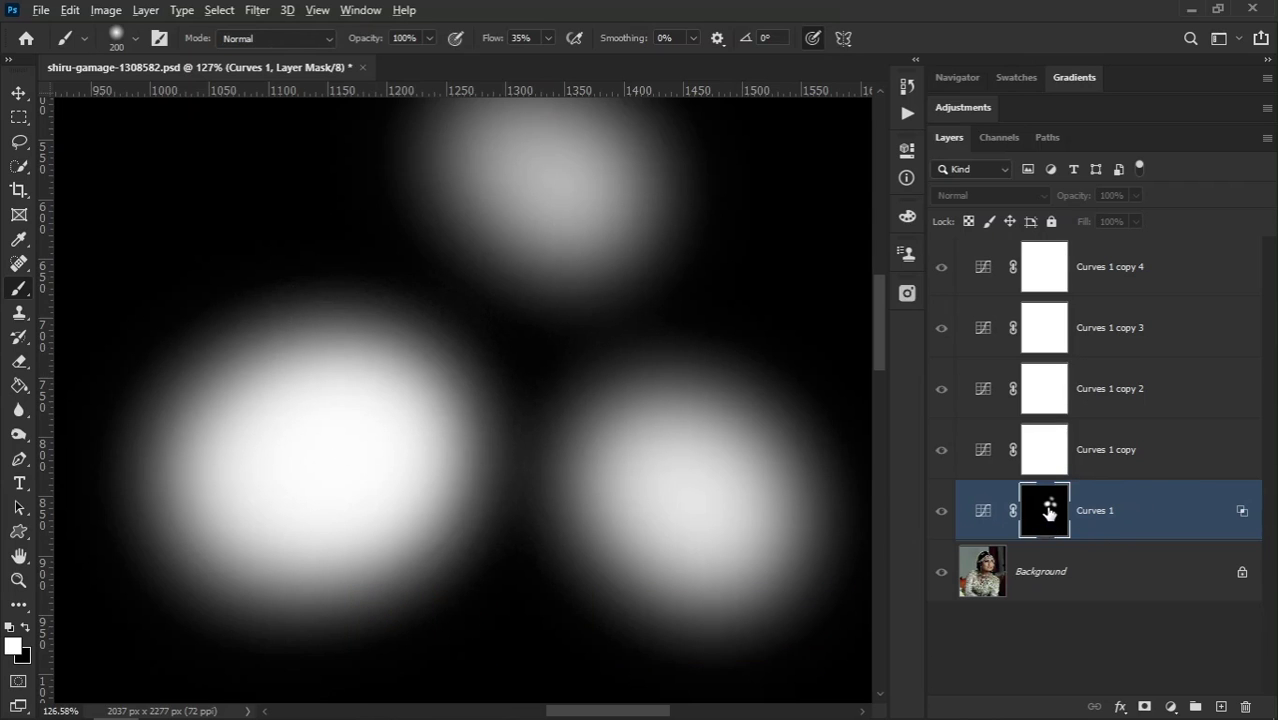
{"action": "left_click", "coordinate": [1047, 513], "text": "alt"}
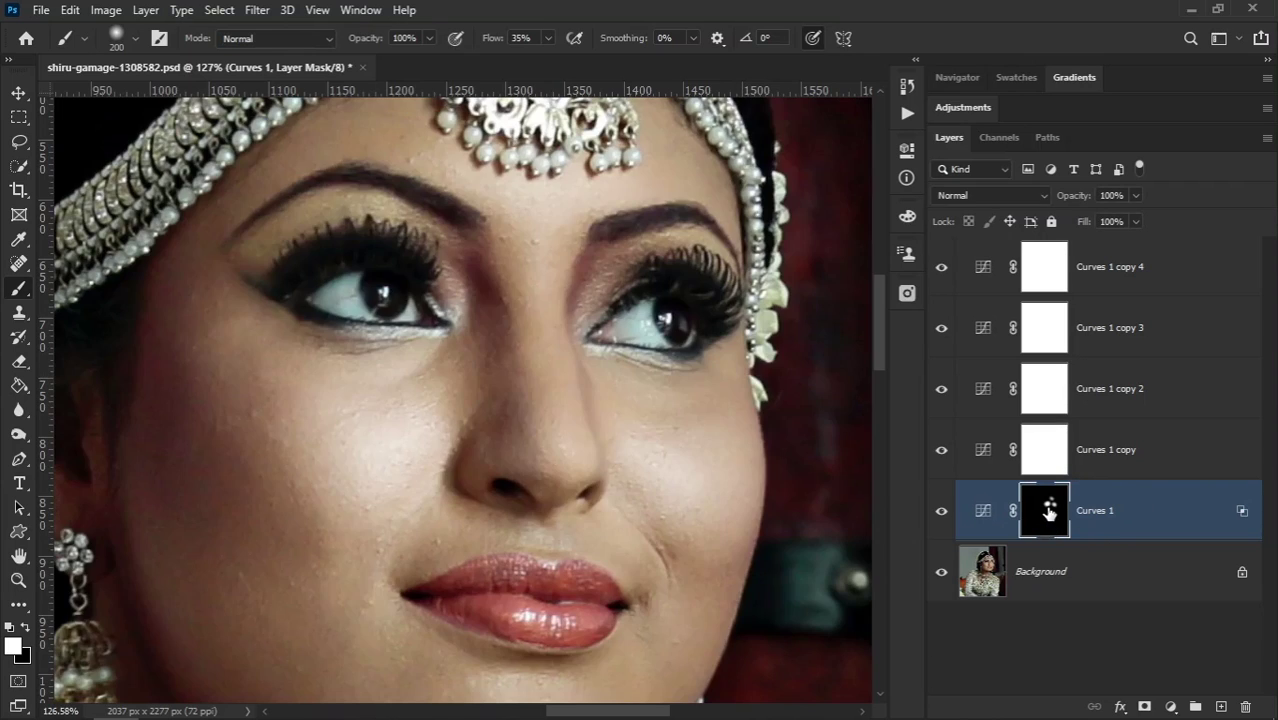
{"action": "mouse_move", "coordinate": [449, 442]}
{"action": "left_mouse_down"}
{"action": "mouse_move", "coordinate": [342, 491]}
{"action": "mouse_move", "coordinate": [285, 456]}
{"action": "mouse_move", "coordinate": [300, 540]}
{"action": "mouse_move", "coordinate": [456, 480]}
{"action": "mouse_move", "coordinate": [498, 515]}
{"action": "left_mouse_up"}
{"action": "left_click", "coordinate": [610, 462], "text": "ctrl+space"}
{"action": "mouse_move", "coordinate": [665, 480]}
{"action": "left_mouse_down"}
{"action": "mouse_move", "coordinate": [494, 451]}
{"action": "mouse_move", "coordinate": [531, 339]}
{"action": "left_mouse_up"}
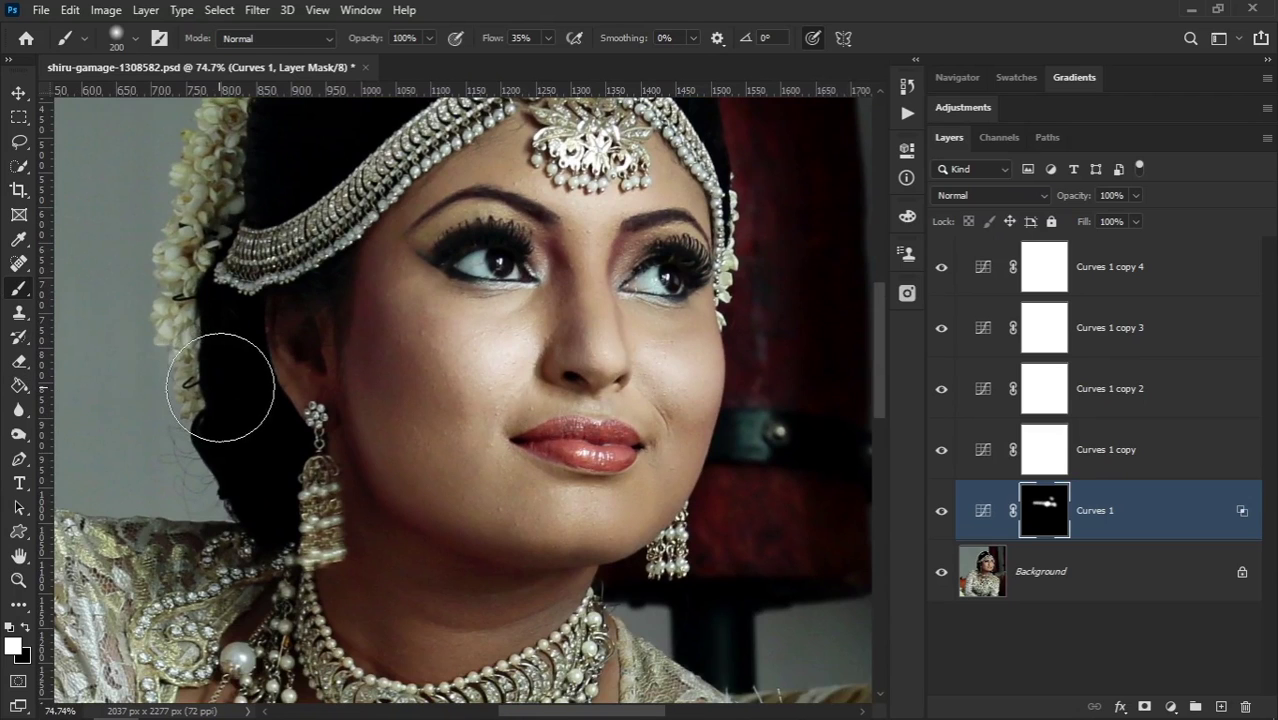
{"action": "key", "text": "ctrl+z"}
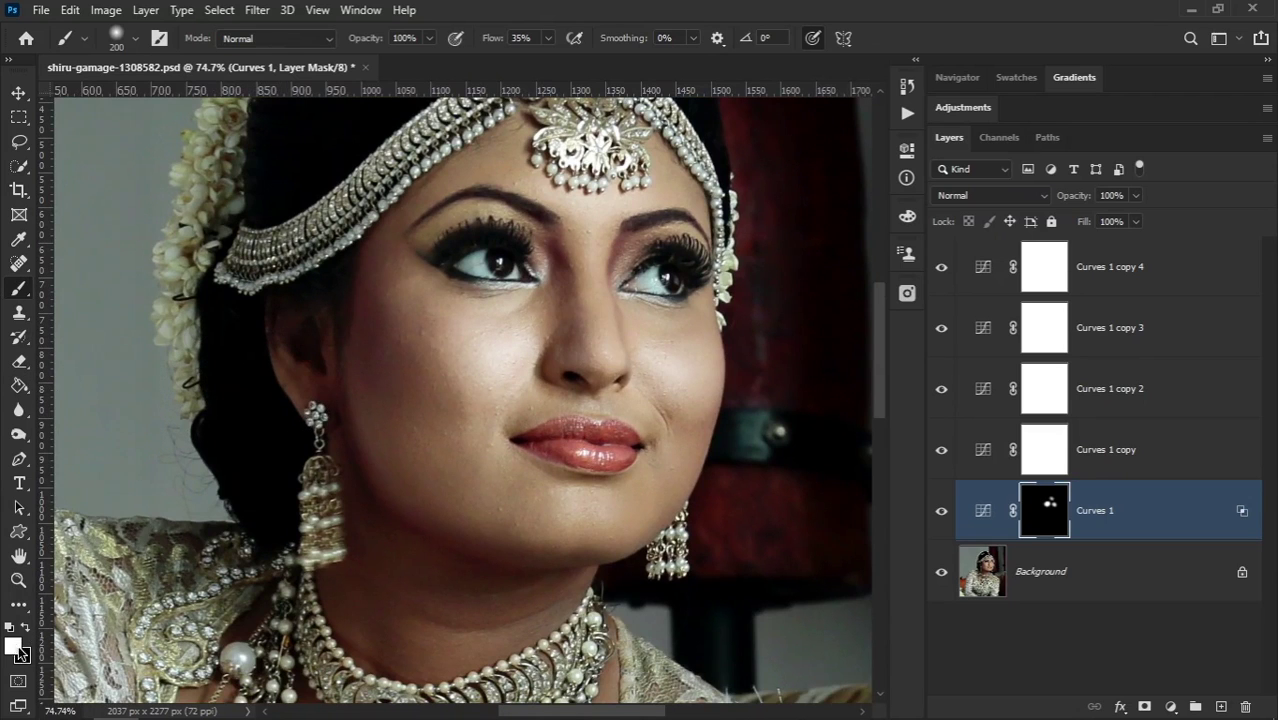
{"action": "key", "text": "x"}
{"action": "key", "text": "x"}
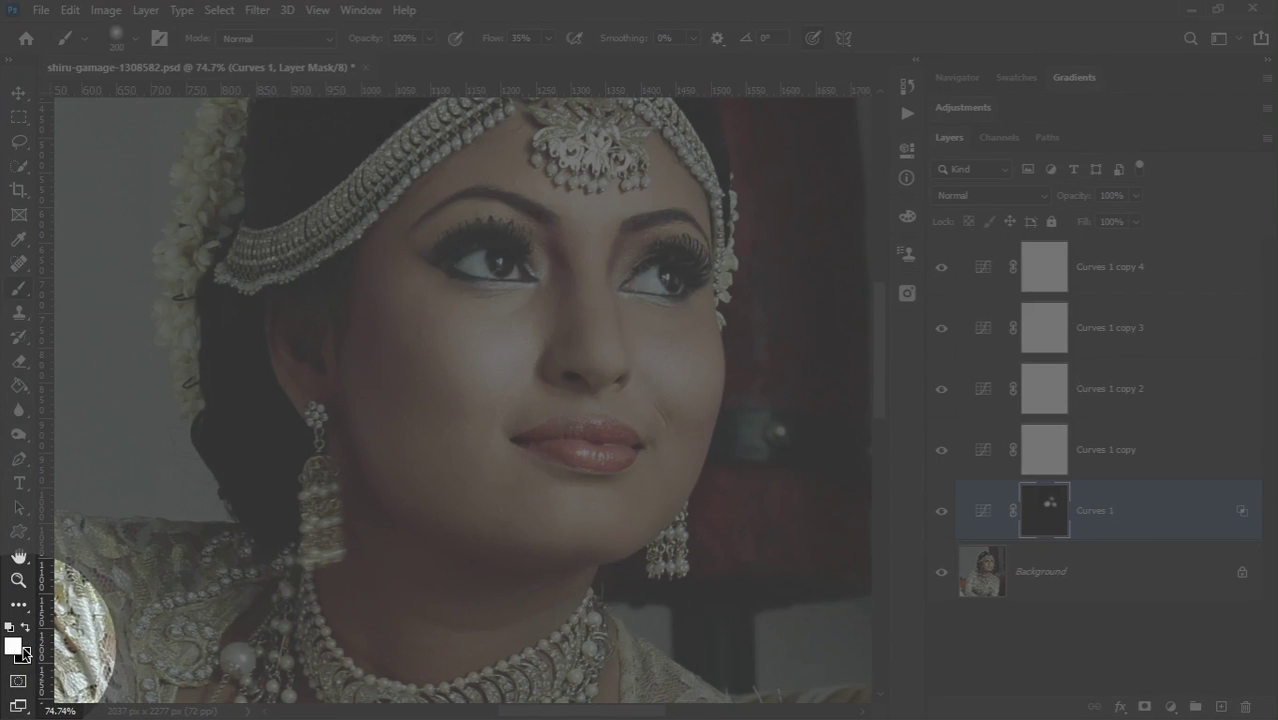
{"action": "key", "text": "x"}
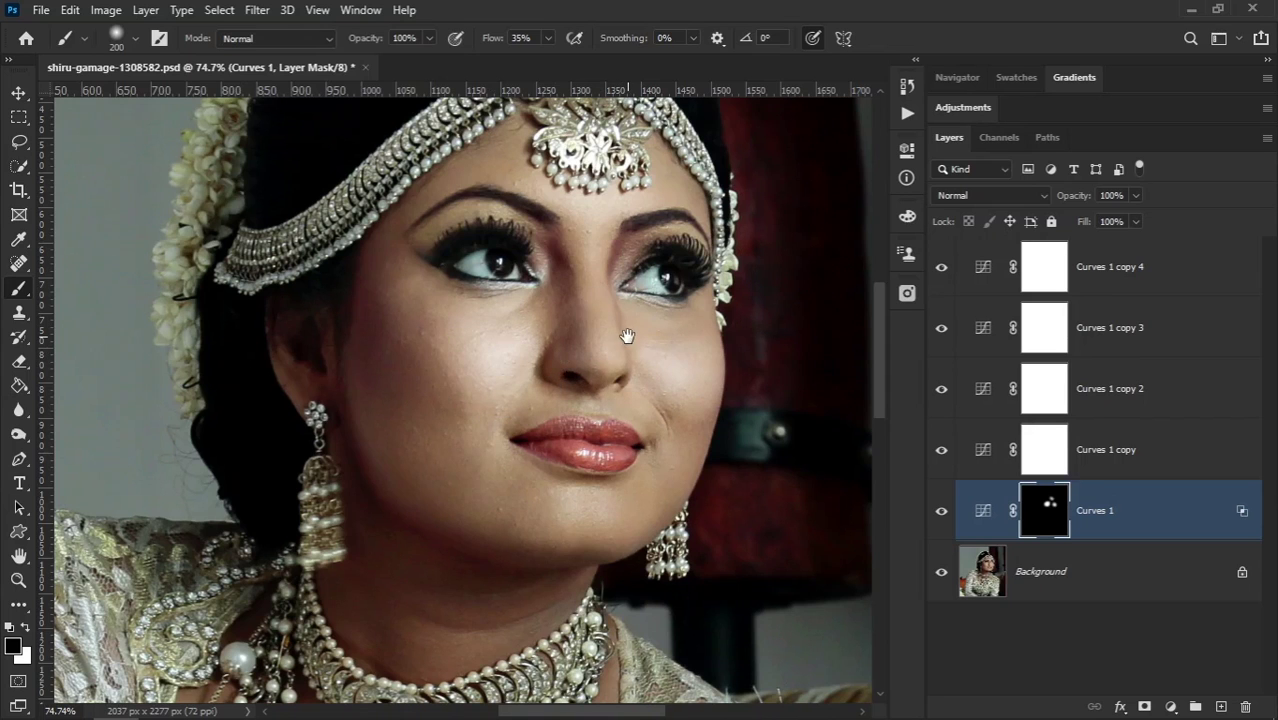
{"action": "left_click_drag", "start_coordinate": [627, 336], "coordinate": [564, 404]}
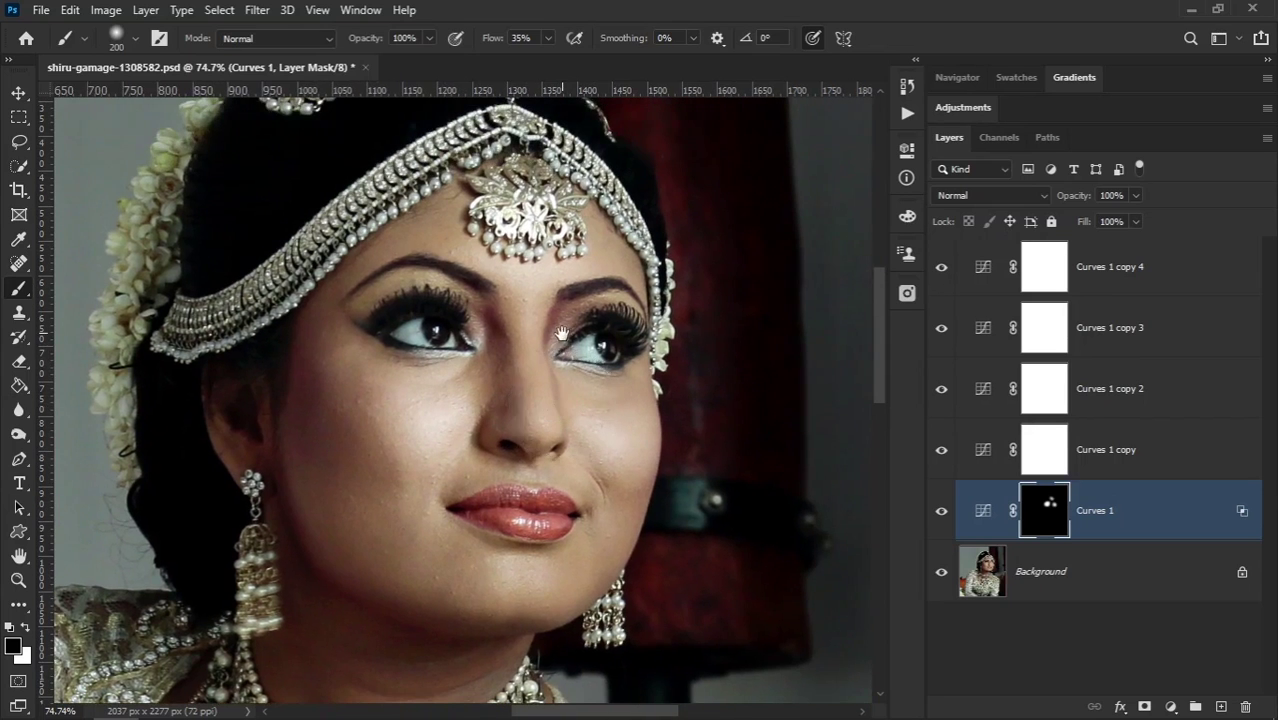
{"action": "scroll", "coordinate": [564, 404], "scroll_direction": "up", "scroll_amount": 1}
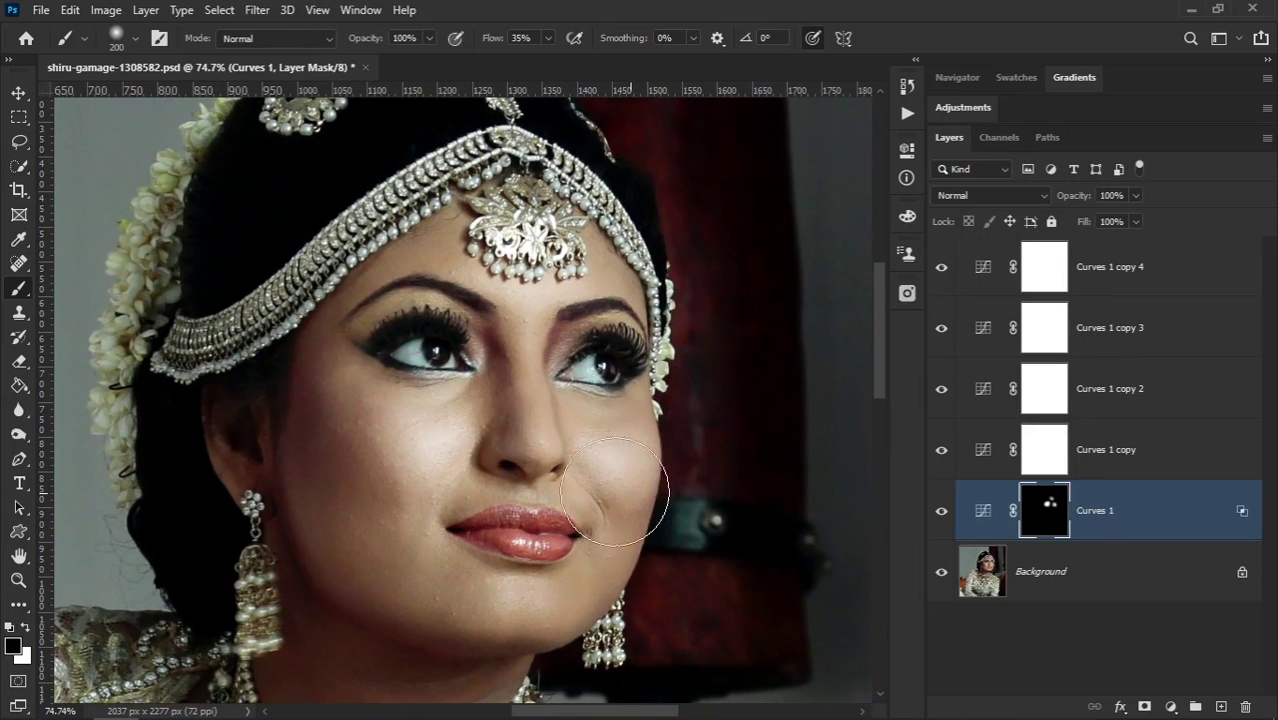
Step: Rename the painted bottom Curves 1 layer to 'cheek'
{"action": "double_click", "coordinate": [1088, 512]}
{"action": "type", "text": "cheek"}
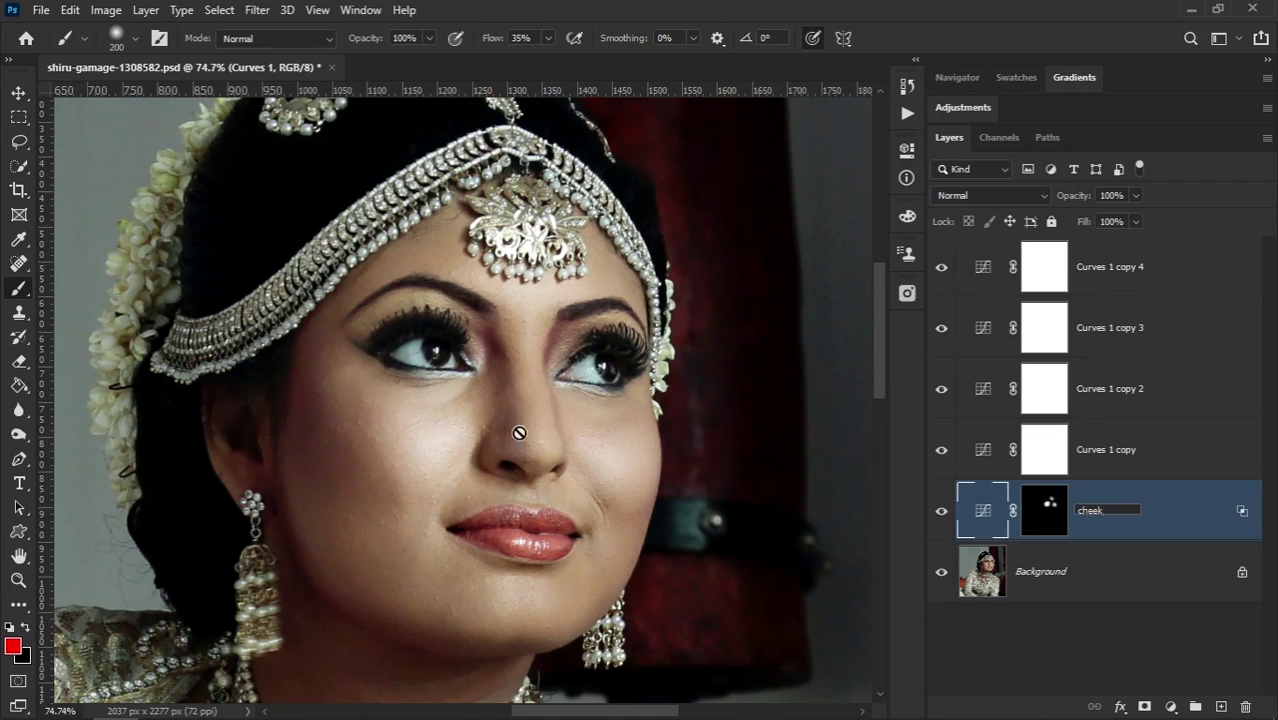
{"action": "left_click", "coordinate": [1155, 518]}
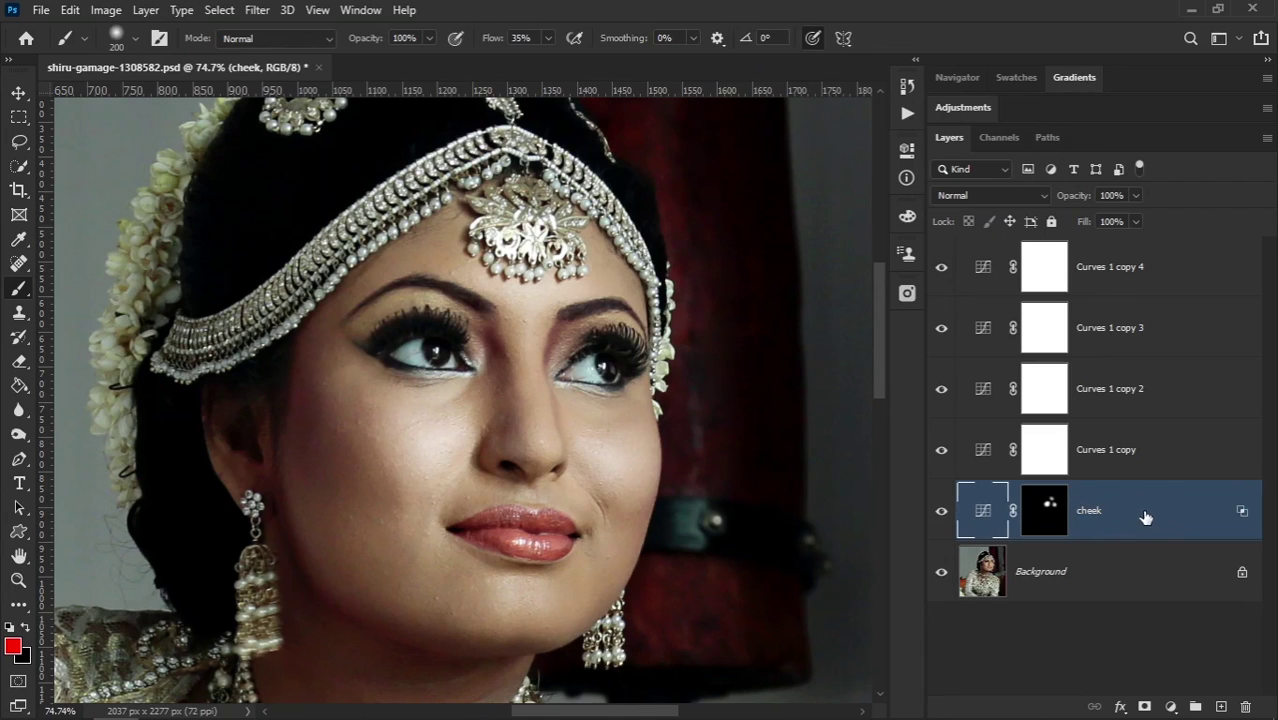
{"action": "left_click", "coordinate": [984, 451]}
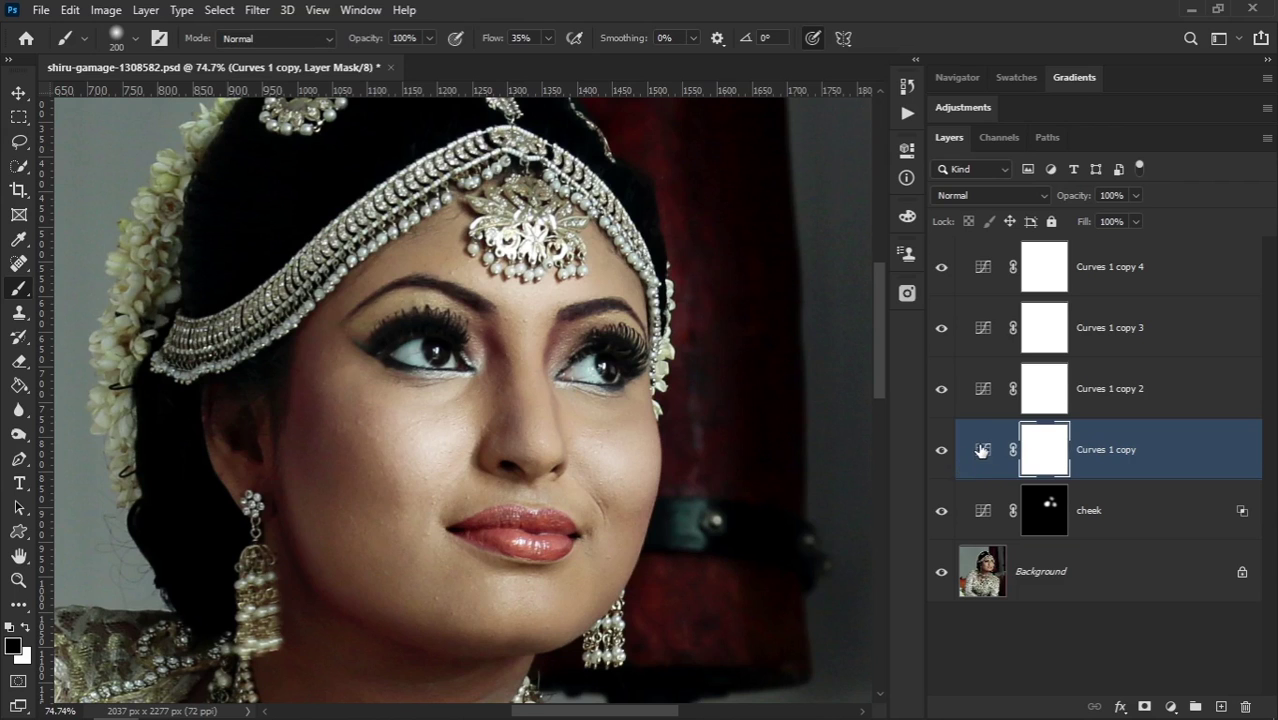
Step: Drag the Curves 1 copy RGB curve point up and left for a steep brightening
{"action": "double_click", "coordinate": [981, 450]}
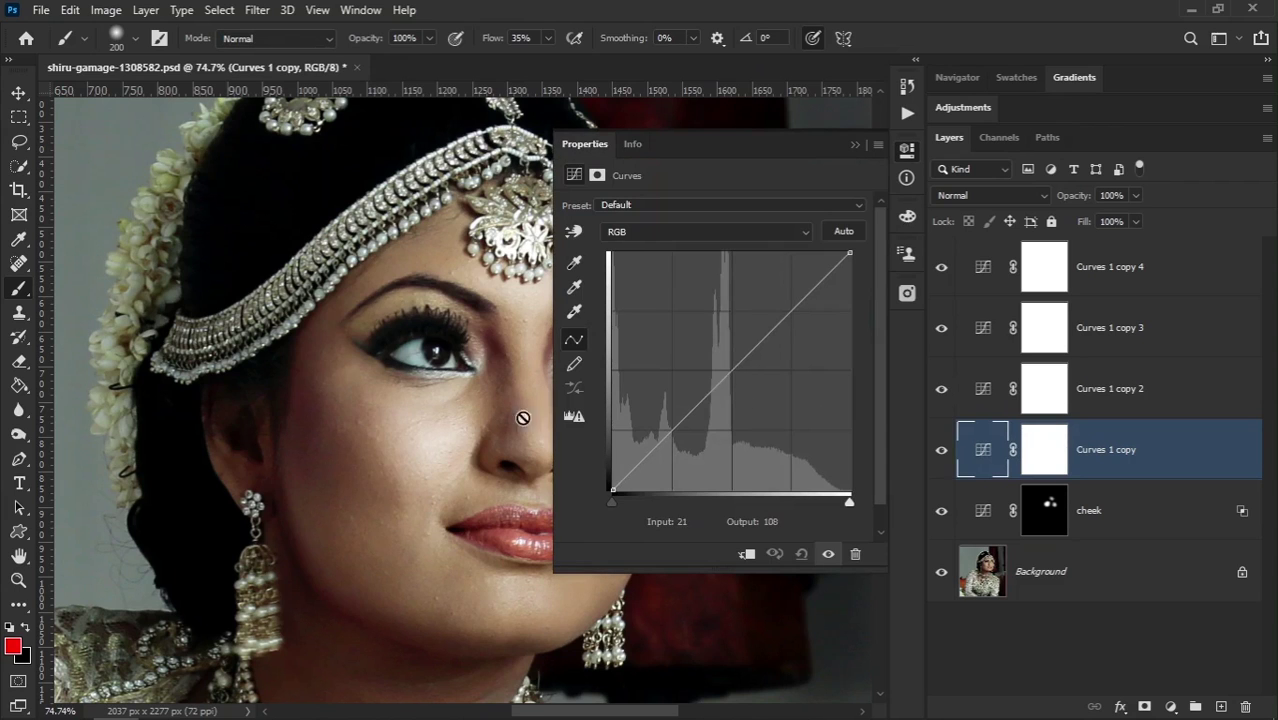
{"action": "scroll", "coordinate": [408, 377], "scroll_direction": "up", "scroll_amount": 2}
{"action": "scroll", "coordinate": [461, 314], "scroll_direction": "up", "scroll_amount": 2}
{"action": "scroll", "coordinate": [455, 320], "scroll_direction": "up", "scroll_amount": 1}
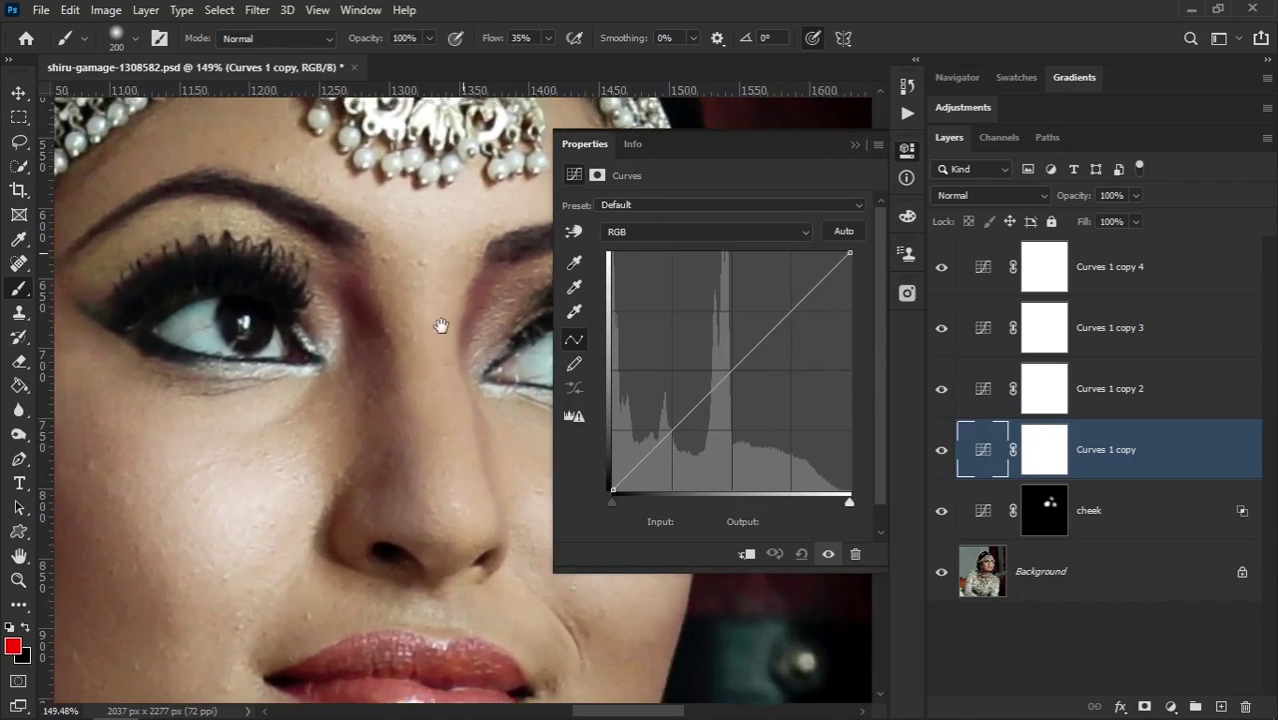
{"action": "scroll", "coordinate": [440, 330], "scroll_direction": "up", "scroll_amount": 3}
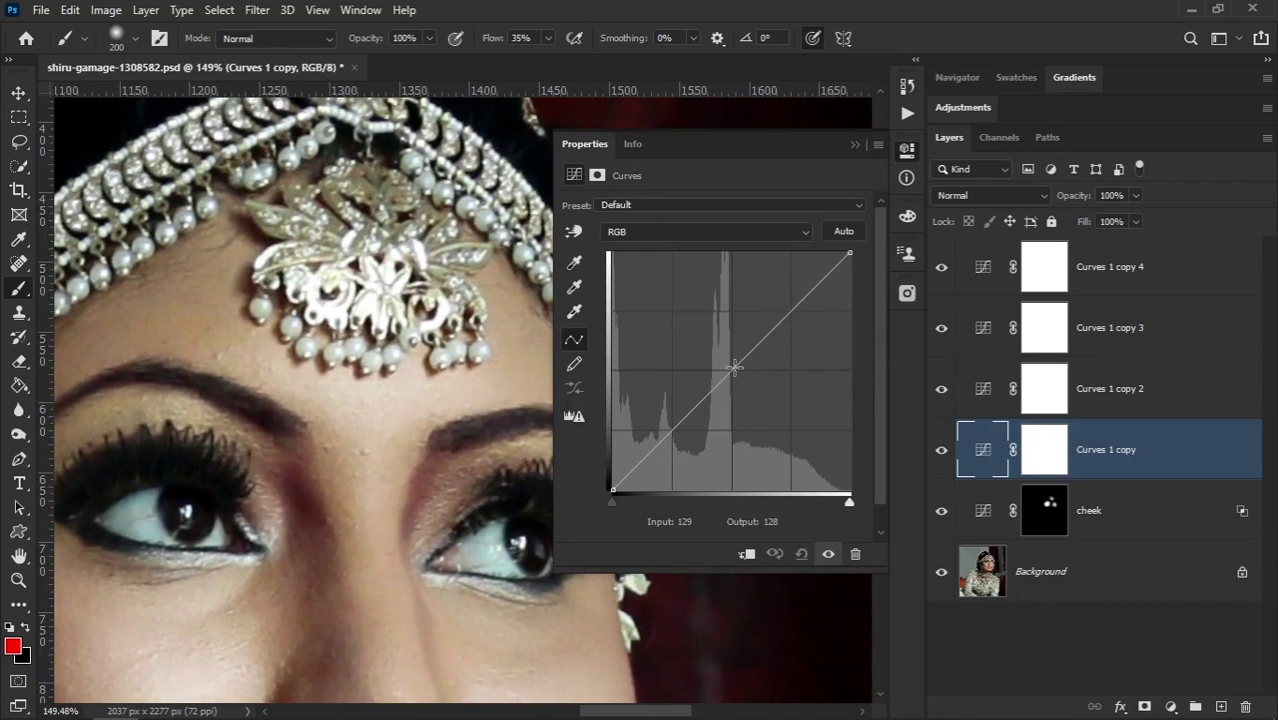
{"action": "mouse_move", "coordinate": [733, 369]}
{"action": "left_mouse_down"}
{"action": "mouse_move", "coordinate": [713, 337]}
{"action": "mouse_move", "coordinate": [672, 315]}
{"action": "left_mouse_up"}
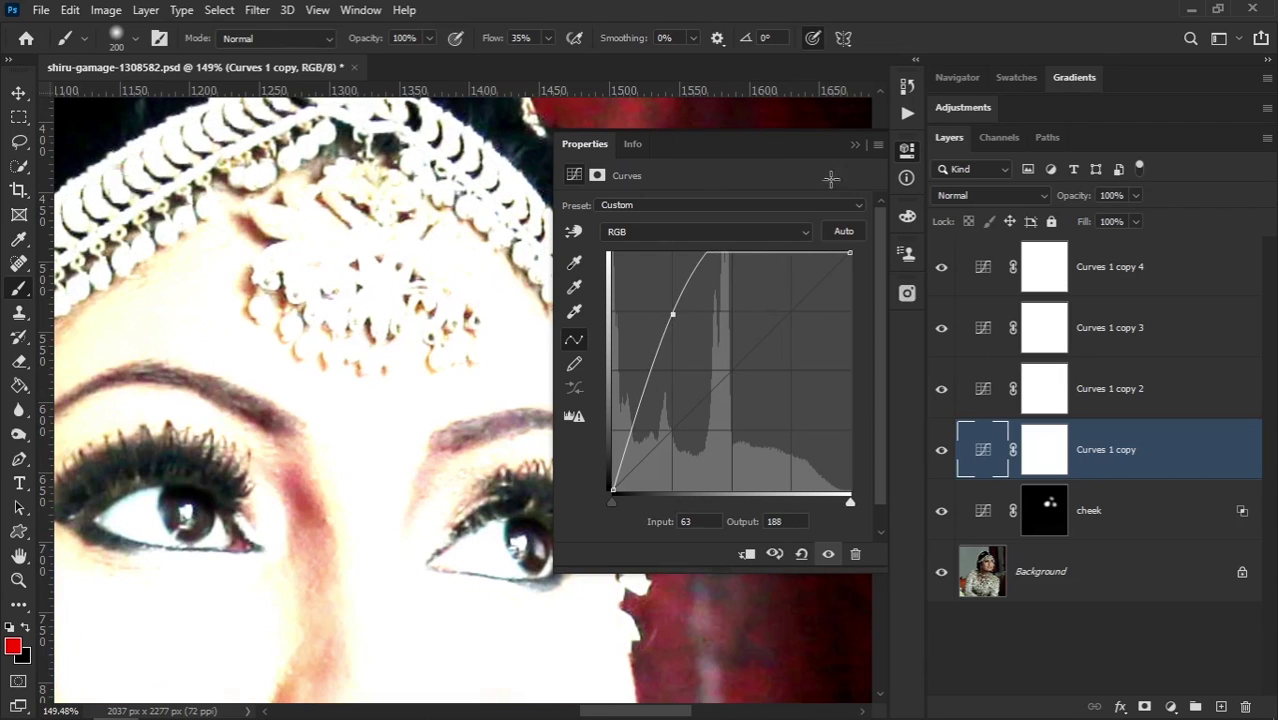
{"action": "left_click", "coordinate": [854, 146]}
{"action": "scroll", "coordinate": [542, 348], "scroll_direction": "down", "scroll_amount": 2}
{"action": "left_click_drag", "start_coordinate": [436, 428], "coordinate": [578, 338]}
{"action": "scroll", "coordinate": [578, 350], "scroll_direction": "down", "scroll_amount": 3}
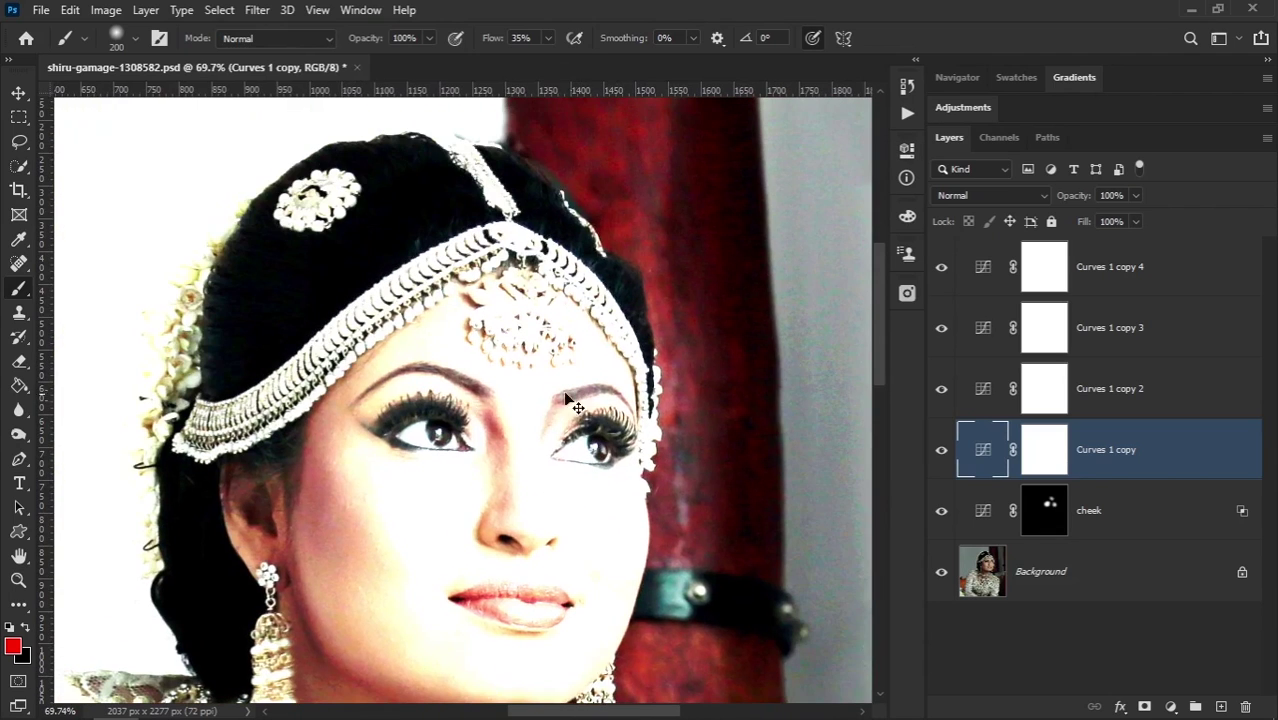
{"action": "left_click", "coordinate": [577, 407], "text": "ctrl"}
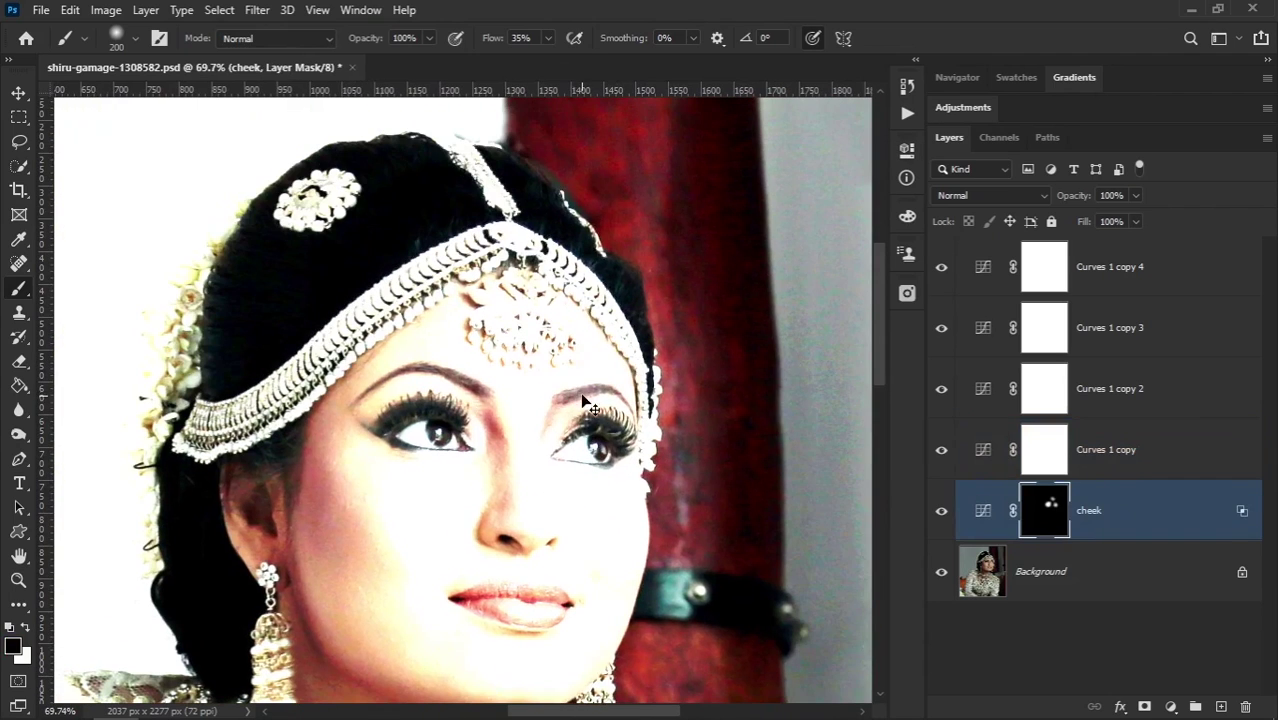
{"action": "scroll", "coordinate": [551, 389], "scroll_direction": "up", "scroll_amount": 2}
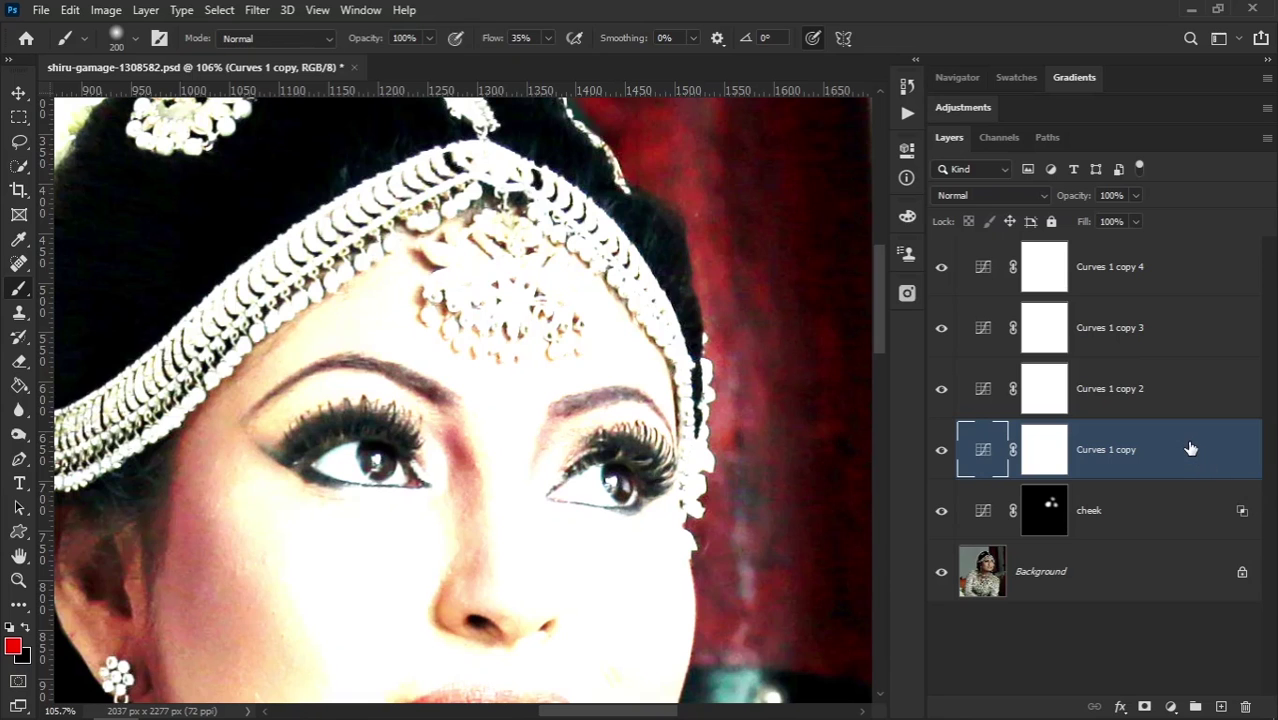
Step: Split Curves 1 copy's Underlying Layer Blend If black slider to 126/255 and apply
{"action": "double_click", "coordinate": [1190, 449]}
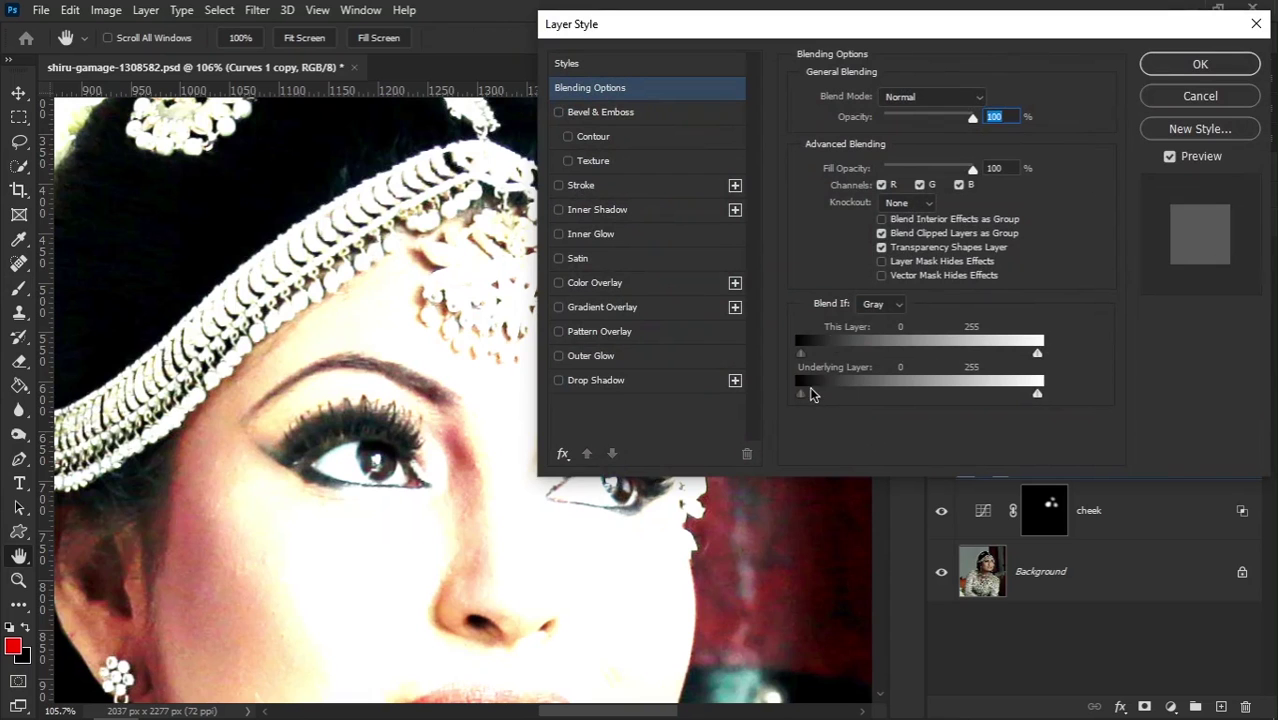
{"action": "left_click_drag", "start_coordinate": [808, 400], "coordinate": [950, 400]}
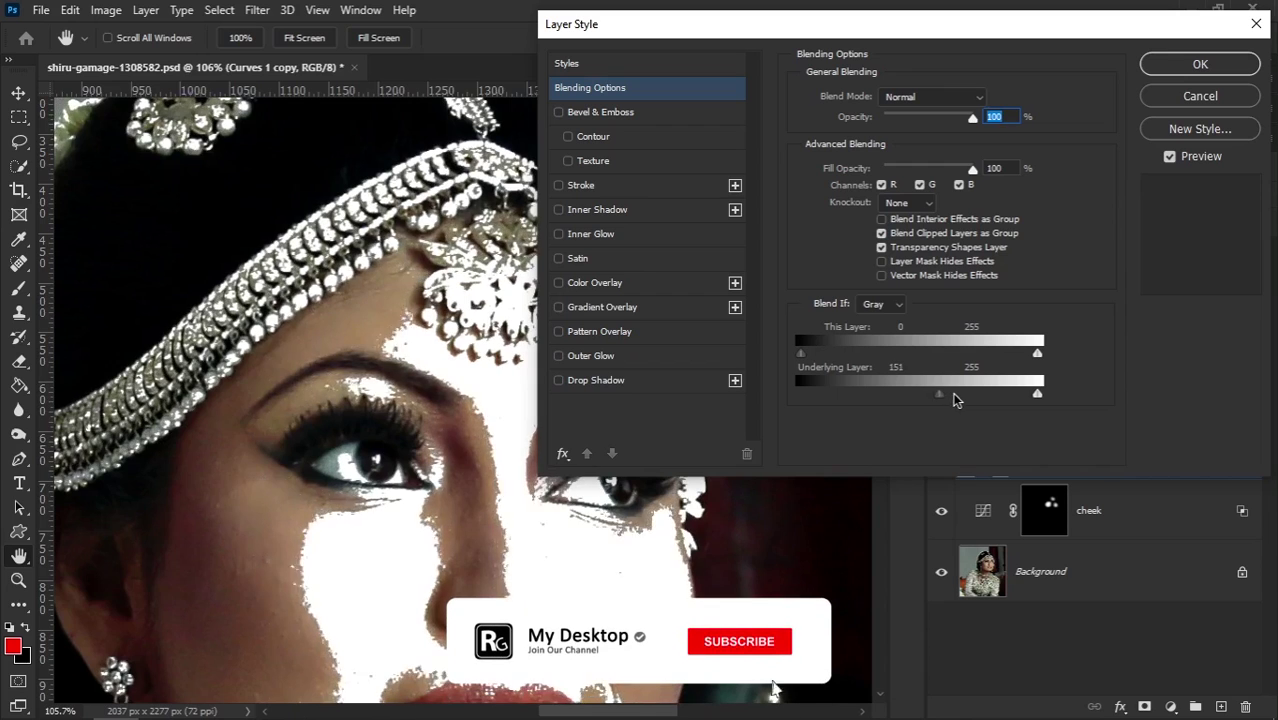
{"action": "left_click_drag", "start_coordinate": [950, 400], "coordinate": [958, 404]}
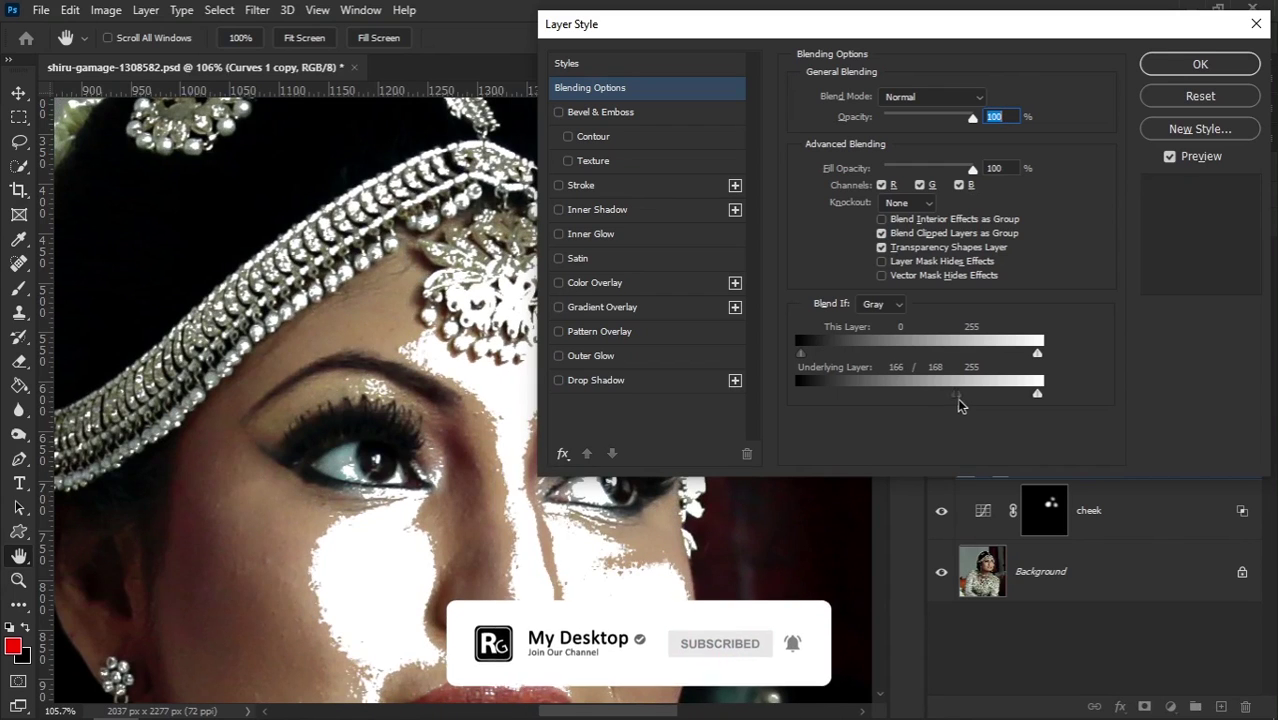
{"action": "left_click_drag", "start_coordinate": [961, 402], "coordinate": [1056, 396]}
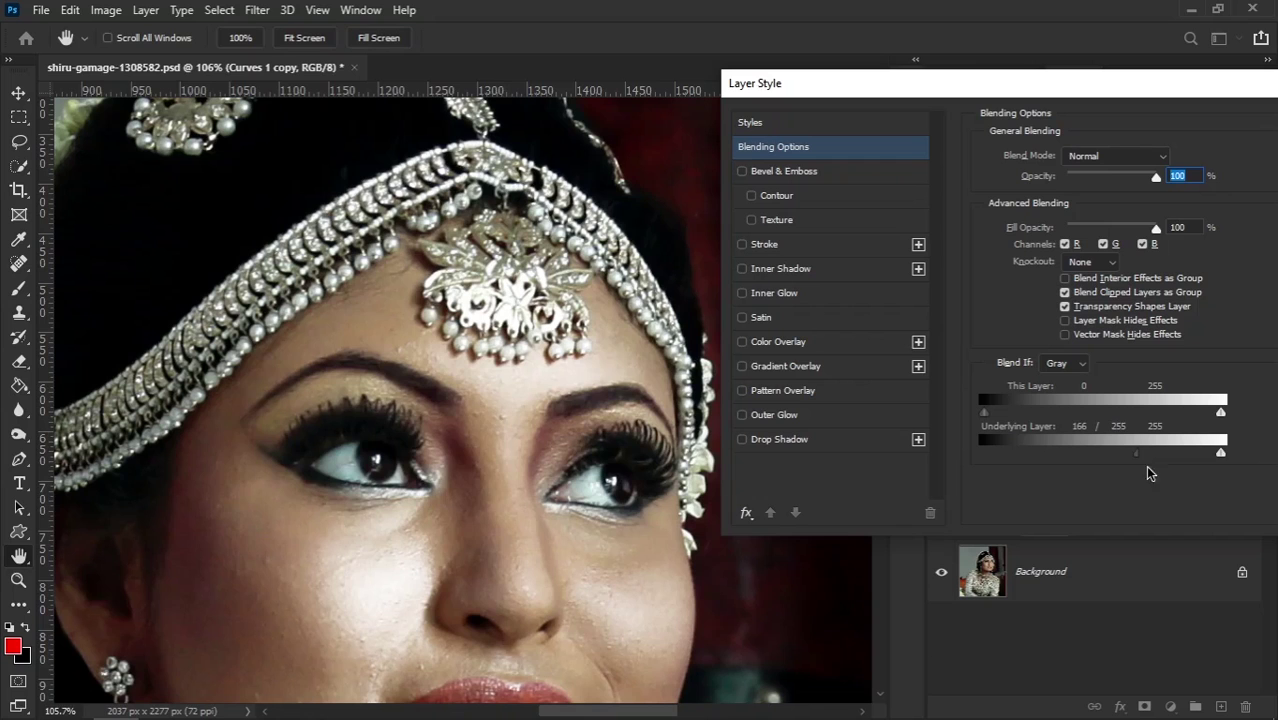
{"action": "left_click_drag", "start_coordinate": [1137, 459], "coordinate": [1116, 451]}
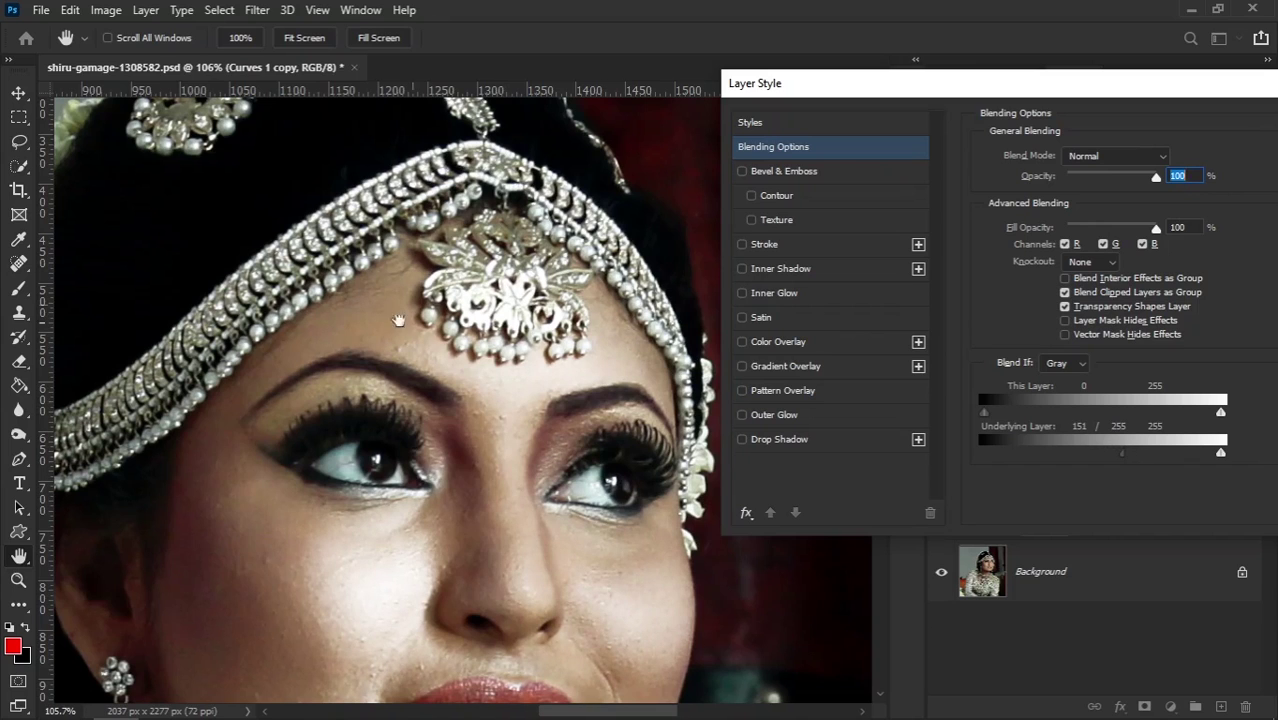
{"action": "left_click_drag", "start_coordinate": [1120, 457], "coordinate": [1103, 456]}
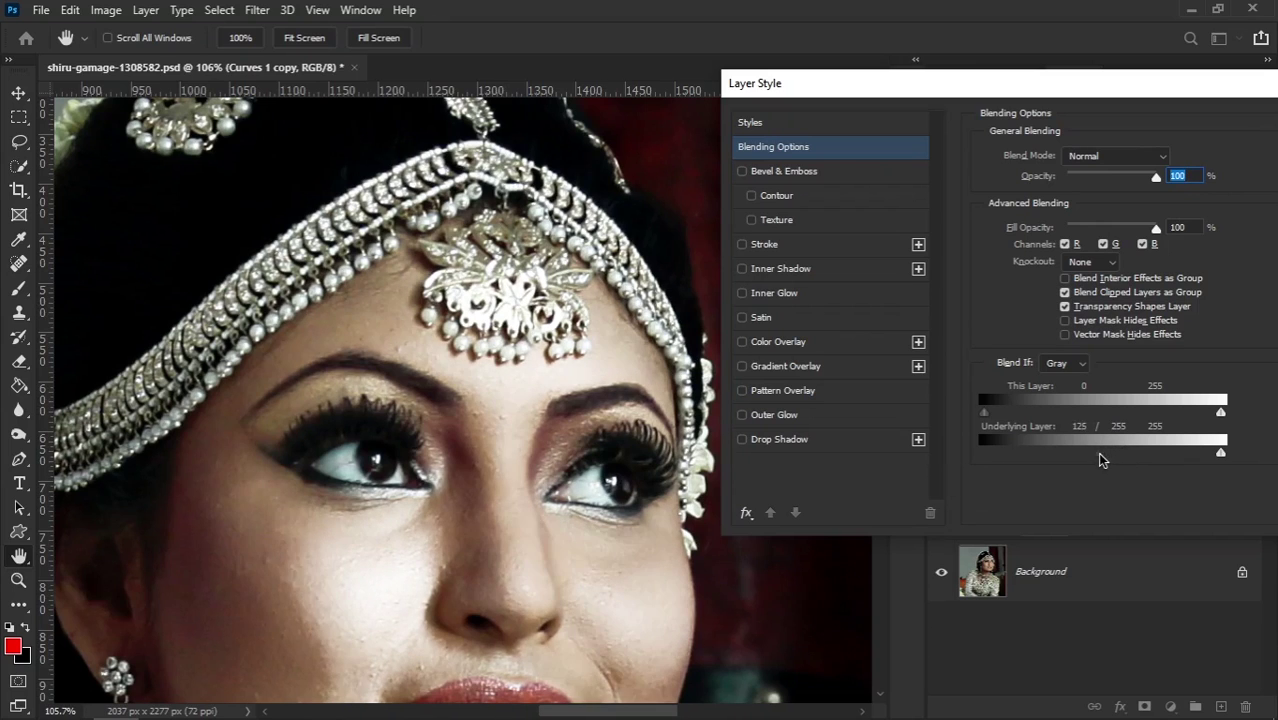
{"action": "left_click_drag", "start_coordinate": [1031, 88], "coordinate": [630, 80]}
{"action": "left_click", "coordinate": [972, 108]}
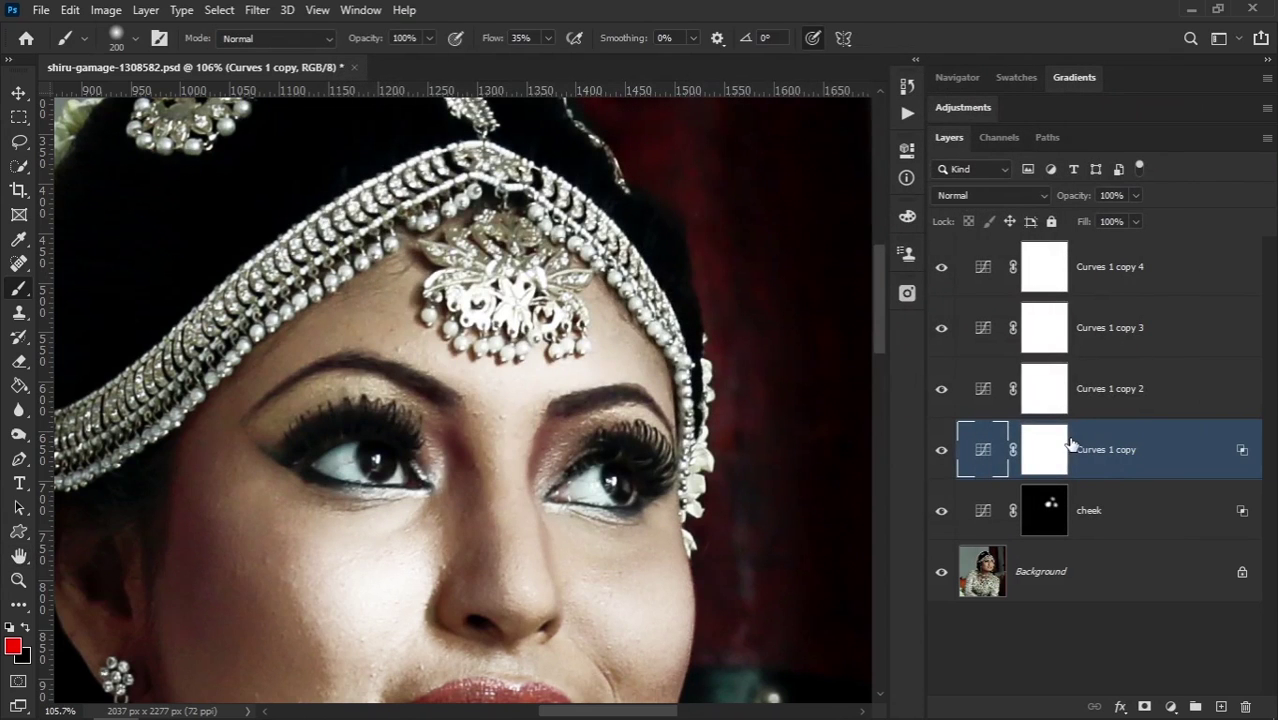
Step: Invert the Curves 1 copy mask to black and paint white over the forehead
{"action": "left_click", "coordinate": [1050, 453]}
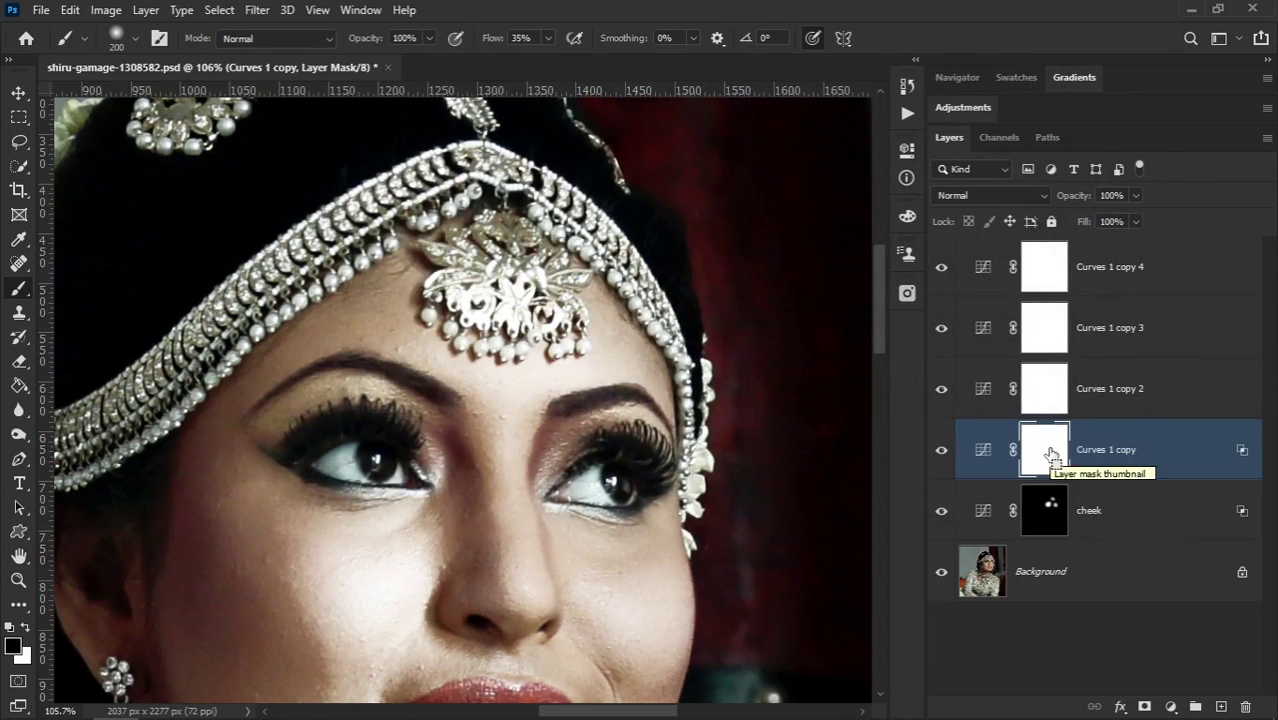
{"action": "key", "text": "ctrl+i"}
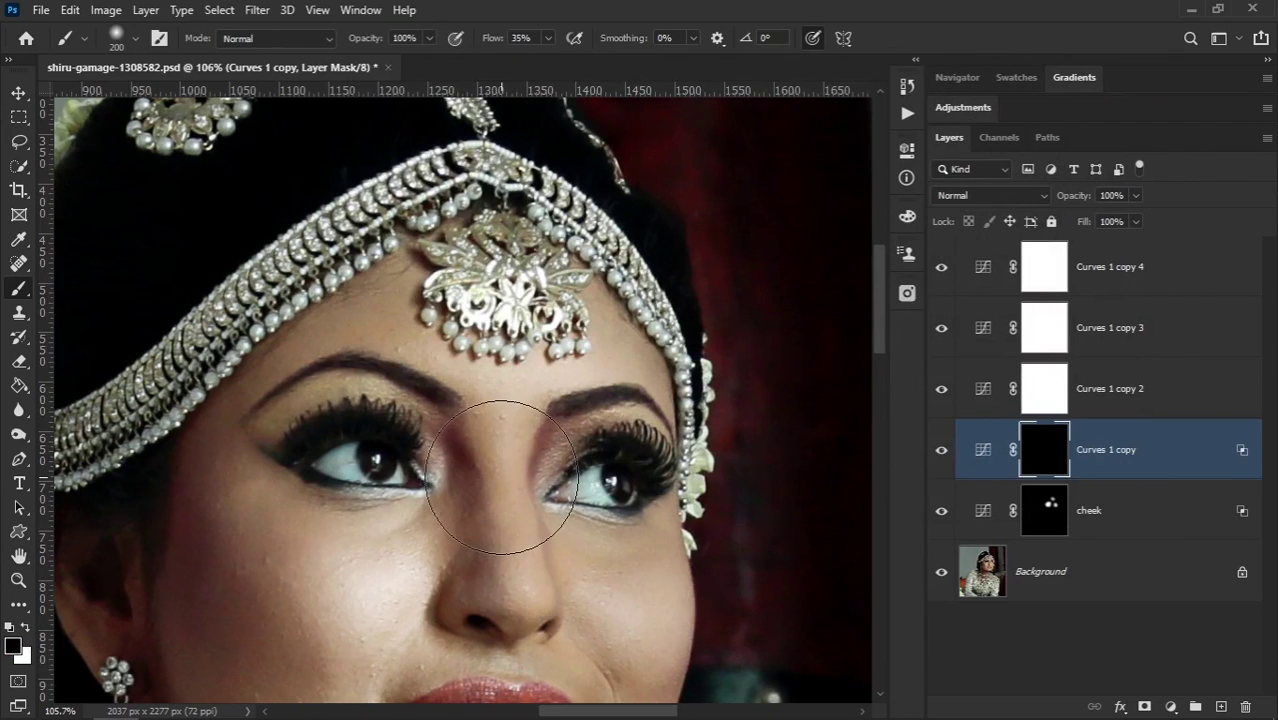
{"action": "key", "text": "x"}
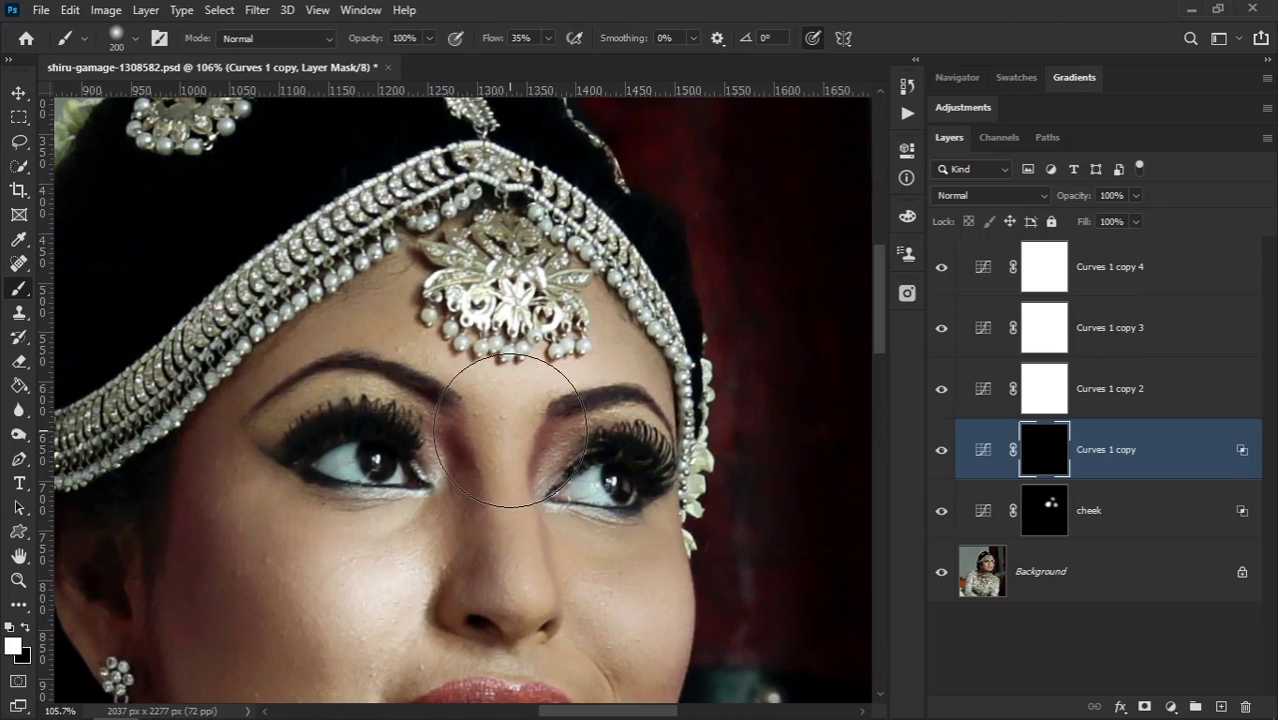
{"action": "key", "text": "bracketleft"}
{"action": "key", "text": "bracketleft"}
{"action": "key", "text": "bracketleft"}
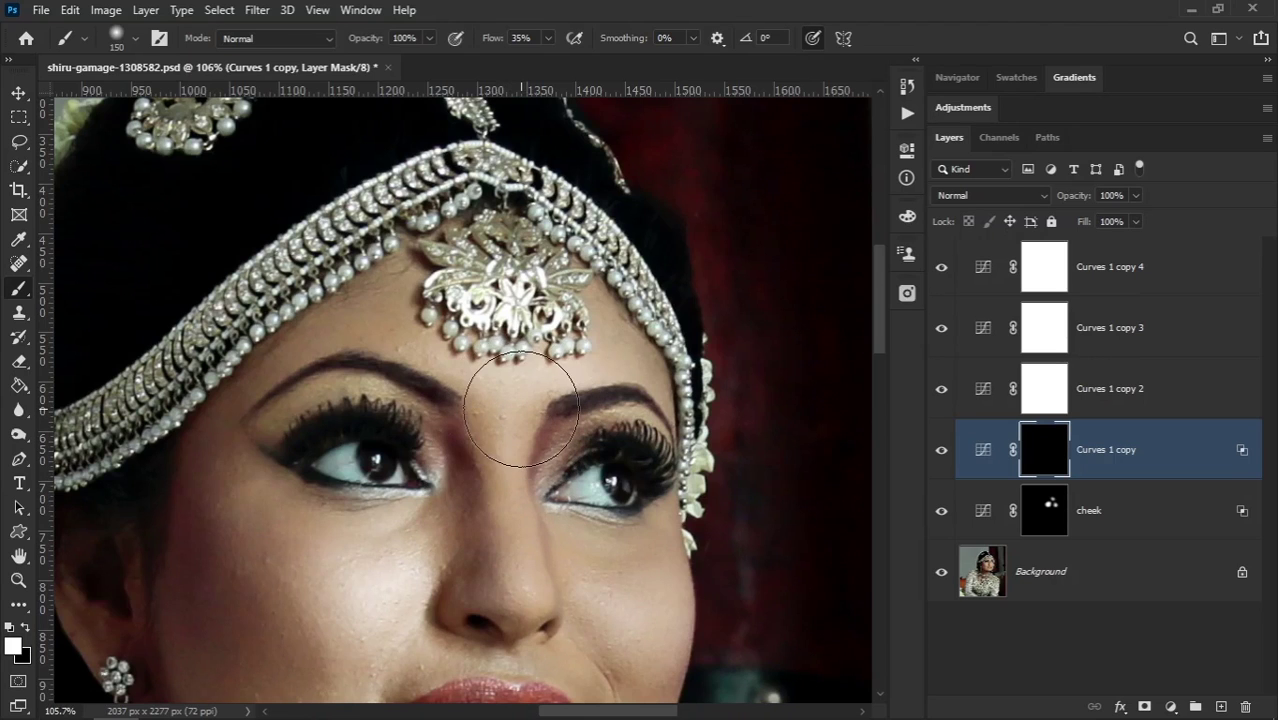
{"action": "mouse_move", "coordinate": [510, 415]}
{"action": "left_mouse_down"}
{"action": "mouse_move", "coordinate": [462, 360]}
{"action": "mouse_move", "coordinate": [542, 391]}
{"action": "mouse_move", "coordinate": [600, 365]}
{"action": "left_mouse_up"}
Step: Shrink the brush to about 111 px and adjust its softness
{"action": "key", "text": "bracketleft"}
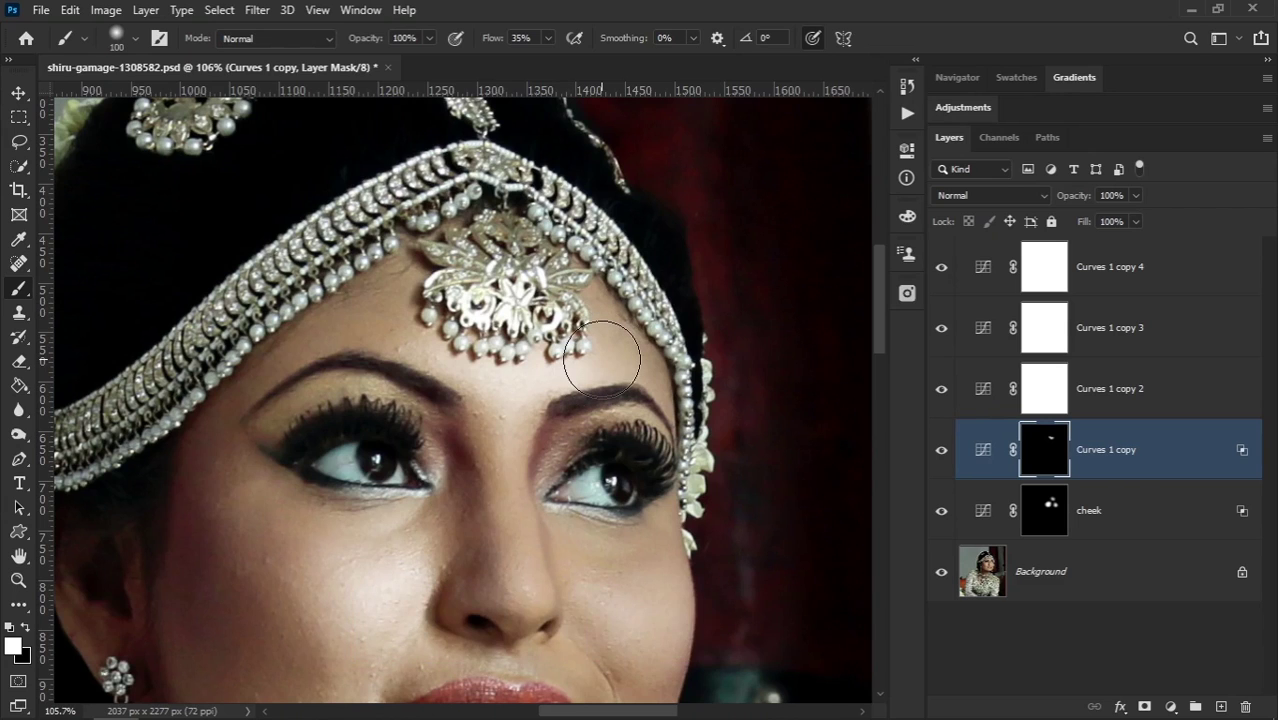
{"action": "key", "text": "alt"}
{"action": "right_click", "coordinate": [604, 356], "text": "alt"}
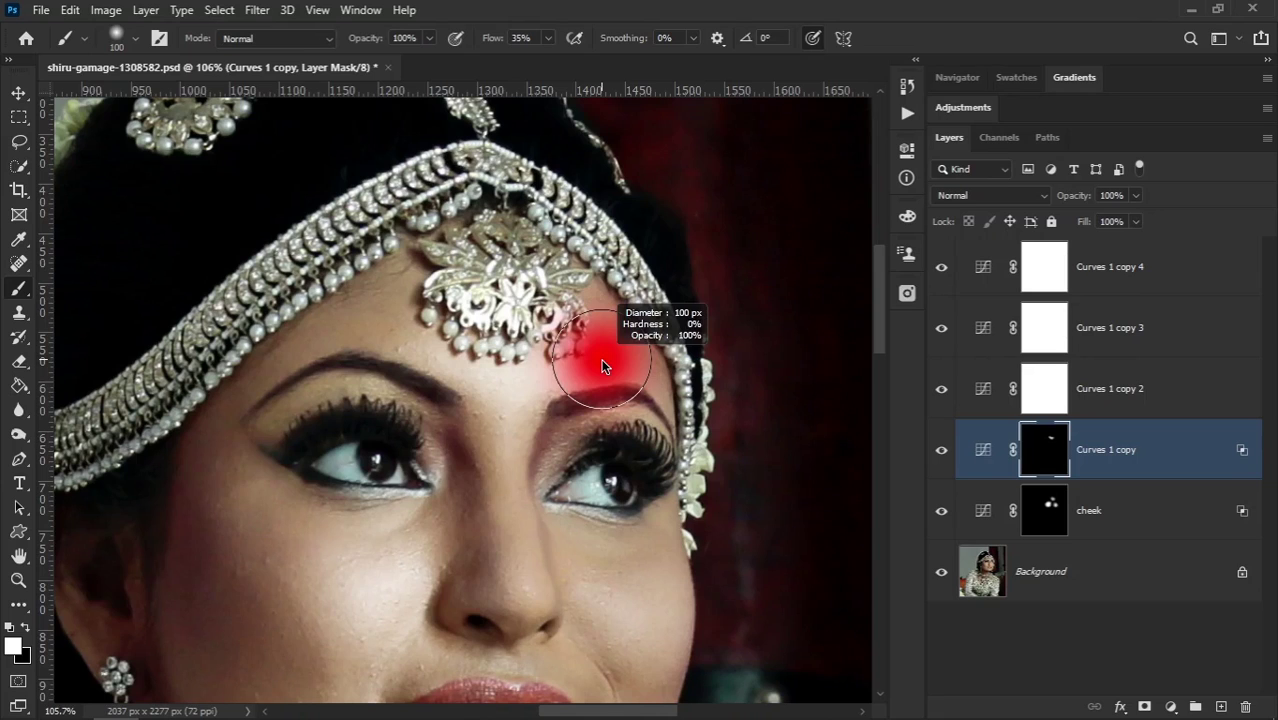
{"action": "mouse_move", "coordinate": [602, 366]}
{"action": "left_mouse_down"}
{"action": "mouse_move", "coordinate": [629, 311]}
{"action": "mouse_move", "coordinate": [636, 340]}
{"action": "mouse_move", "coordinate": [608, 443]}
{"action": "mouse_move", "coordinate": [614, 238]}
{"action": "left_mouse_up"}
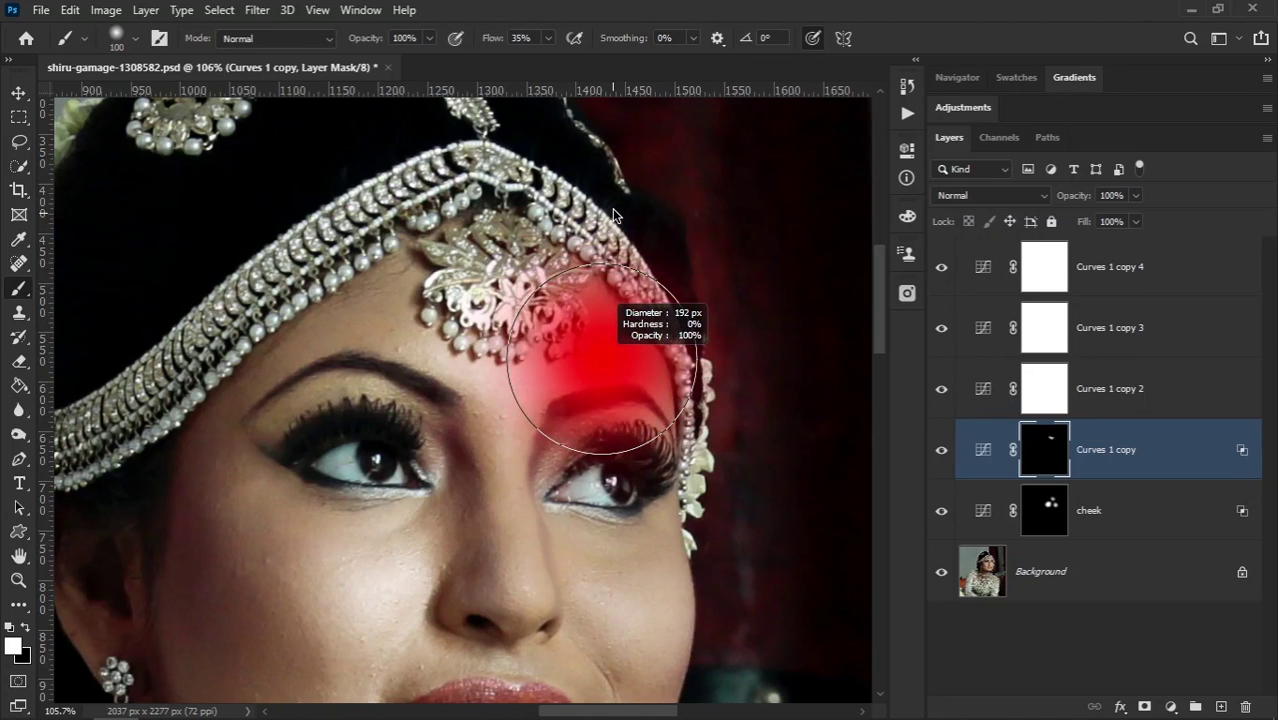
{"action": "left_click_drag", "start_coordinate": [600, 340], "coordinate": [555, 340]}
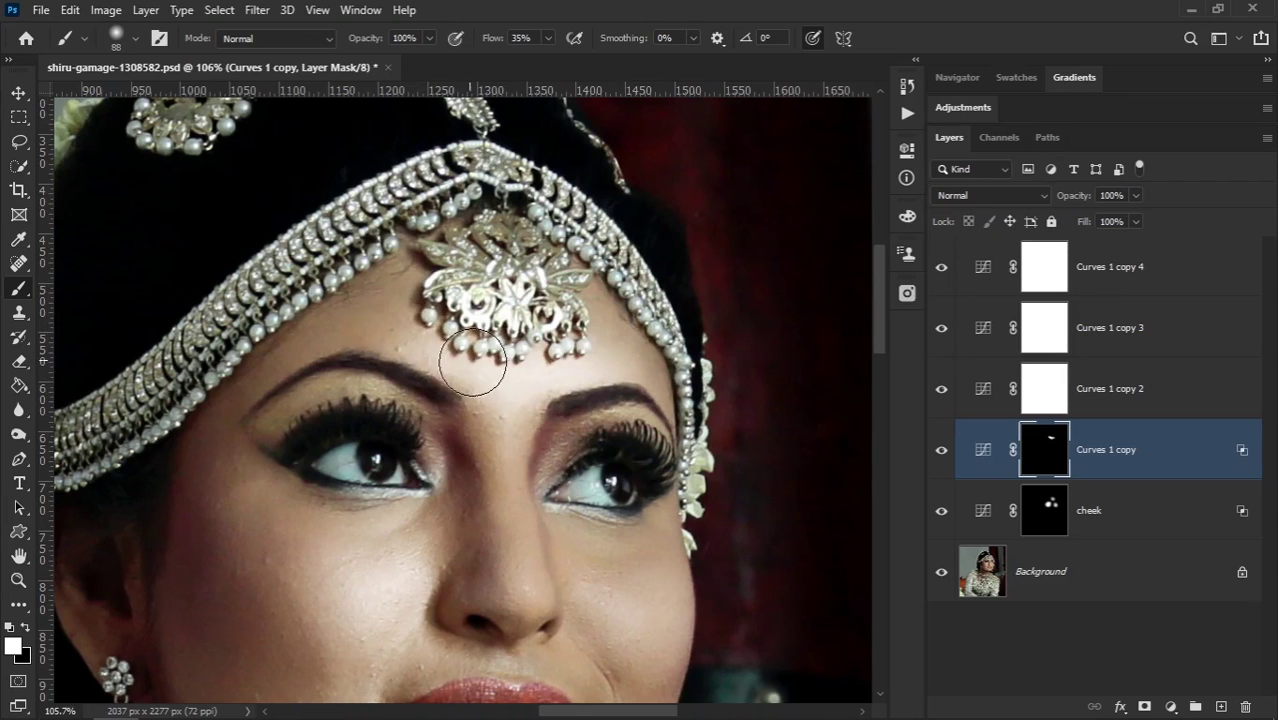
{"action": "left_click_drag", "start_coordinate": [619, 363], "coordinate": [561, 281]}
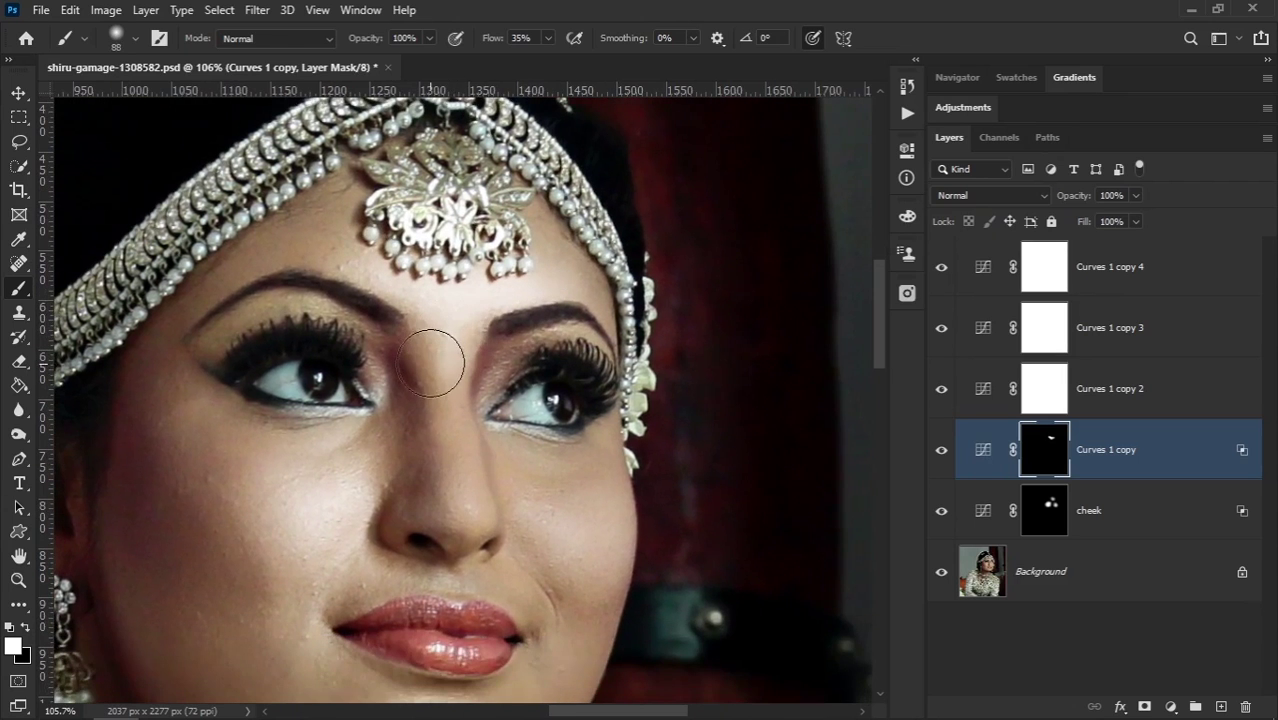
Step: Rename Curves 1 copy to 'forehead' and Curves 1 copy 2 to 'nose'
{"action": "double_click", "coordinate": [1116, 450]}
{"action": "type", "text": "fore"}
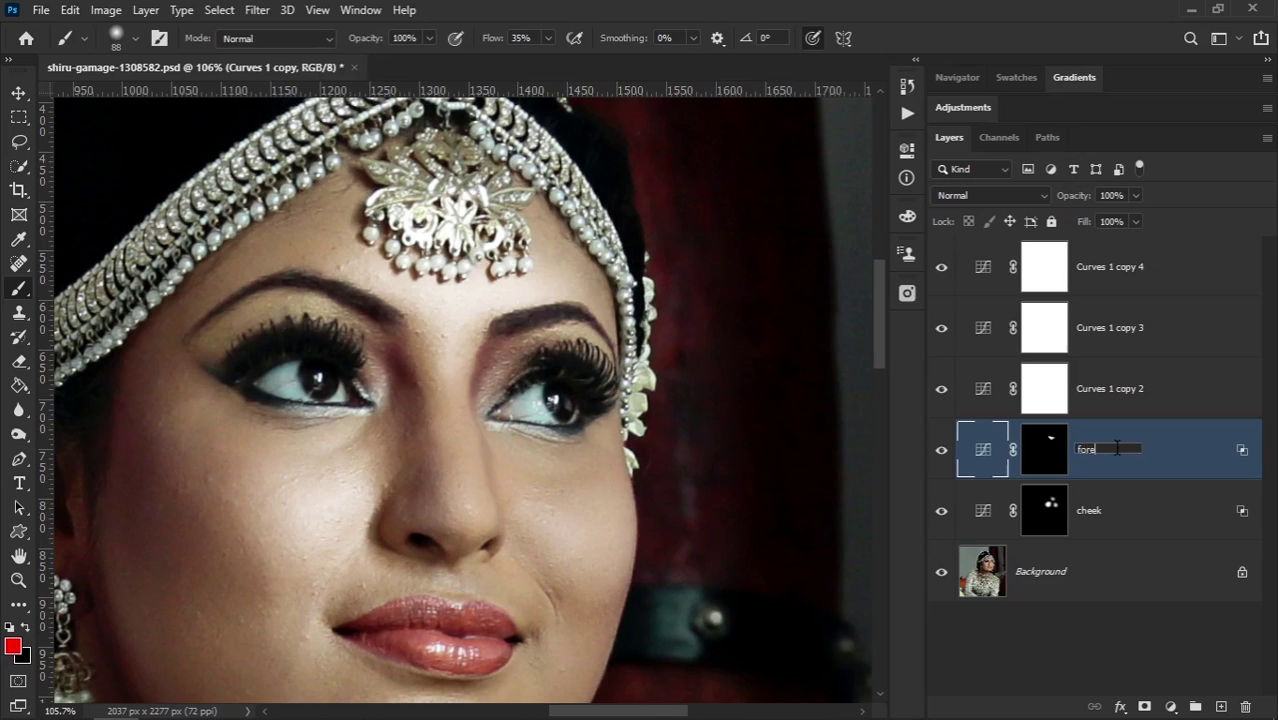
{"action": "type", "text": "d"}
{"action": "left_click", "coordinate": [1203, 387]}
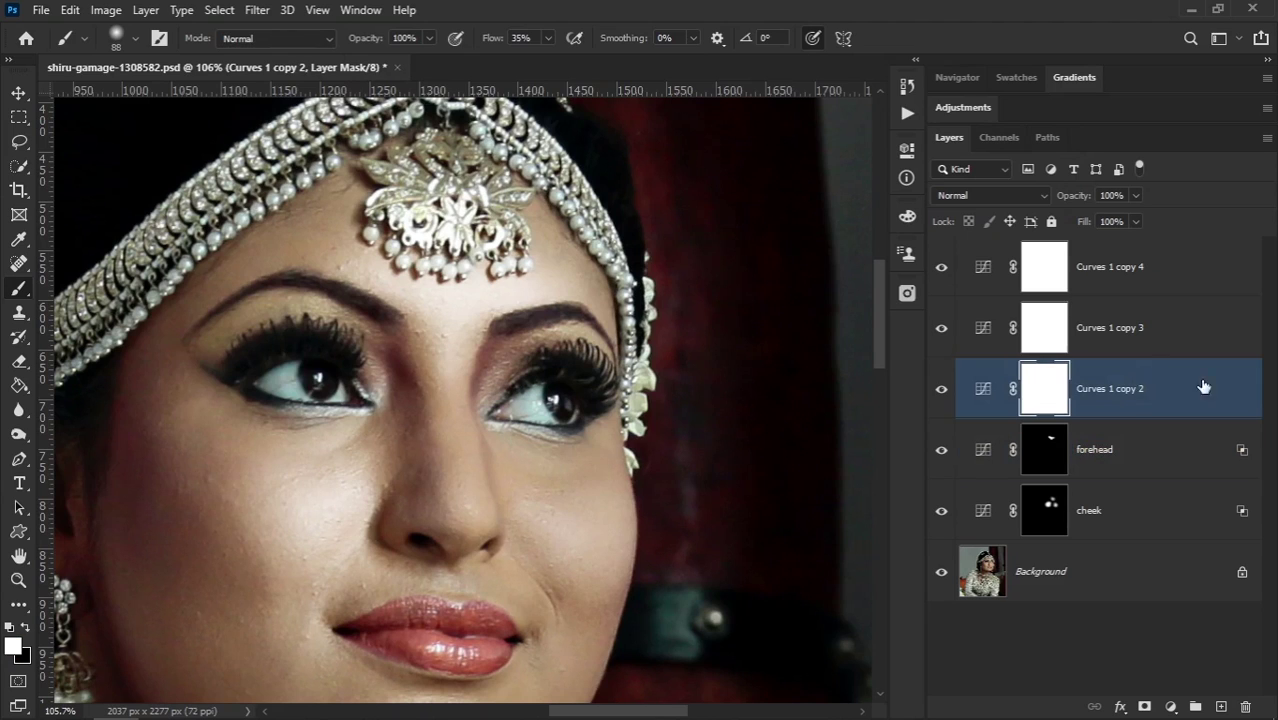
{"action": "double_click", "coordinate": [1111, 390]}
{"action": "type", "text": "nose"}
{"action": "key", "text": "Return"}
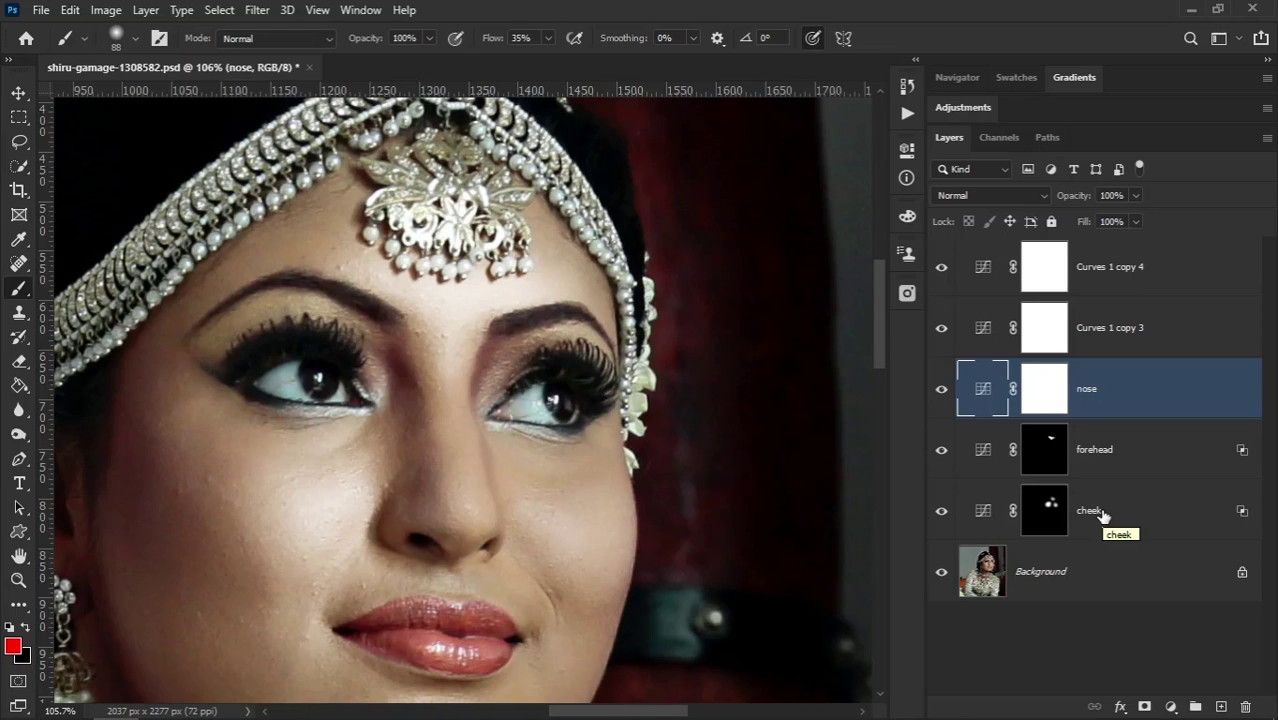
Step: Bend the nose layer's RGB curve steeply up-left to brighten the image
{"action": "double_click", "coordinate": [993, 390]}
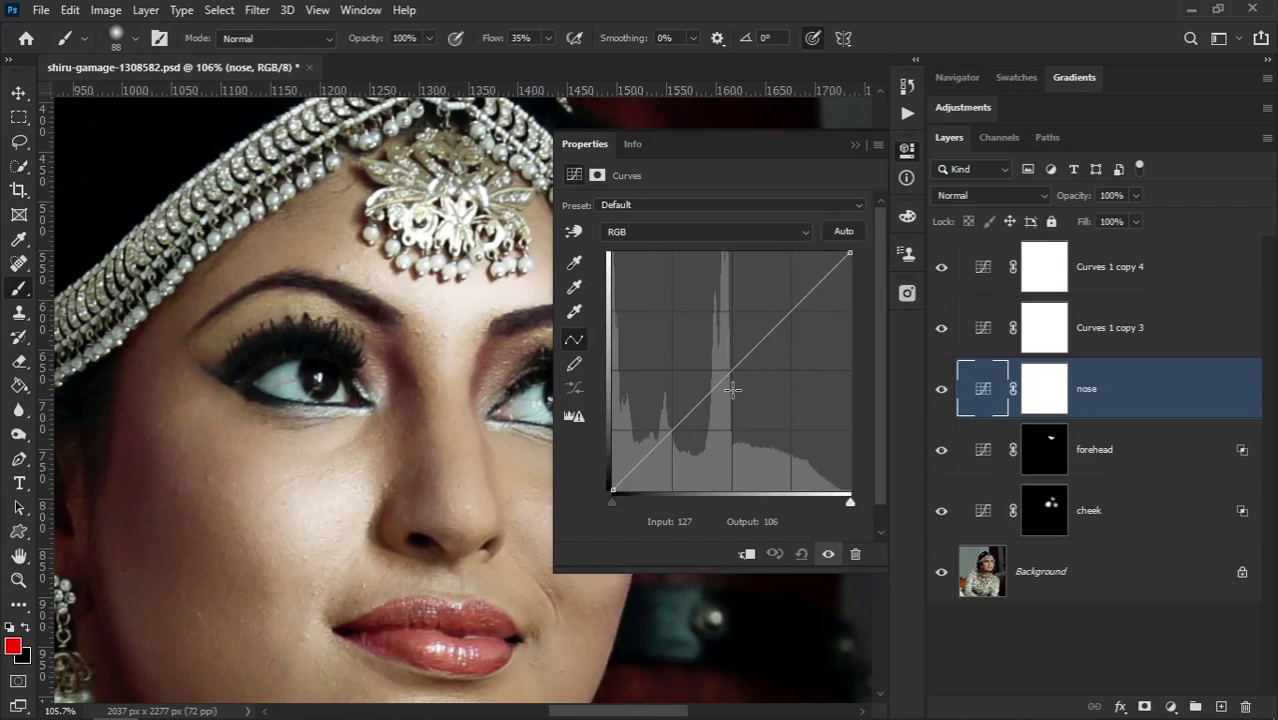
{"action": "left_click_drag", "start_coordinate": [730, 370], "coordinate": [675, 316]}
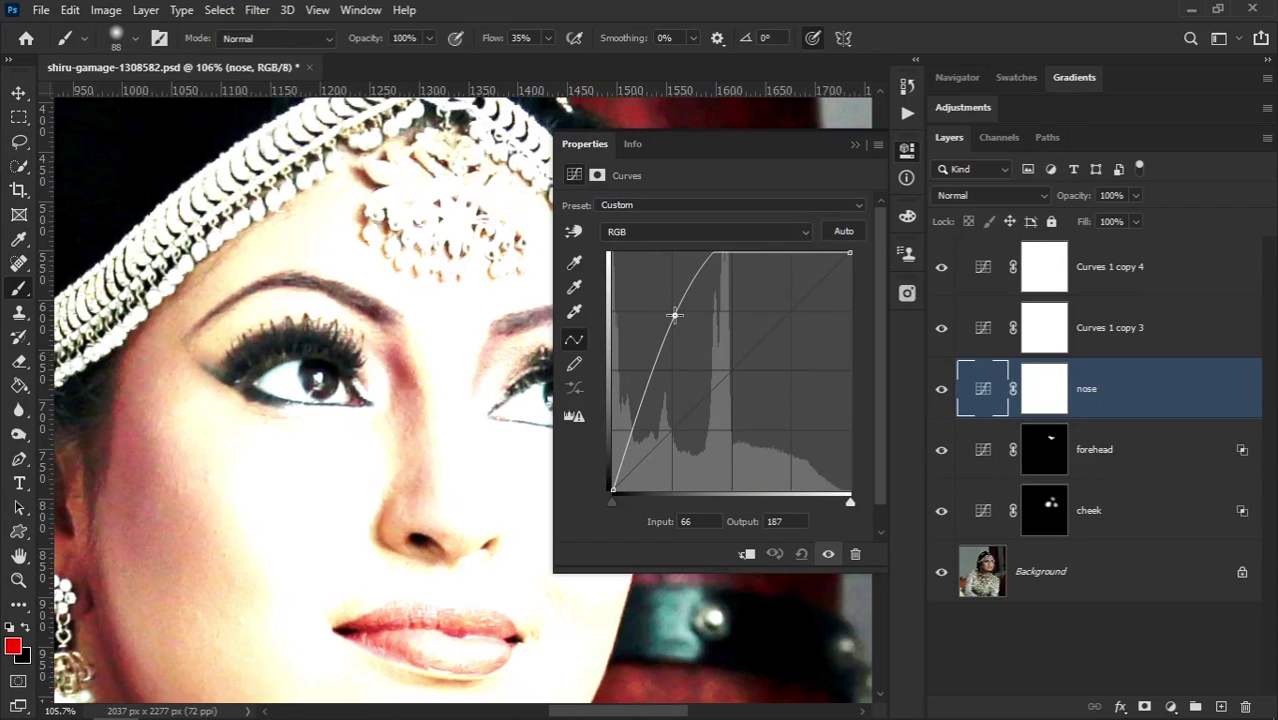
{"action": "left_click", "coordinate": [855, 147]}
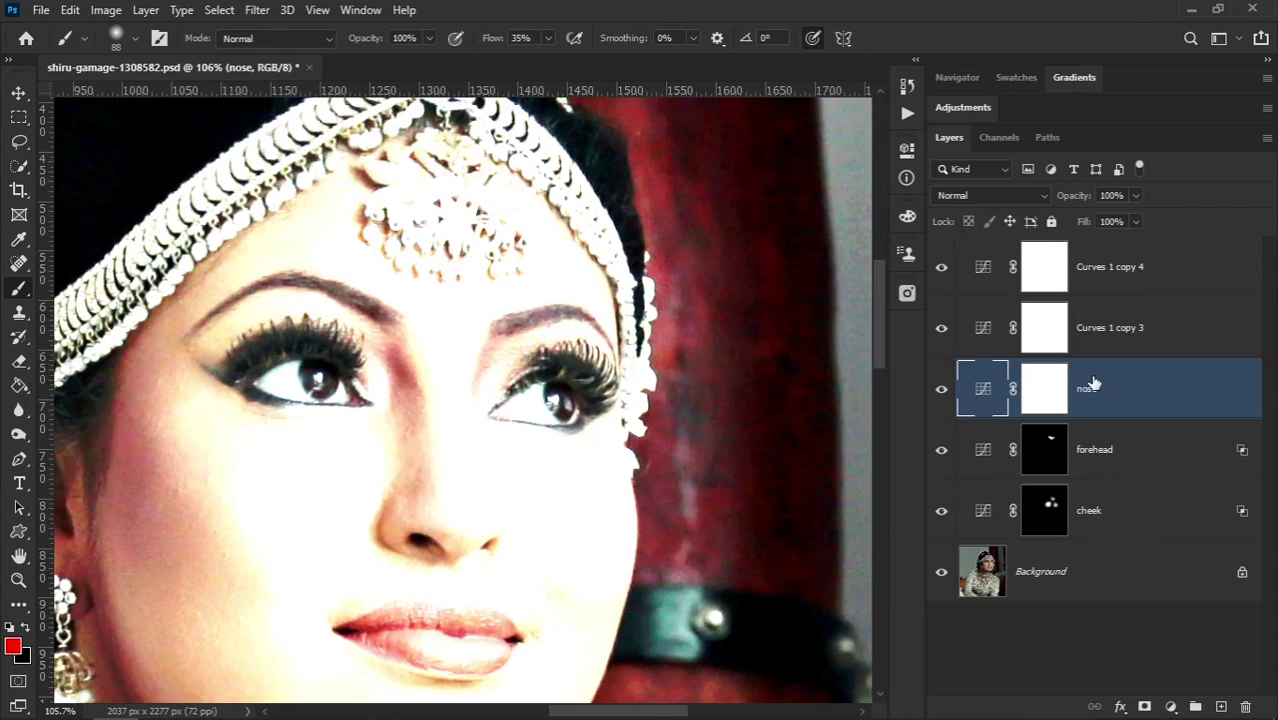
Step: Split the nose layer's Underlying Layer black Blend If slider around 115/255 for a feathered lighter-tone range
{"action": "double_click", "coordinate": [1215, 400]}
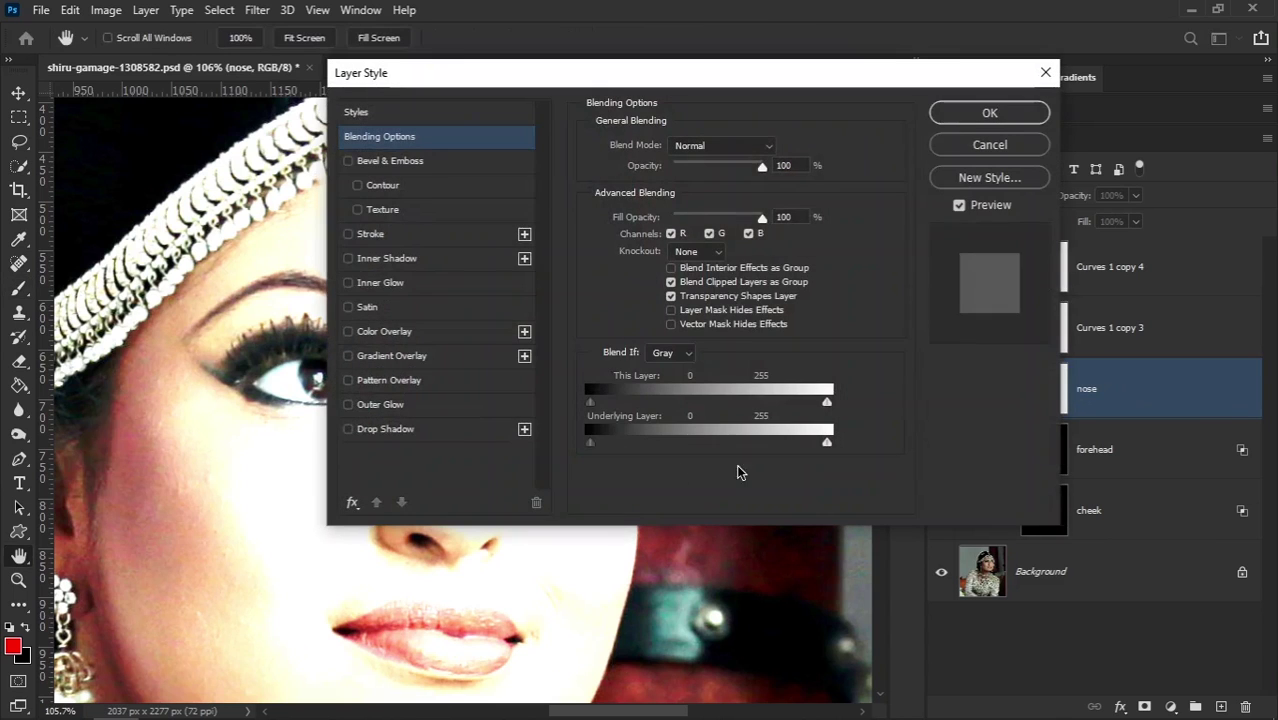
{"action": "left_click_drag", "start_coordinate": [600, 88], "coordinate": [876, 78]}
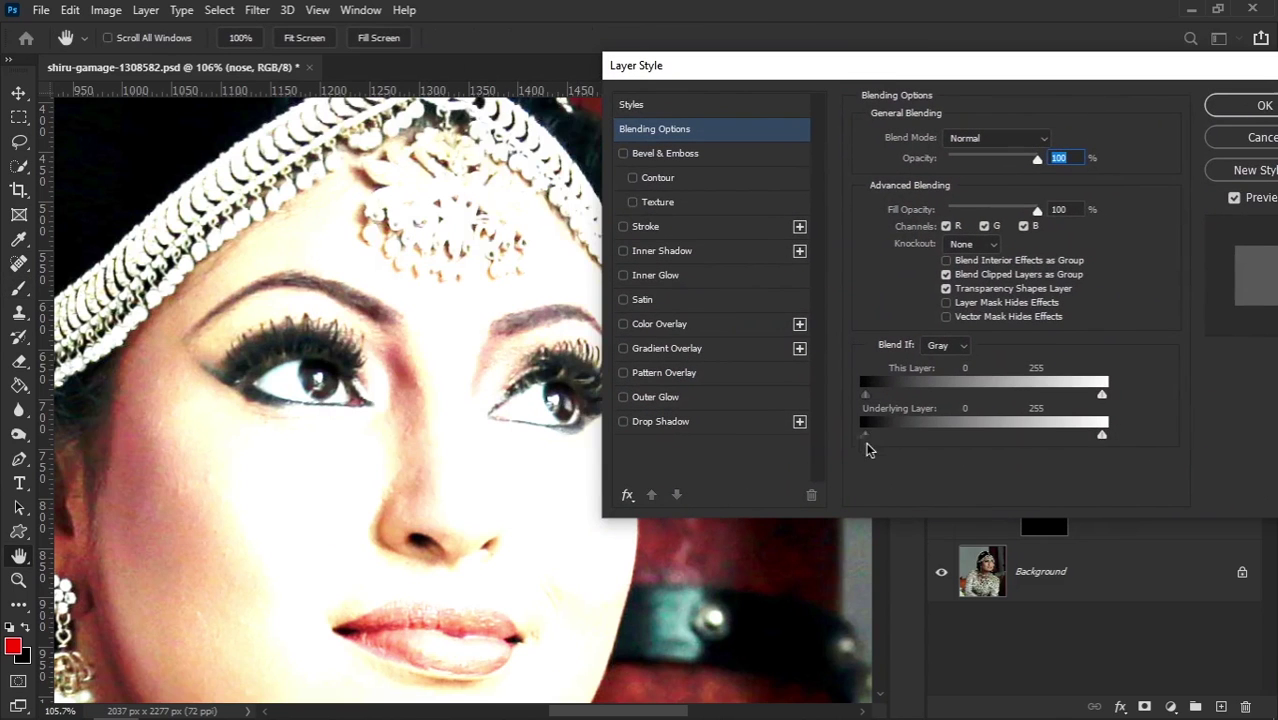
{"action": "left_click_drag", "start_coordinate": [866, 435], "coordinate": [1015, 445]}
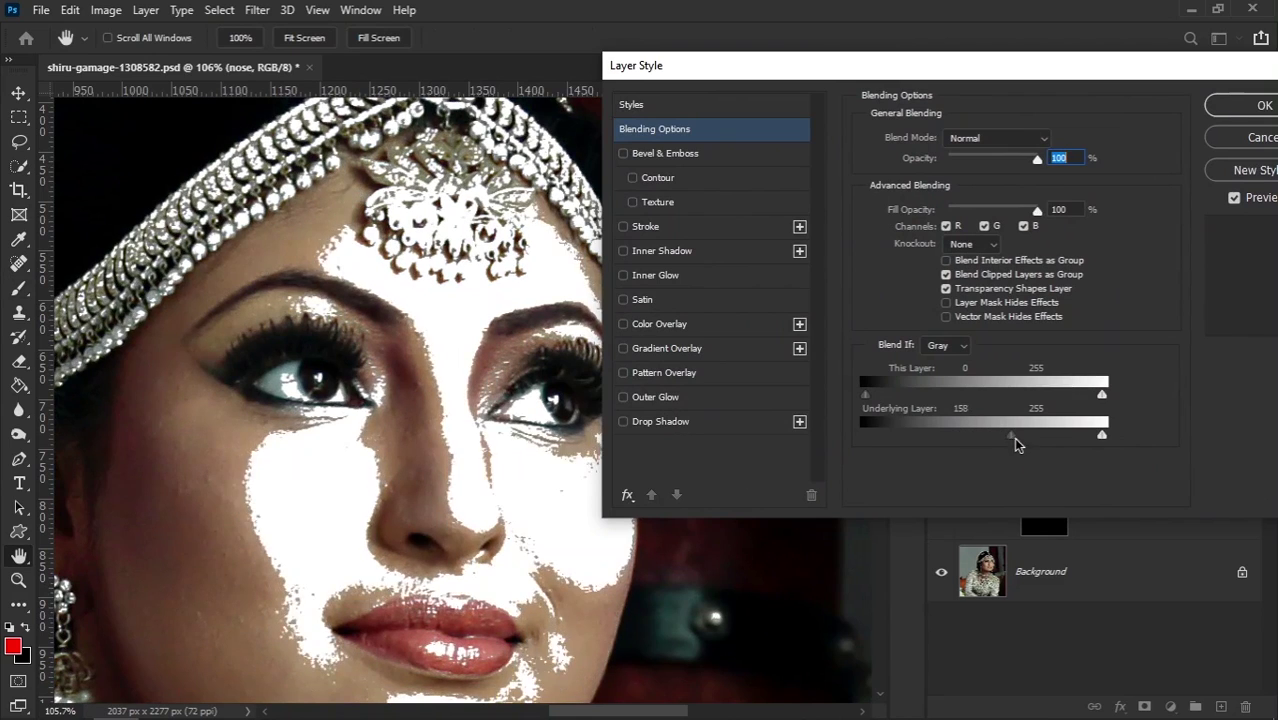
{"action": "left_click_drag", "start_coordinate": [1015, 445], "coordinate": [1020, 443]}
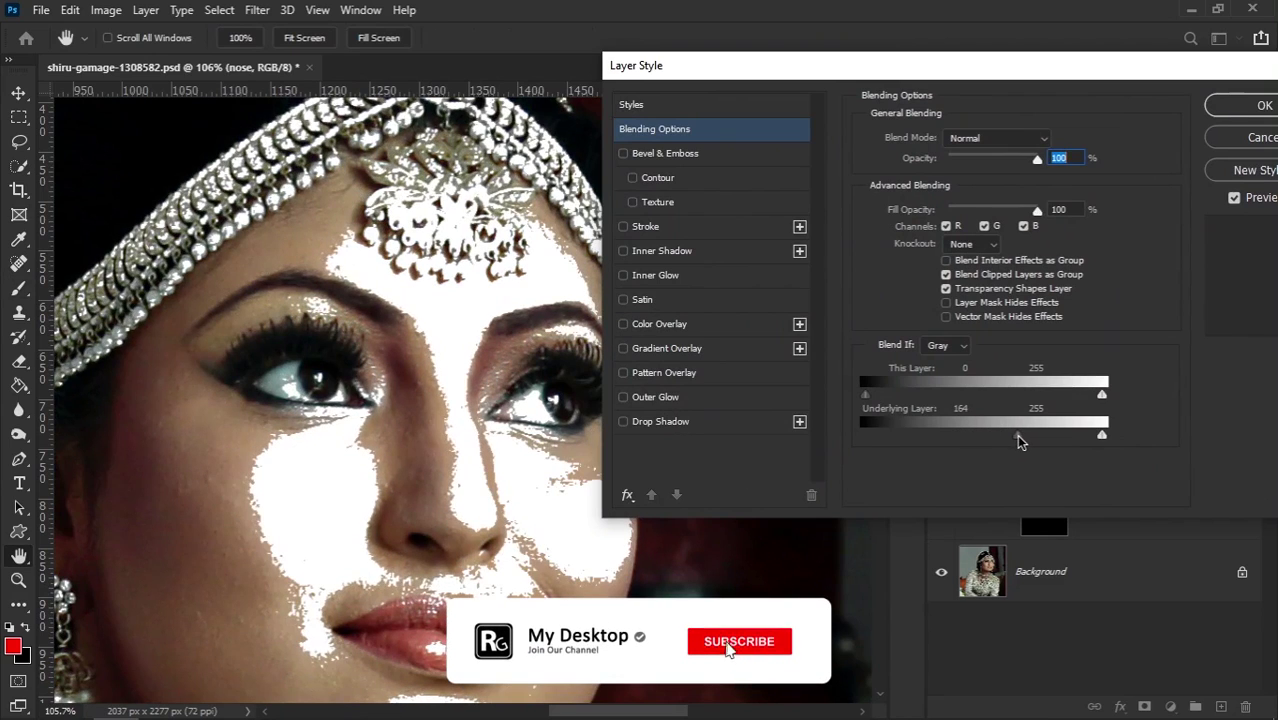
{"action": "key", "text": "alt"}
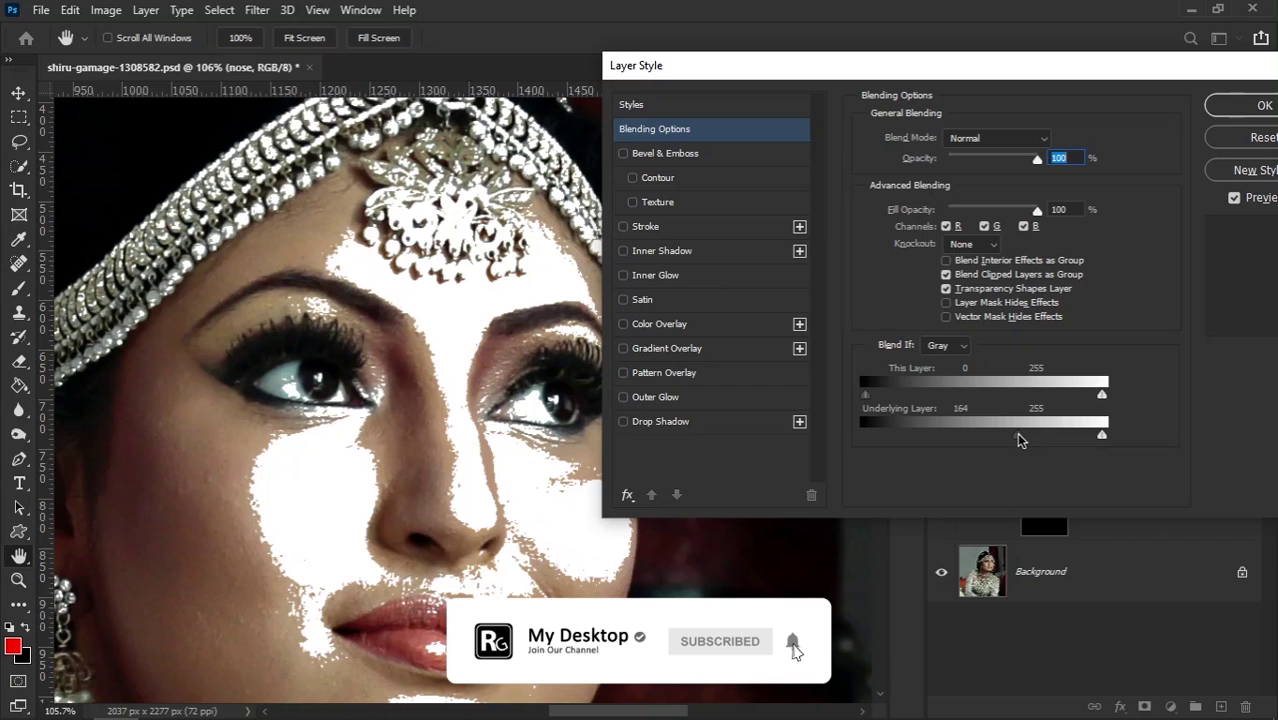
{"action": "left_click_drag", "start_coordinate": [1016, 436], "coordinate": [1083, 437]}
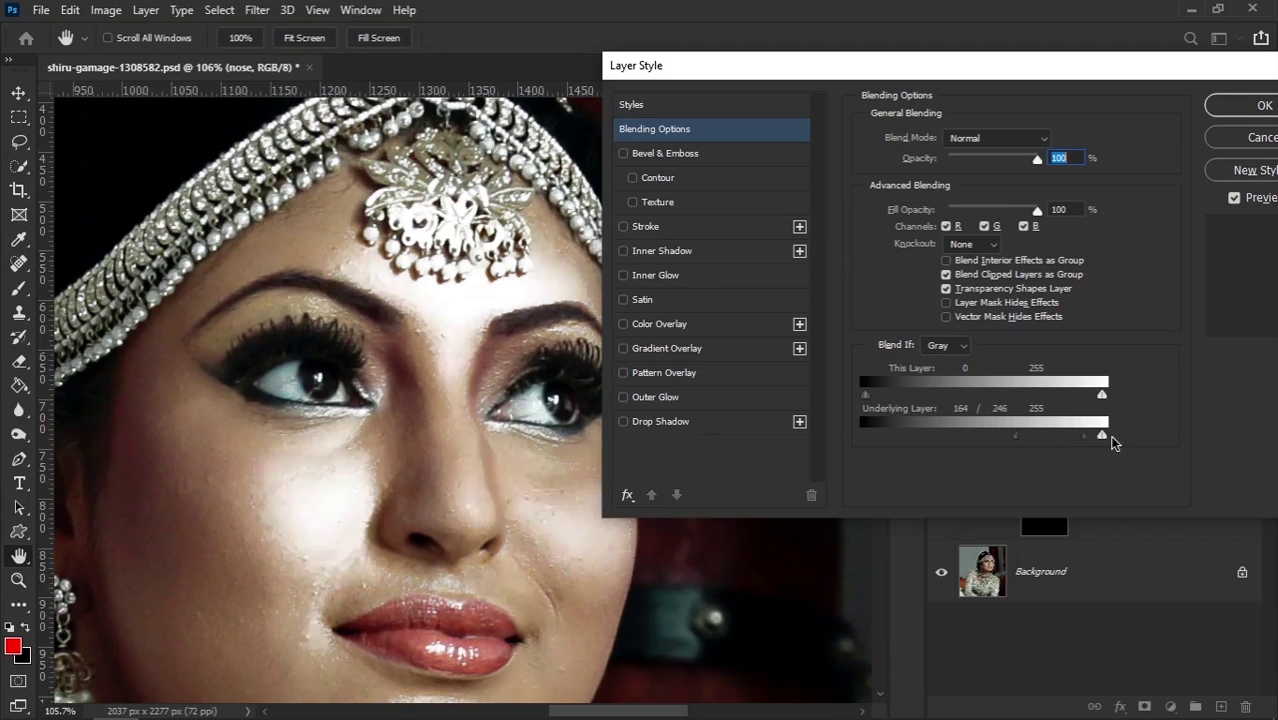
{"action": "left_click_drag", "start_coordinate": [1101, 437], "coordinate": [1104, 437]}
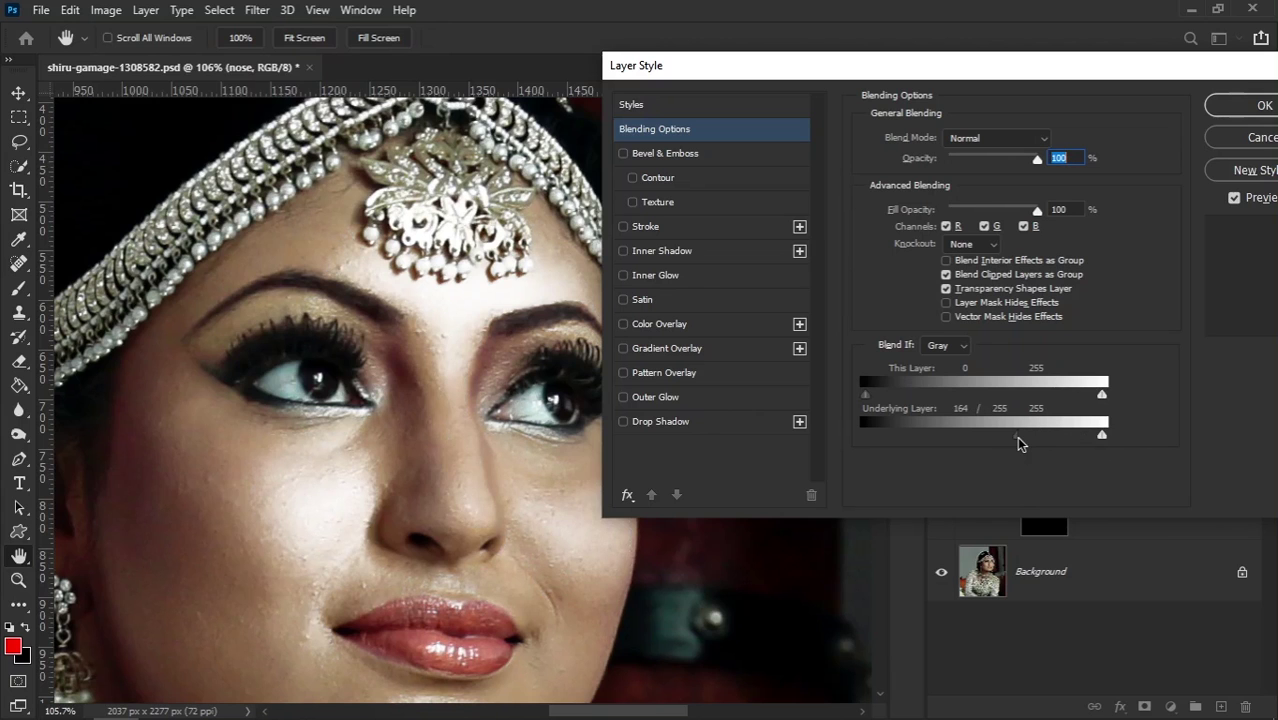
{"action": "left_click_drag", "start_coordinate": [1016, 437], "coordinate": [964, 440]}
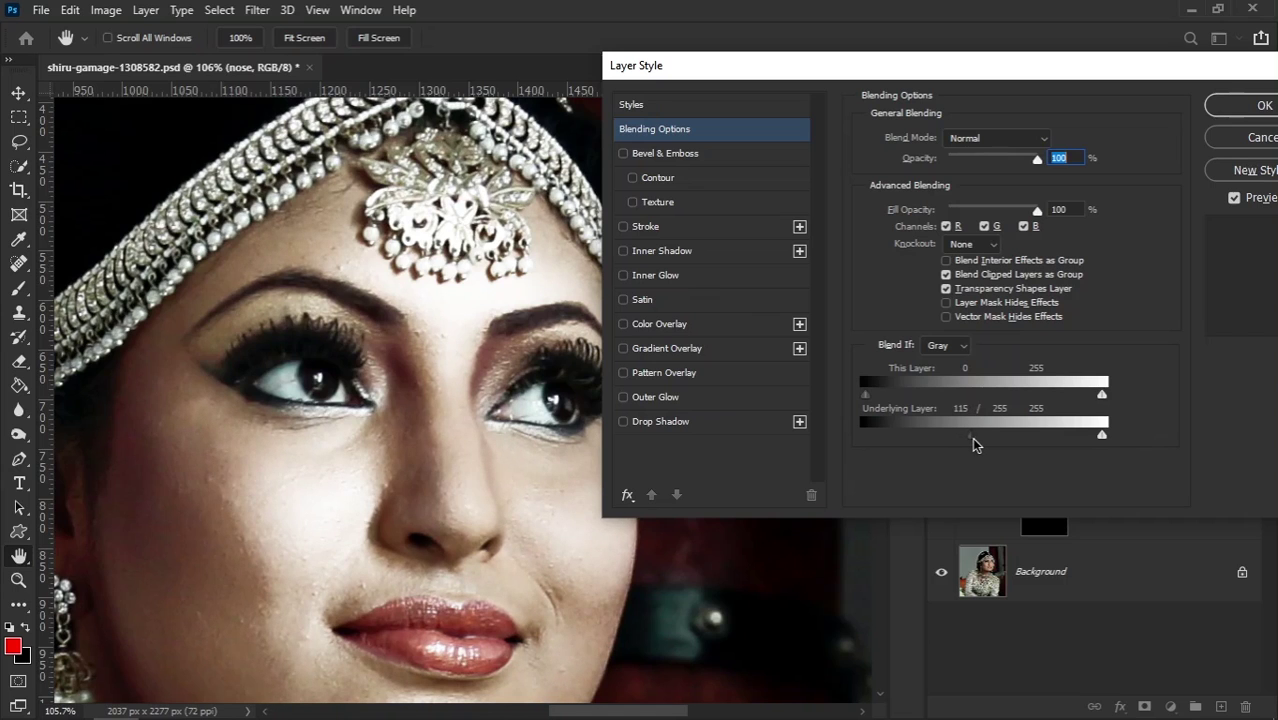
{"action": "left_click", "coordinate": [1217, 108]}
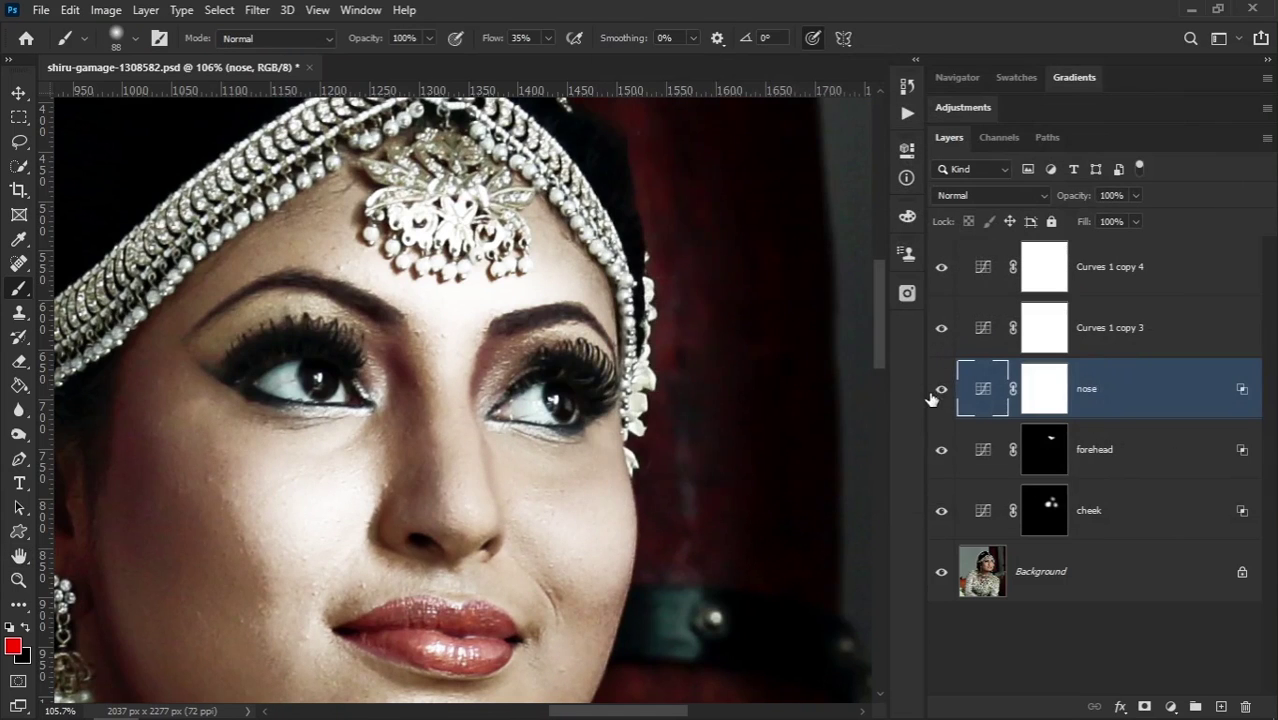
Step: Invert the nose layer mask to black and paint white along the nose bridge with a soft brush
{"action": "left_click", "coordinate": [1041, 392]}
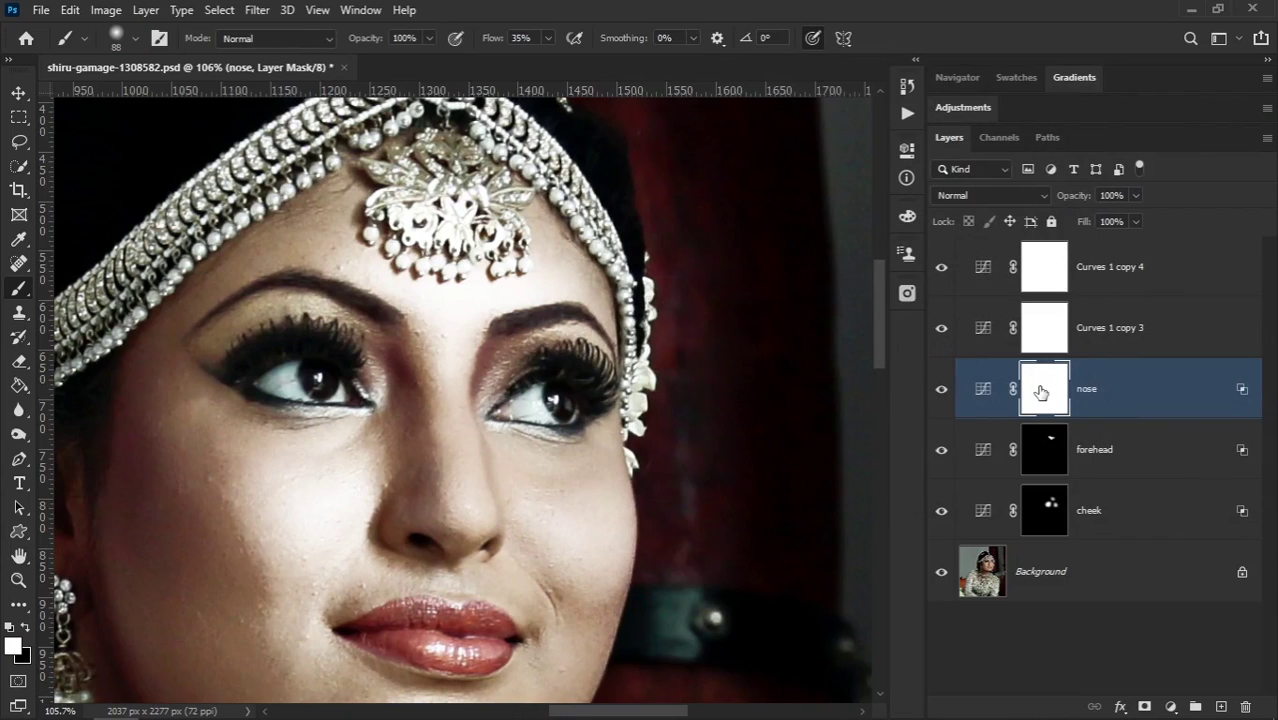
{"action": "key", "text": "ctrl+i"}
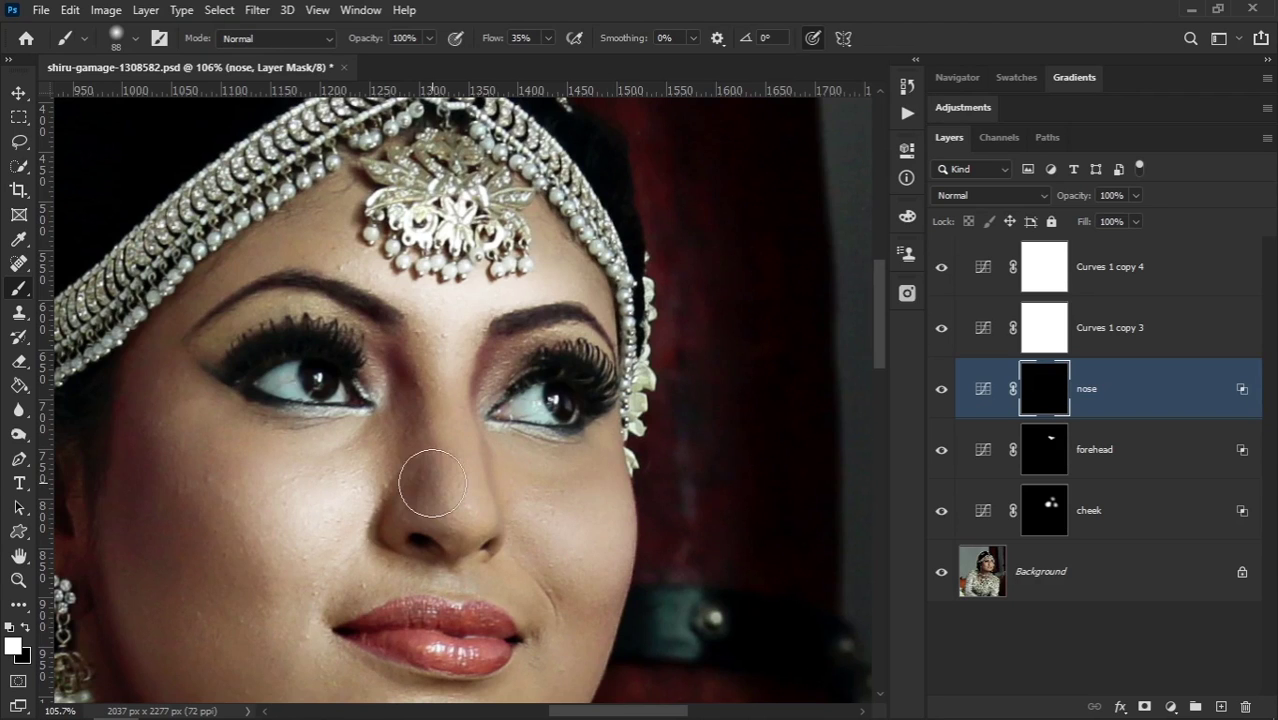
{"action": "mouse_move", "coordinate": [442, 400]}
{"action": "left_mouse_down"}
{"action": "mouse_move", "coordinate": [456, 414]}
{"action": "mouse_move", "coordinate": [465, 530]}
{"action": "mouse_move", "coordinate": [442, 448]}
{"action": "mouse_move", "coordinate": [422, 471]}
{"action": "mouse_move", "coordinate": [465, 448]}
{"action": "mouse_move", "coordinate": [495, 403]}
{"action": "left_mouse_up"}
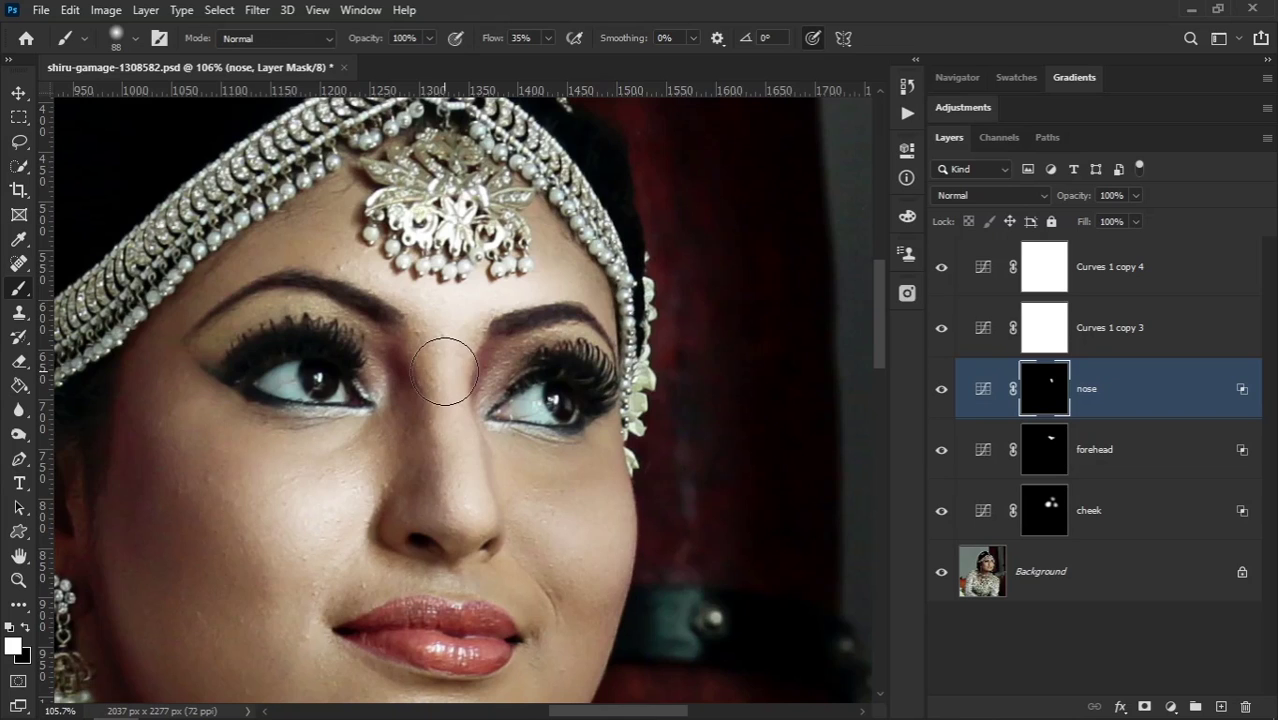
{"action": "left_click_drag", "start_coordinate": [492, 40], "coordinate": [526, 40]}
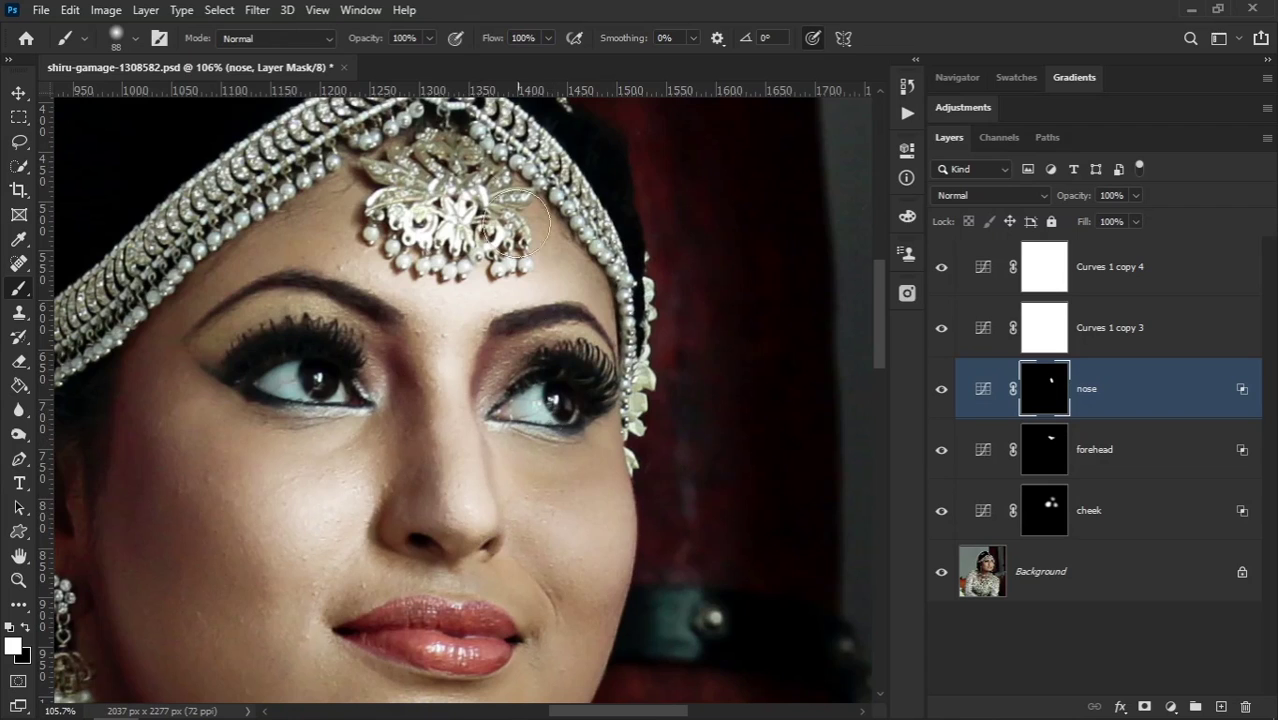
{"action": "left_click_drag", "start_coordinate": [495, 38], "coordinate": [487, 38]}
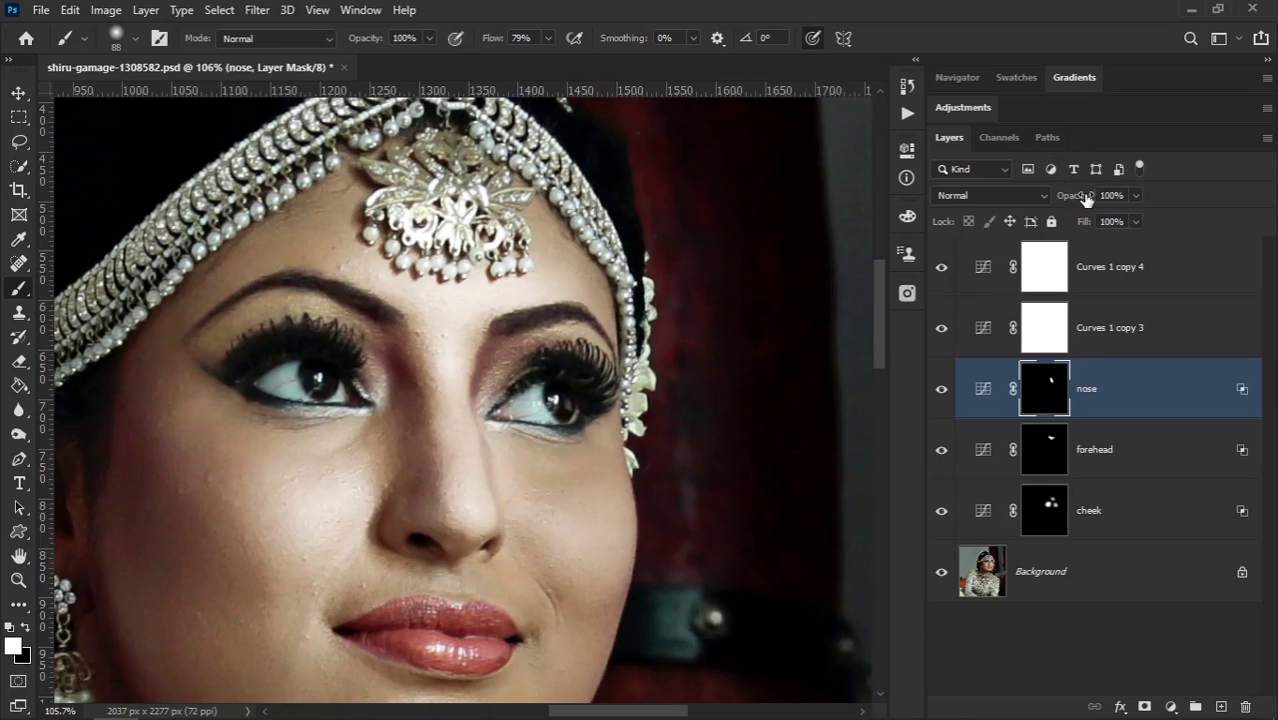
Step: Lower the nose layer opacity and refine the nose highlight with lower-flow black and white strokes
{"action": "left_click_drag", "start_coordinate": [1086, 198], "coordinate": [998, 187]}
{"action": "key", "text": "x"}
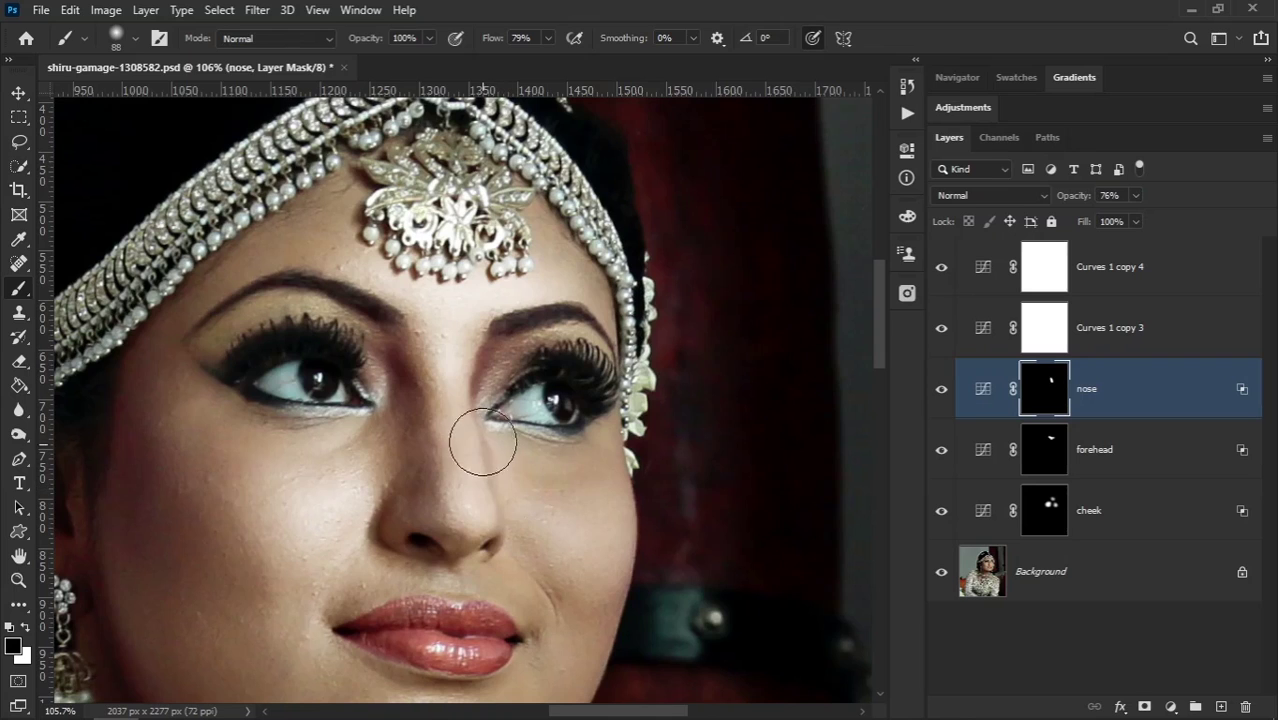
{"action": "mouse_move", "coordinate": [483, 462]}
{"action": "left_mouse_down"}
{"action": "mouse_move", "coordinate": [476, 522]}
{"action": "mouse_move", "coordinate": [434, 357]}
{"action": "left_mouse_up"}
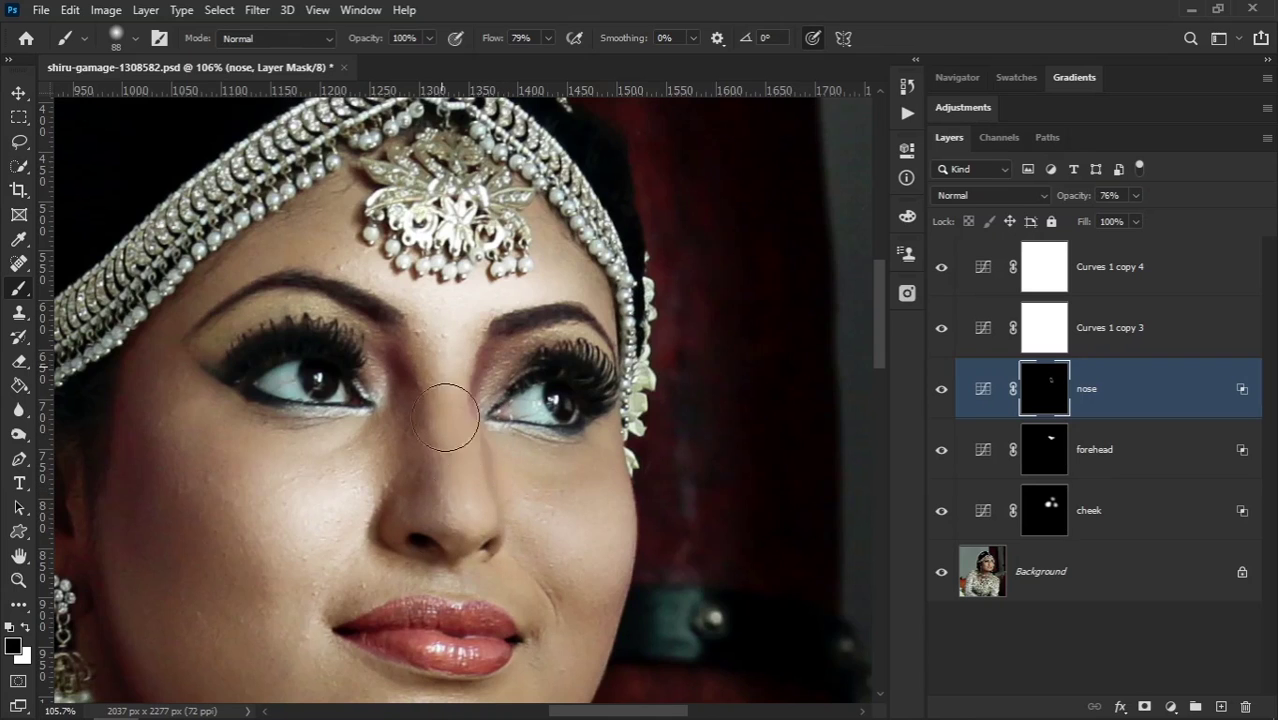
{"action": "key", "text": "ctrl+z"}
{"action": "key", "text": "ctrl+z"}
{"action": "key", "text": "ctrl+z"}
{"action": "key", "text": "ctrl+z"}
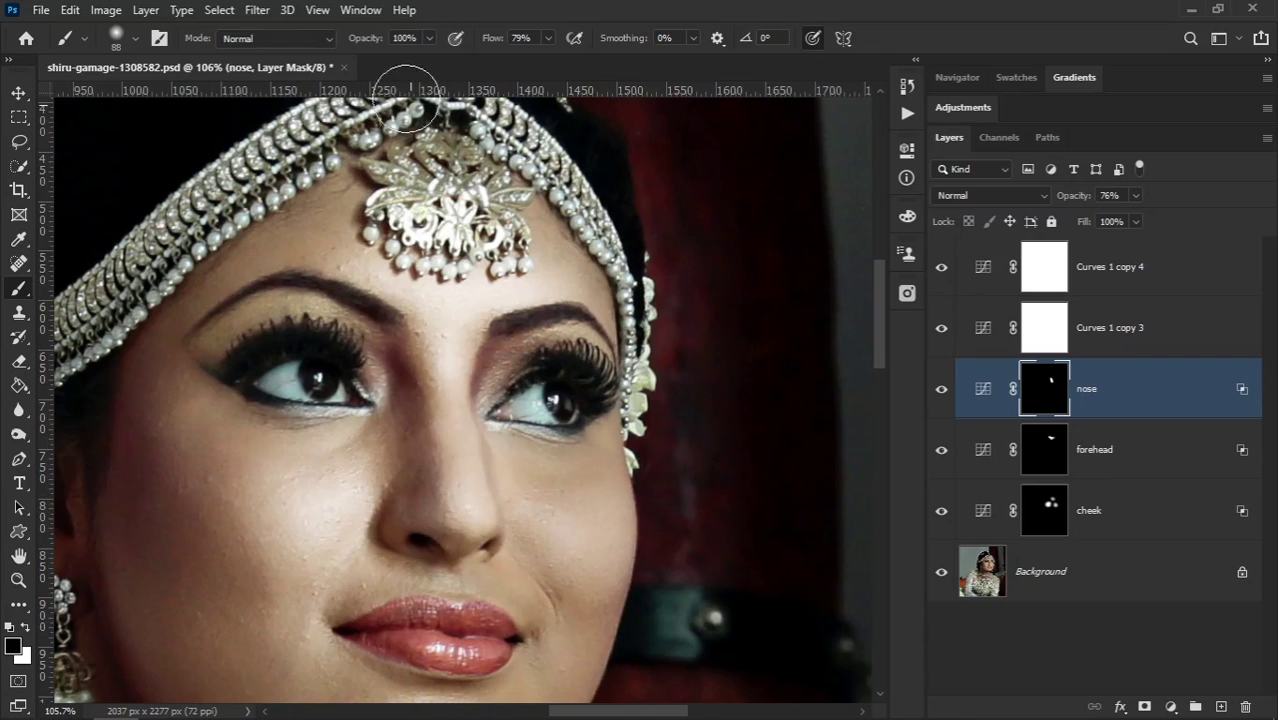
{"action": "left_click_drag", "start_coordinate": [492, 38], "coordinate": [458, 46]}
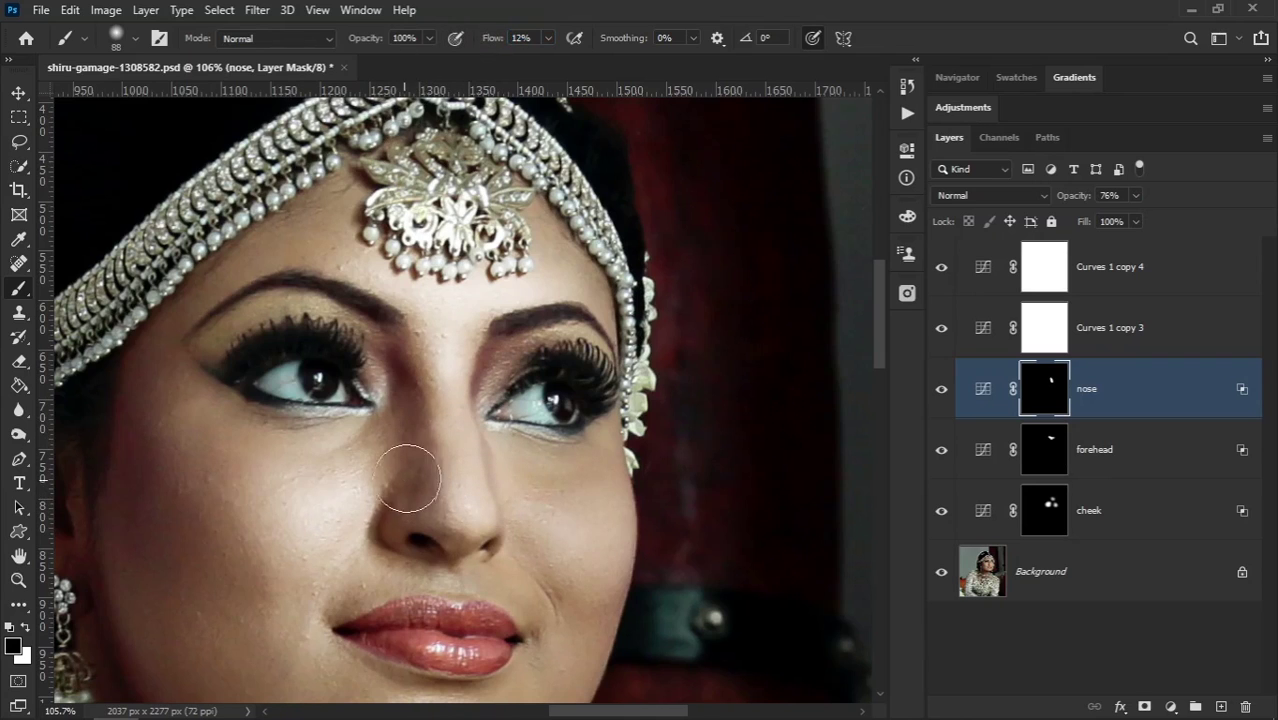
{"action": "mouse_move", "coordinate": [417, 517]}
{"action": "left_mouse_down"}
{"action": "mouse_move", "coordinate": [479, 485]}
{"action": "mouse_move", "coordinate": [465, 447]}
{"action": "left_mouse_up"}
{"action": "key", "text": "x"}
{"action": "left_click_drag", "start_coordinate": [492, 38], "coordinate": [508, 48]}
Step: Set the nose layer opacity to 71% and toggle its visibility to compare the effect
{"action": "scroll", "coordinate": [460, 300], "scroll_direction": "down", "scroll_amount": 5}
{"action": "scroll", "coordinate": [460, 300], "scroll_direction": "up", "scroll_amount": 2}
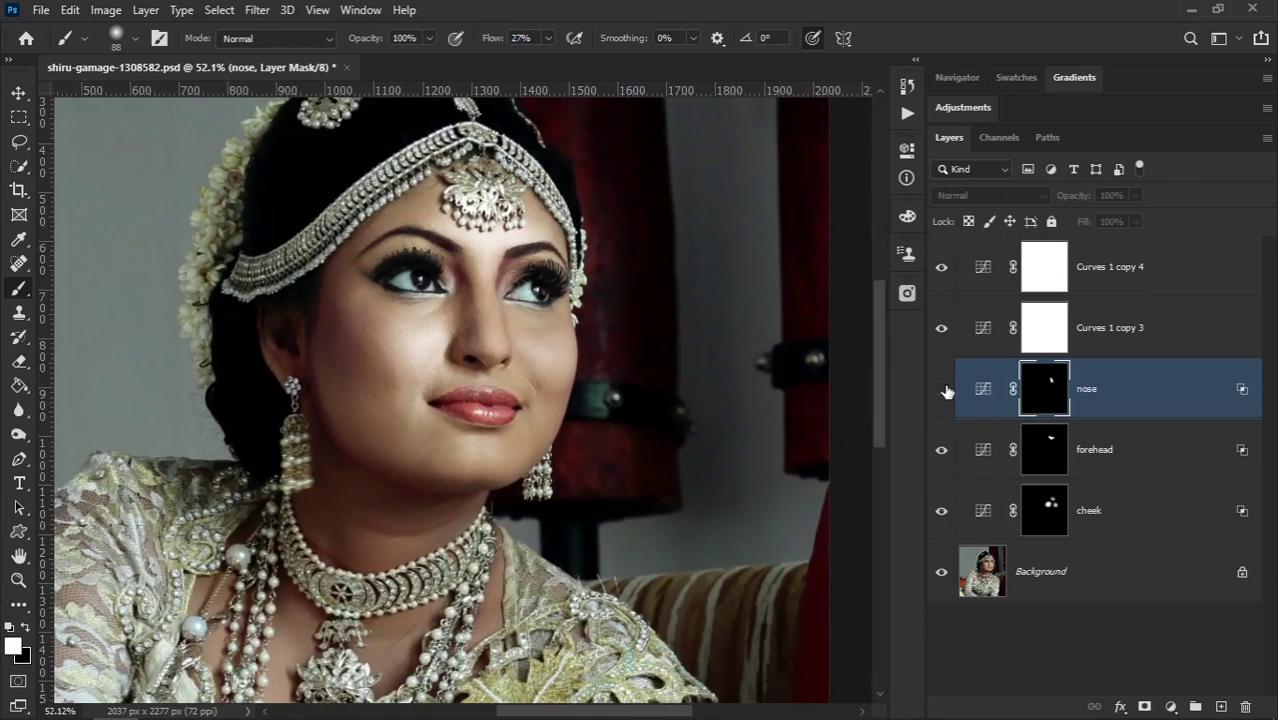
{"action": "scroll", "coordinate": [458, 294], "scroll_direction": "up", "scroll_amount": 3}
{"action": "key", "text": "x"}
{"action": "scroll", "coordinate": [429, 300], "scroll_direction": "up", "scroll_amount": 2}
{"action": "scroll", "coordinate": [380, 335], "scroll_direction": "up", "scroll_amount": 2}
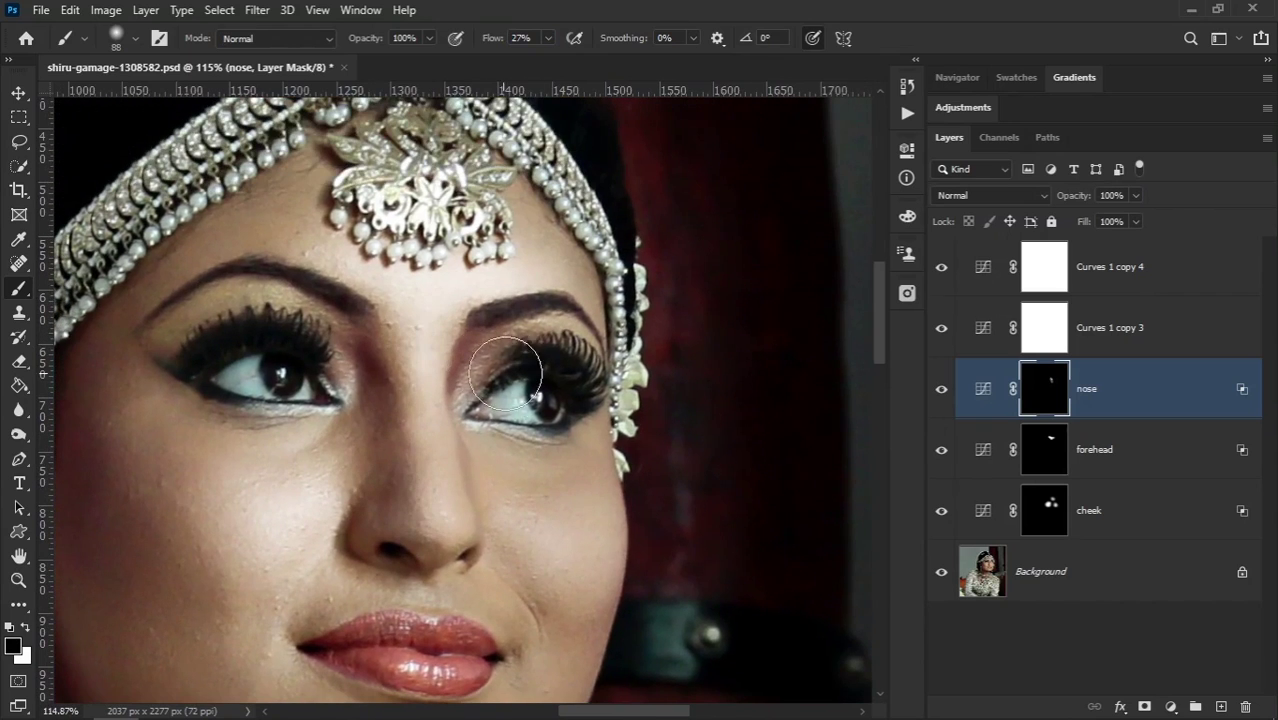
{"action": "left_click_drag", "start_coordinate": [1078, 193], "coordinate": [1050, 197]}
{"action": "left_click", "coordinate": [941, 390]}
{"action": "left_click", "coordinate": [941, 390]}
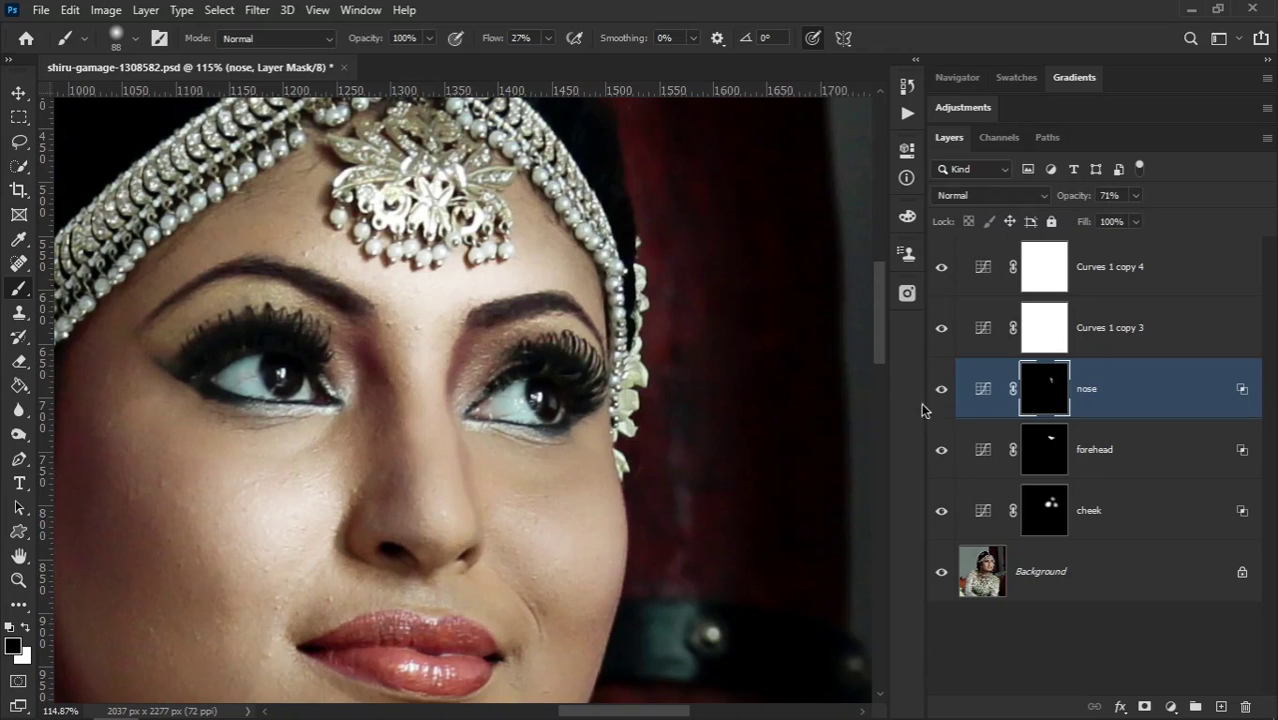
{"action": "key", "text": "x"}
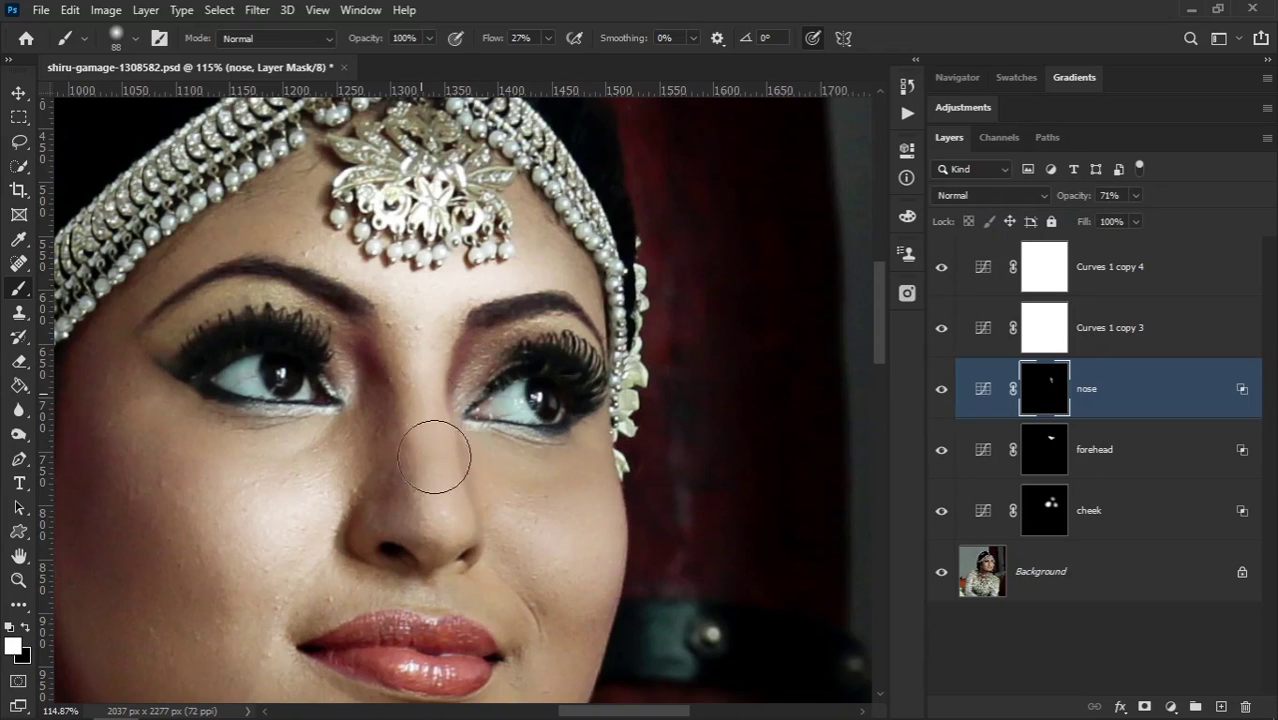
{"action": "mouse_move", "coordinate": [476, 520]}
{"action": "left_mouse_down"}
{"action": "mouse_move", "coordinate": [458, 497]}
{"action": "mouse_move", "coordinate": [462, 448]}
{"action": "left_mouse_up"}
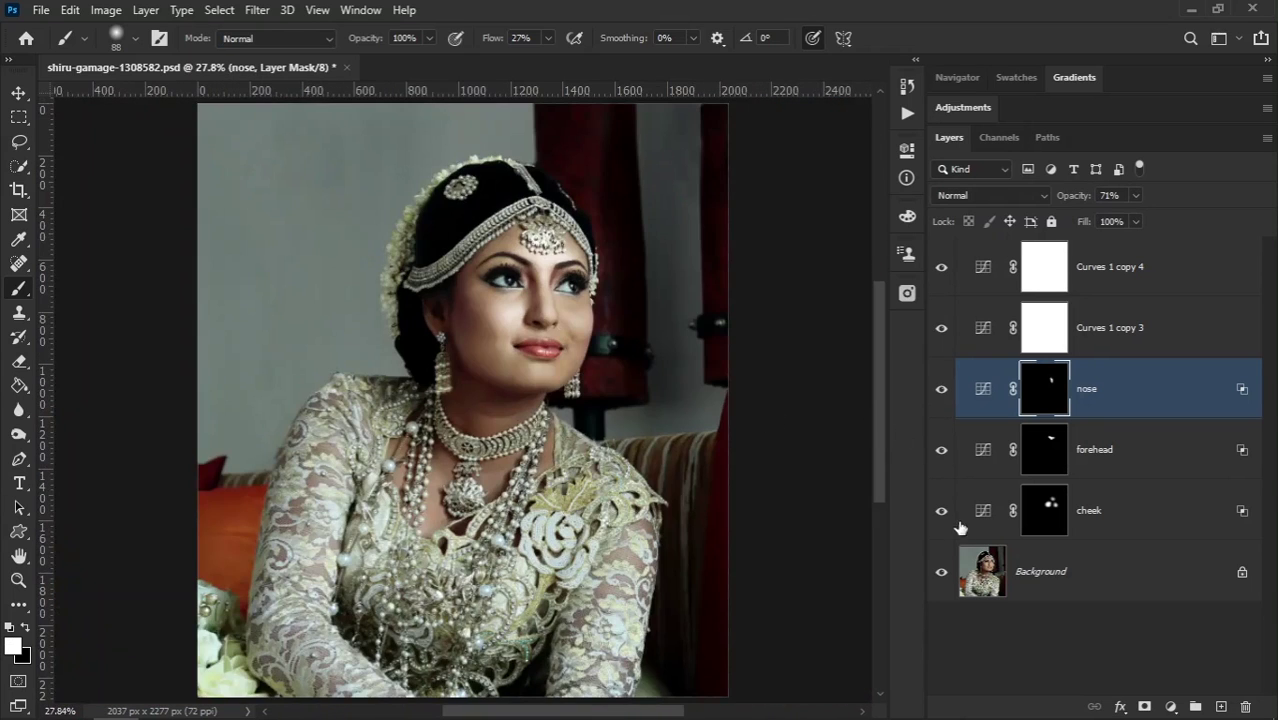
{"action": "left_click", "coordinate": [1052, 573]}
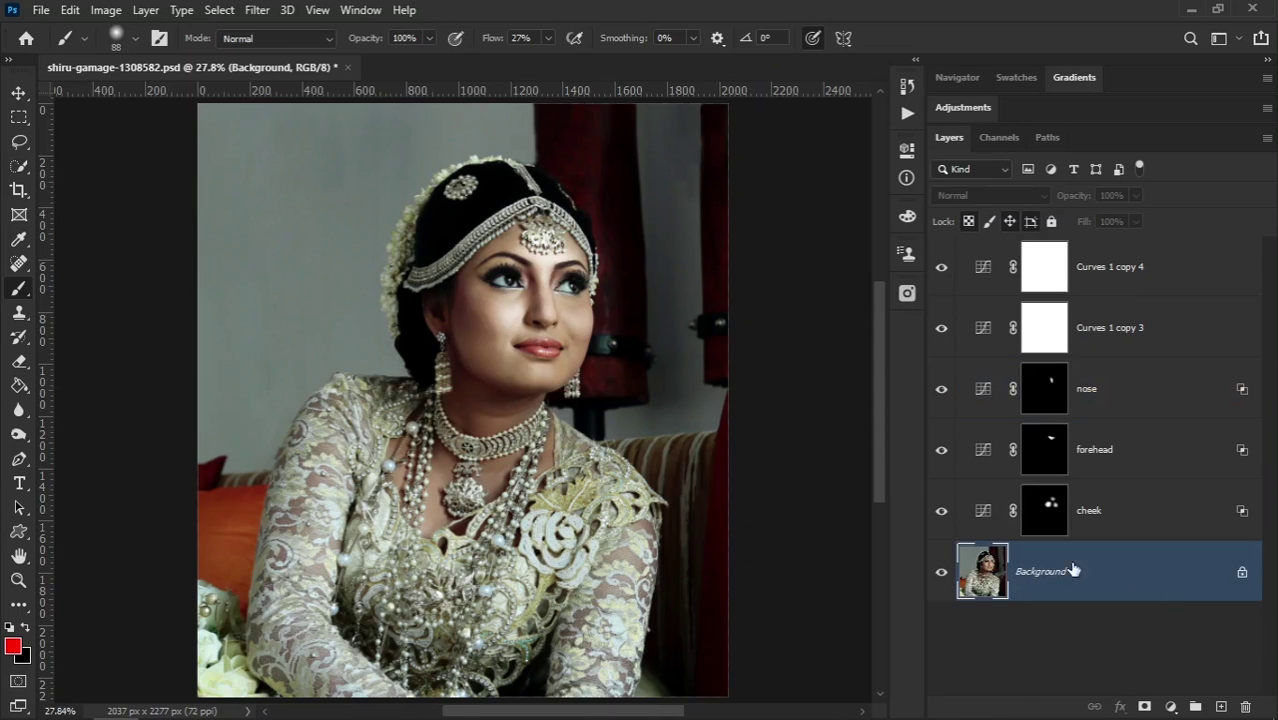
{"action": "left_click", "coordinate": [941, 573], "text": "alt"}
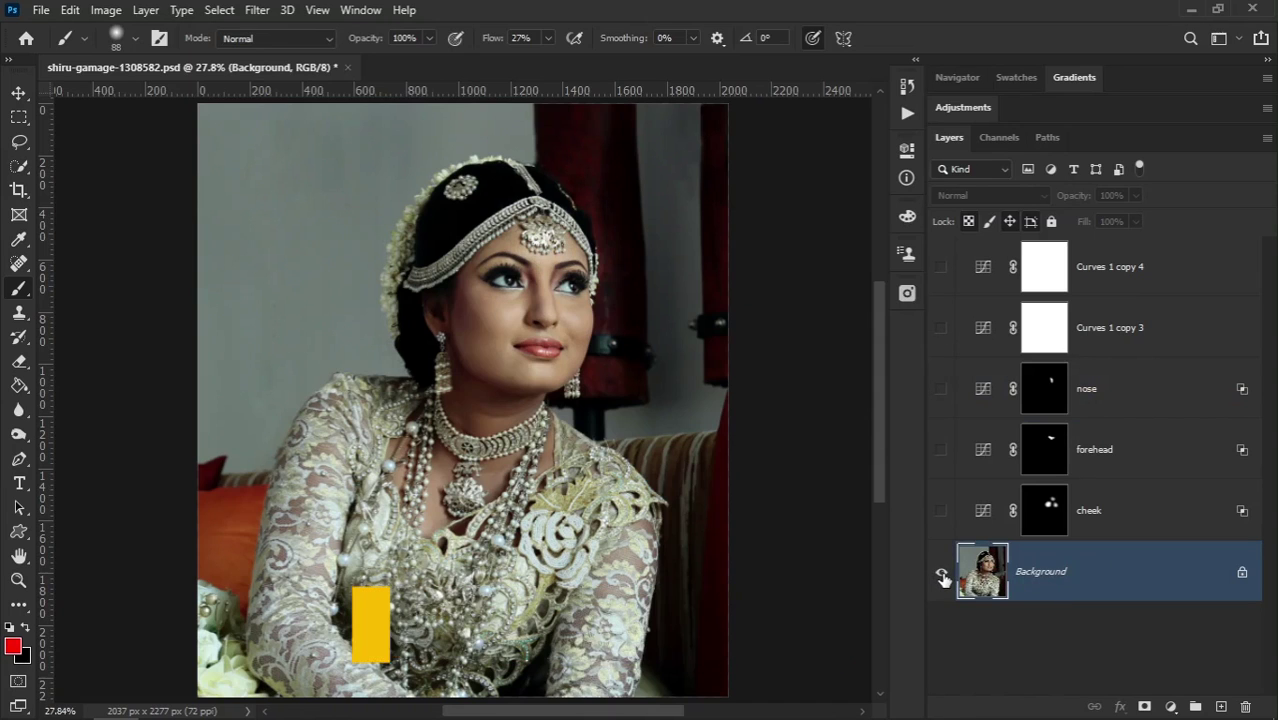
{"action": "left_click", "coordinate": [941, 573], "text": "alt"}
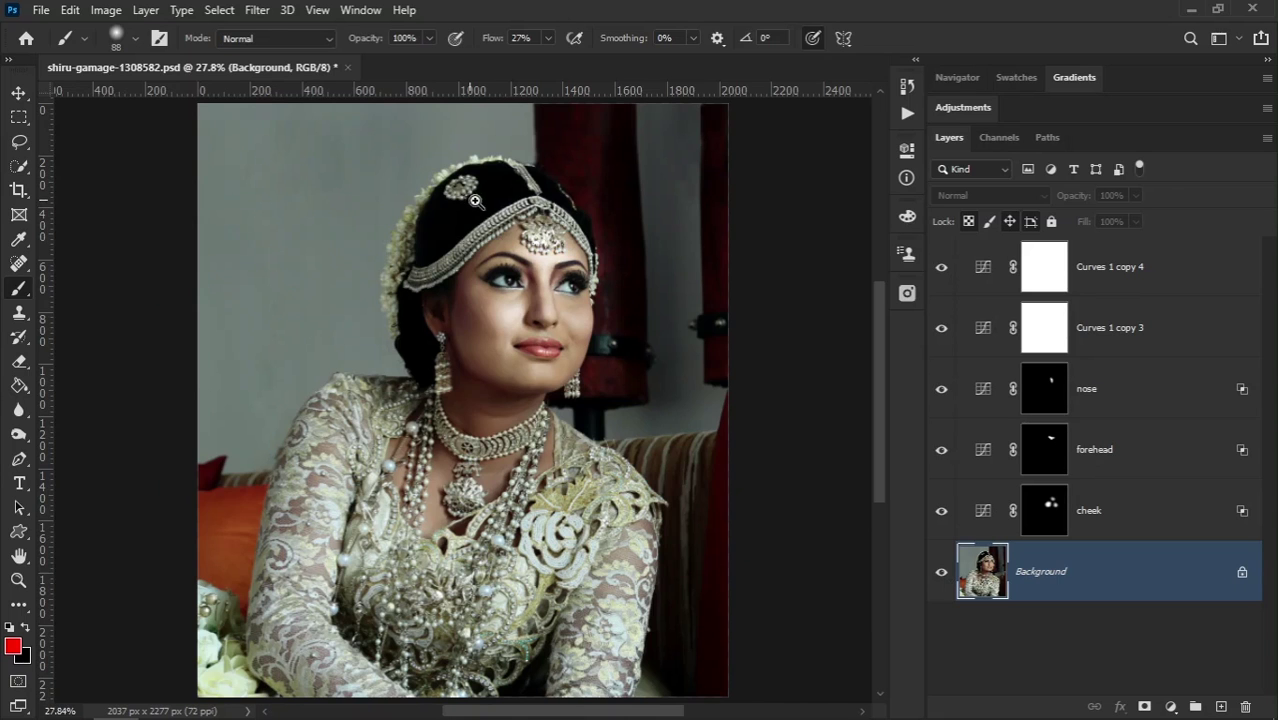
{"action": "scroll", "coordinate": [470, 200], "scroll_direction": "up", "scroll_amount": 5}
{"action": "scroll", "coordinate": [577, 241], "scroll_direction": "up", "scroll_amount": 3}
{"action": "left_click_drag", "start_coordinate": [494, 396], "coordinate": [486, 362]}
{"action": "scroll", "coordinate": [486, 362], "scroll_direction": "down", "scroll_amount": 2}
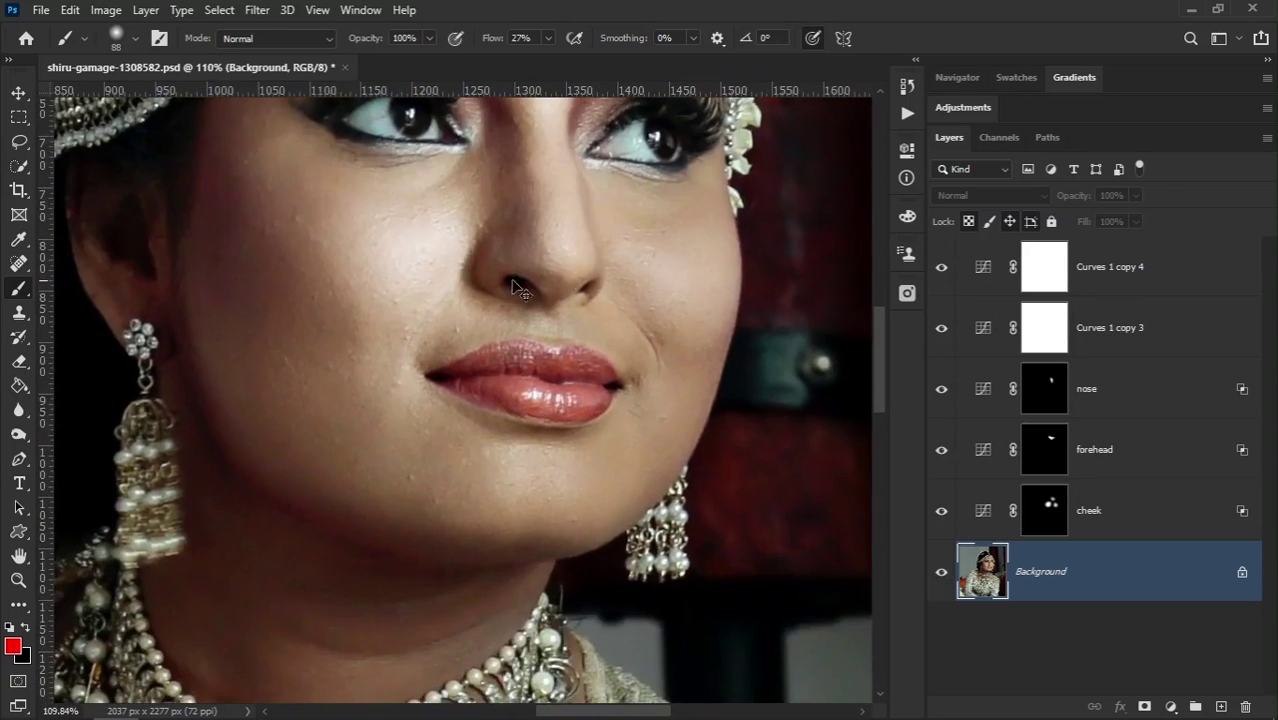
{"action": "scroll", "coordinate": [486, 362], "scroll_direction": "down", "scroll_amount": 2}
{"action": "left_click_drag", "start_coordinate": [592, 245], "coordinate": [530, 405]}
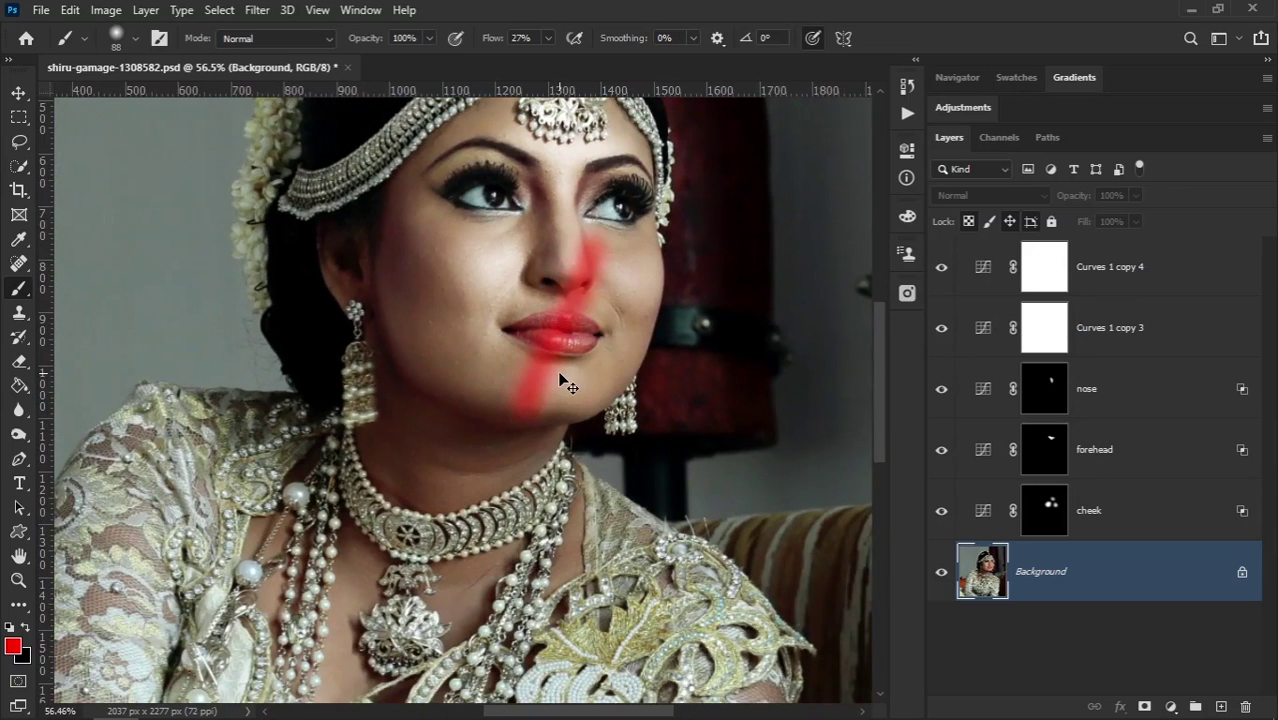
{"action": "key", "text": "ctrl+z"}
{"action": "left_click_drag", "start_coordinate": [560, 380], "coordinate": [500, 575]}
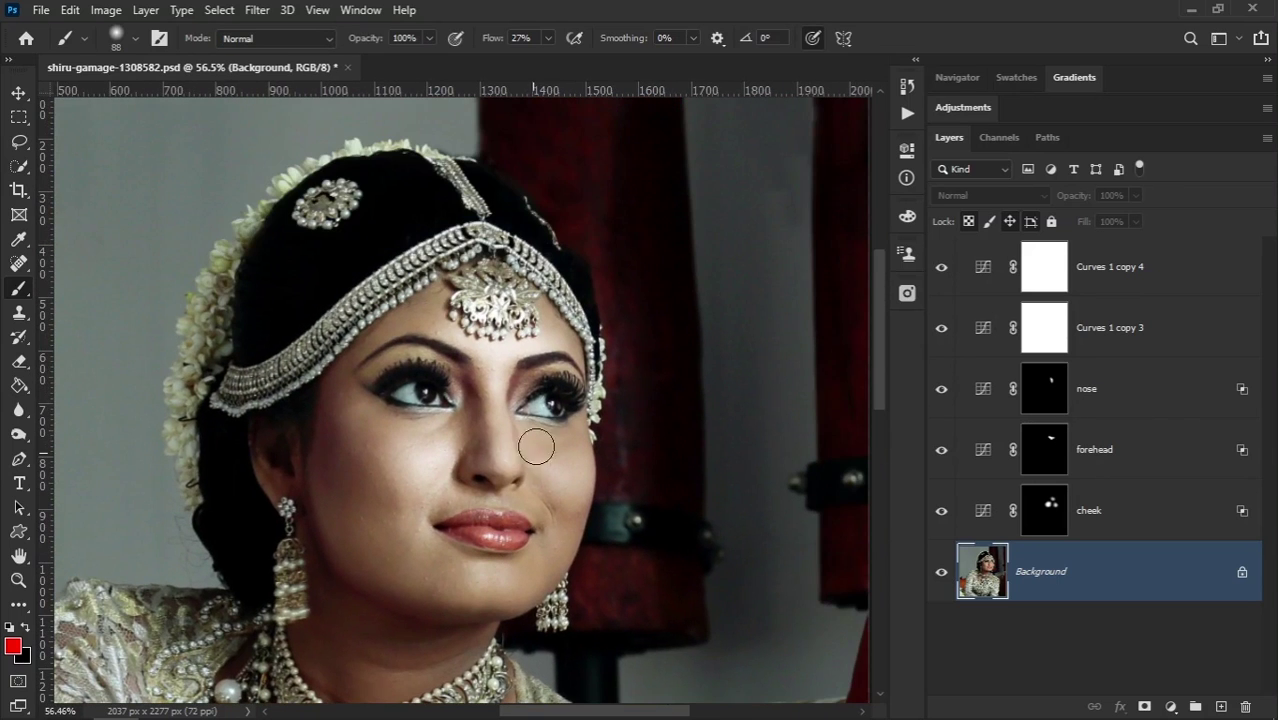
{"action": "left_click_drag", "start_coordinate": [500, 422], "coordinate": [498, 460]}
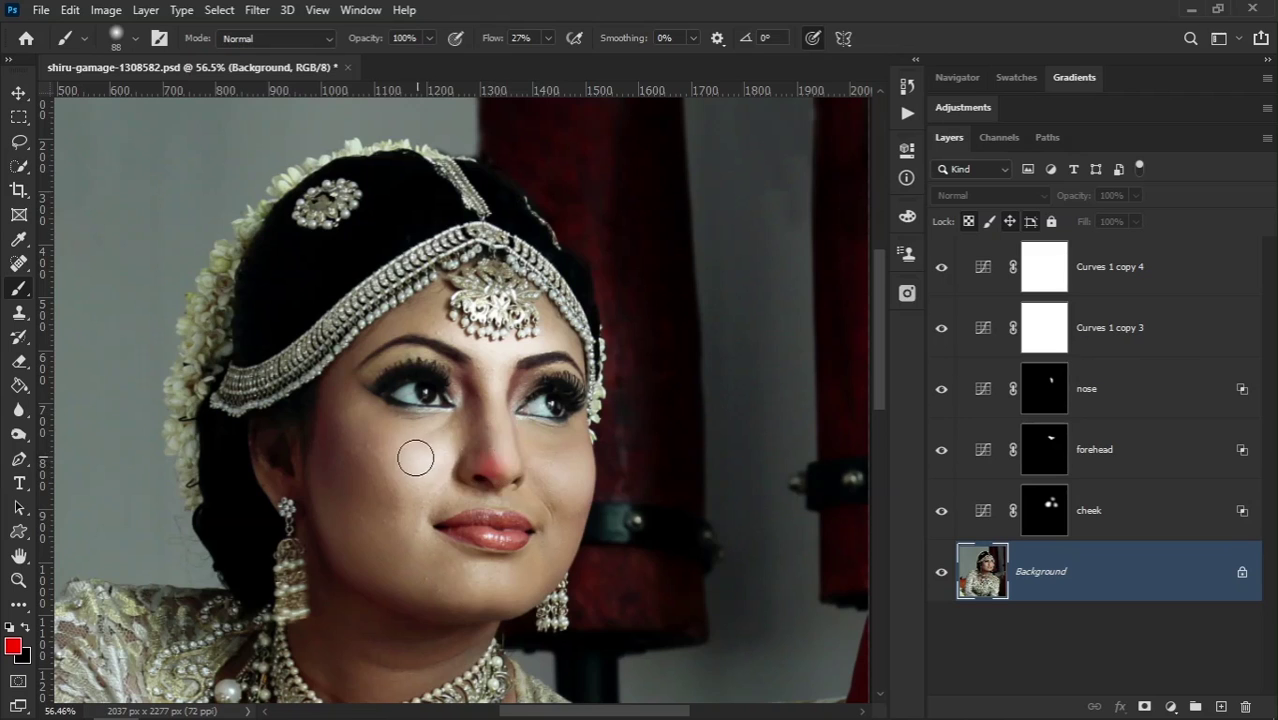
{"action": "key", "text": "ctrl+z"}
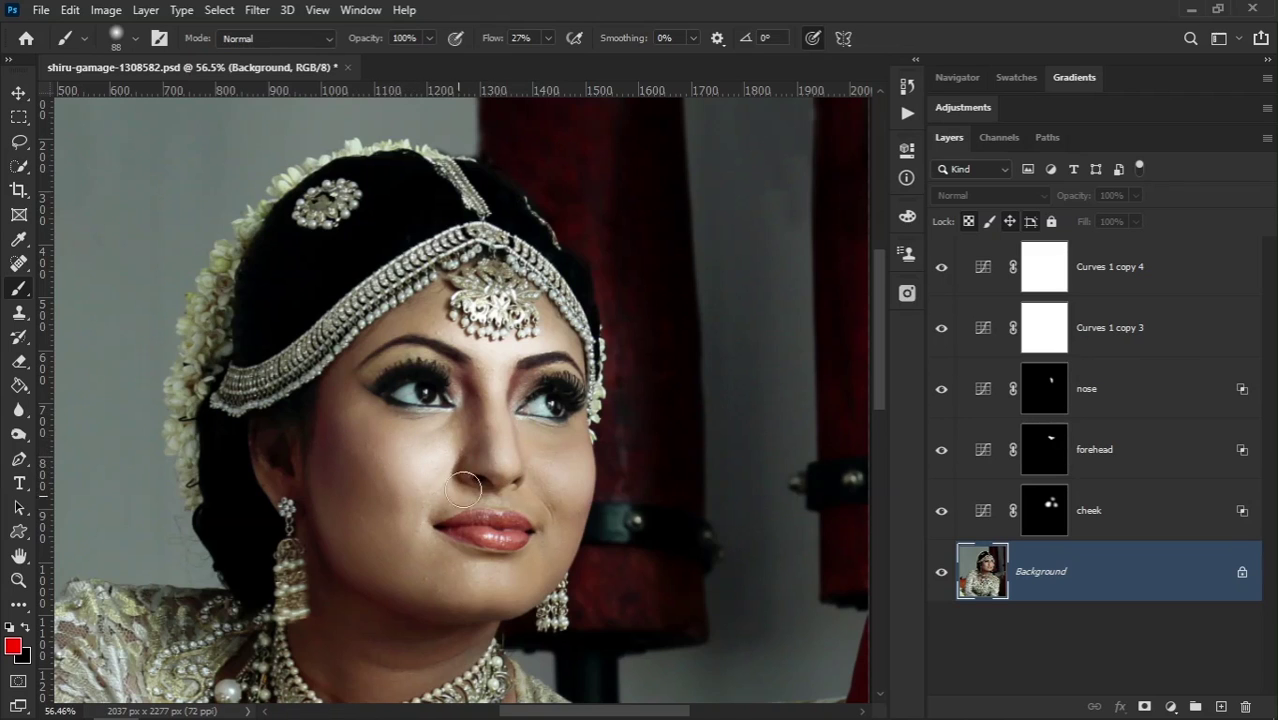
{"action": "left_click_drag", "start_coordinate": [485, 466], "coordinate": [465, 374]}
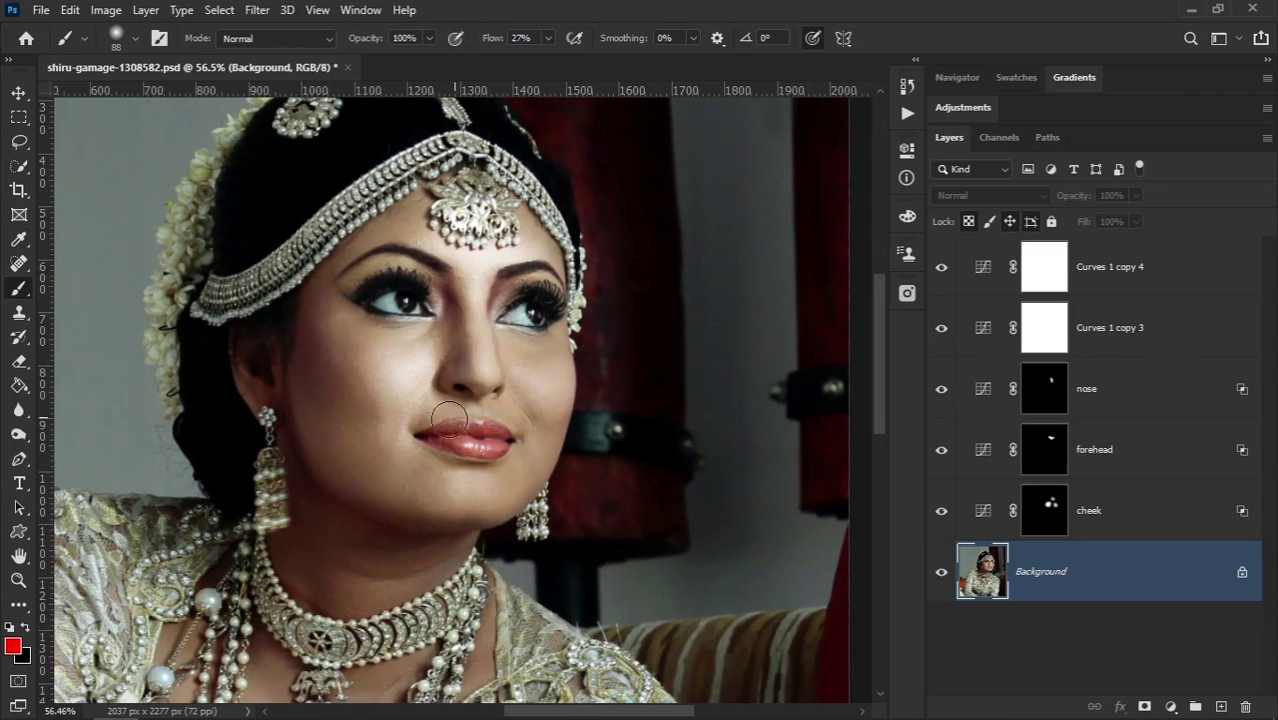
{"action": "left_click_drag", "start_coordinate": [500, 436], "coordinate": [592, 449]}
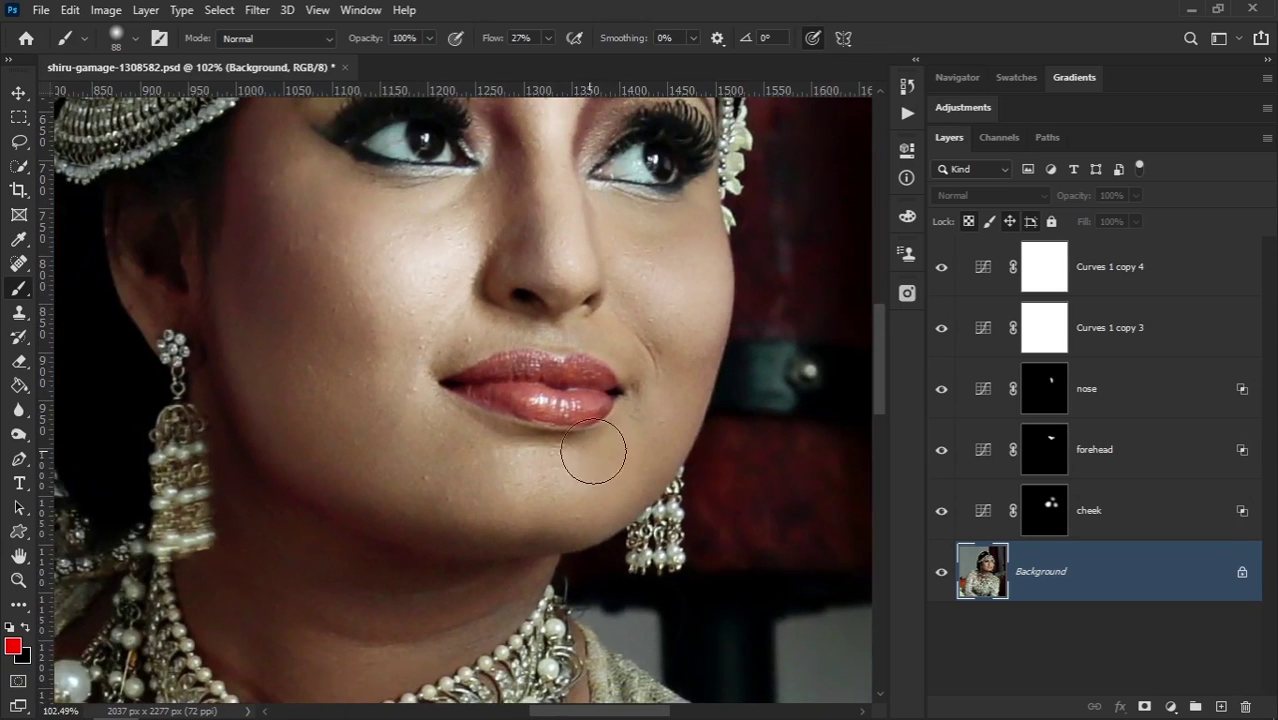
Step: Lift the Curves 1 copy 3 curve strongly to brighten the image
{"action": "left_click", "coordinate": [1037, 336]}
{"action": "double_click", "coordinate": [980, 330]}
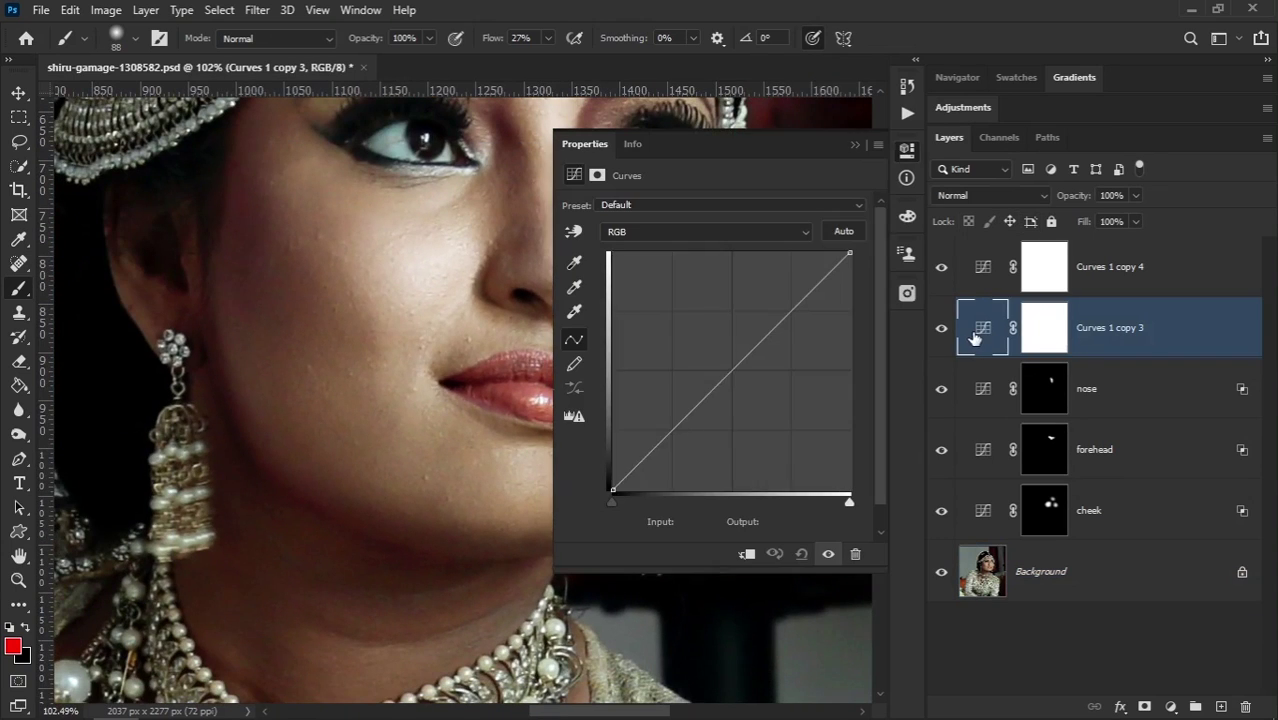
{"action": "left_click_drag", "start_coordinate": [736, 367], "coordinate": [682, 315]}
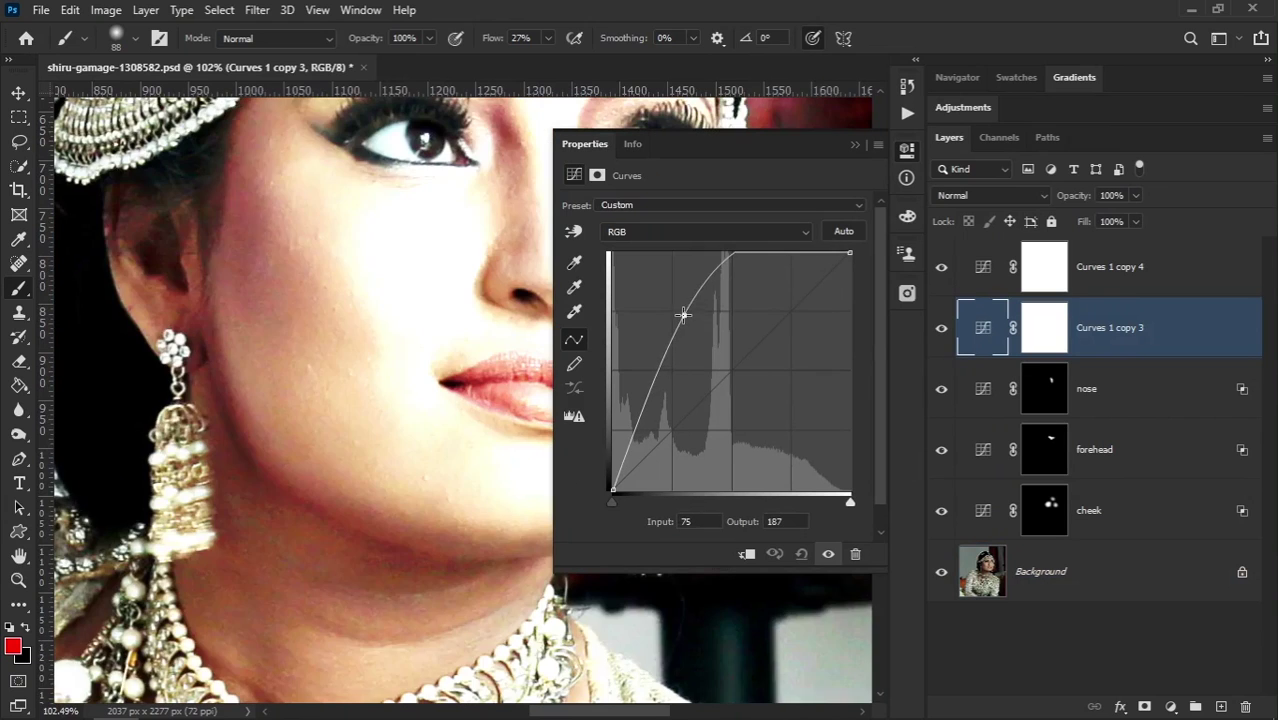
{"action": "left_click", "coordinate": [854, 145]}
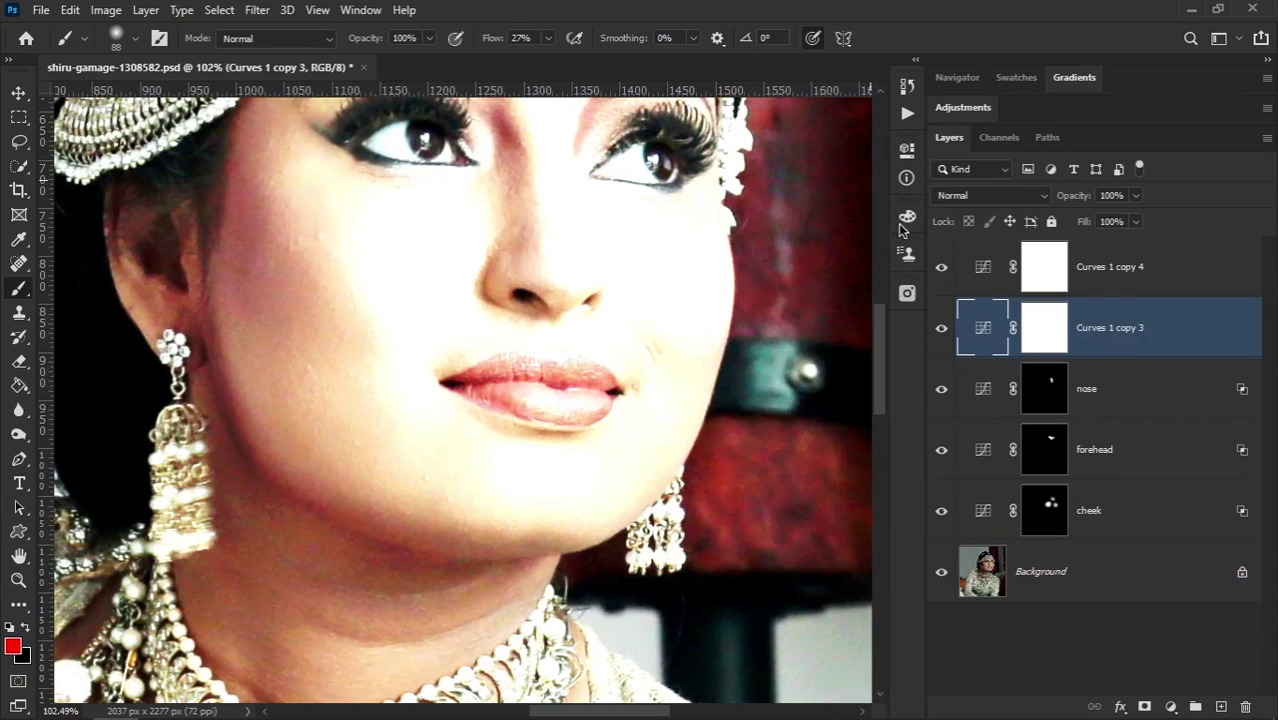
Step: Raise the Curves 1 copy 3 Underlying Layer black Blend If slider to about 132
{"action": "left_click", "coordinate": [1045, 333]}
{"action": "key", "text": "ctrl+2"}
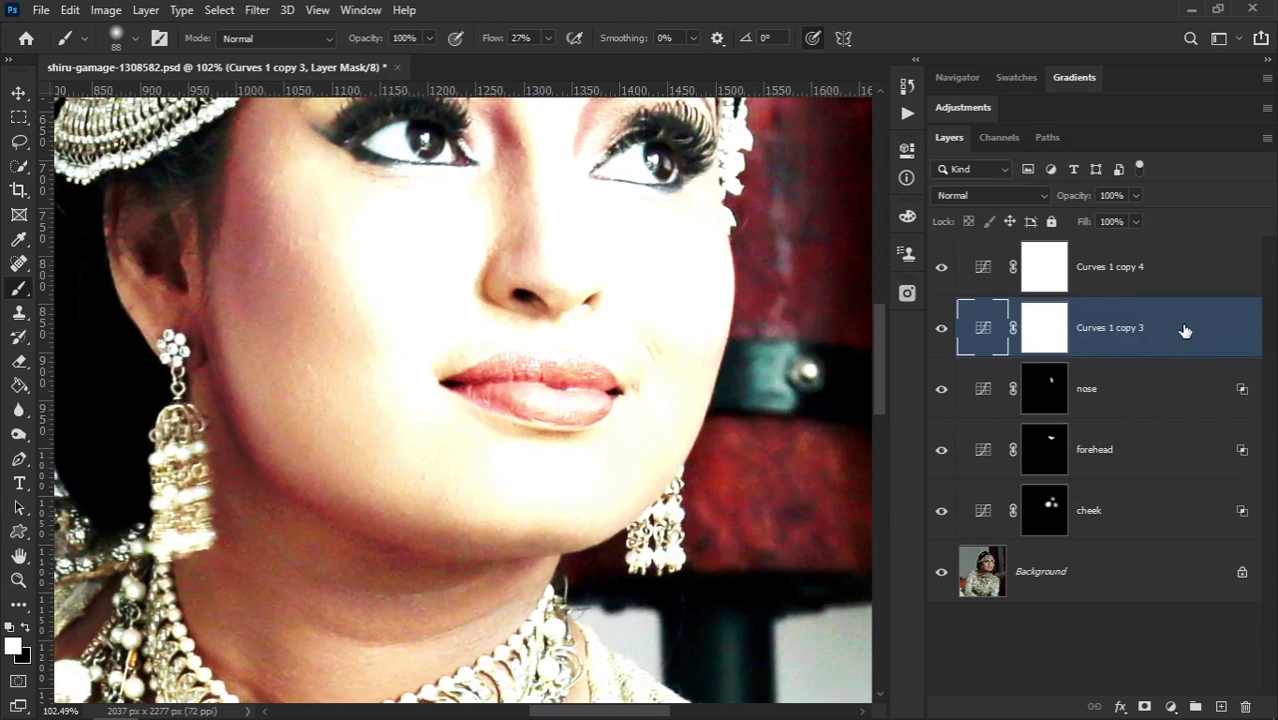
{"action": "double_click", "coordinate": [1184, 331]}
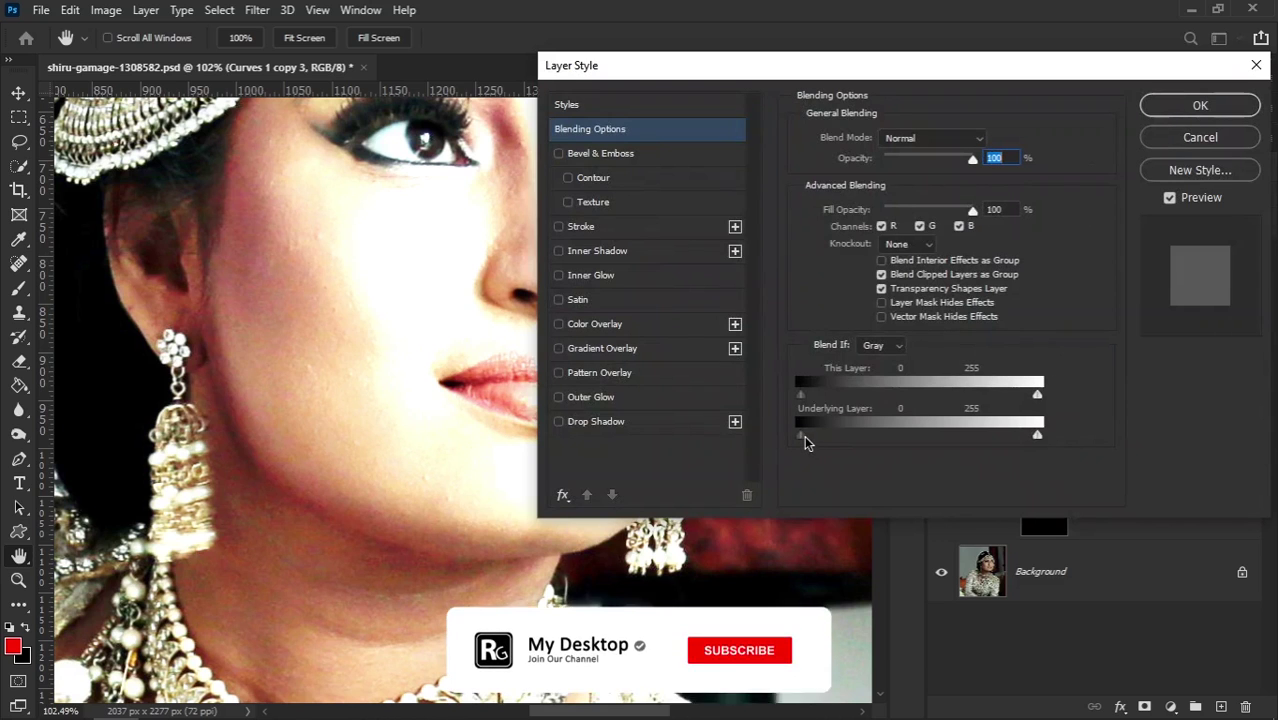
{"action": "left_click_drag", "start_coordinate": [804, 435], "coordinate": [872, 436]}
{"action": "left_click_drag", "start_coordinate": [399, 452], "coordinate": [242, 408]}
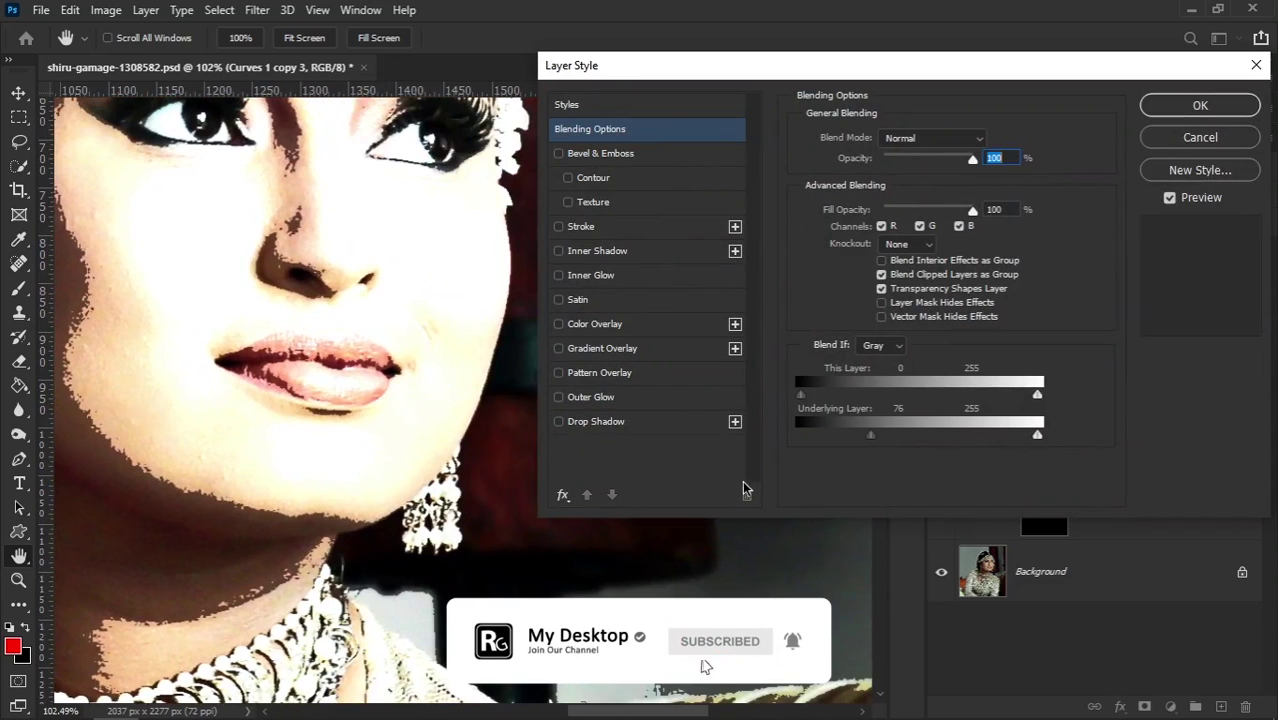
{"action": "left_click_drag", "start_coordinate": [876, 433], "coordinate": [936, 435]}
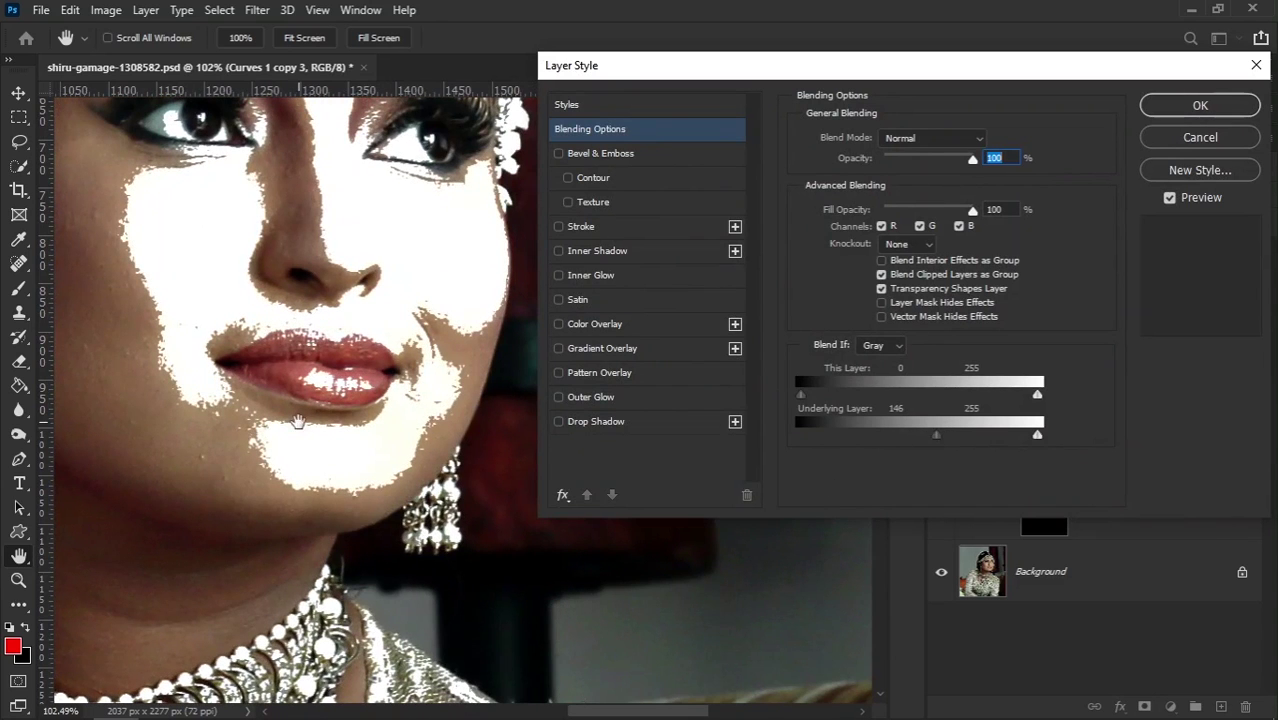
Step: Split that Blend If slider into a feathered 128/255 range and apply the blending options
{"action": "key", "text": "alt"}
{"action": "left_click", "coordinate": [937, 437], "text": "alt"}
{"action": "left_click_drag", "start_coordinate": [938, 436], "coordinate": [940, 436]}
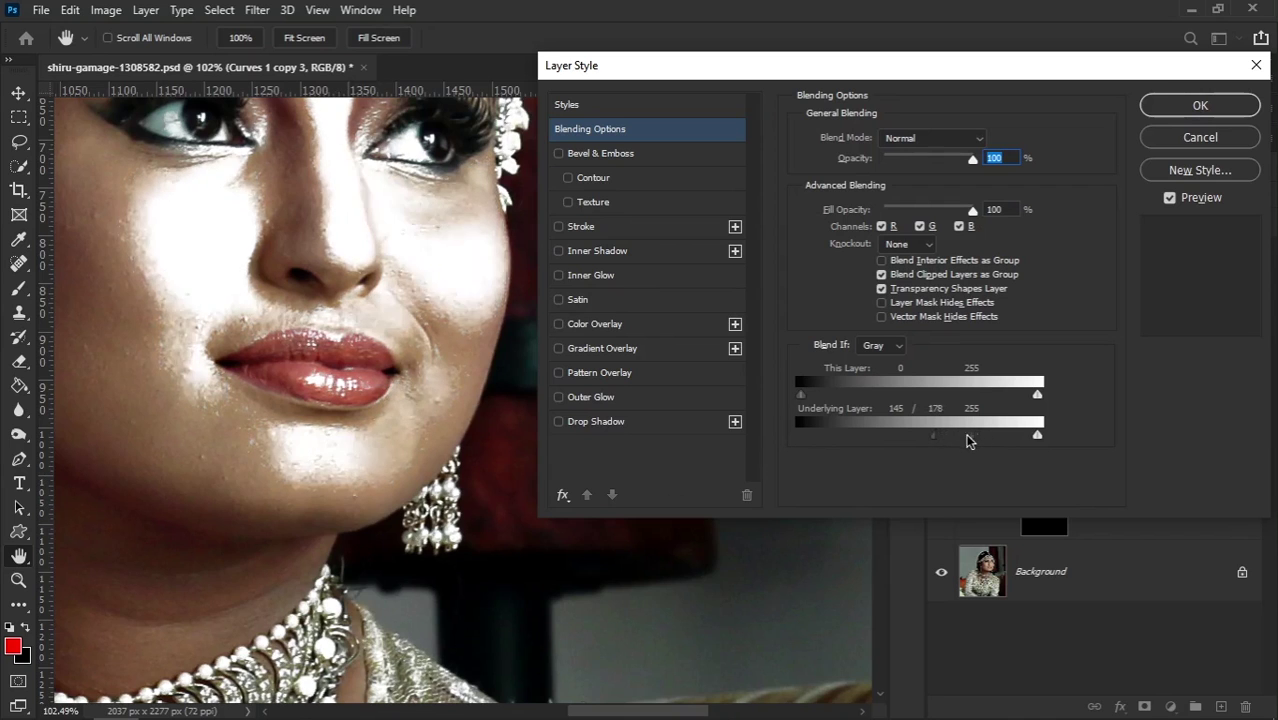
{"action": "left_click_drag", "start_coordinate": [975, 436], "coordinate": [1064, 435]}
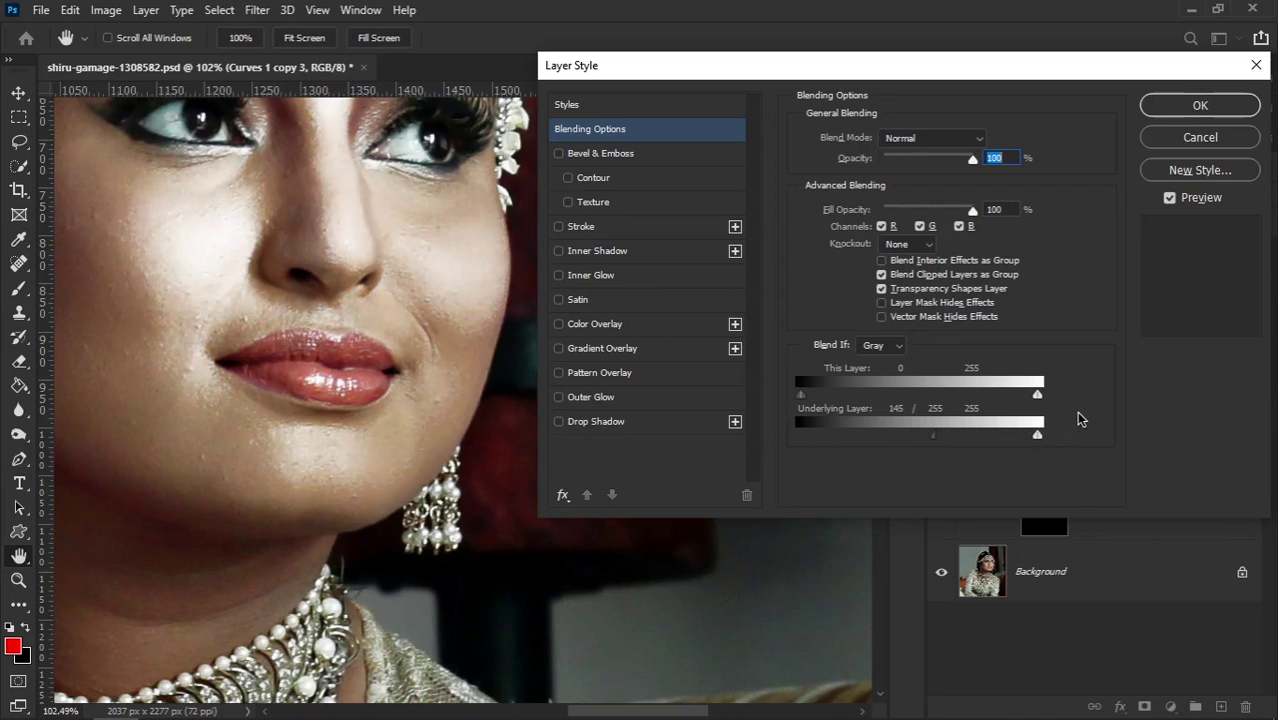
{"action": "left_click_drag", "start_coordinate": [929, 440], "coordinate": [916, 444]}
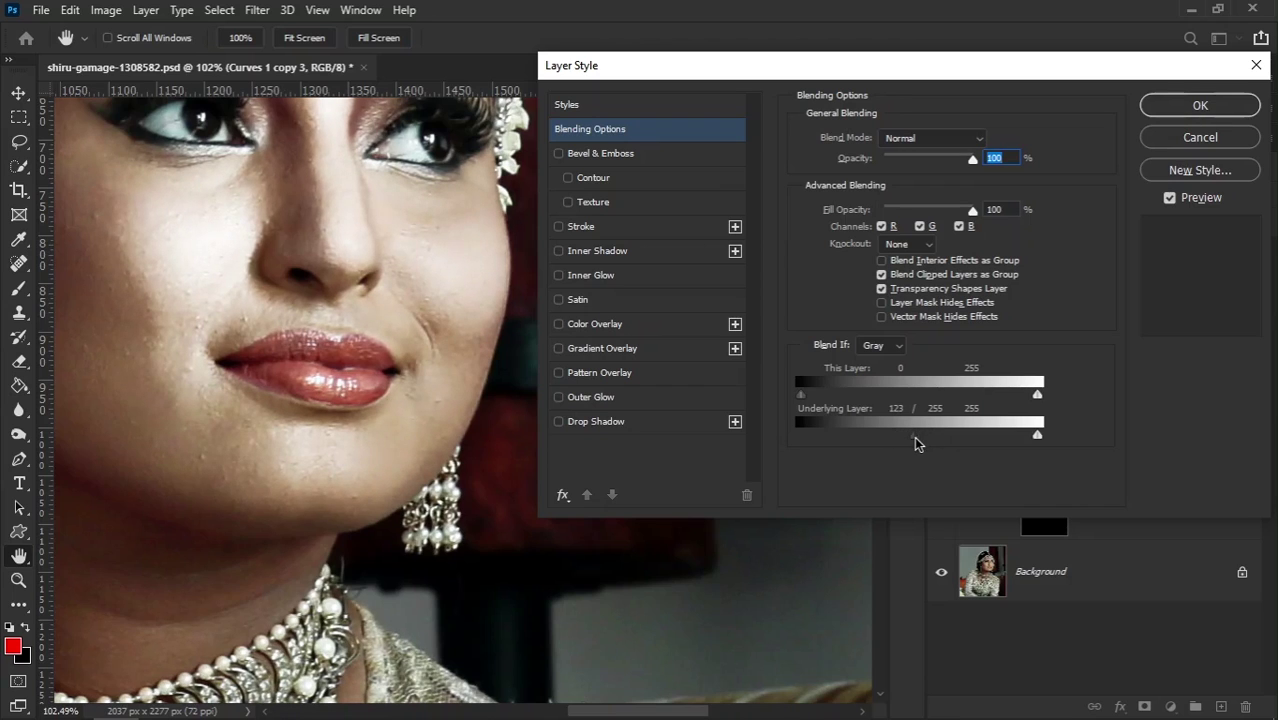
{"action": "left_click", "coordinate": [1165, 107]}
{"action": "left_click", "coordinate": [1047, 325]}
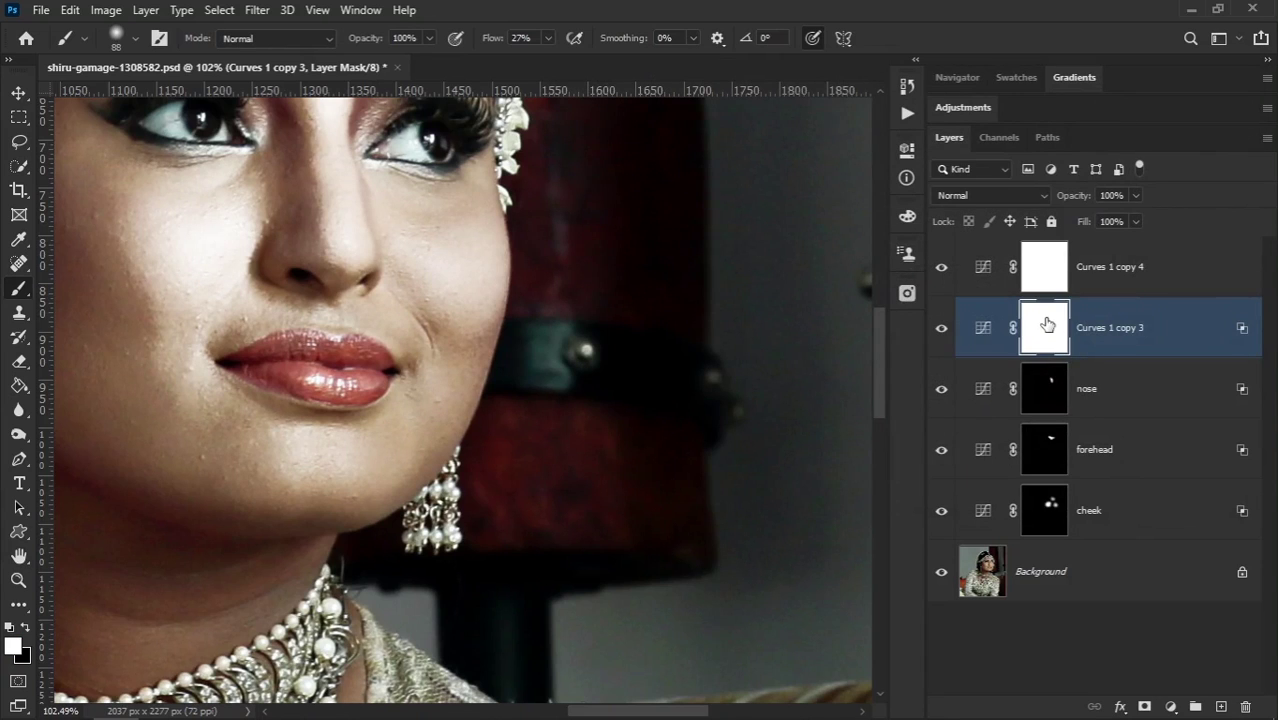
Step: Invert the Curves 1 copy 3 mask and paint white over the chin at 36% flow
{"action": "key", "text": "ctrl+i"}
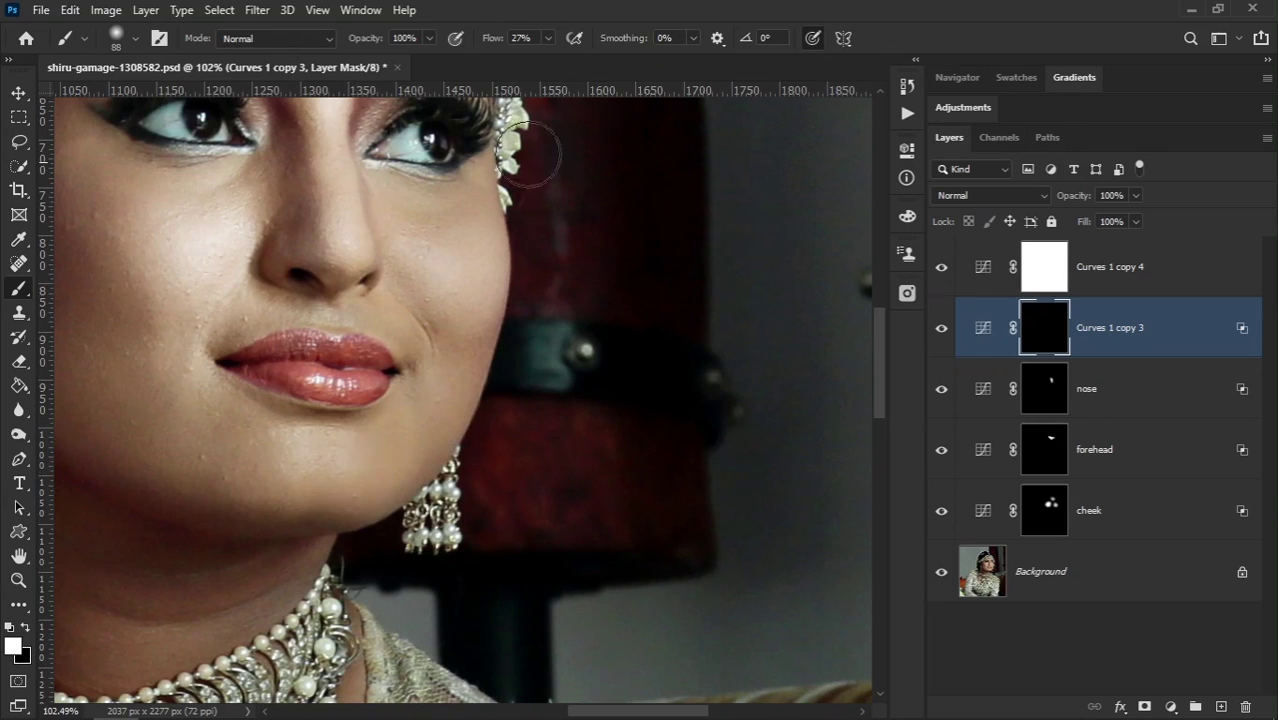
{"action": "left_click_drag", "start_coordinate": [488, 38], "coordinate": [500, 38]}
{"action": "mouse_move", "coordinate": [354, 449]}
{"action": "left_mouse_down"}
{"action": "mouse_move", "coordinate": [285, 449]}
{"action": "mouse_move", "coordinate": [342, 467]}
{"action": "mouse_move", "coordinate": [379, 448]}
{"action": "mouse_move", "coordinate": [220, 431]}
{"action": "mouse_move", "coordinate": [421, 434]}
{"action": "mouse_move", "coordinate": [257, 508]}
{"action": "mouse_move", "coordinate": [234, 457]}
{"action": "mouse_move", "coordinate": [323, 464]}
{"action": "left_mouse_up"}
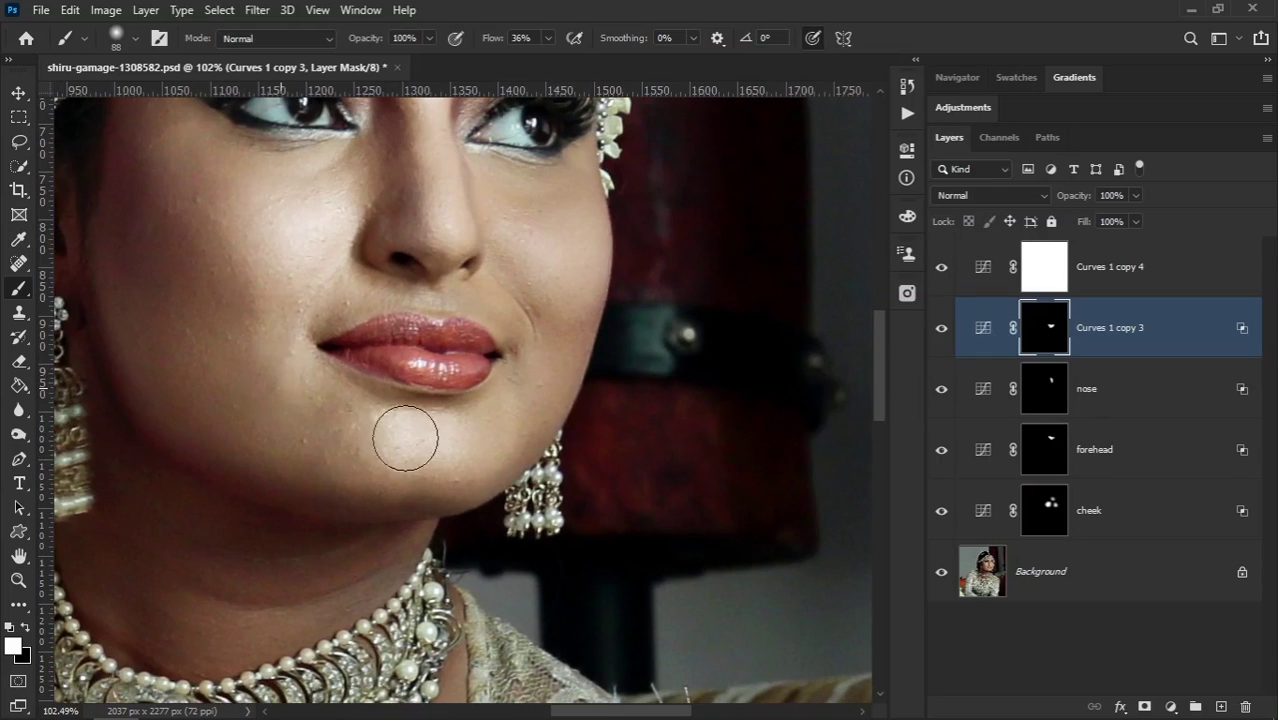
{"action": "left_click", "coordinate": [941, 331]}
{"action": "left_click", "coordinate": [941, 331]}
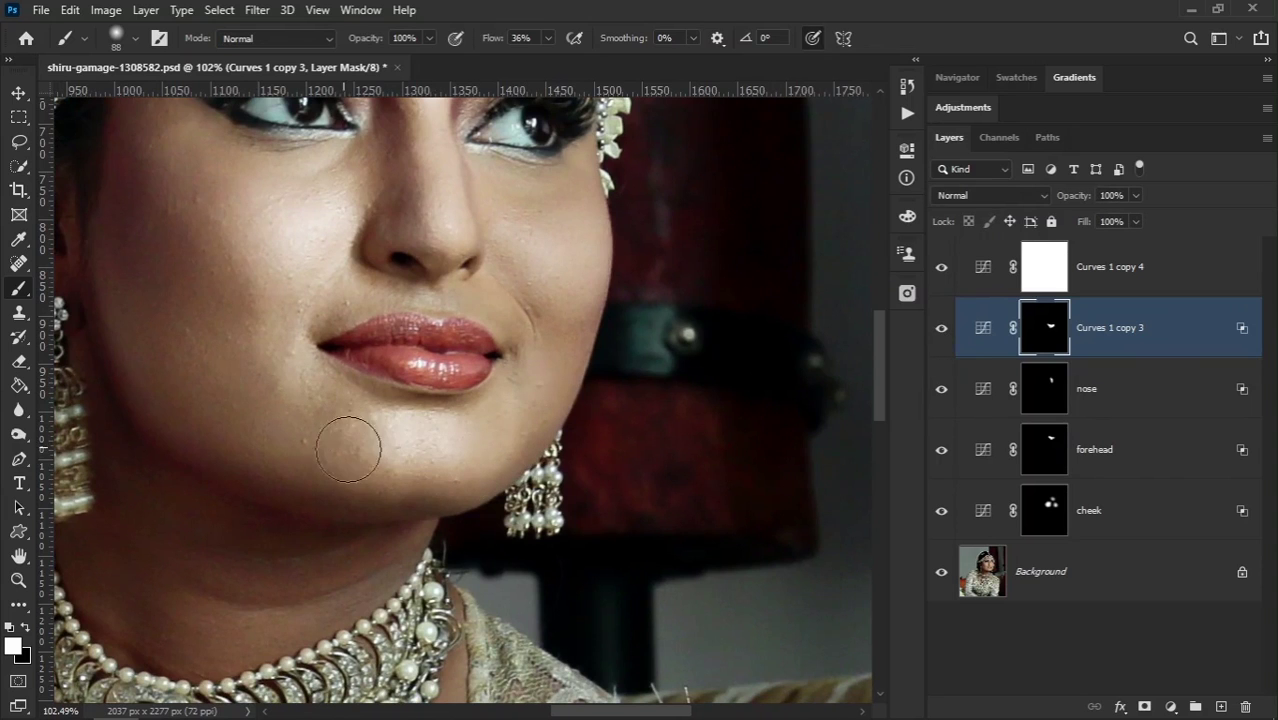
Step: Rename Curves 1 copy 3 to 'chin' and dismiss the error message that appears
{"action": "scroll", "coordinate": [380, 430], "scroll_direction": "down", "scroll_amount": 1}
{"action": "scroll", "coordinate": [590, 400], "scroll_direction": "down", "scroll_amount": 1}
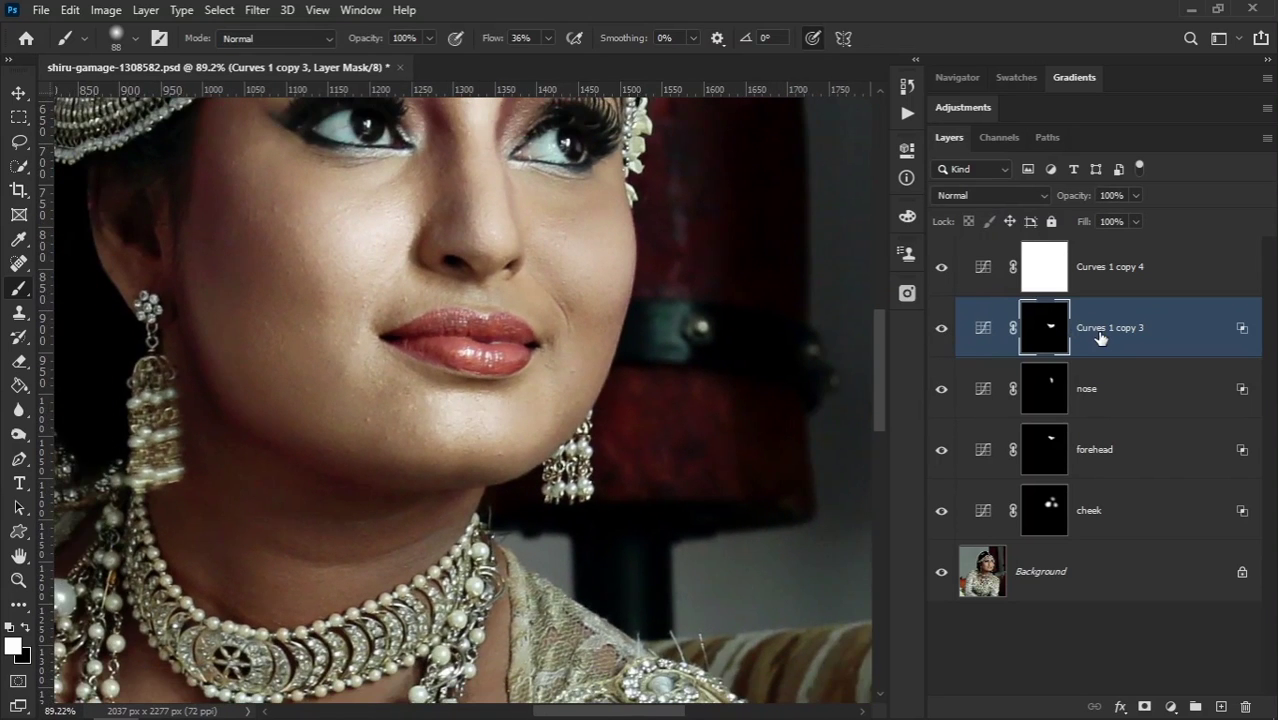
{"action": "double_click", "coordinate": [1100, 330]}
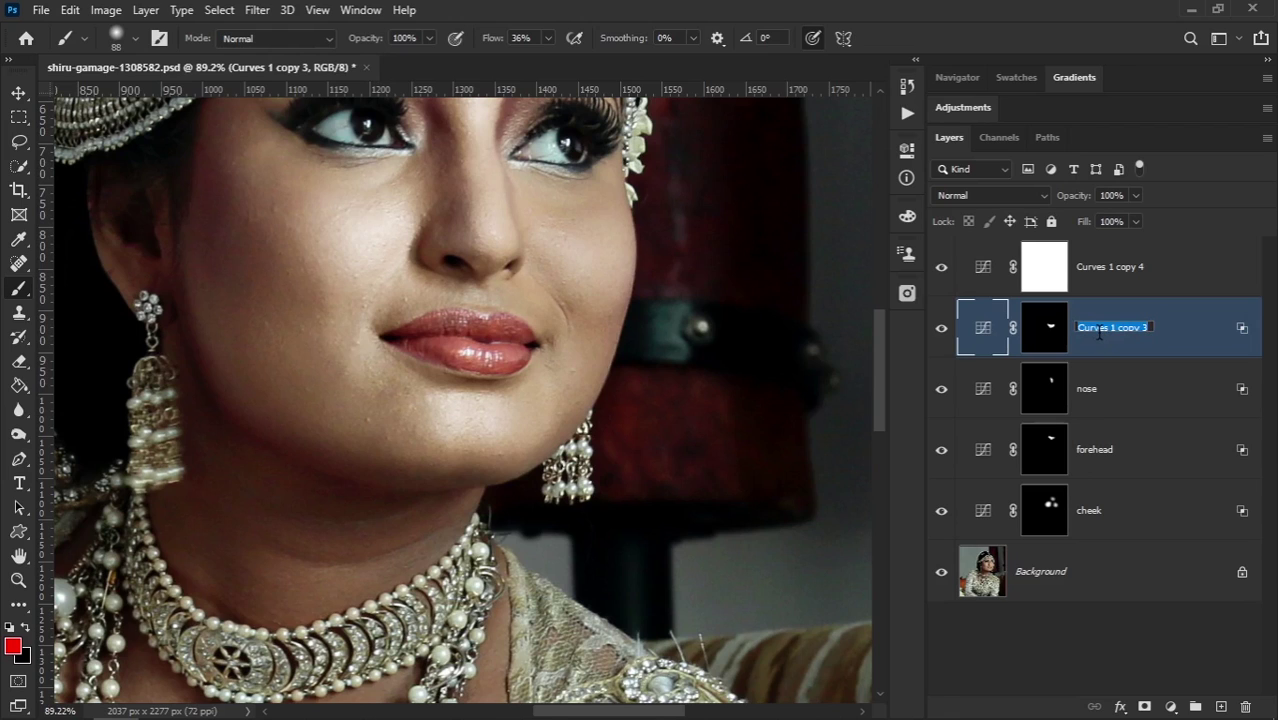
{"action": "type", "text": "chin"}
{"action": "key", "text": "Return"}
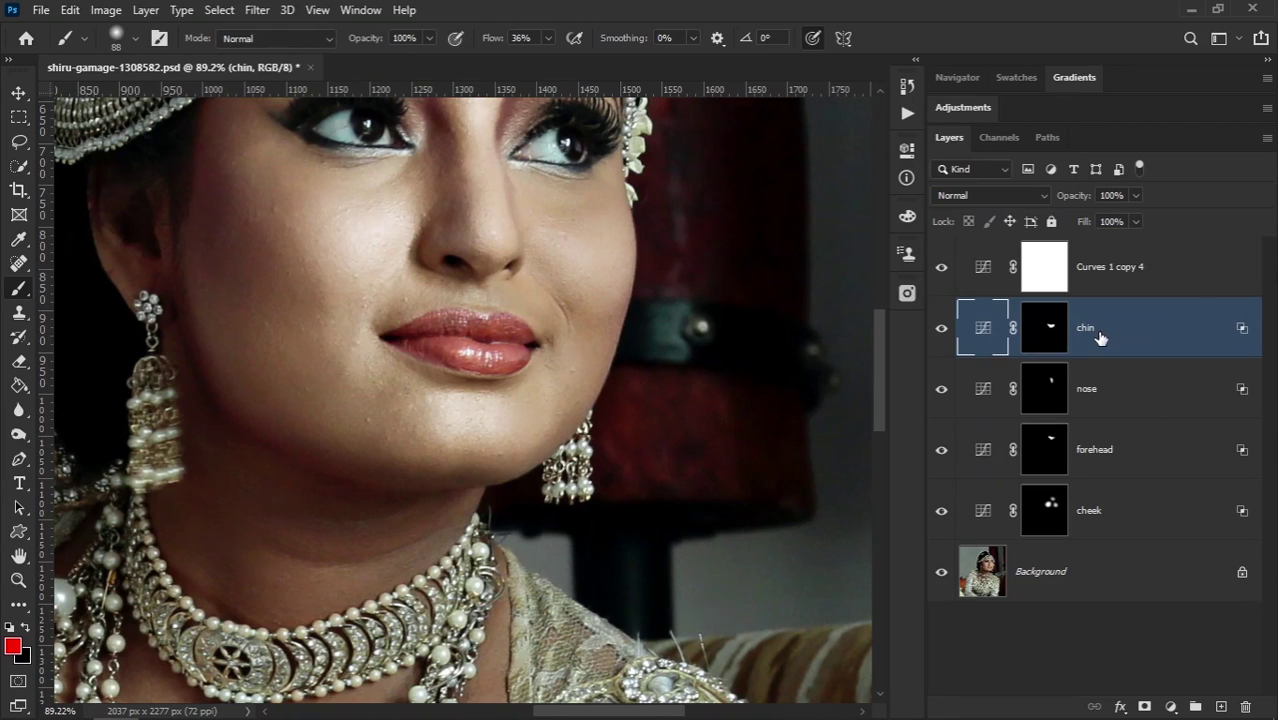
{"action": "mouse_move", "coordinate": [417, 420]}
{"action": "left_mouse_down"}
{"action": "mouse_move", "coordinate": [342, 403]}
{"action": "mouse_move", "coordinate": [404, 451]}
{"action": "left_mouse_up"}
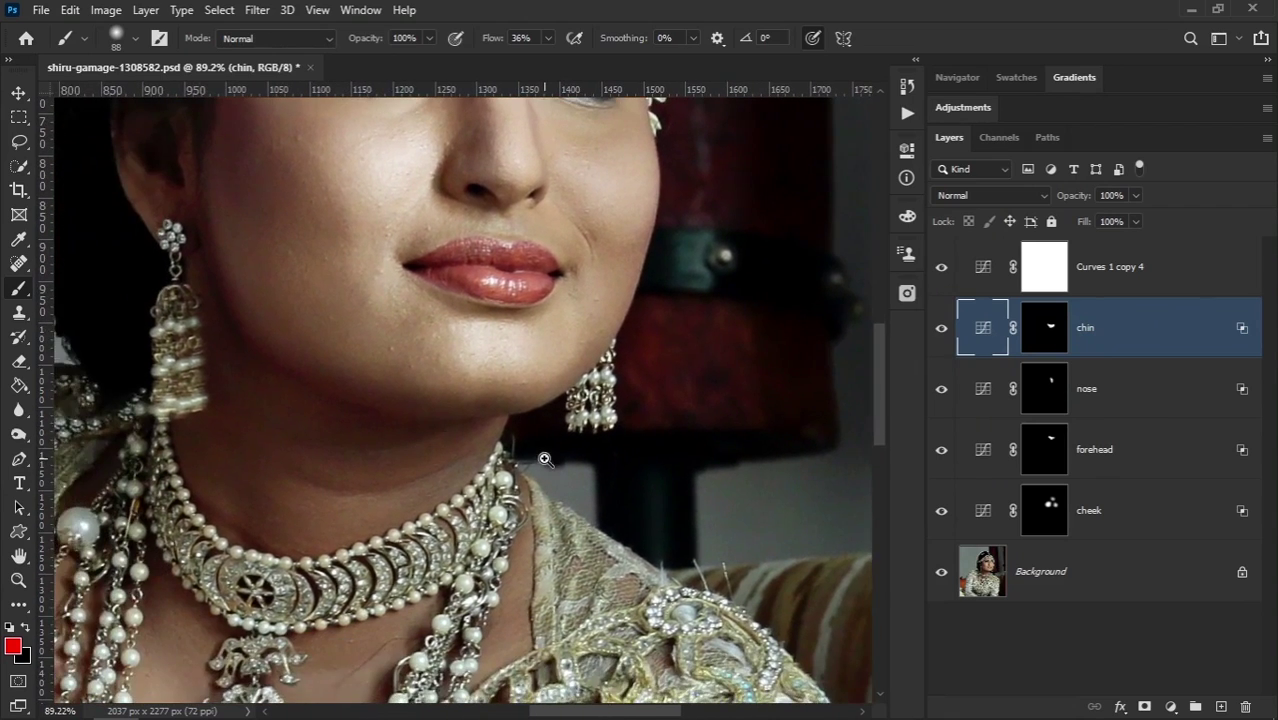
{"action": "scroll", "coordinate": [543, 457], "scroll_direction": "down", "scroll_amount": 3}
{"action": "left_click", "coordinate": [578, 318]}
{"action": "key", "text": "Return"}
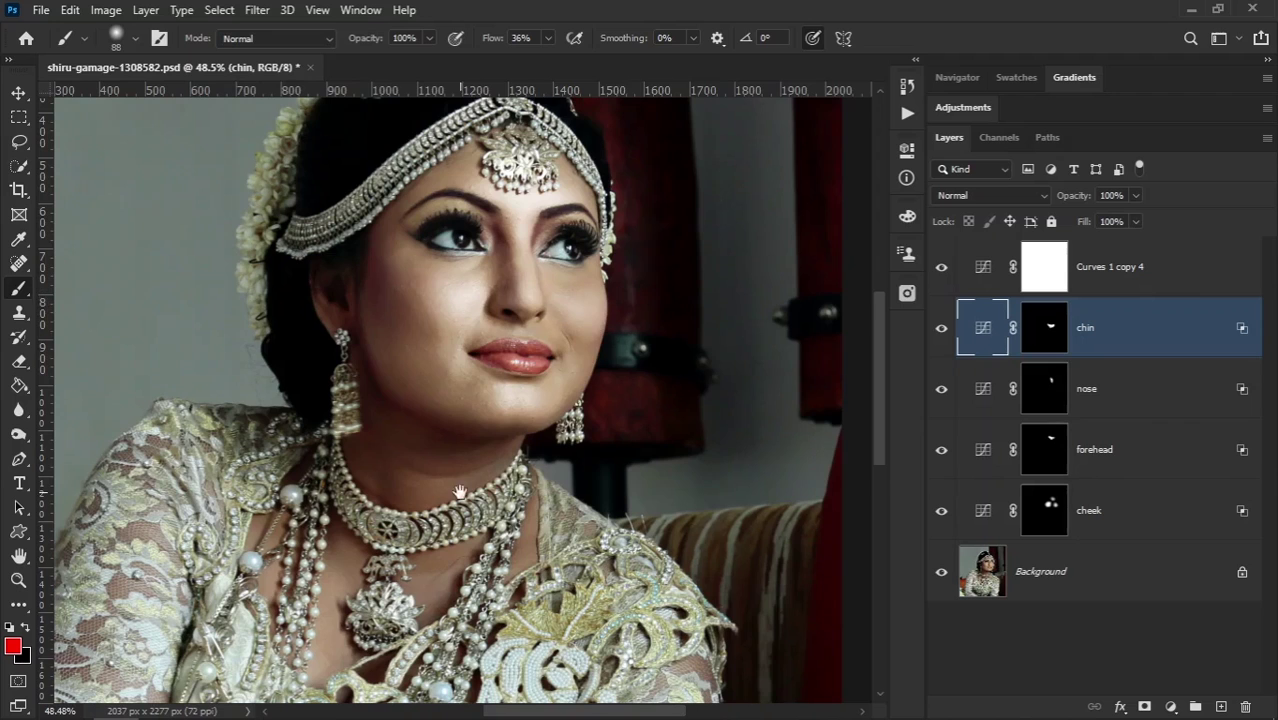
{"action": "left_click_drag", "start_coordinate": [458, 492], "coordinate": [485, 433]}
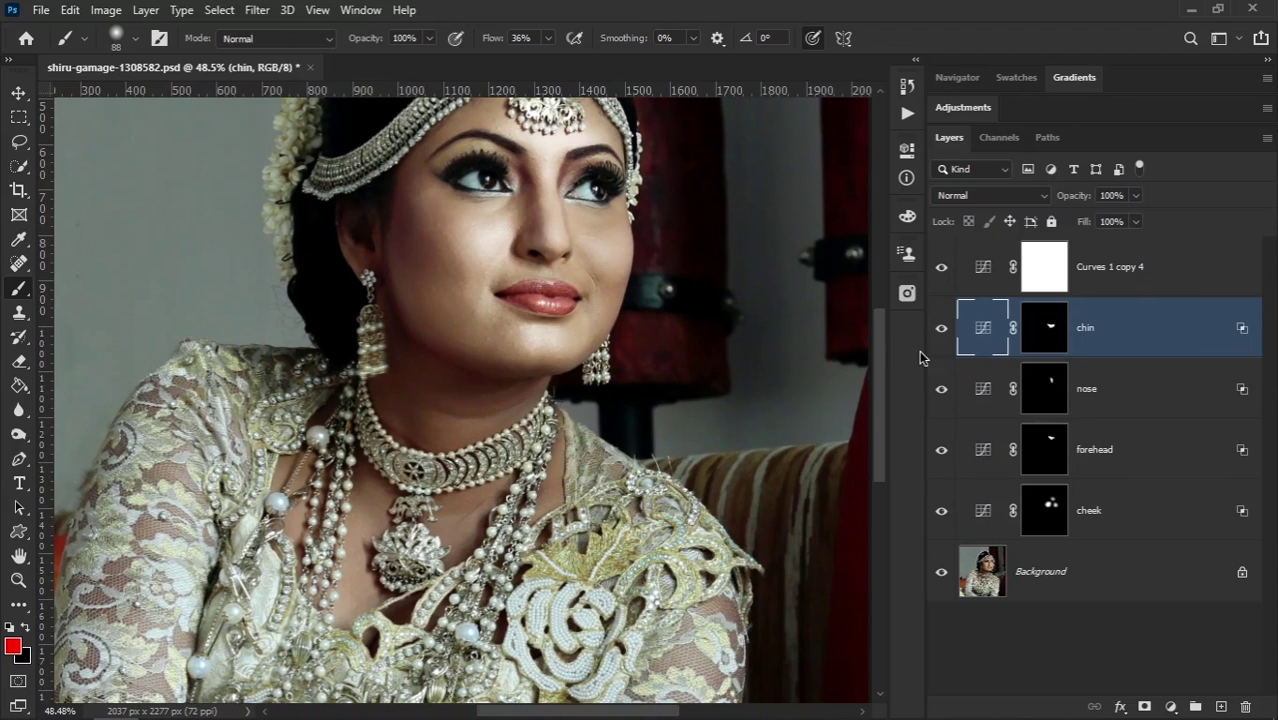
Step: Rename Curves 1 copy 4 to 'body' and raise its RGB curve to brighten
{"action": "double_click", "coordinate": [1104, 267]}
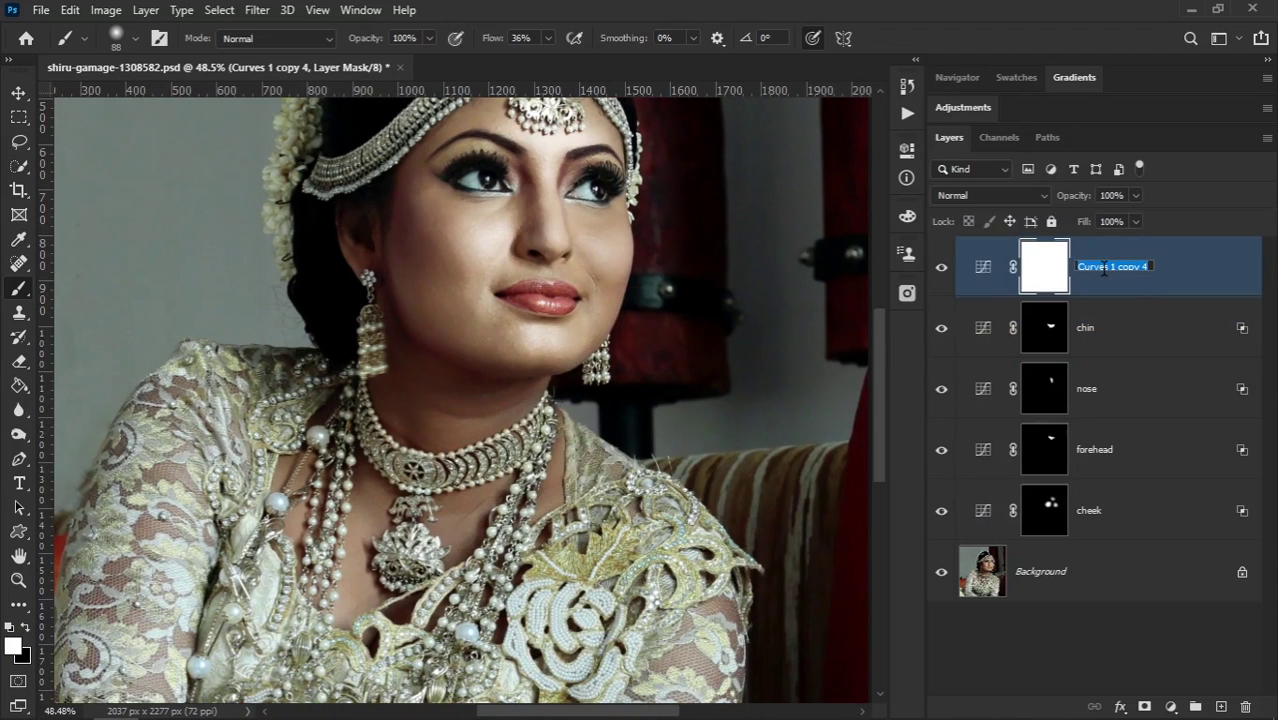
{"action": "type", "text": "body"}
{"action": "key", "text": "Return"}
{"action": "double_click", "coordinate": [983, 267]}
{"action": "left_click_drag", "start_coordinate": [736, 366], "coordinate": [684, 320]}
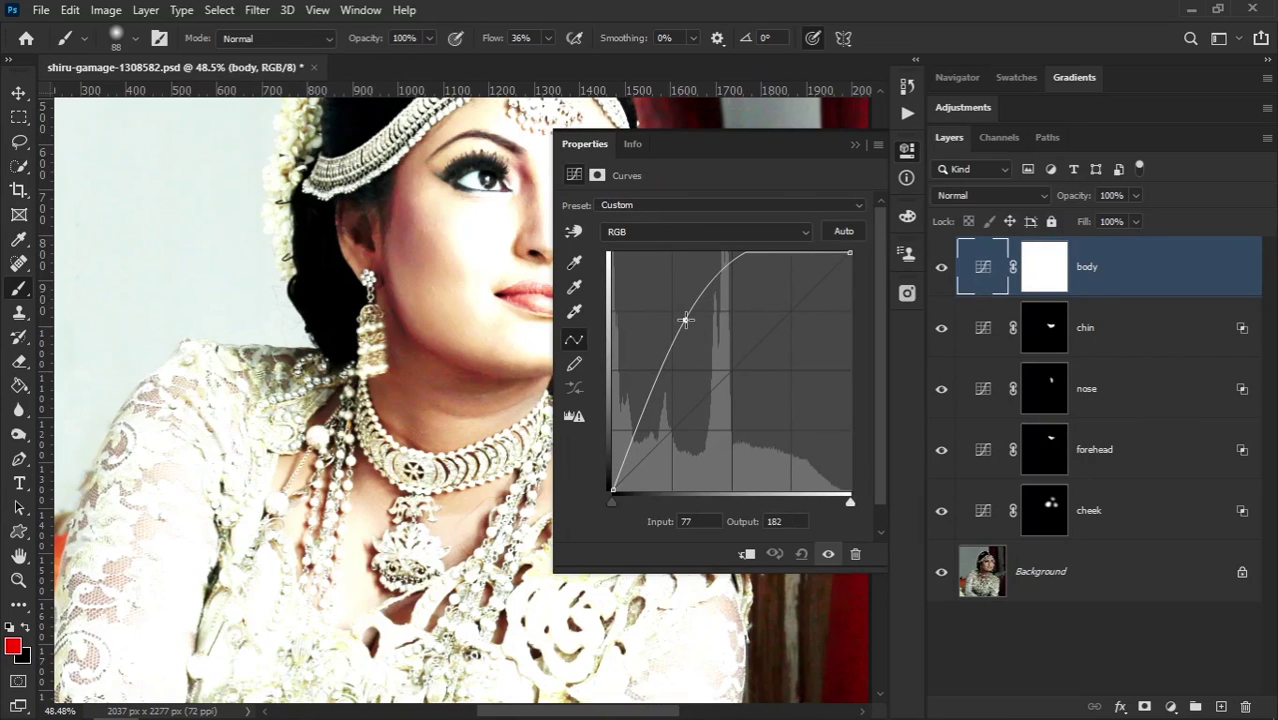
{"action": "left_click_drag", "start_coordinate": [684, 320], "coordinate": [686, 321]}
{"action": "left_click", "coordinate": [854, 147]}
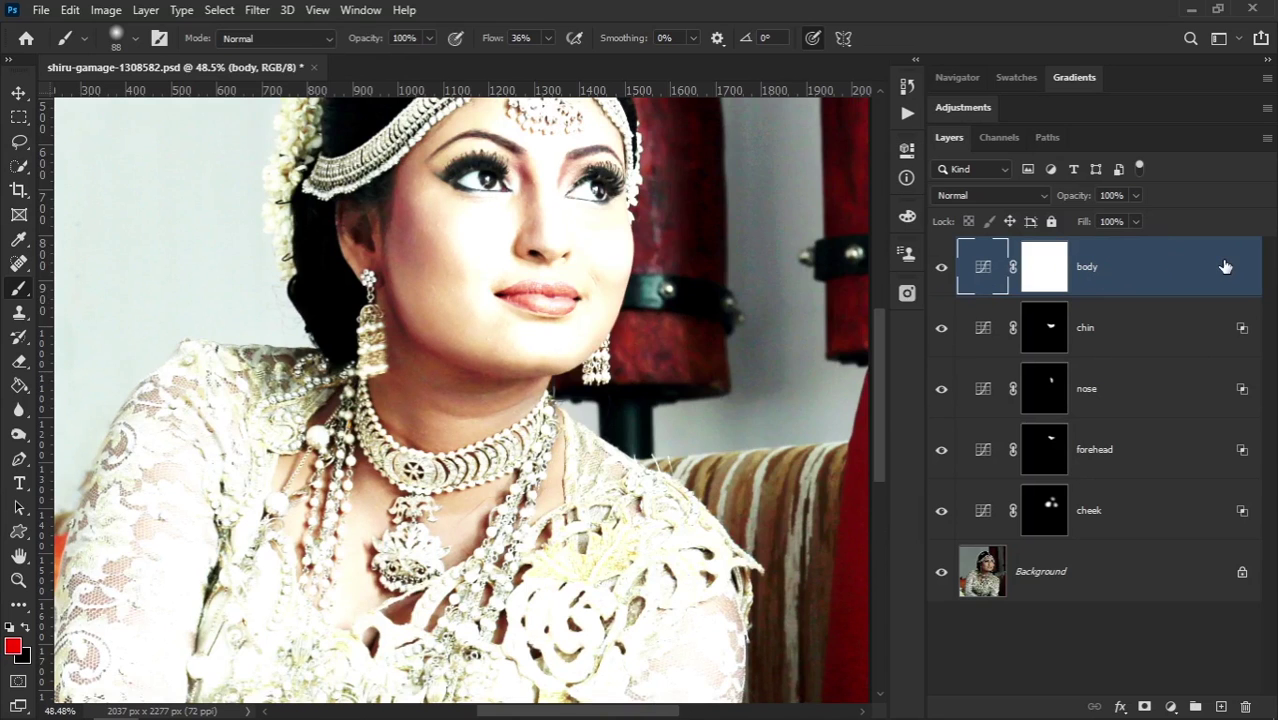
Step: Split the body layer's Underlying Layer black Blend If slider to 106/255 and apply
{"action": "double_click", "coordinate": [1160, 268]}
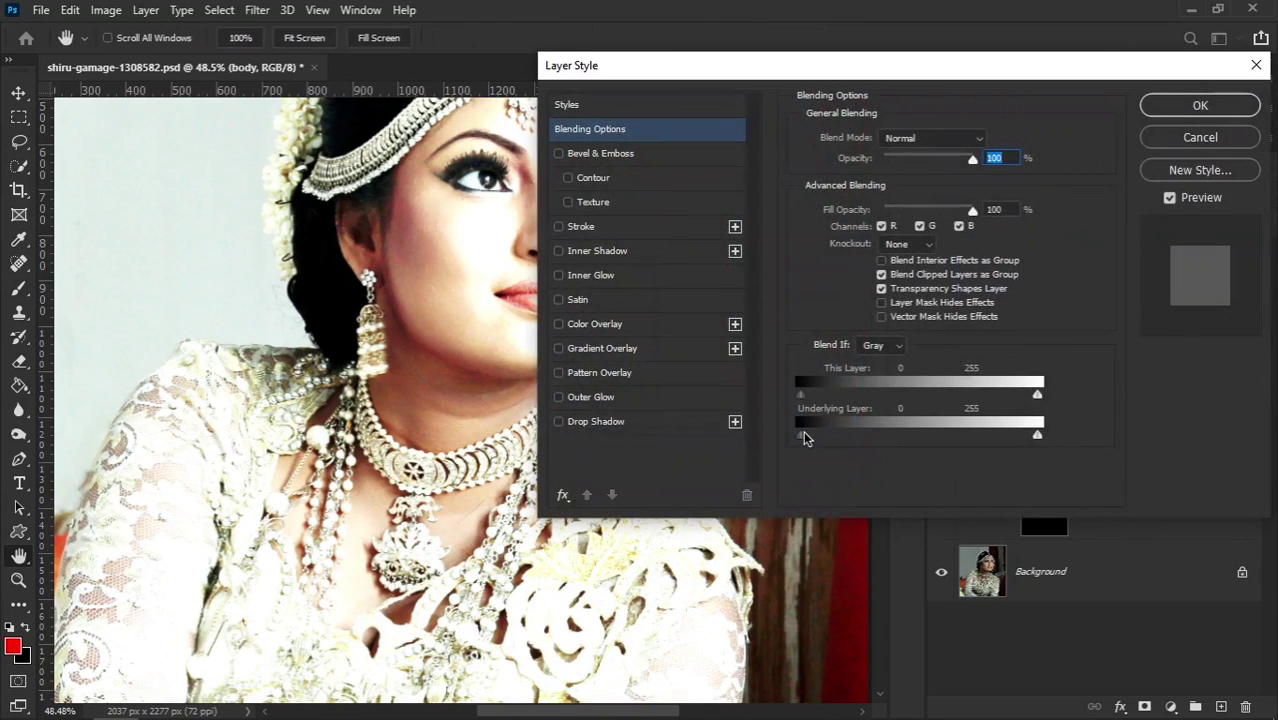
{"action": "left_click_drag", "start_coordinate": [801, 436], "coordinate": [954, 434]}
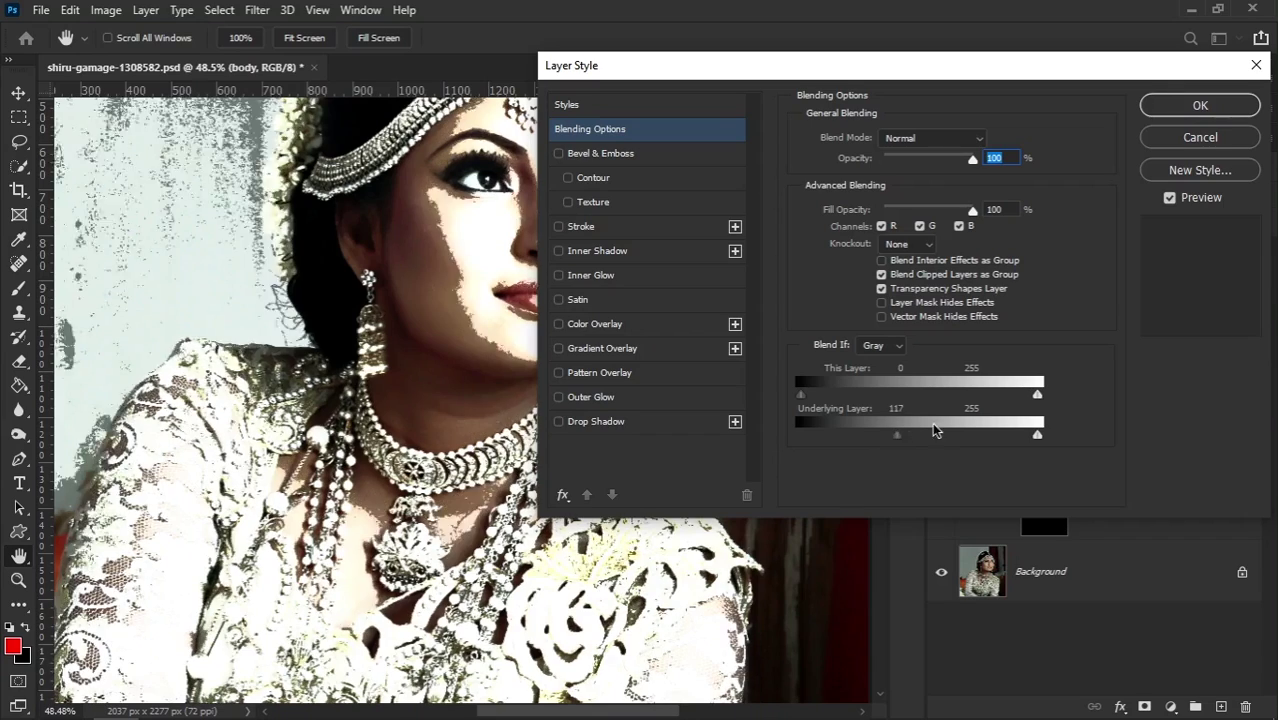
{"action": "left_click_drag", "start_coordinate": [954, 434], "coordinate": [955, 434]}
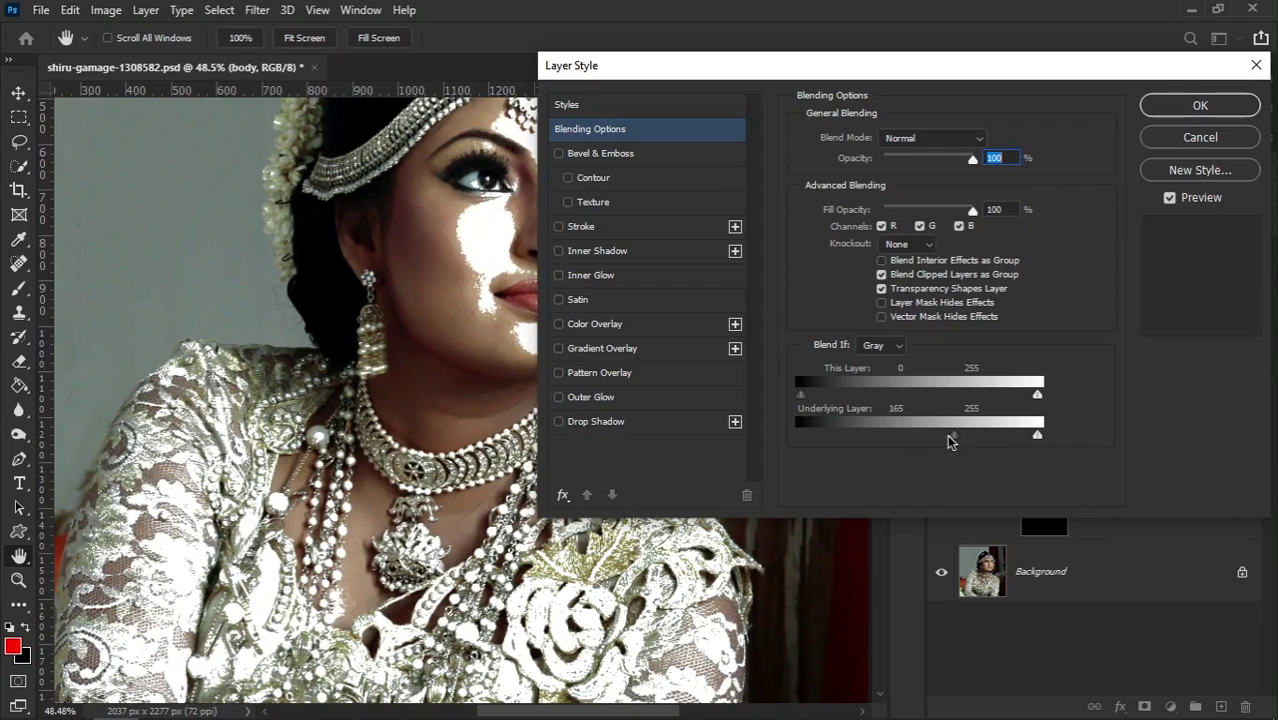
{"action": "left_click_drag", "start_coordinate": [950, 441], "coordinate": [907, 434]}
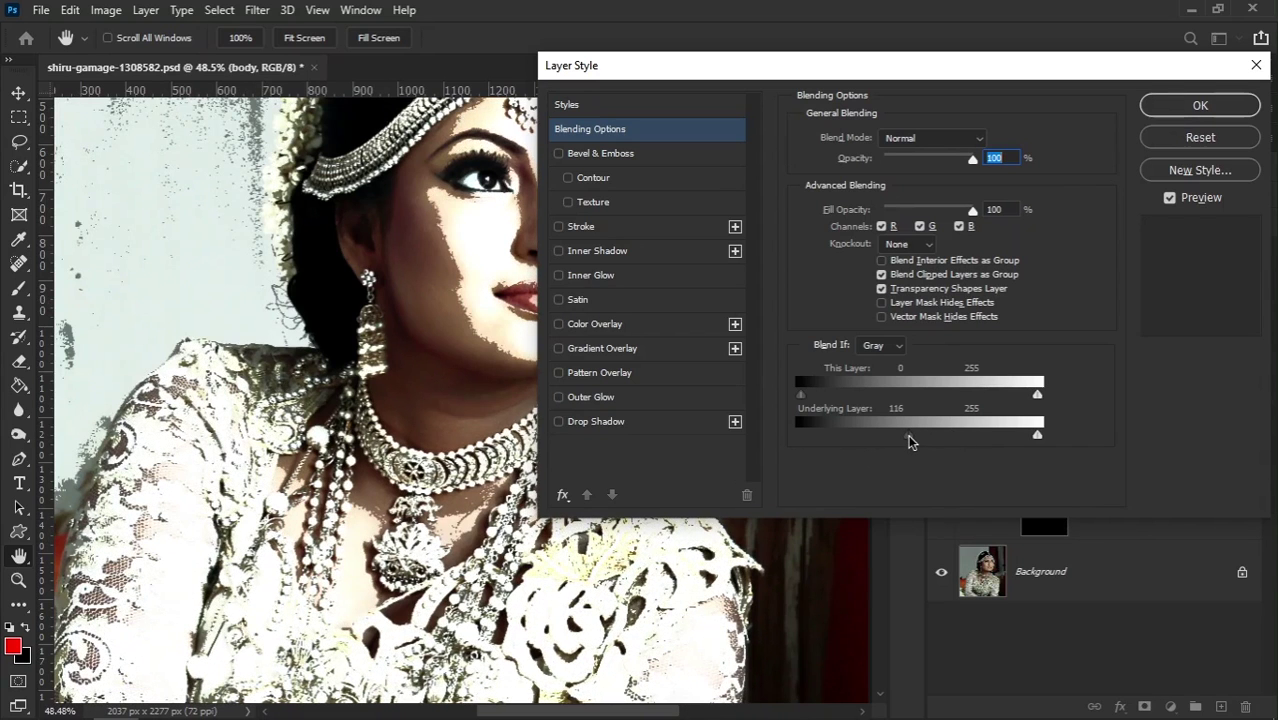
{"action": "left_click_drag", "start_coordinate": [908, 436], "coordinate": [1078, 434]}
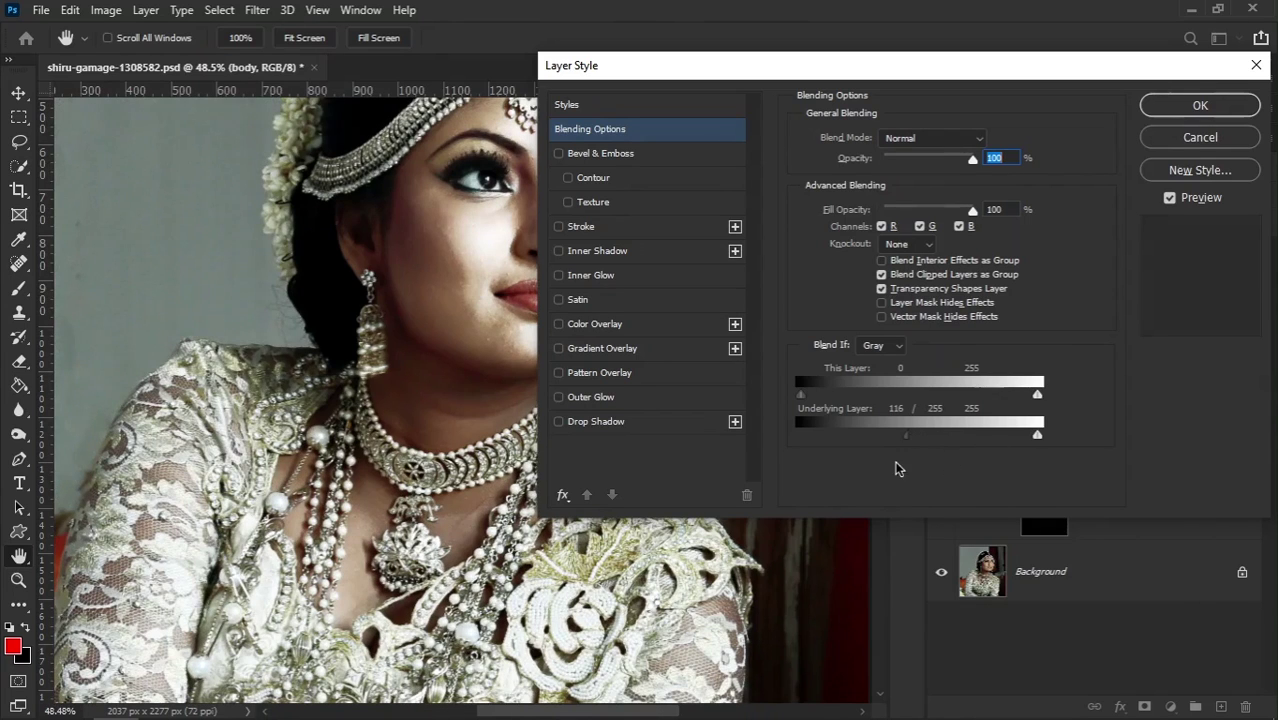
{"action": "left_click_drag", "start_coordinate": [916, 441], "coordinate": [902, 432]}
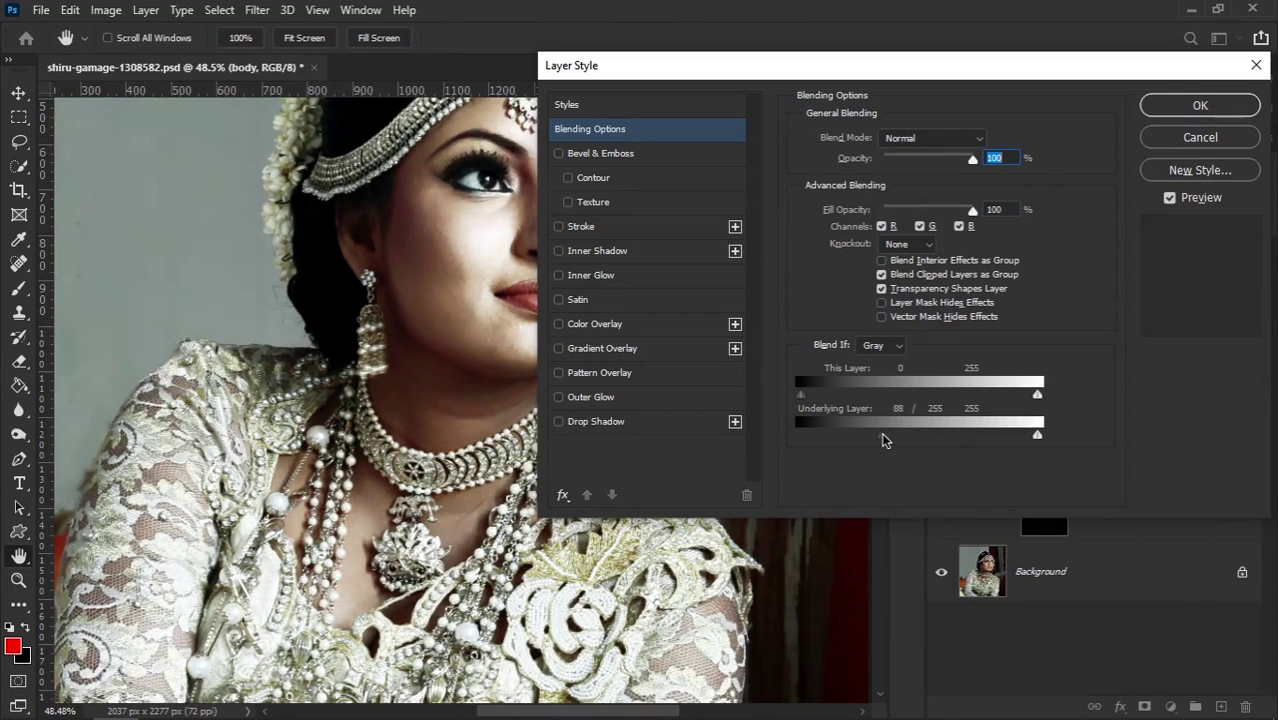
{"action": "left_click", "coordinate": [1197, 106]}
Step: Invert the body layer mask to black with the Brush tool active
{"action": "key", "text": "b"}
{"action": "left_click", "coordinate": [1062, 276]}
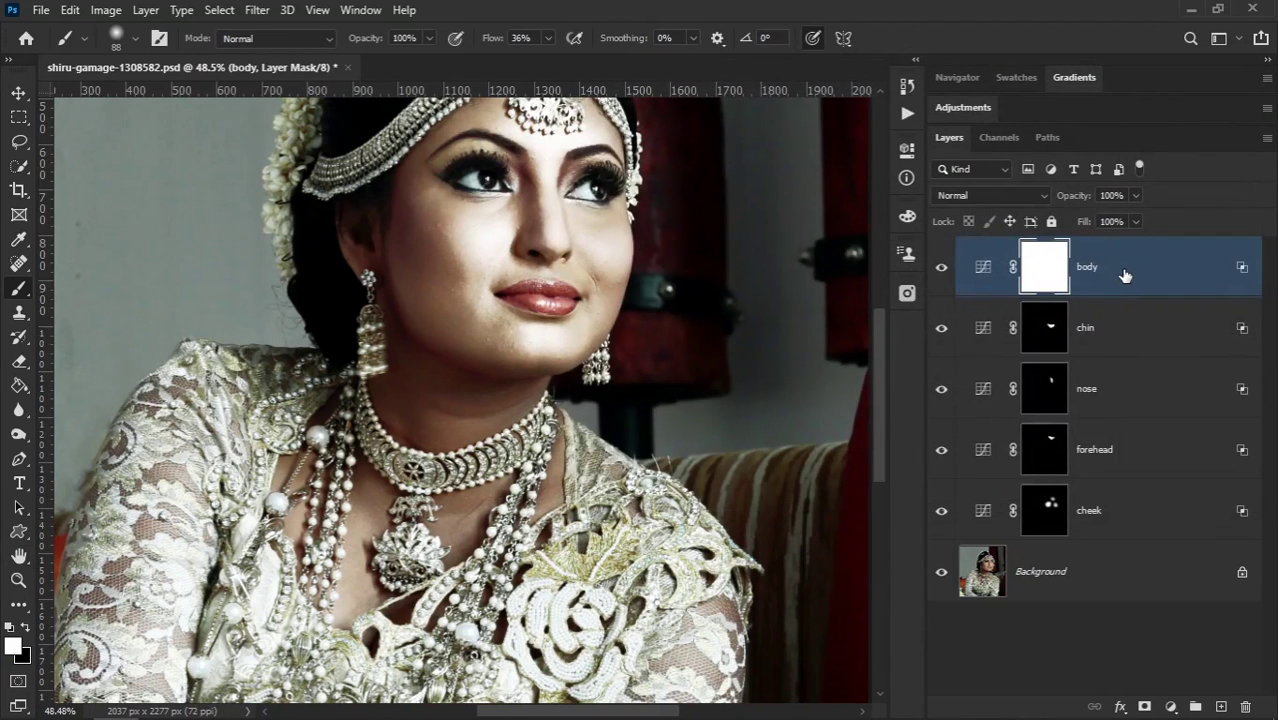
{"action": "key", "text": "ctrl+i"}
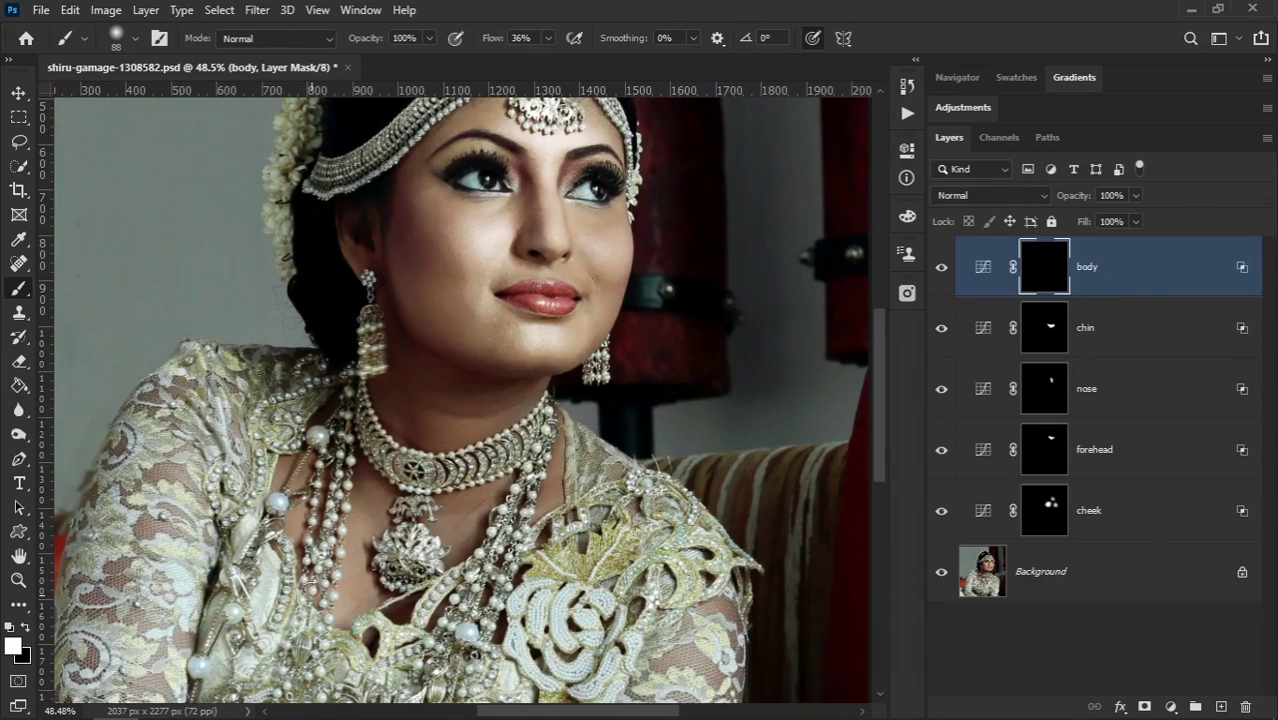
Step: Paint white on the body mask over the neck above the choker
{"action": "scroll", "coordinate": [349, 607], "scroll_direction": "up", "scroll_amount": 3}
{"action": "scroll", "coordinate": [400, 620], "scroll_direction": "up", "scroll_amount": 3}
{"action": "mouse_move", "coordinate": [424, 626]}
{"action": "left_mouse_down"}
{"action": "mouse_move", "coordinate": [425, 496]}
{"action": "mouse_move", "coordinate": [478, 576]}
{"action": "left_mouse_up"}
{"action": "left_click_drag", "start_coordinate": [316, 419], "coordinate": [66, 334]}
{"action": "mouse_move", "coordinate": [422, 452]}
{"action": "left_mouse_down"}
{"action": "mouse_move", "coordinate": [527, 466]}
{"action": "mouse_move", "coordinate": [485, 505]}
{"action": "mouse_move", "coordinate": [570, 590]}
{"action": "left_mouse_up"}
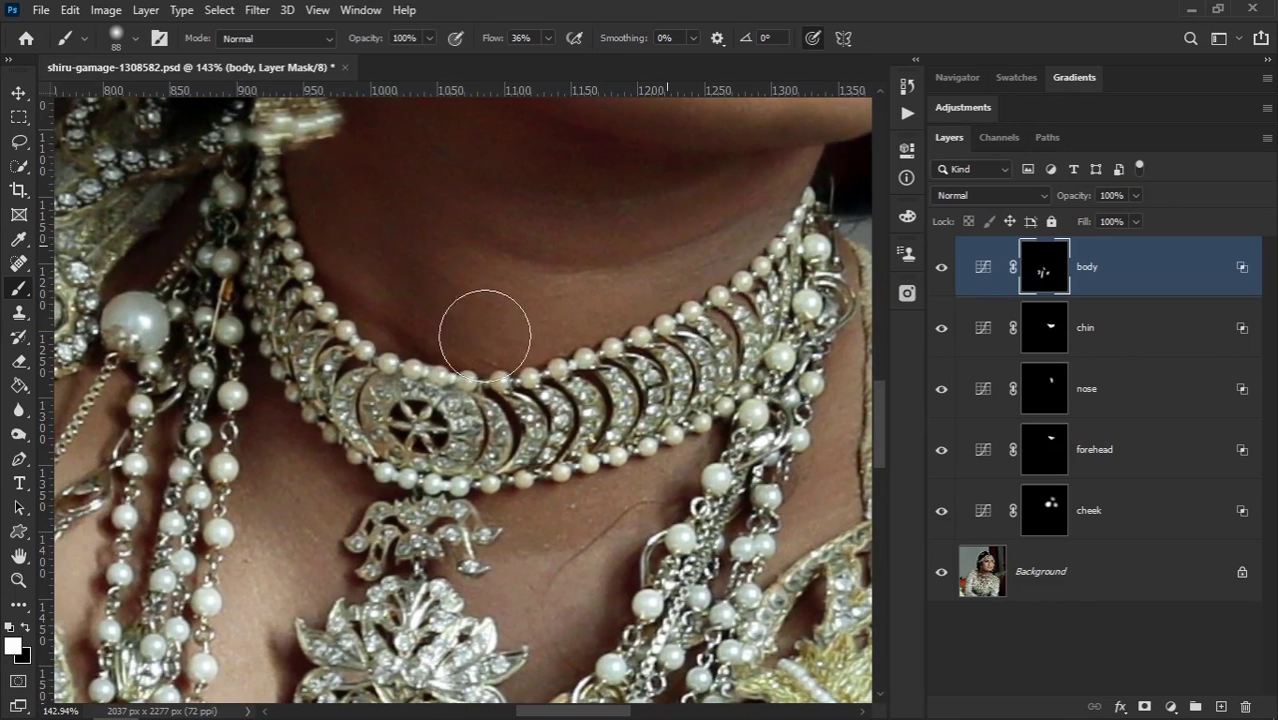
{"action": "scroll", "coordinate": [499, 357], "scroll_direction": "down", "scroll_amount": 2}
{"action": "scroll", "coordinate": [608, 333], "scroll_direction": "down", "scroll_amount": 5}
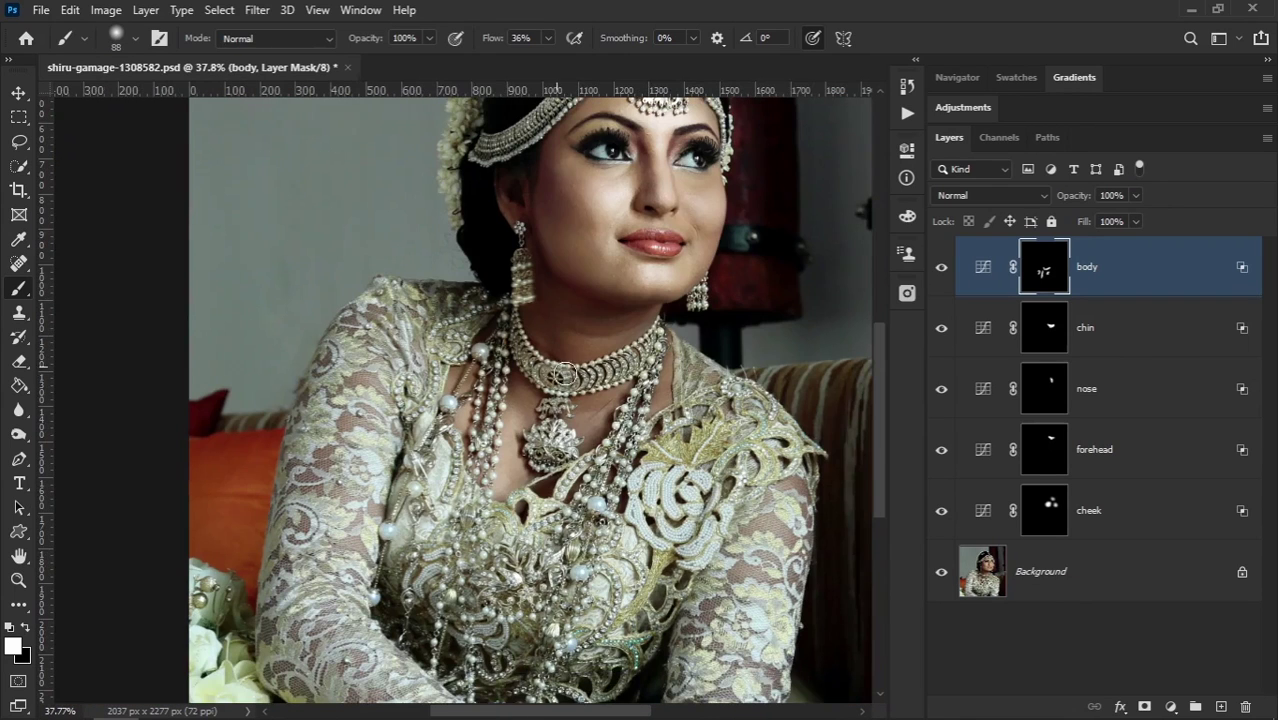
Step: Paint the body highlight onto the chest and compare with the layer hidden
{"action": "left_click_drag", "start_coordinate": [689, 375], "coordinate": [608, 400]}
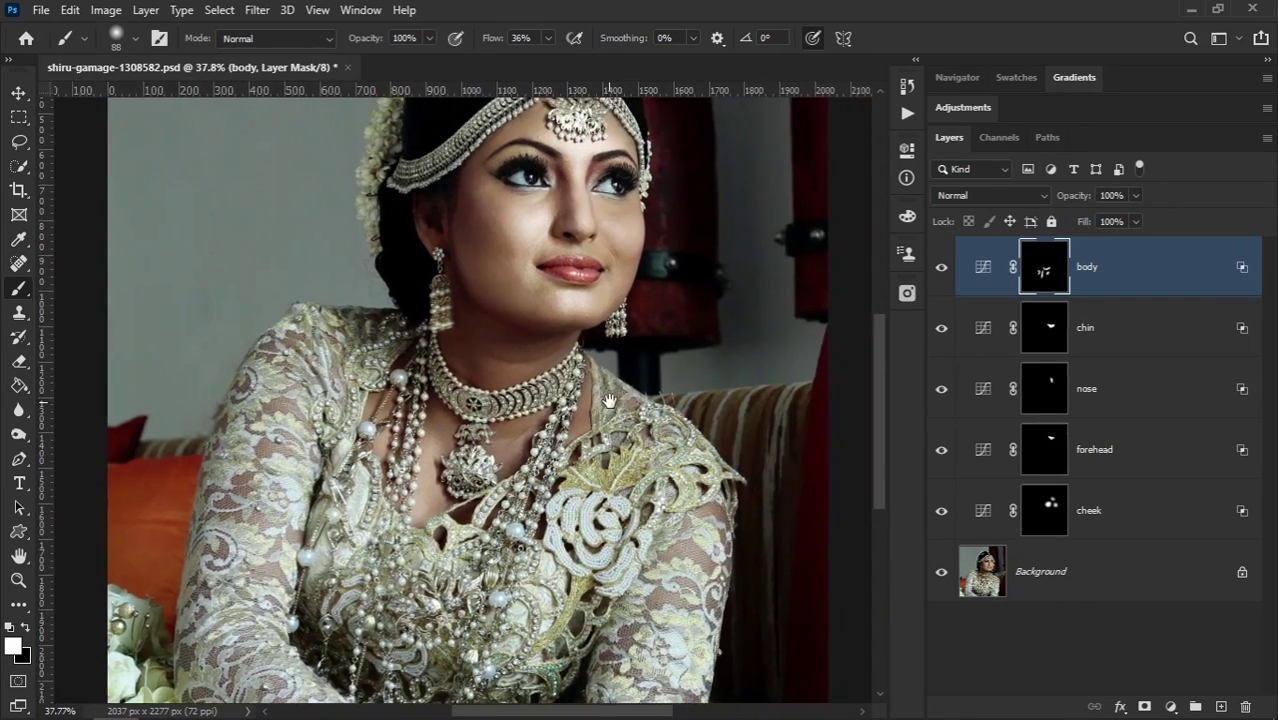
{"action": "scroll", "coordinate": [490, 345], "scroll_direction": "up", "scroll_amount": 1}
{"action": "scroll", "coordinate": [490, 335], "scroll_direction": "up", "scroll_amount": 3}
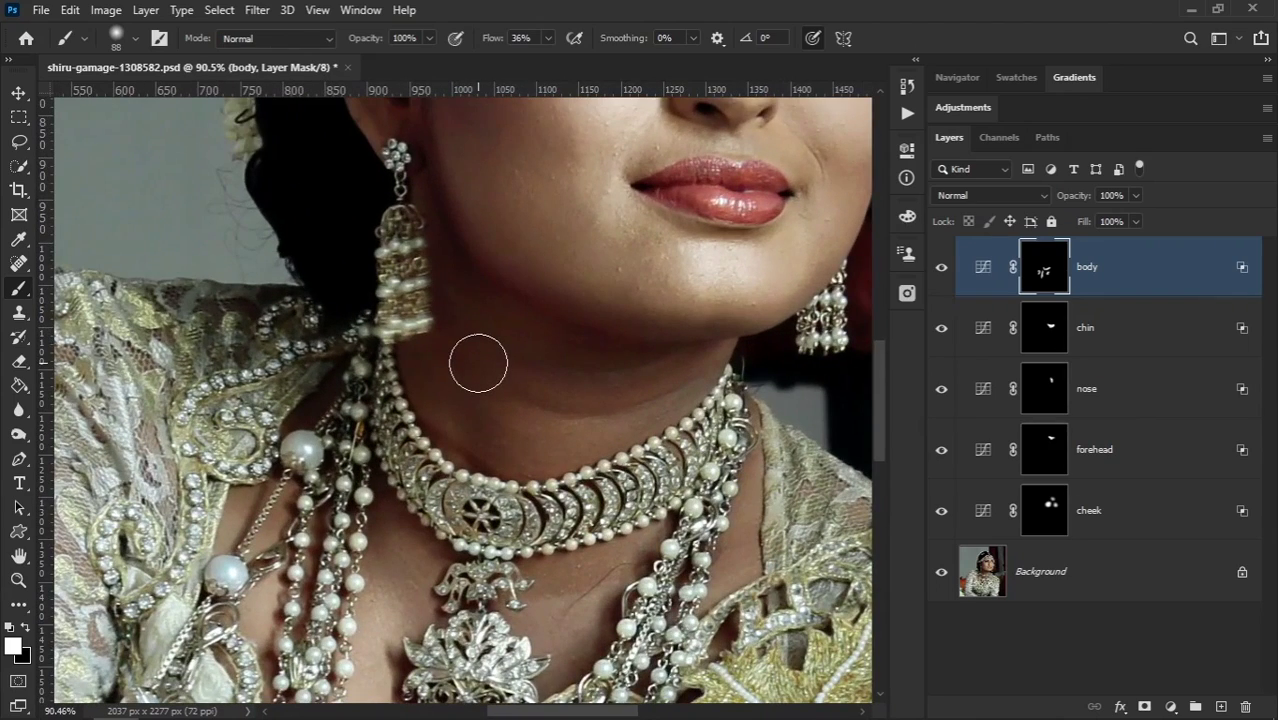
{"action": "left_click_drag", "start_coordinate": [622, 424], "coordinate": [507, 379]}
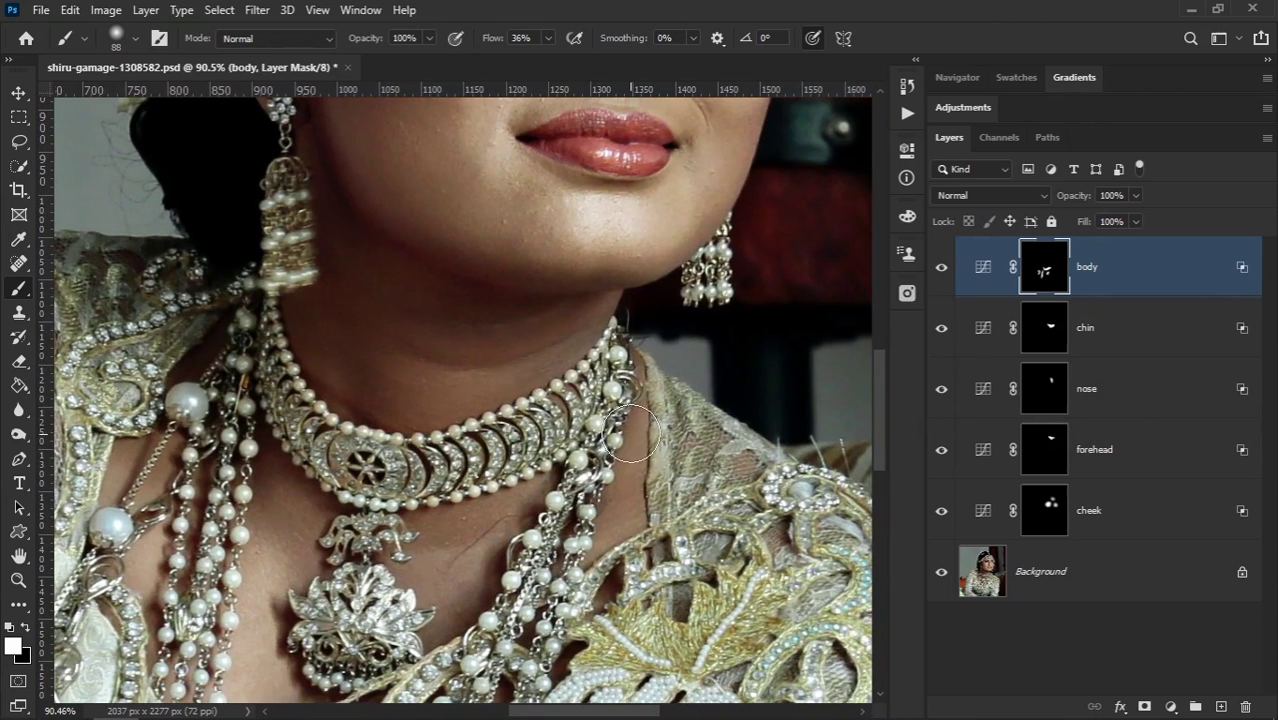
{"action": "left_click_drag", "start_coordinate": [432, 494], "coordinate": [572, 430]}
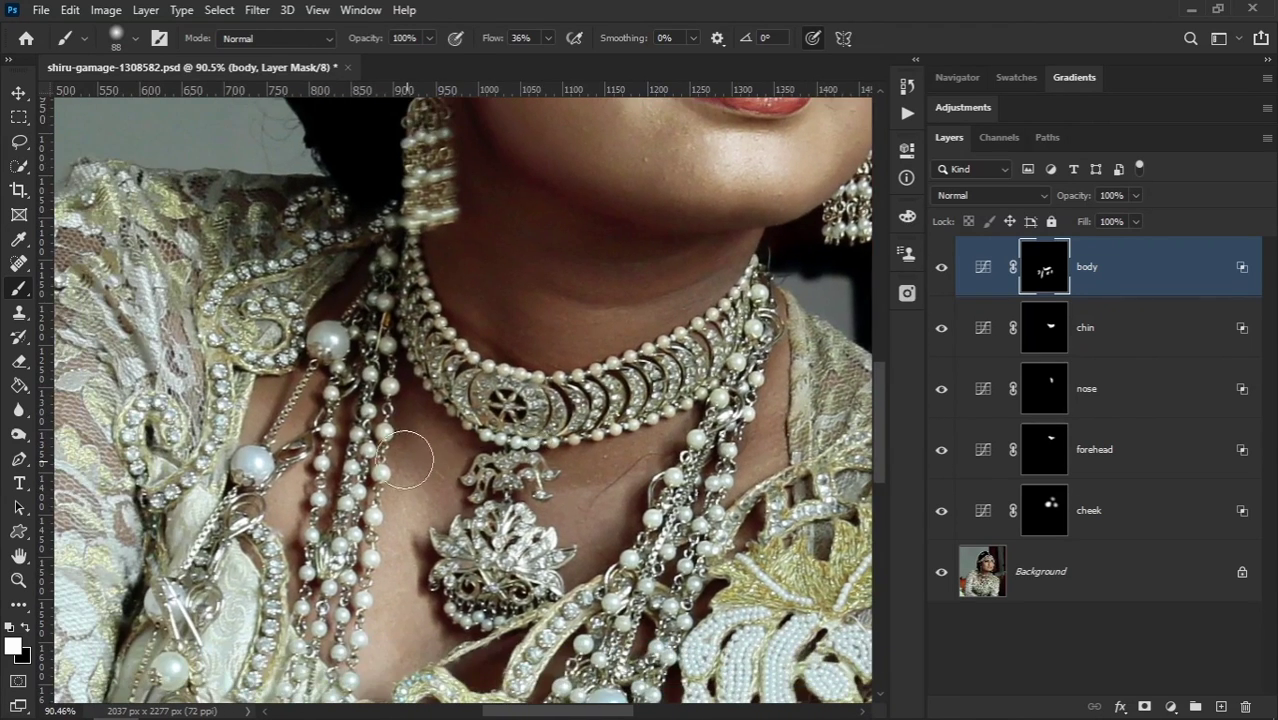
{"action": "scroll", "coordinate": [665, 480], "scroll_direction": "down", "scroll_amount": 1}
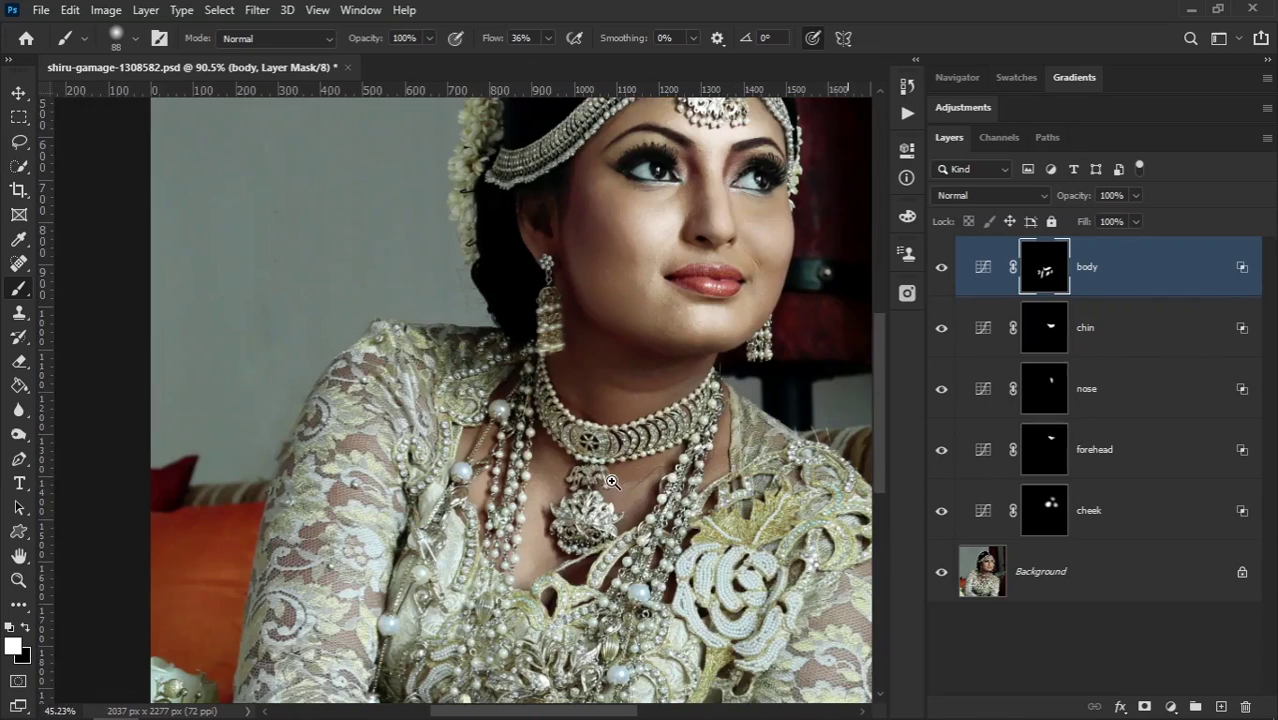
{"action": "left_click_drag", "start_coordinate": [613, 481], "coordinate": [557, 452]}
{"action": "mouse_move", "coordinate": [512, 408]}
{"action": "left_mouse_down"}
{"action": "mouse_move", "coordinate": [399, 504]}
{"action": "mouse_move", "coordinate": [348, 529]}
{"action": "mouse_move", "coordinate": [314, 508]}
{"action": "left_mouse_up"}
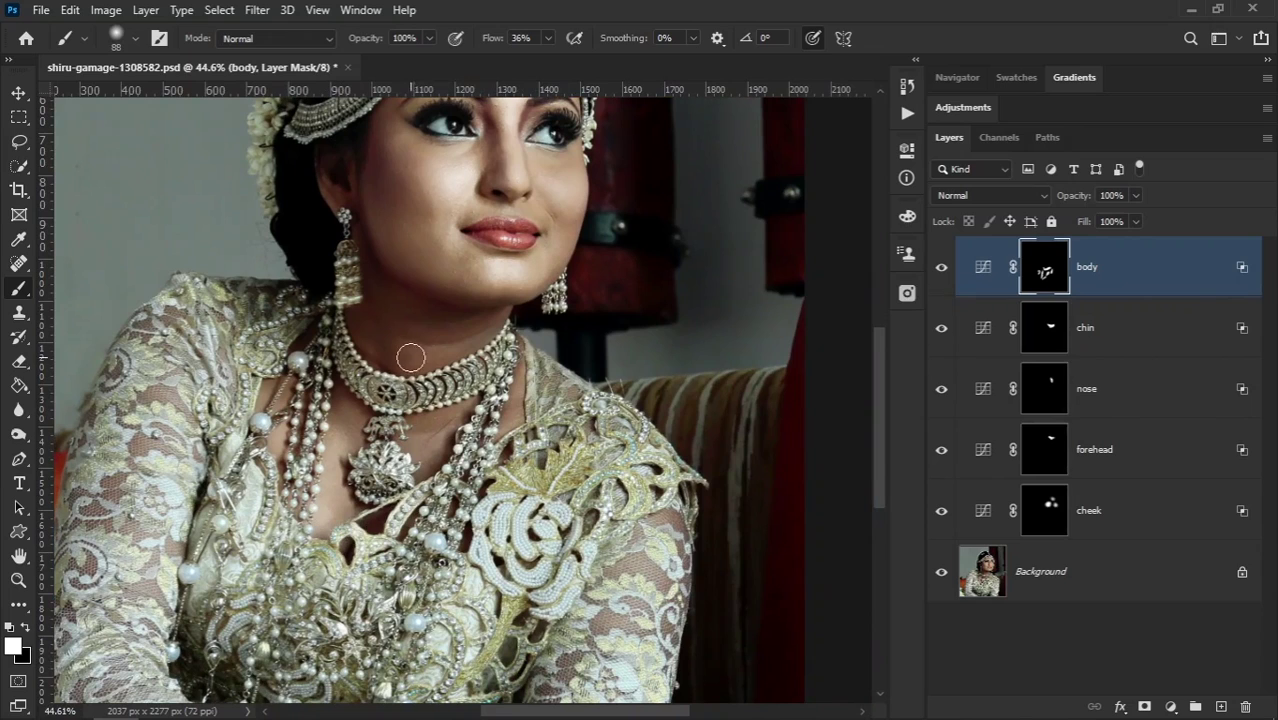
{"action": "left_click", "coordinate": [940, 270]}
{"action": "scroll", "coordinate": [782, 378], "scroll_direction": "down", "scroll_amount": 2}
{"action": "left_click_drag", "start_coordinate": [692, 352], "coordinate": [652, 412]}
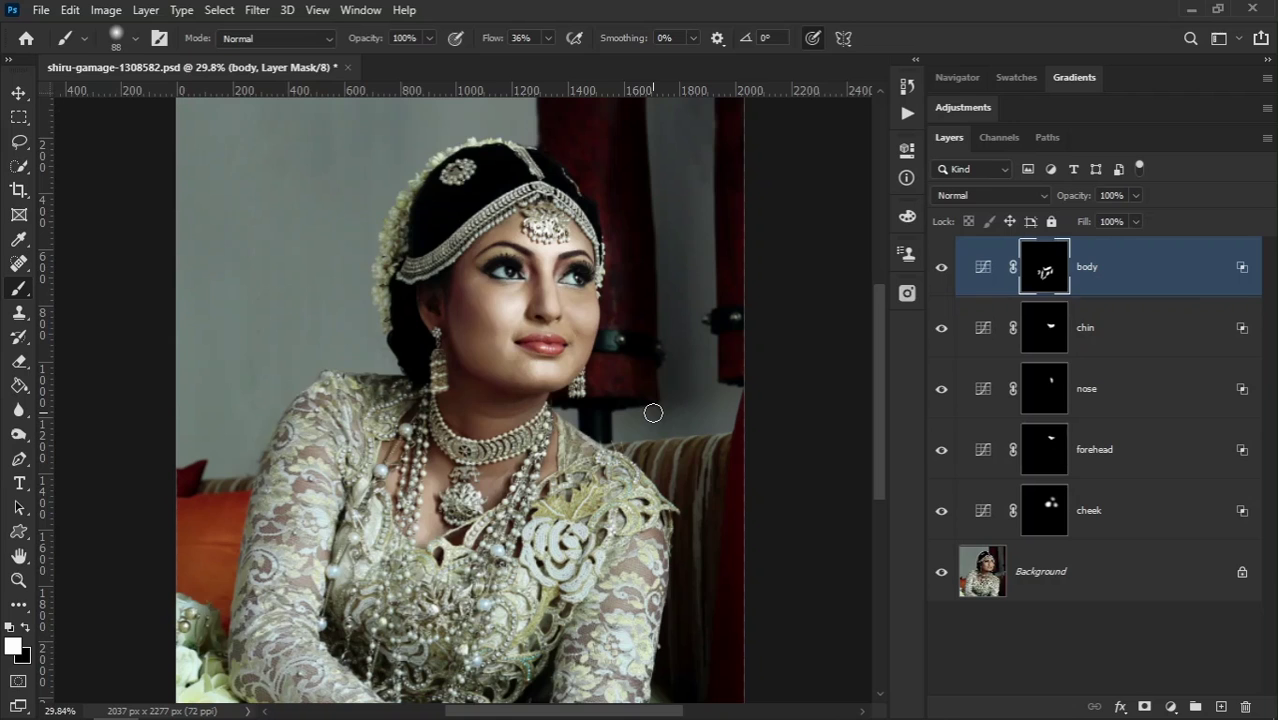
Step: Group the body, chin, nose, forehead and cheek layers and name the group 'highlights'
{"action": "left_click", "coordinate": [1145, 502], "text": "shift"}
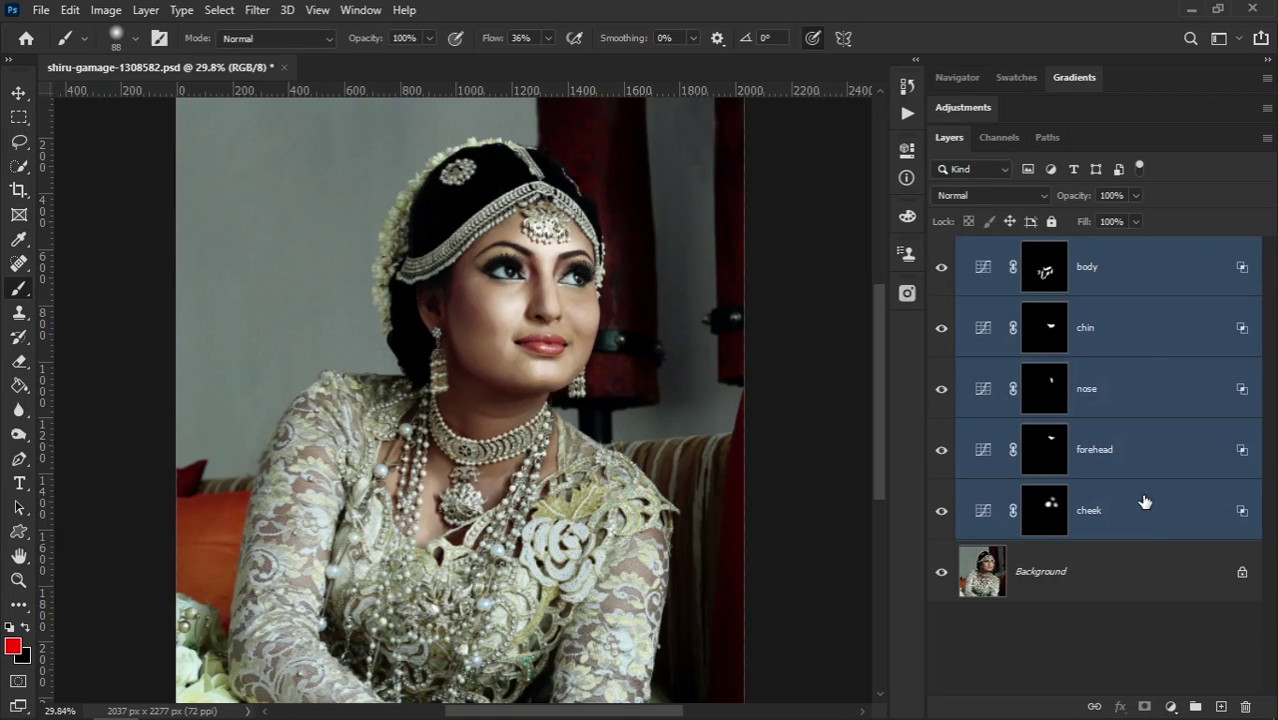
{"action": "left_click", "coordinate": [1115, 266]}
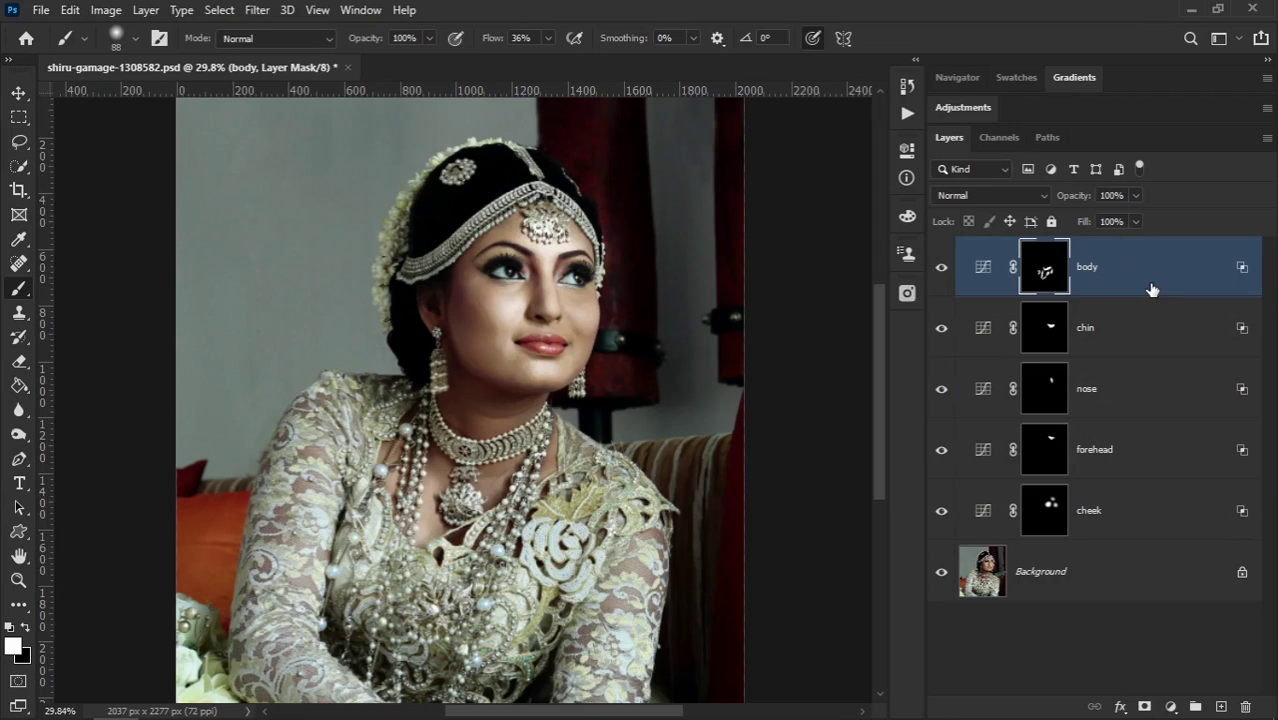
{"action": "left_click", "coordinate": [1100, 511], "text": "shift"}
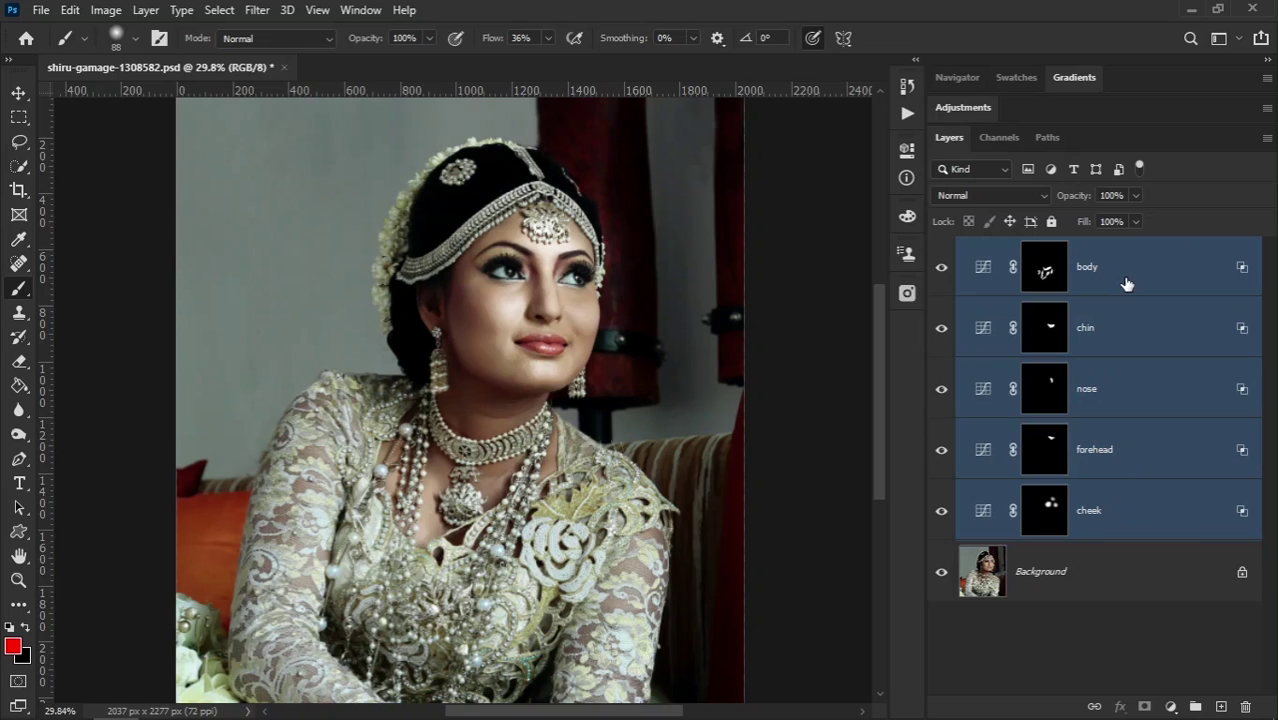
{"action": "key", "text": "ctrl+g"}
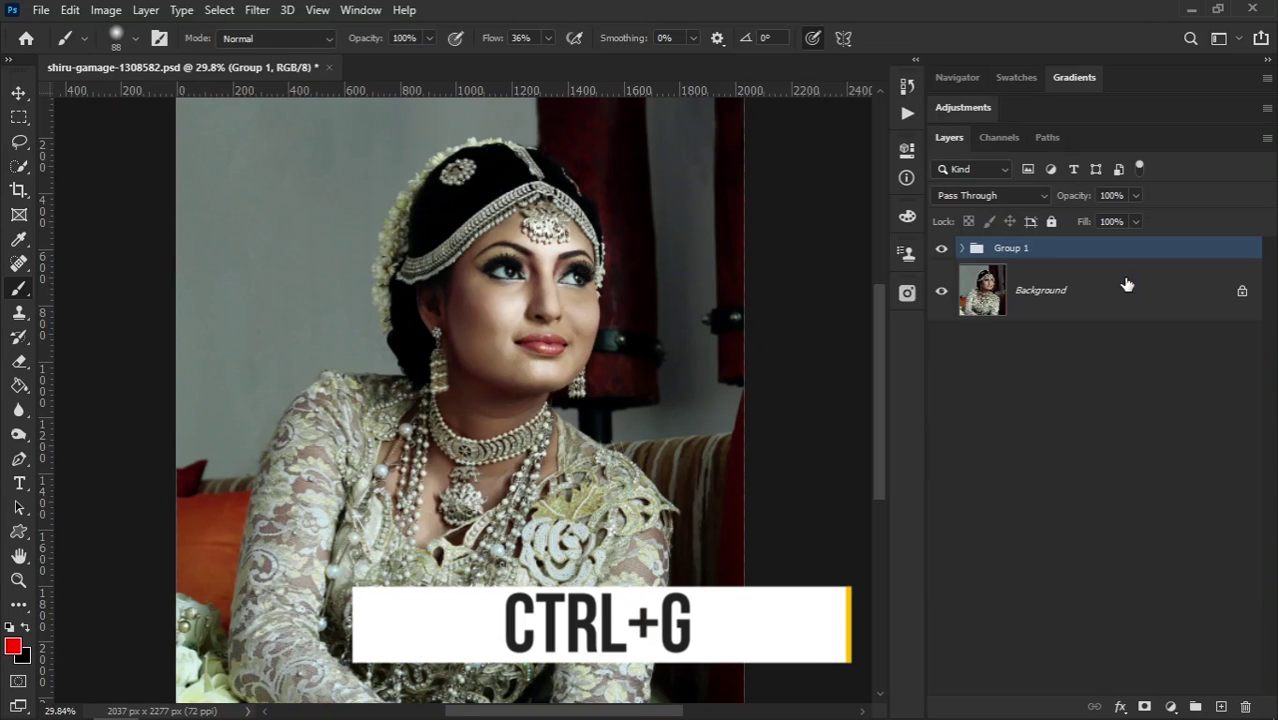
{"action": "left_click", "coordinate": [961, 248]}
{"action": "left_click", "coordinate": [961, 248]}
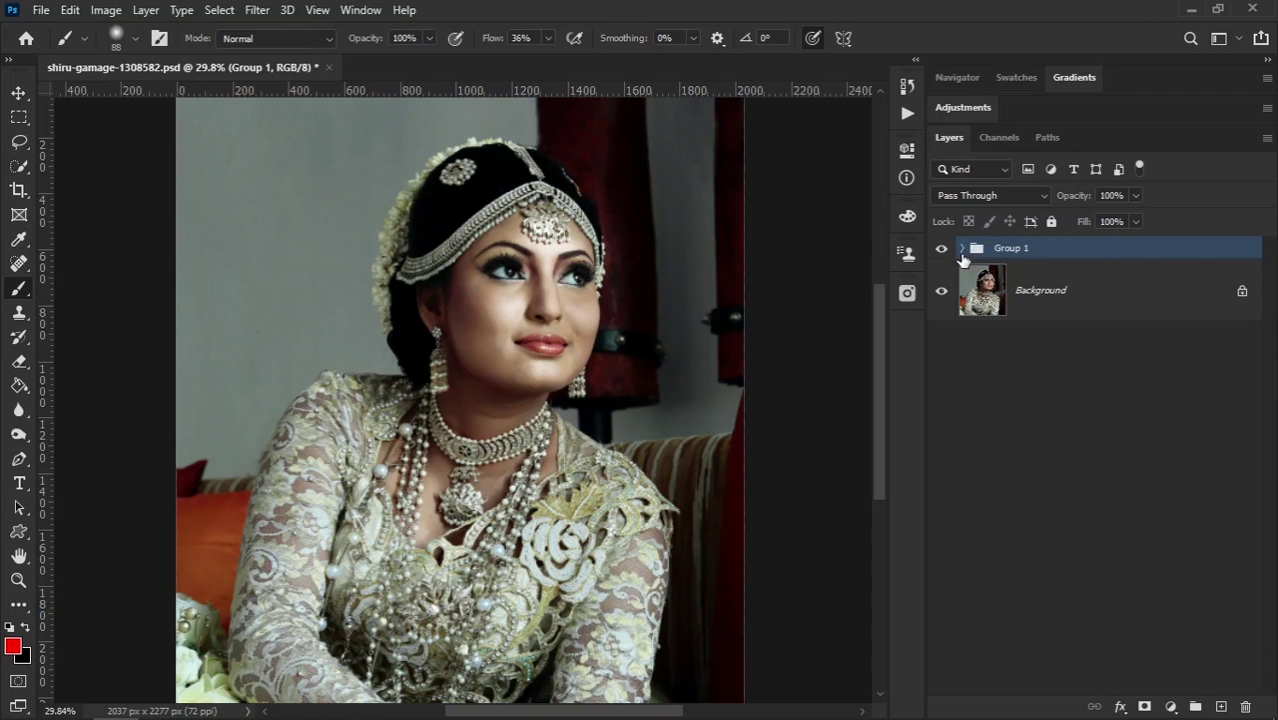
{"action": "double_click", "coordinate": [1010, 248]}
{"action": "type", "text": "highli"}
{"action": "type", "text": "gh"}
{"action": "type", "text": "ts"}
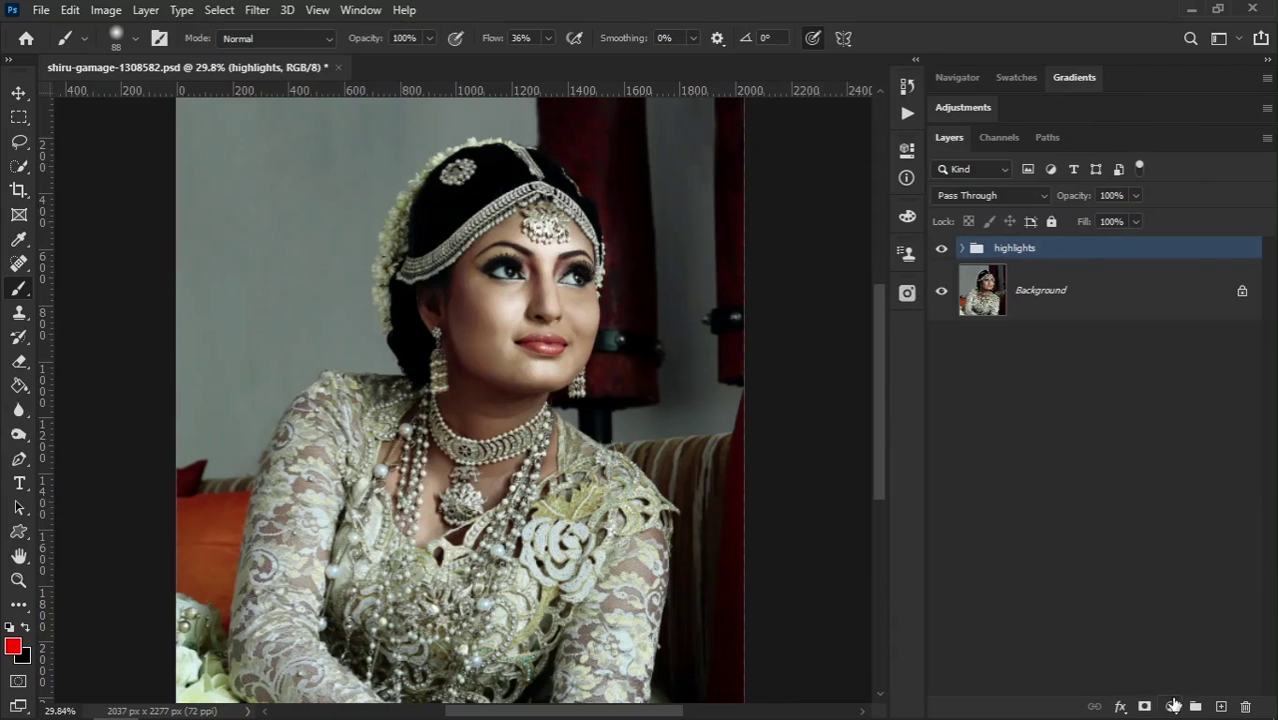
Step: Add a Curves layer with its midpoint pulled down to darken the portrait
{"action": "left_click", "coordinate": [1173, 706]}
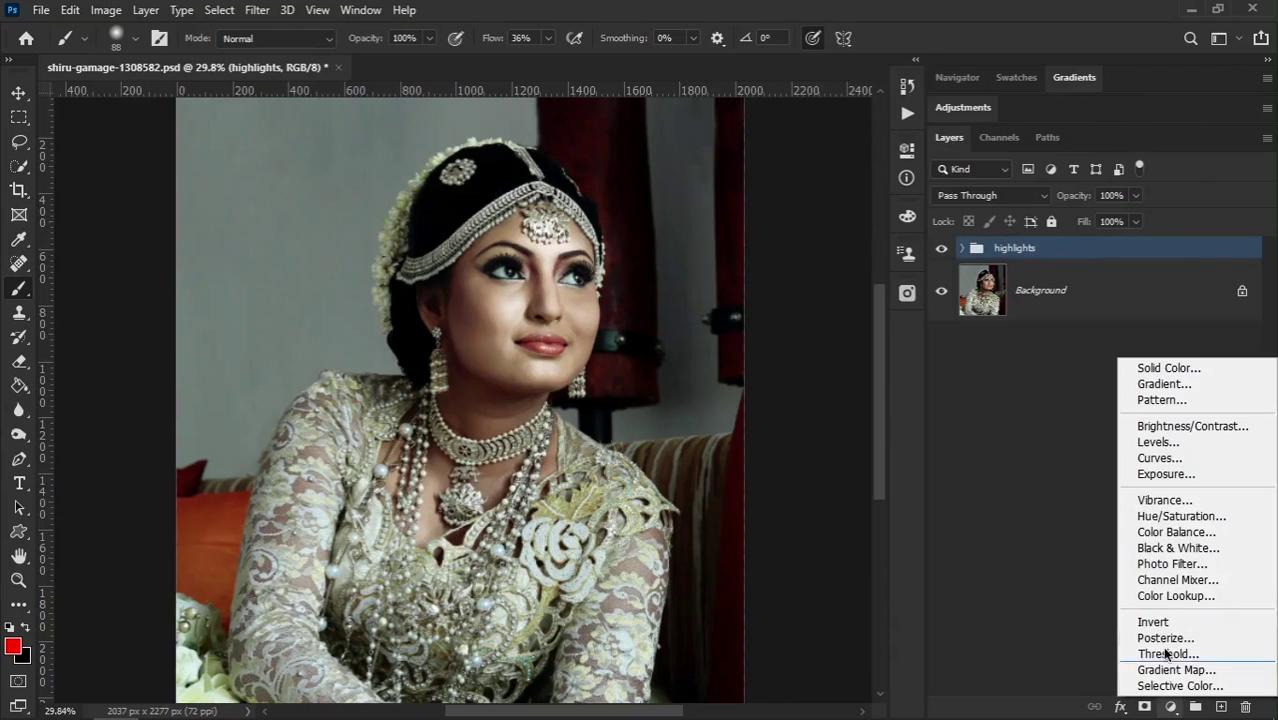
{"action": "left_click", "coordinate": [1140, 457]}
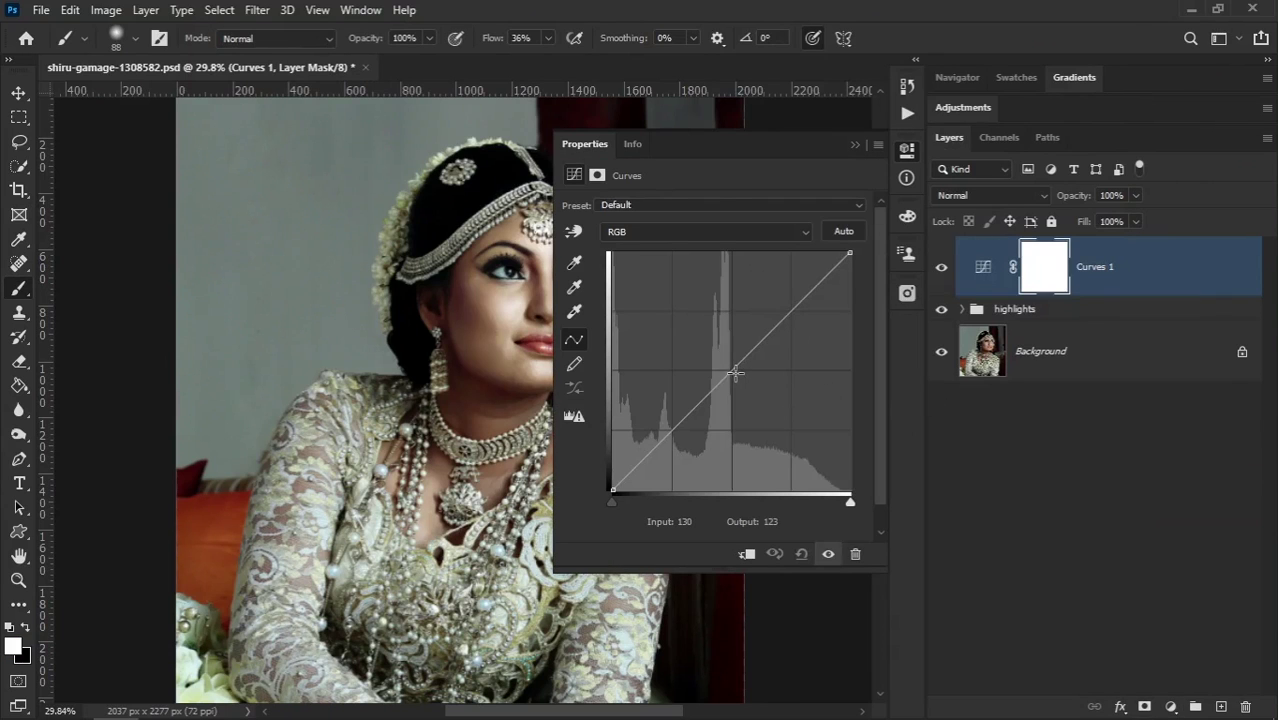
{"action": "left_click_drag", "start_coordinate": [733, 370], "coordinate": [763, 404]}
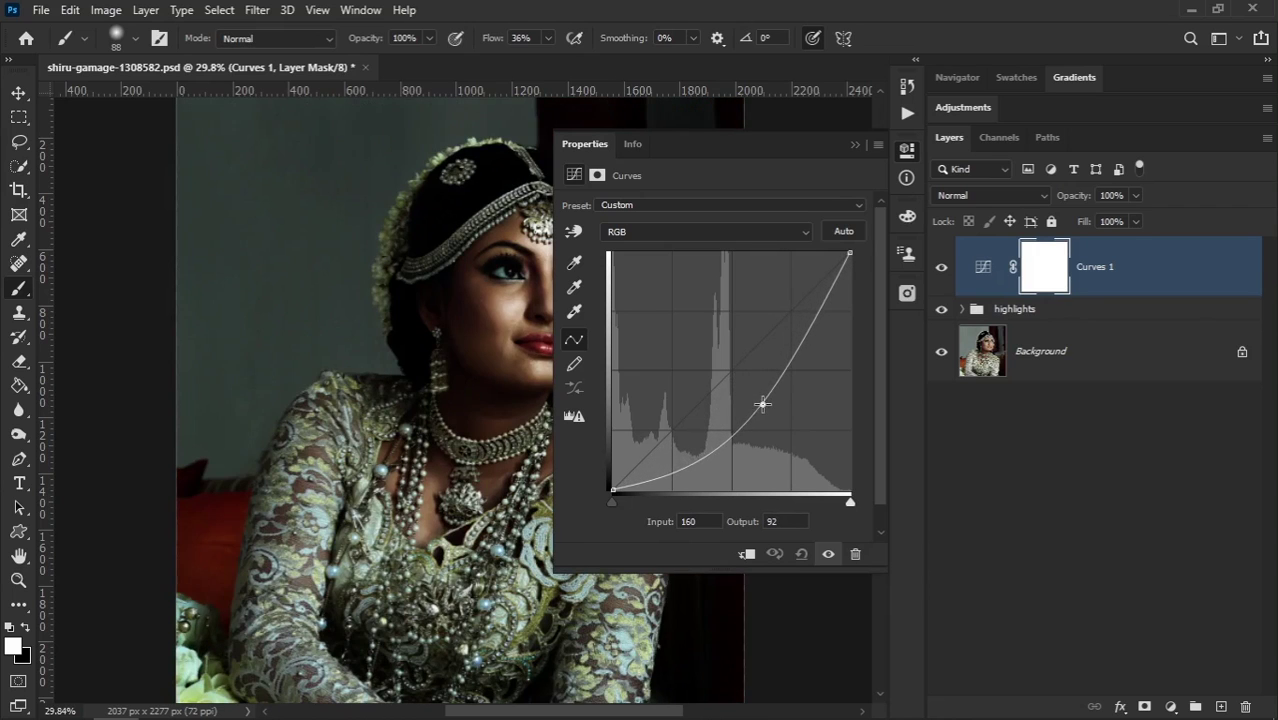
{"action": "left_click_drag", "start_coordinate": [767, 402], "coordinate": [772, 408]}
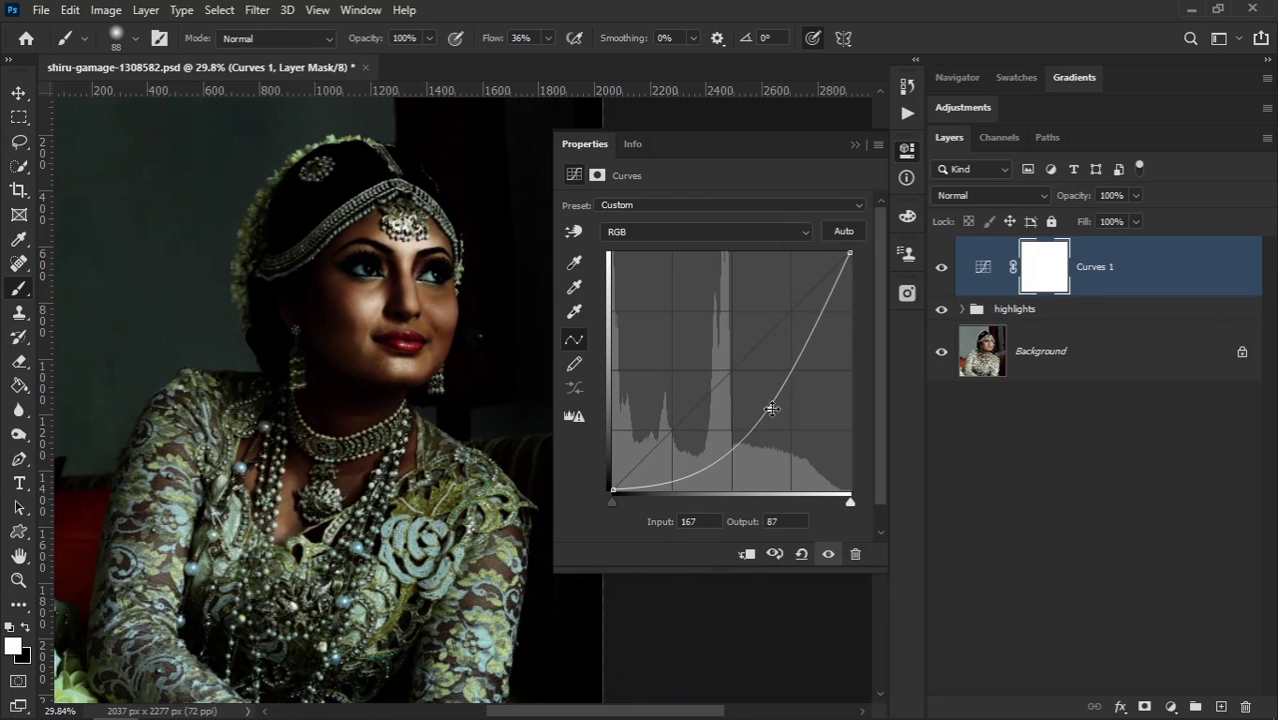
{"action": "left_click", "coordinate": [854, 145]}
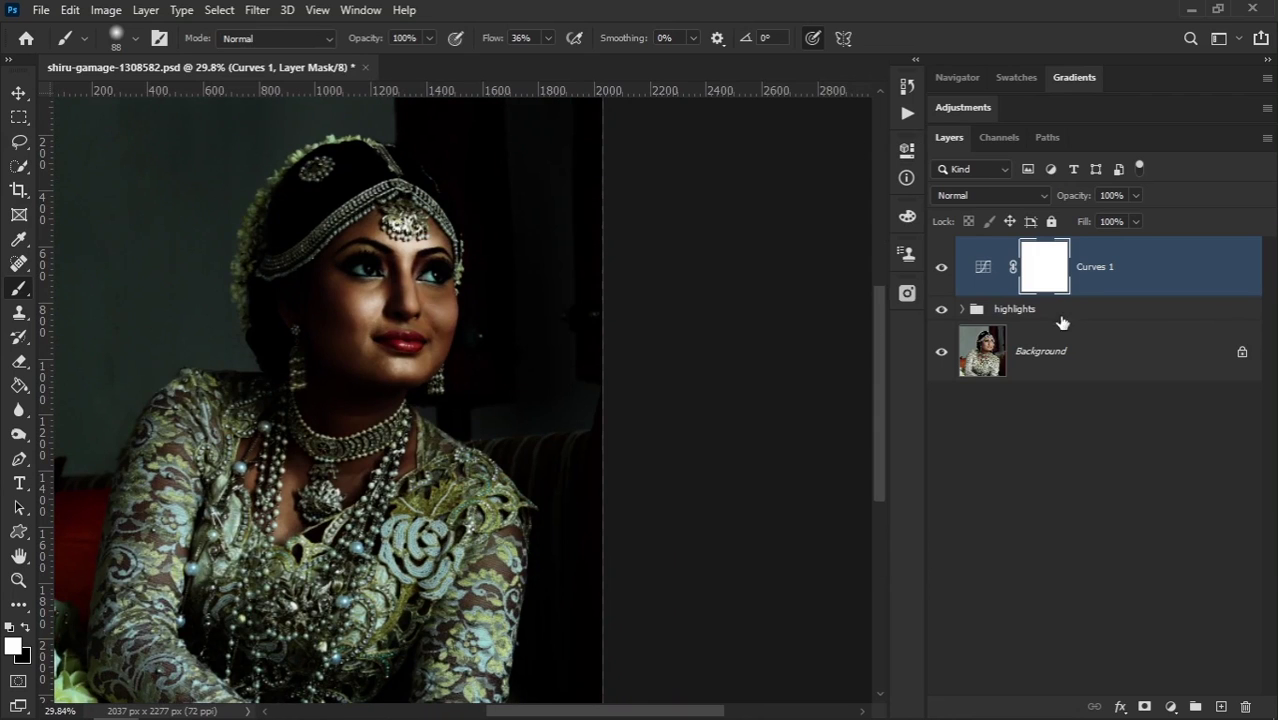
Step: Open the Blending Options for the Curves 1 layer
{"action": "key", "text": "ctrl+2"}
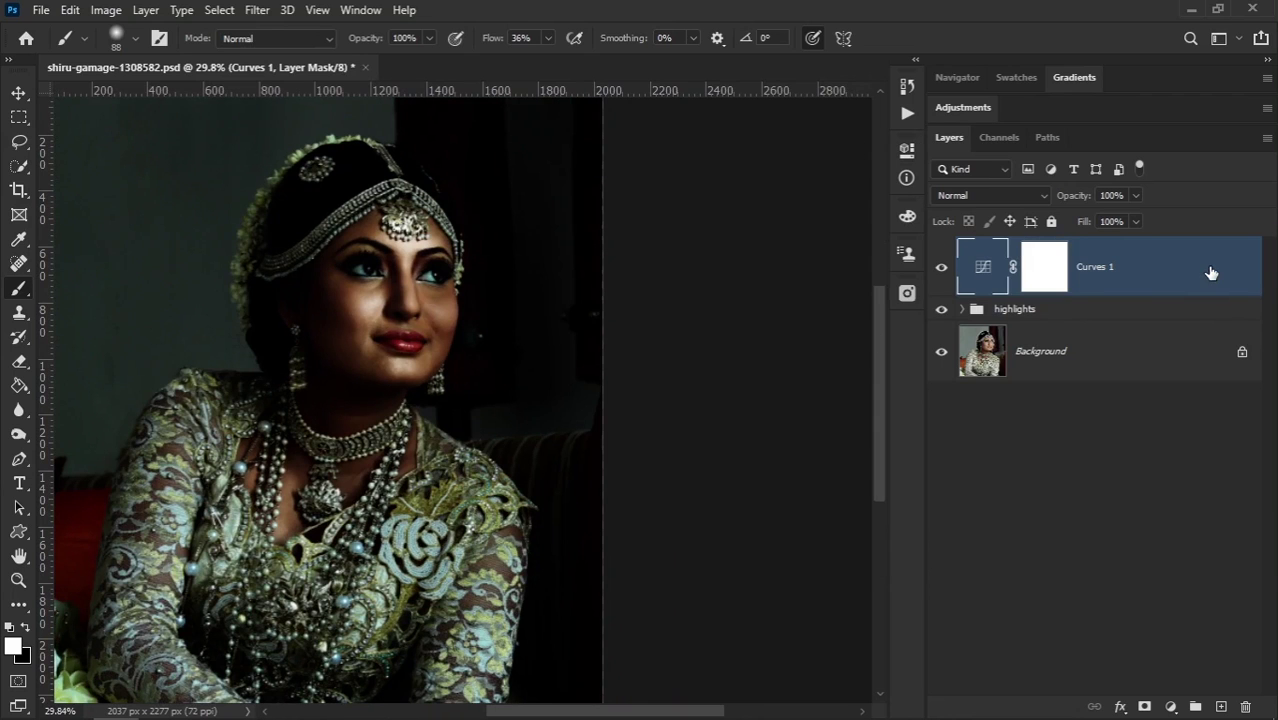
{"action": "double_click", "coordinate": [1210, 270]}
{"action": "left_click_drag", "start_coordinate": [933, 68], "coordinate": [913, 69]}
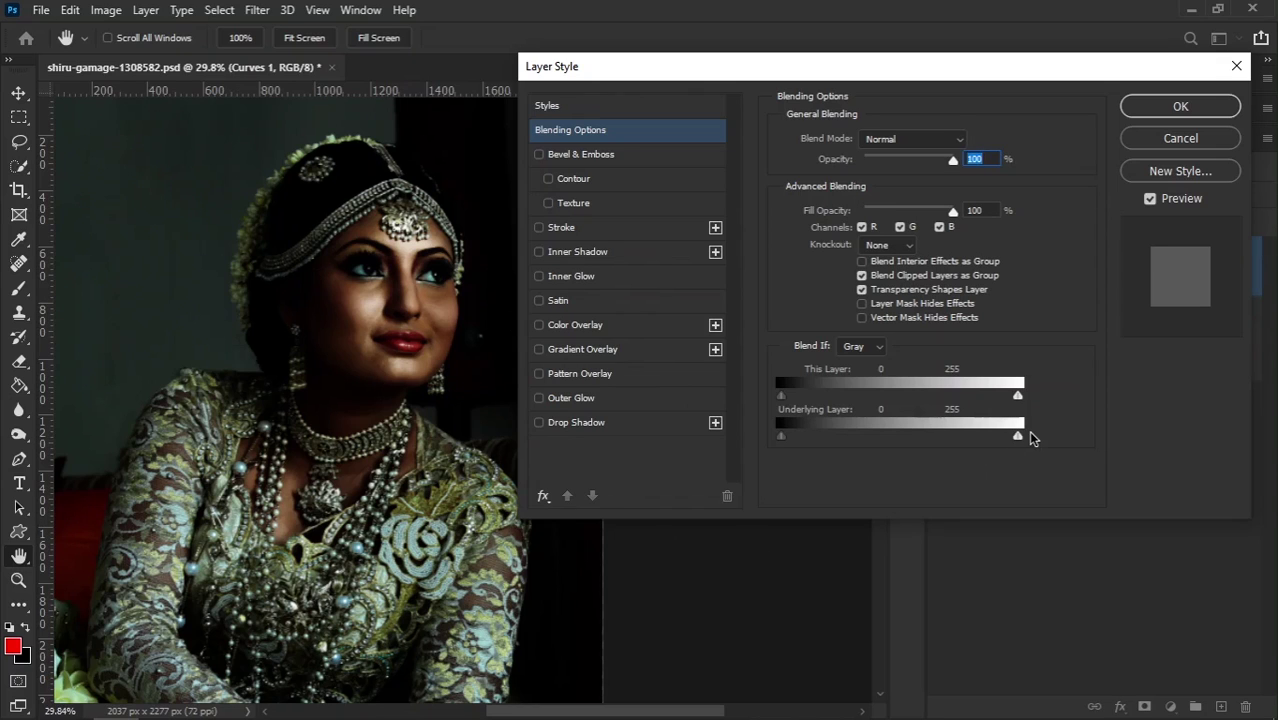
Step: Split the Curves 1 Underlying Layer Blend If slider to about 45/255 and apply it
{"action": "mouse_move", "coordinate": [1017, 437]}
{"action": "left_mouse_down"}
{"action": "mouse_move", "coordinate": [920, 442]}
{"action": "mouse_move", "coordinate": [1017, 437]}
{"action": "left_mouse_up"}
{"action": "left_click_drag", "start_coordinate": [1017, 437], "coordinate": [986, 437]}
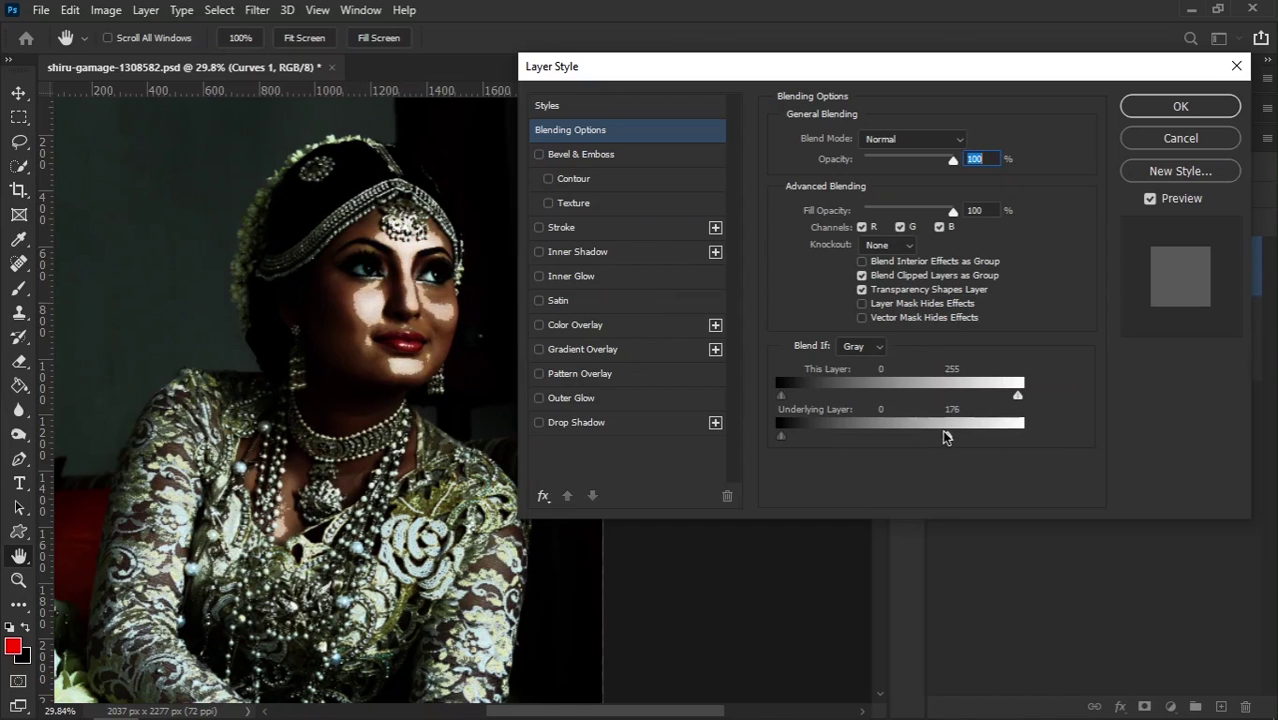
{"action": "left_click_drag", "start_coordinate": [957, 437], "coordinate": [930, 437]}
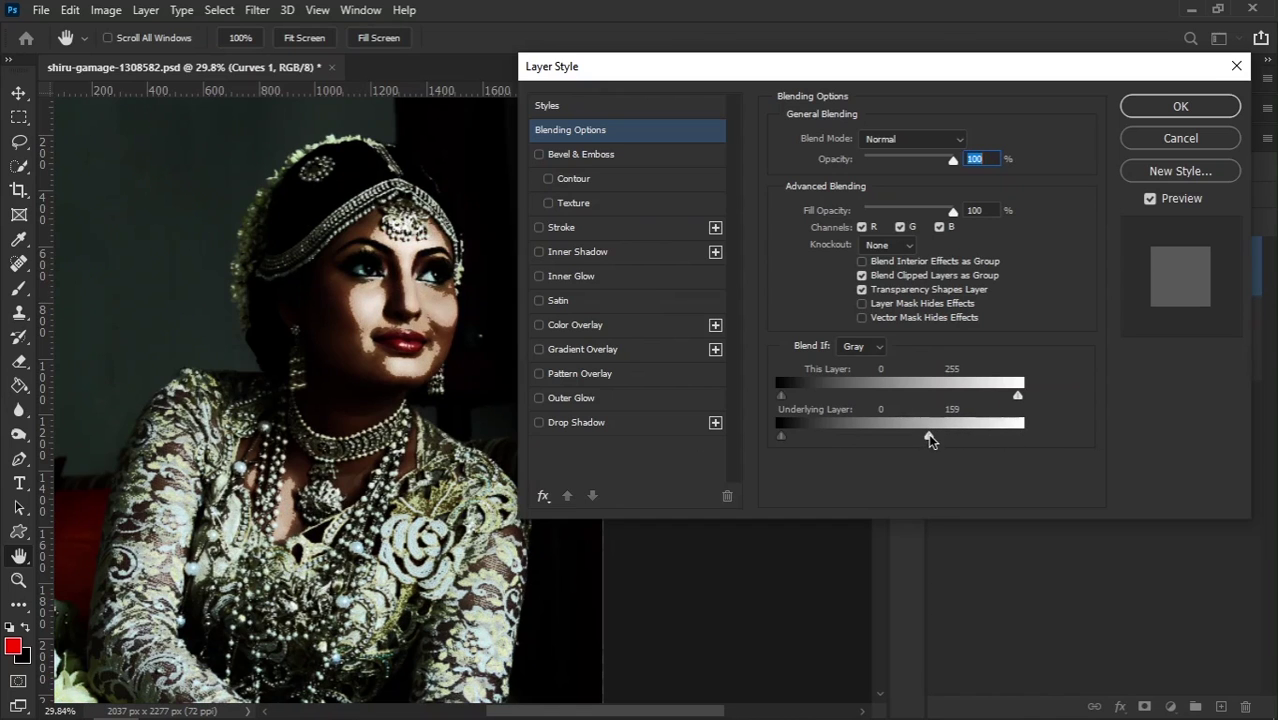
{"action": "left_click_drag", "start_coordinate": [927, 432], "coordinate": [913, 434]}
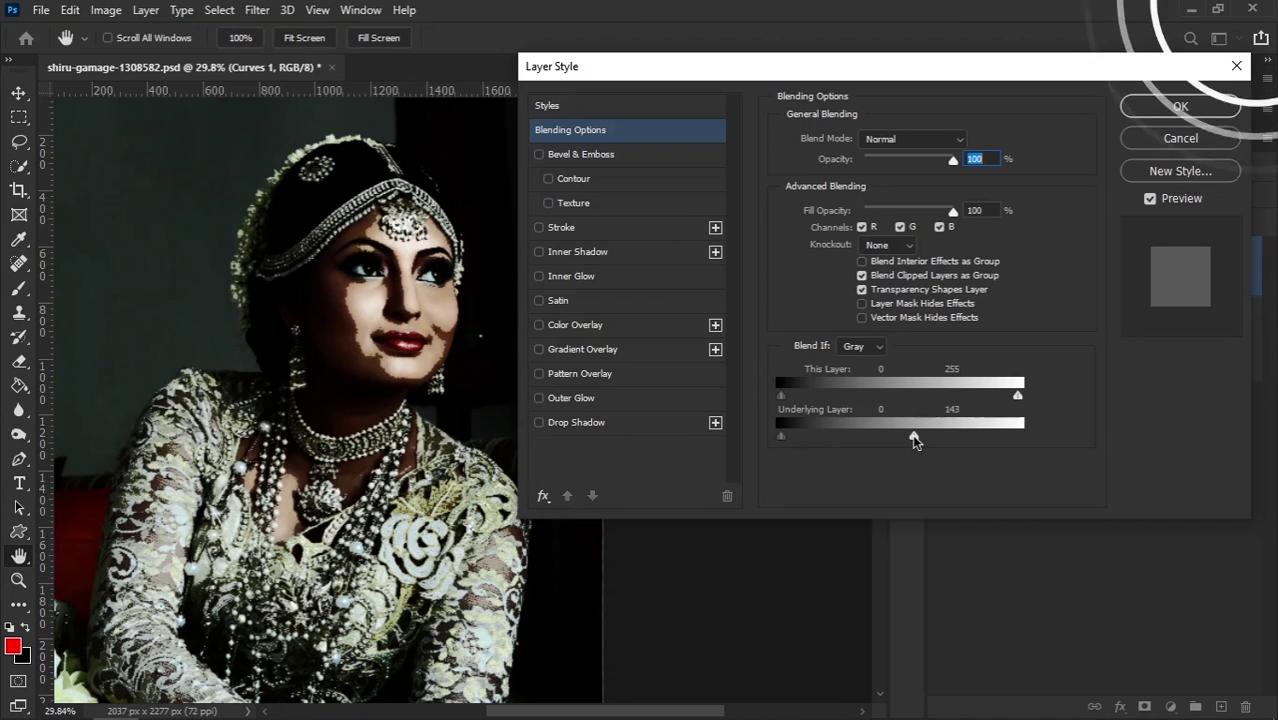
{"action": "left_click_drag", "start_coordinate": [912, 434], "coordinate": [998, 440]}
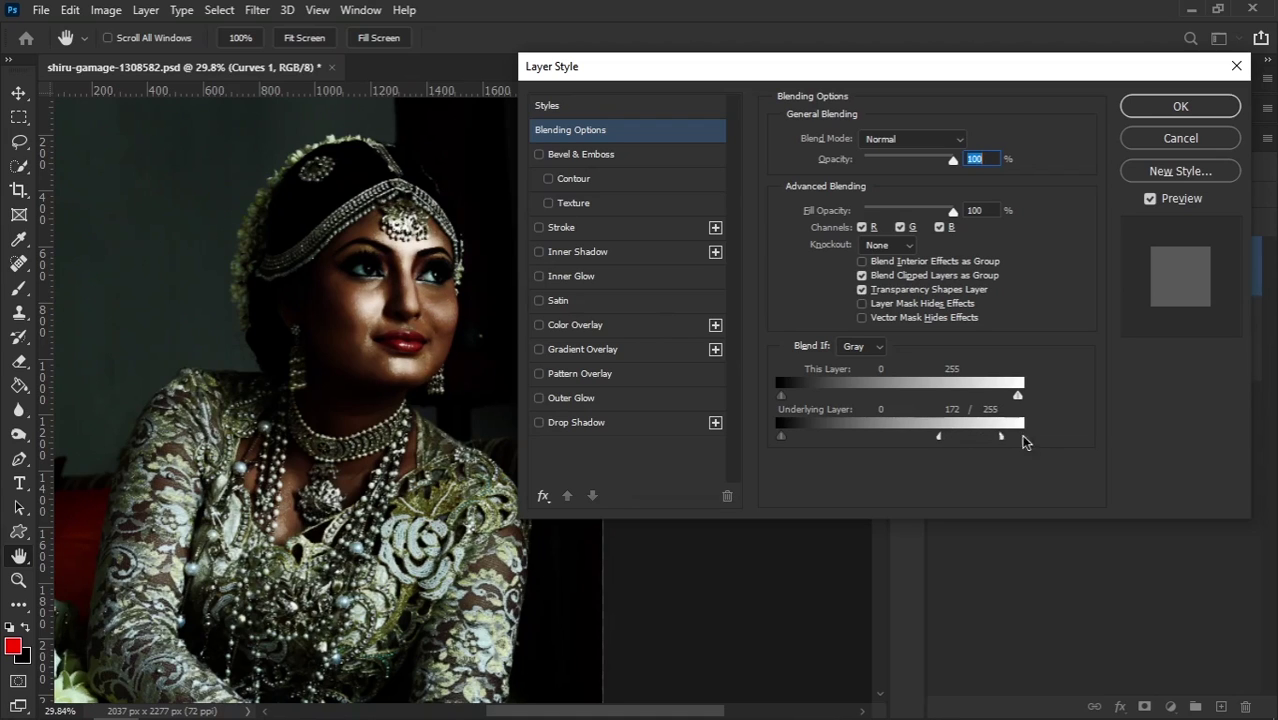
{"action": "mouse_move", "coordinate": [934, 445]}
{"action": "left_mouse_down"}
{"action": "mouse_move", "coordinate": [869, 440]}
{"action": "mouse_move", "coordinate": [823, 451]}
{"action": "mouse_move", "coordinate": [872, 452]}
{"action": "mouse_move", "coordinate": [795, 461]}
{"action": "mouse_move", "coordinate": [832, 451]}
{"action": "mouse_move", "coordinate": [810, 449]}
{"action": "left_mouse_up"}
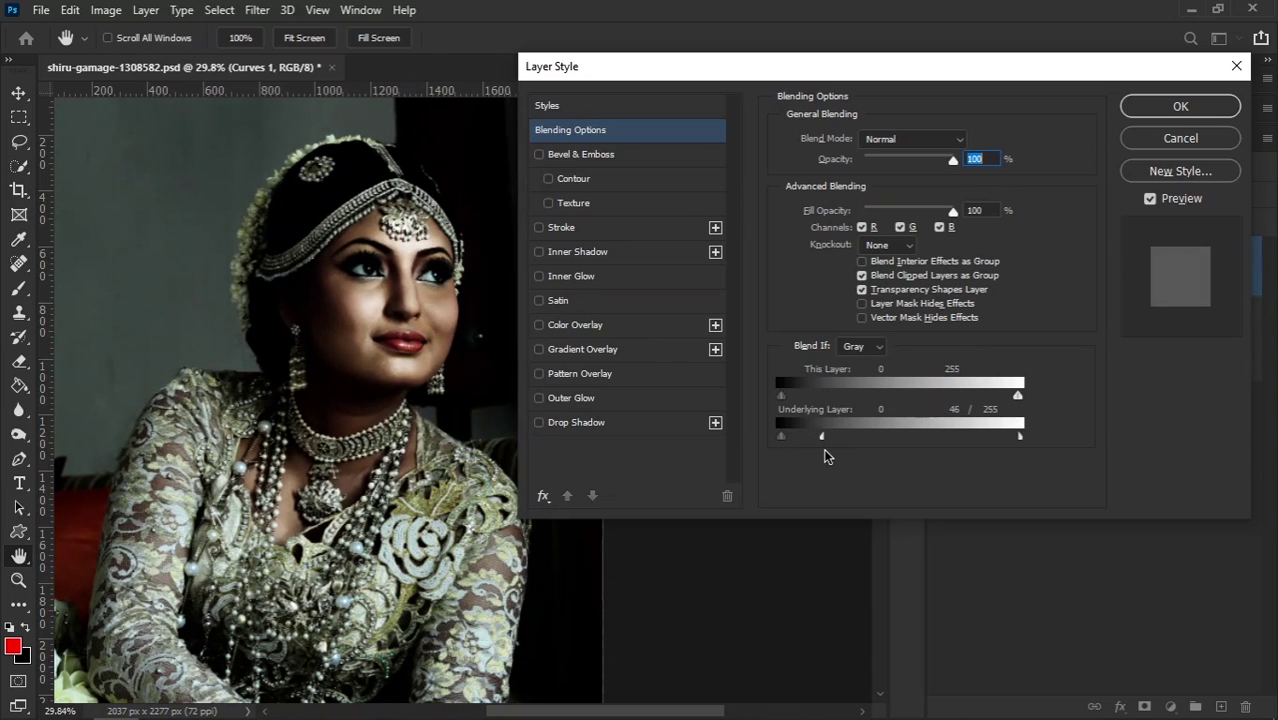
{"action": "left_click_drag", "start_coordinate": [825, 455], "coordinate": [822, 455]}
{"action": "left_click_drag", "start_coordinate": [1007, 444], "coordinate": [1047, 445]}
{"action": "left_click", "coordinate": [1178, 106]}
{"action": "scroll", "coordinate": [403, 398], "scroll_direction": "down", "scroll_amount": 2}
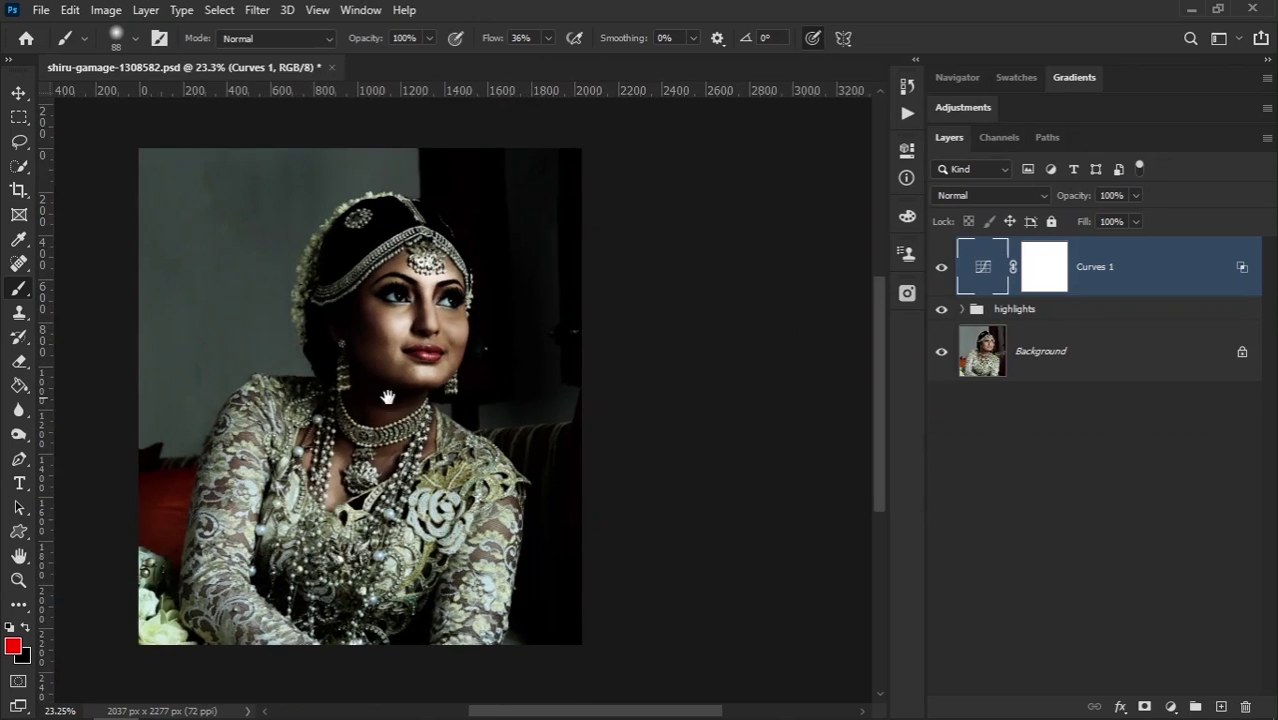
Step: Invert the Curves 1 mask to black and set a 400 px brush at 22% flow
{"action": "left_click_drag", "start_coordinate": [403, 398], "coordinate": [451, 416]}
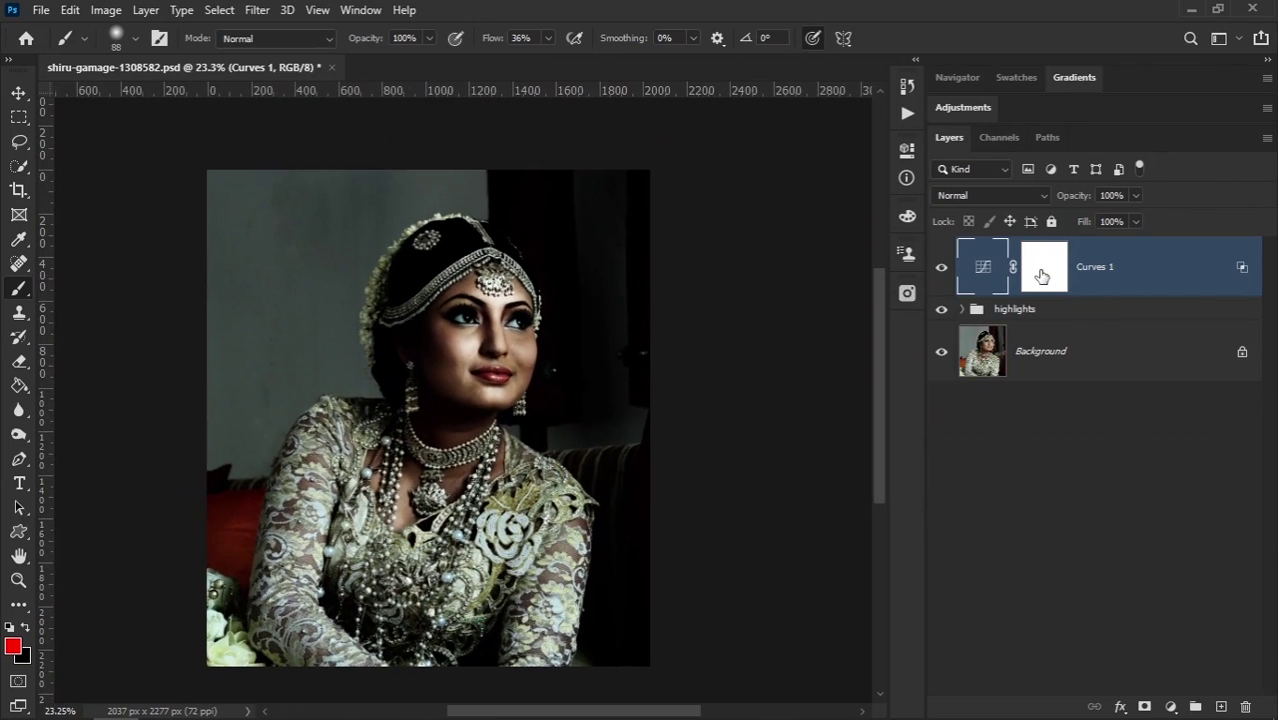
{"action": "left_click", "coordinate": [1046, 273]}
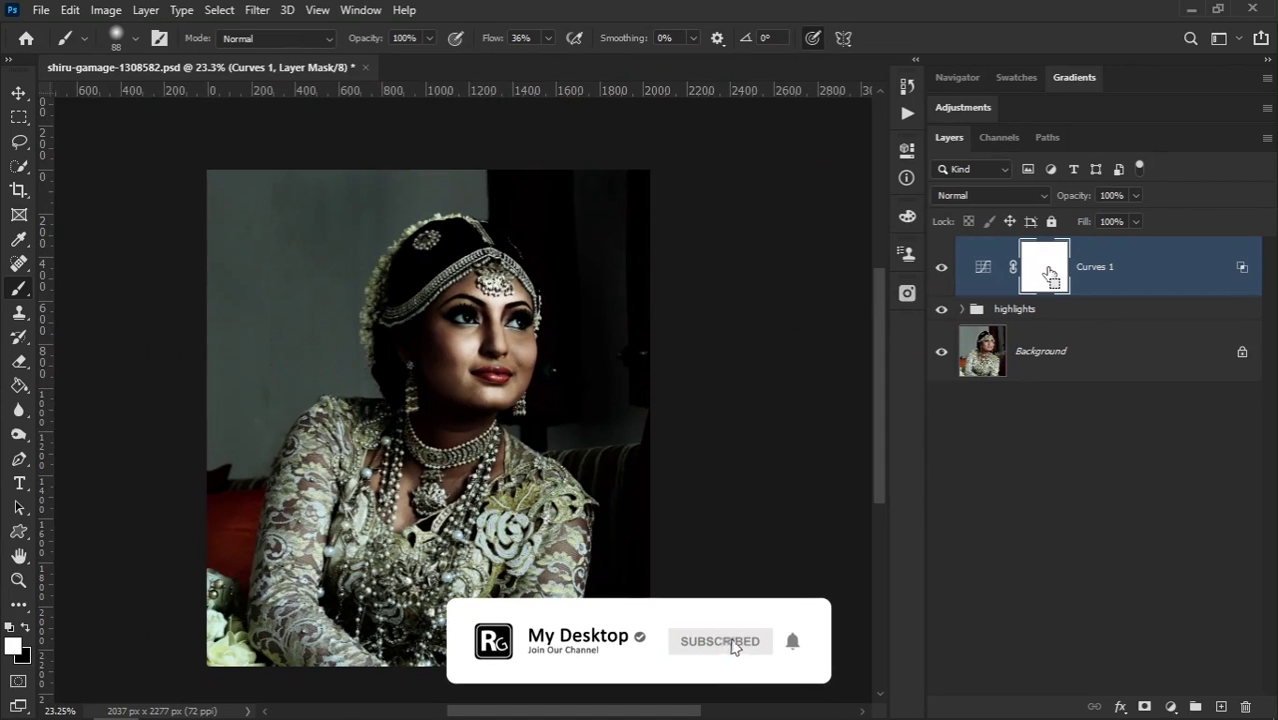
{"action": "key", "text": "ctrl+i"}
{"action": "scroll", "coordinate": [462, 333], "scroll_direction": "up", "scroll_amount": 2}
{"action": "scroll", "coordinate": [462, 333], "scroll_direction": "up", "scroll_amount": 2}
{"action": "scroll", "coordinate": [462, 333], "scroll_direction": "up", "scroll_amount": 2}
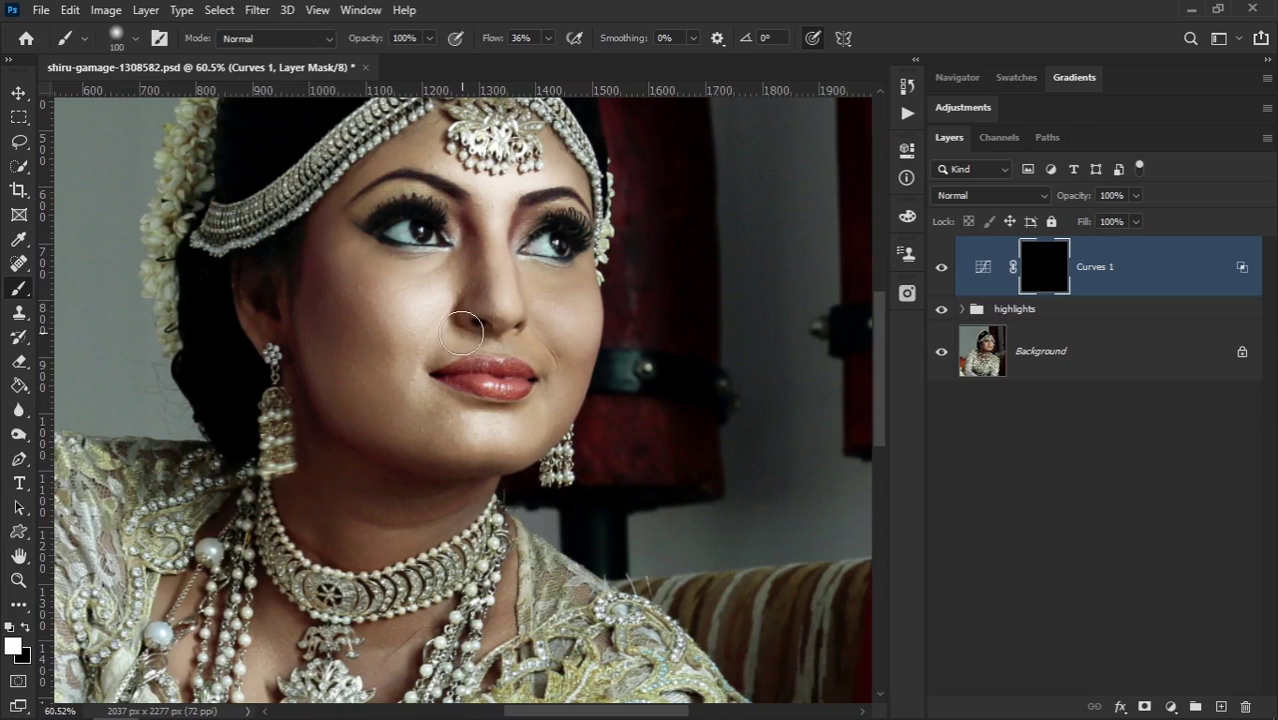
{"action": "key", "text": "bracketright"}
{"action": "key", "text": "bracketright"}
{"action": "key", "text": "bracketright"}
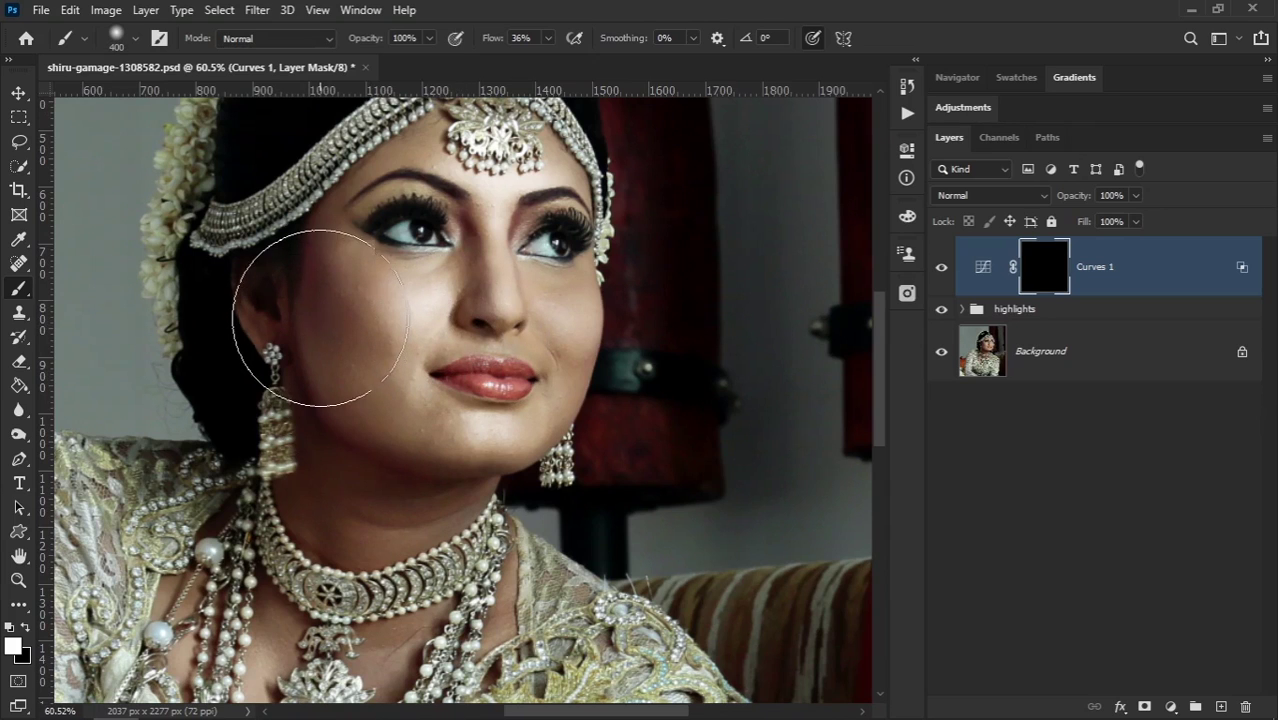
{"action": "left_click_drag", "start_coordinate": [491, 40], "coordinate": [476, 44]}
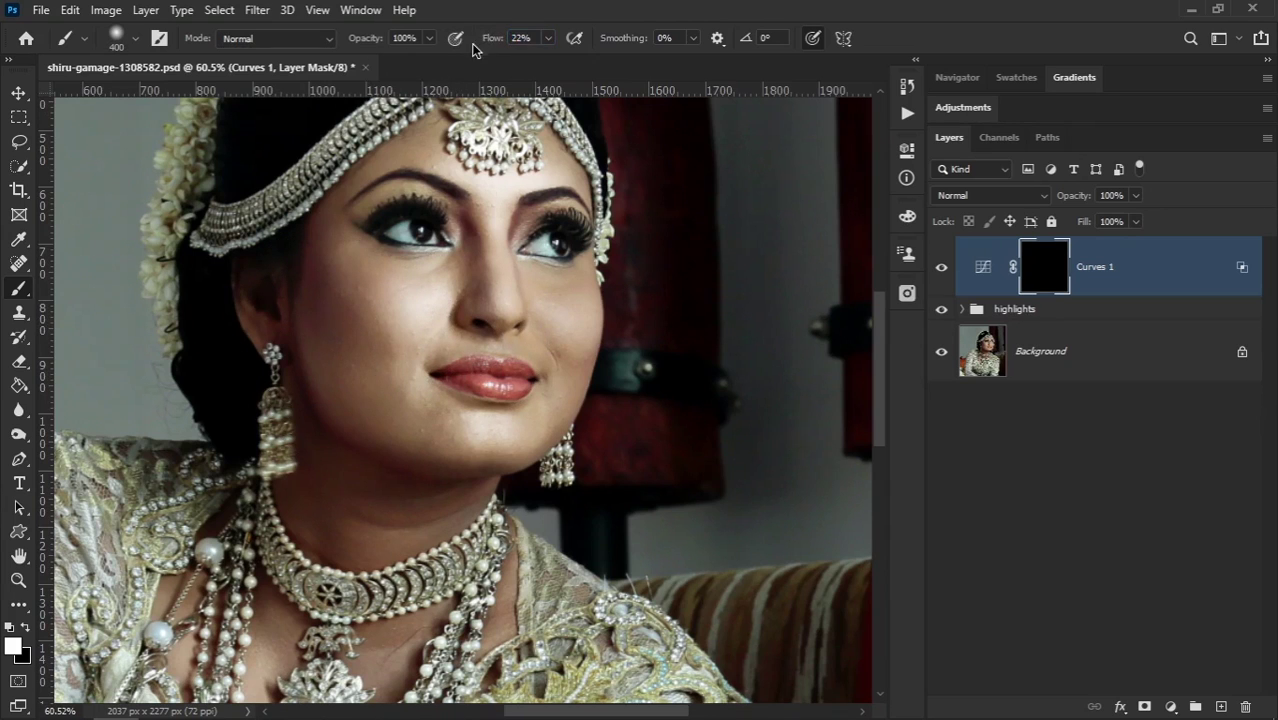
Step: Paint the darkening back along the cheek, jawline and earring at 200 px, undoing the stray face-centre stroke
{"action": "mouse_move", "coordinate": [308, 357]}
{"action": "left_mouse_down"}
{"action": "mouse_move", "coordinate": [334, 308]}
{"action": "mouse_move", "coordinate": [328, 365]}
{"action": "mouse_move", "coordinate": [352, 431]}
{"action": "left_mouse_up"}
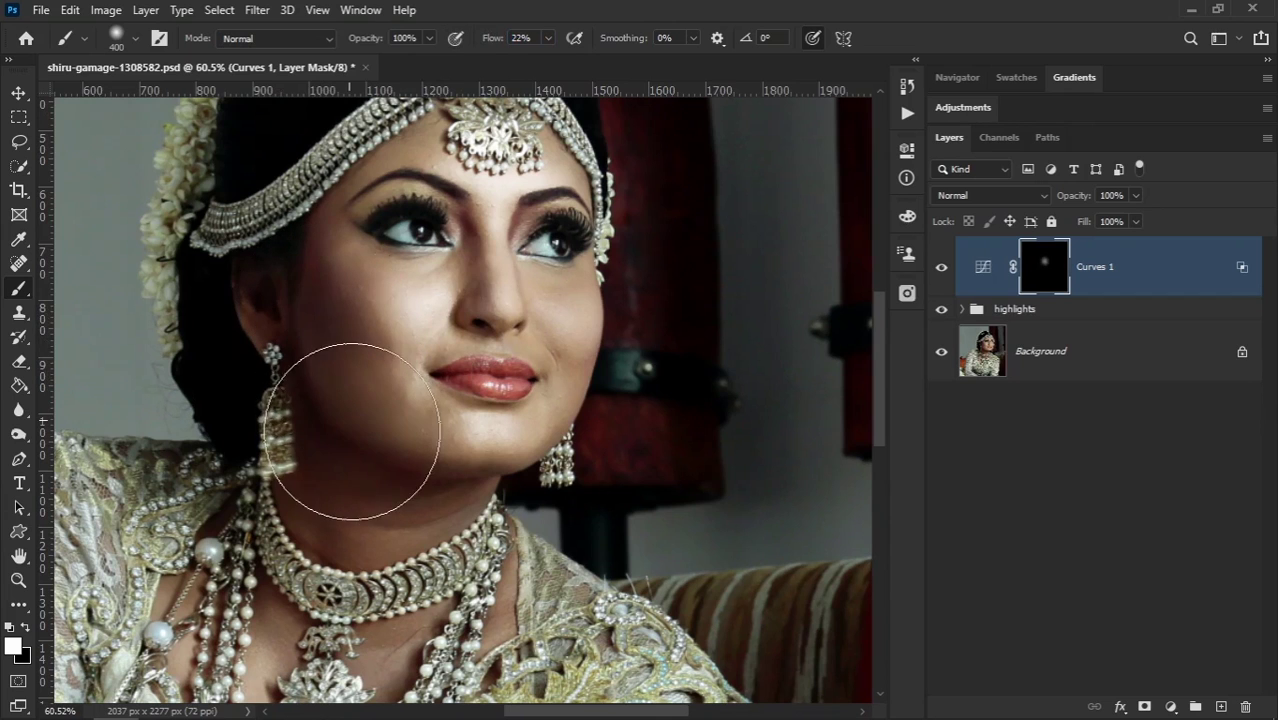
{"action": "left_click_drag", "start_coordinate": [371, 484], "coordinate": [397, 357]}
{"action": "key", "text": "bracketleft"}
{"action": "key", "text": "bracketleft"}
{"action": "key", "text": "bracketleft"}
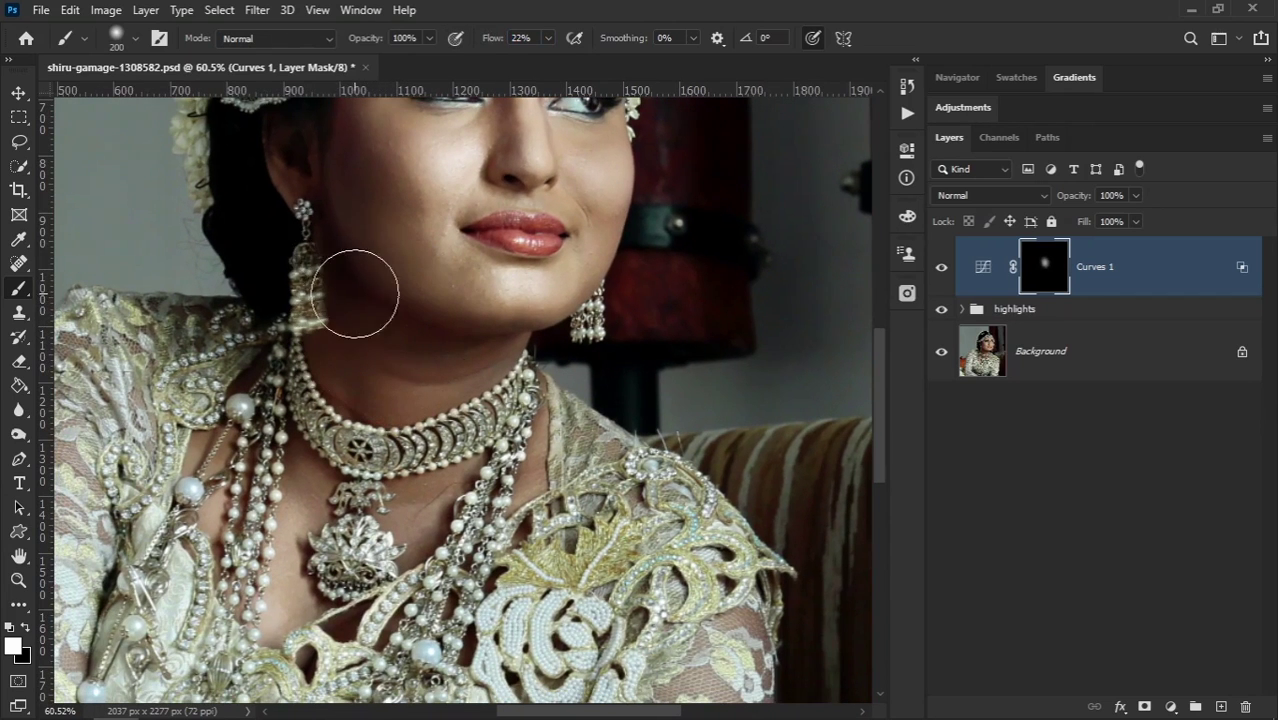
{"action": "left_click_drag", "start_coordinate": [402, 334], "coordinate": [374, 276]}
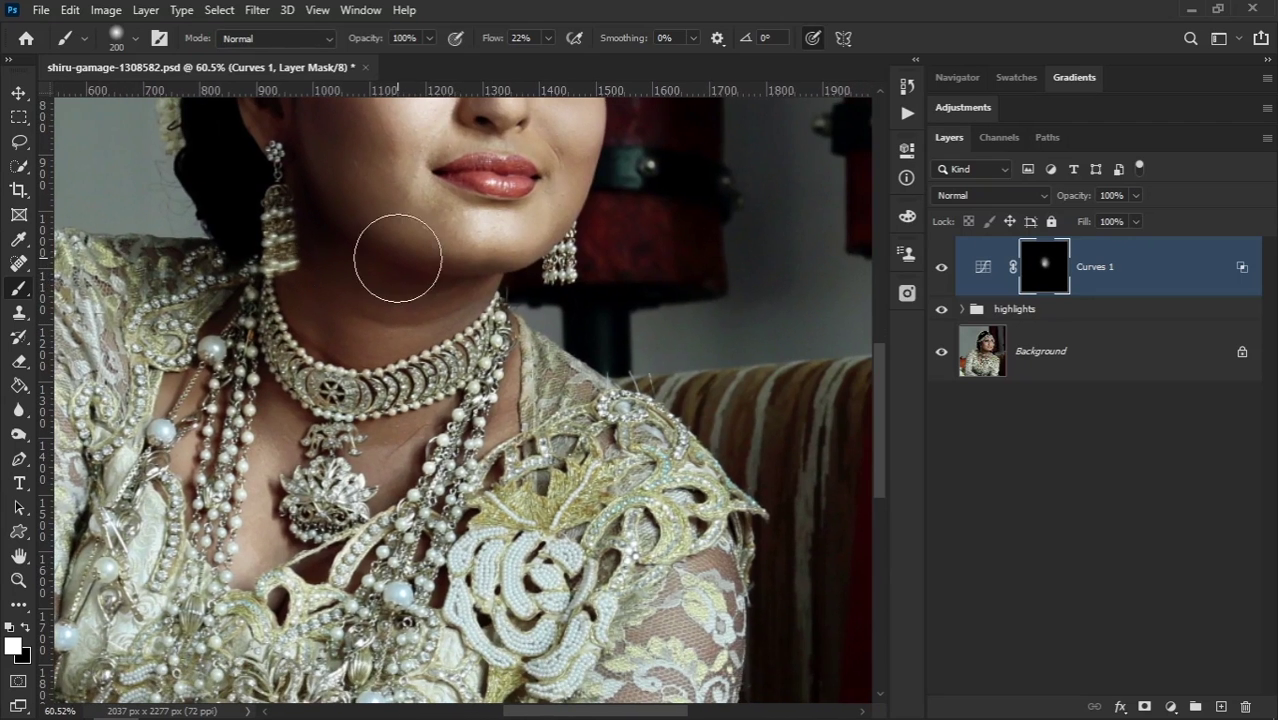
{"action": "left_click_drag", "start_coordinate": [465, 300], "coordinate": [386, 334]}
{"action": "left_click_drag", "start_coordinate": [457, 301], "coordinate": [399, 419]}
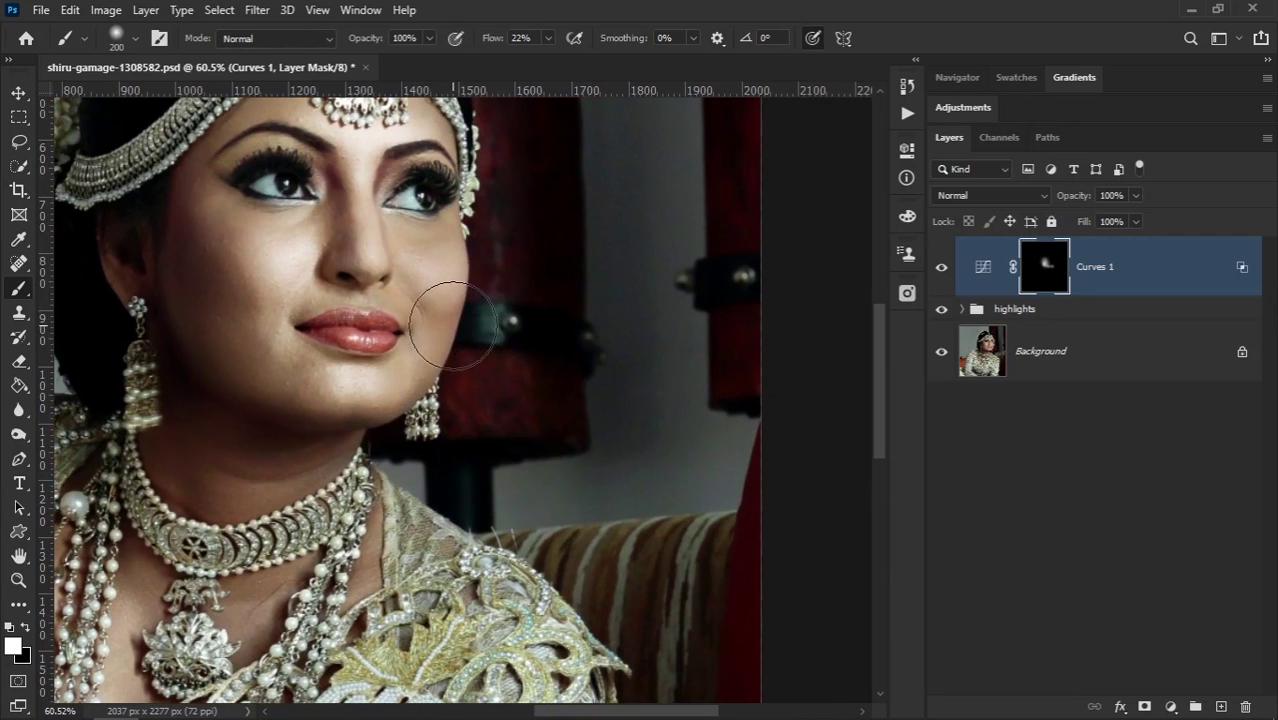
{"action": "left_click_drag", "start_coordinate": [449, 374], "coordinate": [463, 469]}
{"action": "left_click_drag", "start_coordinate": [420, 360], "coordinate": [385, 250]}
{"action": "key", "text": "ctrl+z"}
{"action": "key", "text": "ctrl+z"}
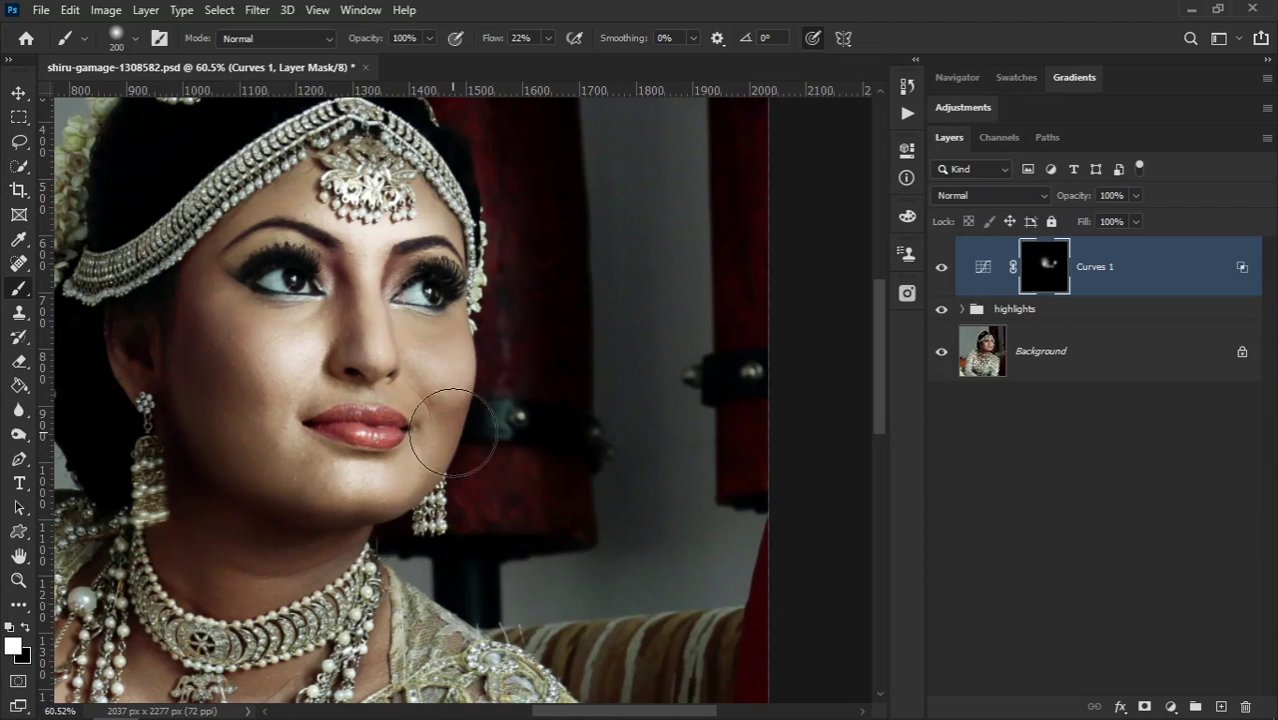
Step: Scroll around the portrait to review the painted jaw, neck and chest areas
{"action": "mouse_move", "coordinate": [434, 442]}
{"action": "left_mouse_down"}
{"action": "mouse_move", "coordinate": [434, 370]}
{"action": "mouse_move", "coordinate": [455, 529]}
{"action": "left_mouse_up"}
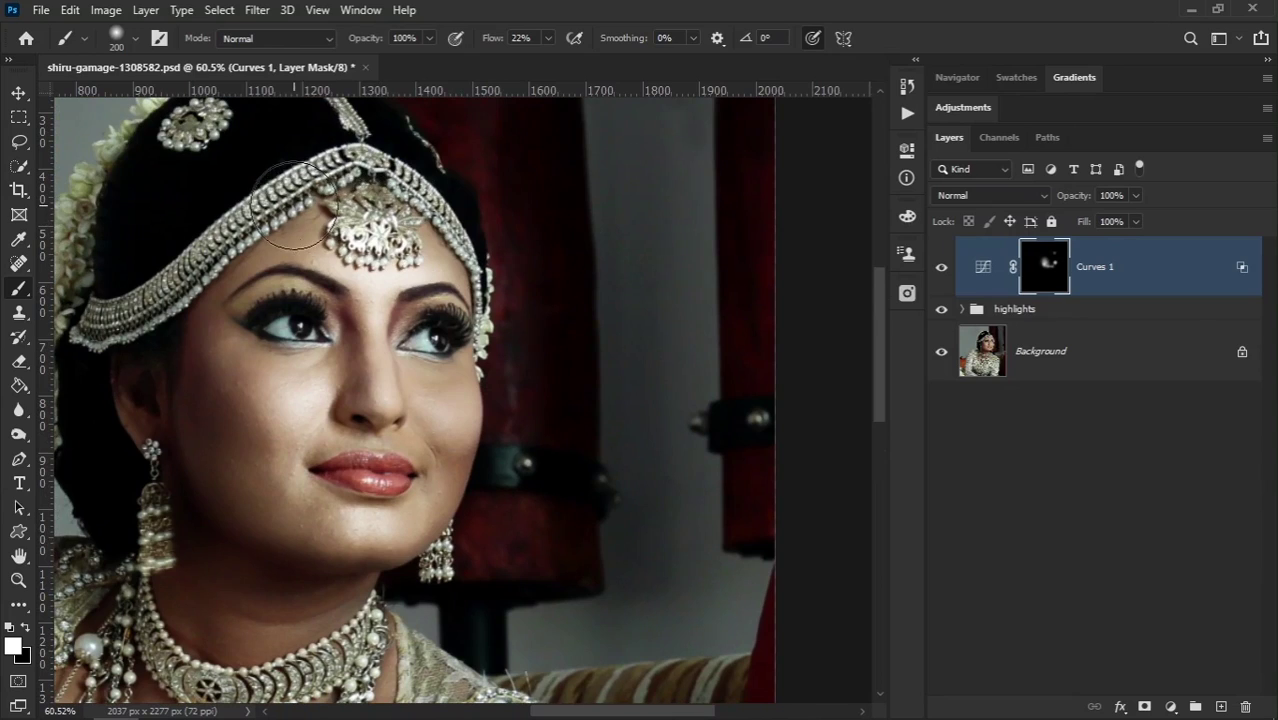
{"action": "scroll", "coordinate": [400, 400], "scroll_direction": "left", "scroll_amount": 4}
{"action": "scroll", "coordinate": [400, 400], "scroll_direction": "down", "scroll_amount": 5}
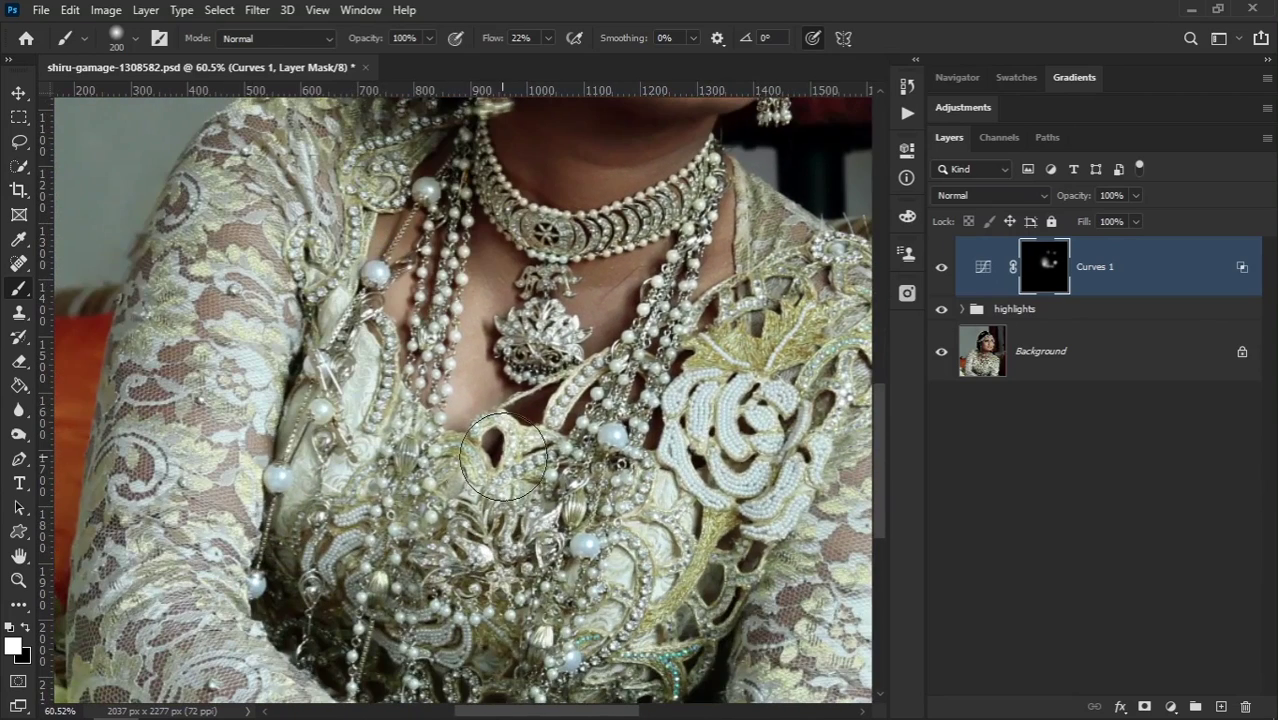
{"action": "scroll", "coordinate": [500, 420], "scroll_direction": "right", "scroll_amount": 3}
{"action": "scroll", "coordinate": [500, 380], "scroll_direction": "up", "scroll_amount": 1}
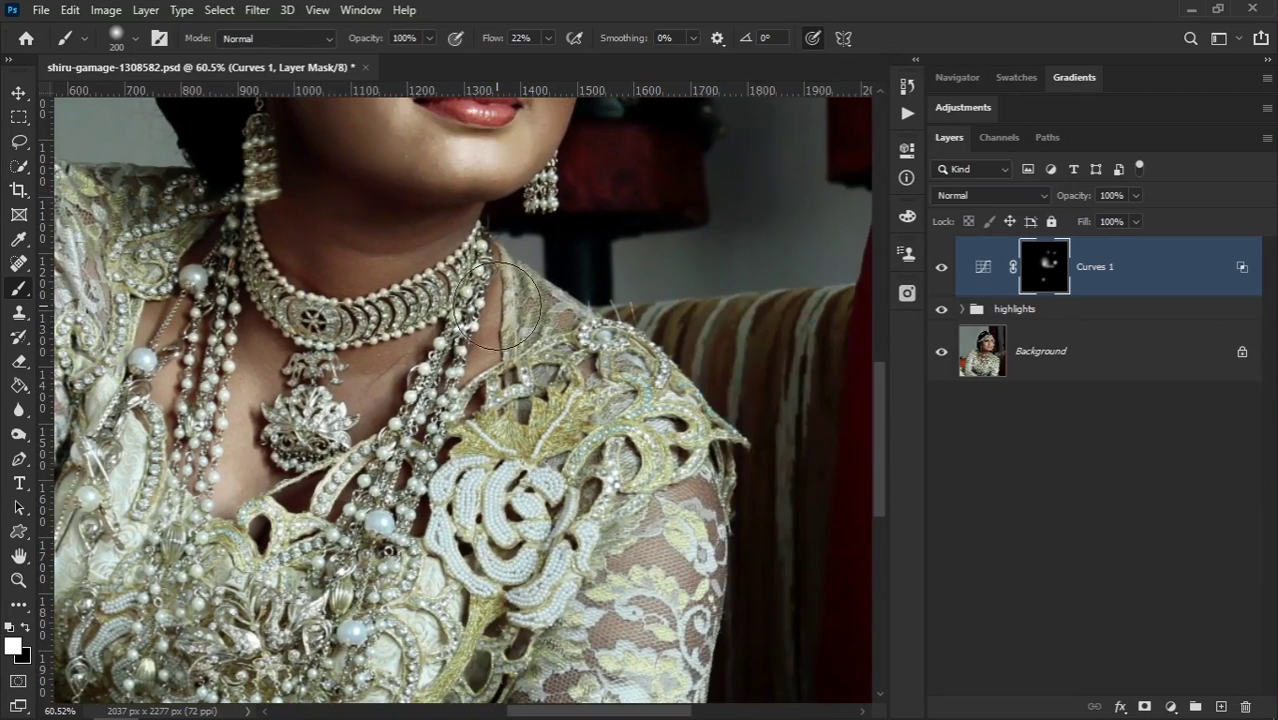
{"action": "scroll", "coordinate": [390, 340], "scroll_direction": "left", "scroll_amount": 2}
{"action": "scroll", "coordinate": [390, 340], "scroll_direction": "up", "scroll_amount": 1}
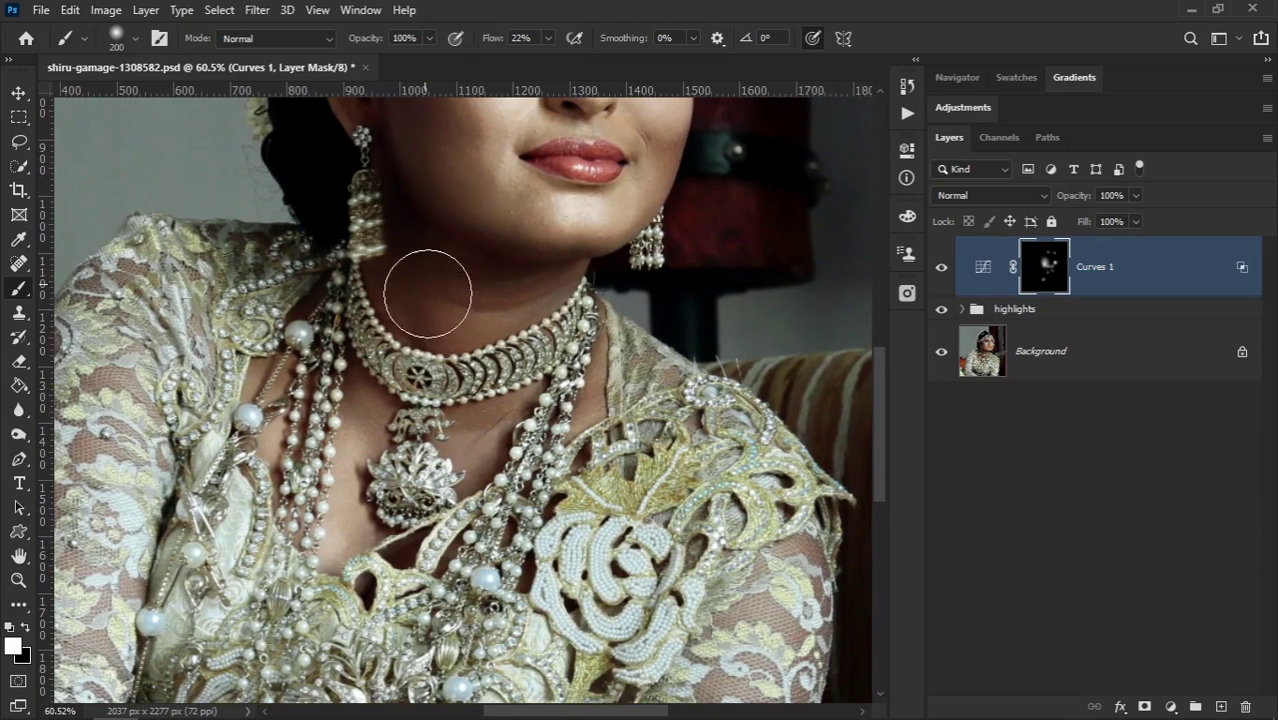
{"action": "scroll", "coordinate": [300, 345], "scroll_direction": "down", "scroll_amount": 1}
{"action": "scroll", "coordinate": [300, 345], "scroll_direction": "left", "scroll_amount": 1}
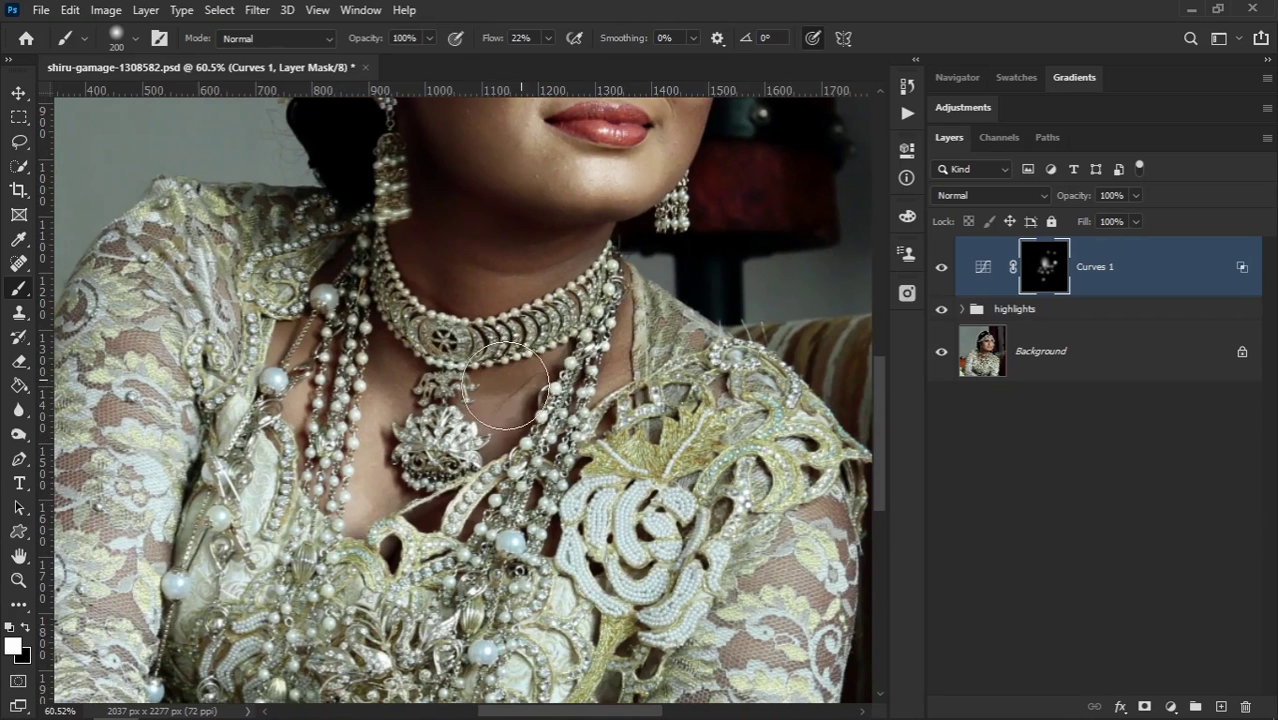
{"action": "scroll", "coordinate": [513, 380], "scroll_direction": "down", "scroll_amount": 2}
{"action": "scroll", "coordinate": [505, 410], "scroll_direction": "down", "scroll_amount": 2}
{"action": "scroll", "coordinate": [495, 447], "scroll_direction": "down", "scroll_amount": 1}
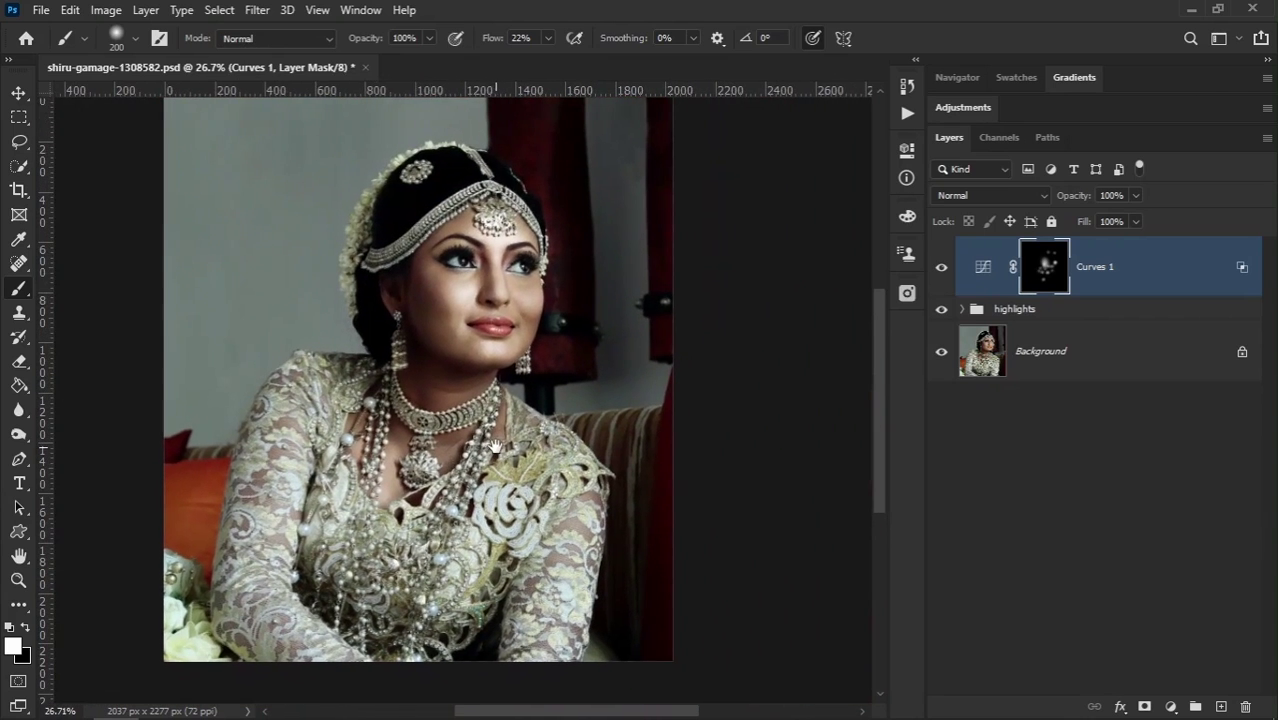
Step: Compare with the original, zoom to the lips, and select the body layer in the expanded highlights group
{"action": "left_click", "coordinate": [941, 352], "text": "alt"}
{"action": "left_click", "coordinate": [941, 352], "text": "alt"}
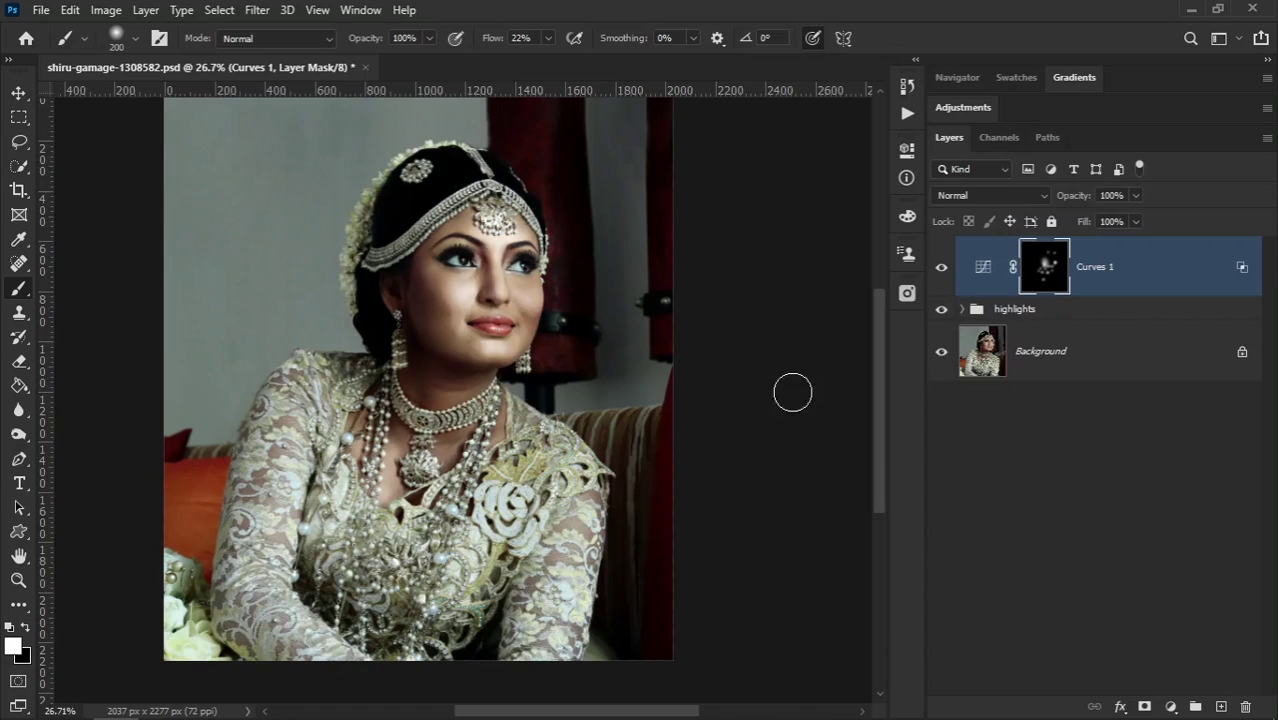
{"action": "left_click_drag", "start_coordinate": [452, 338], "coordinate": [540, 378]}
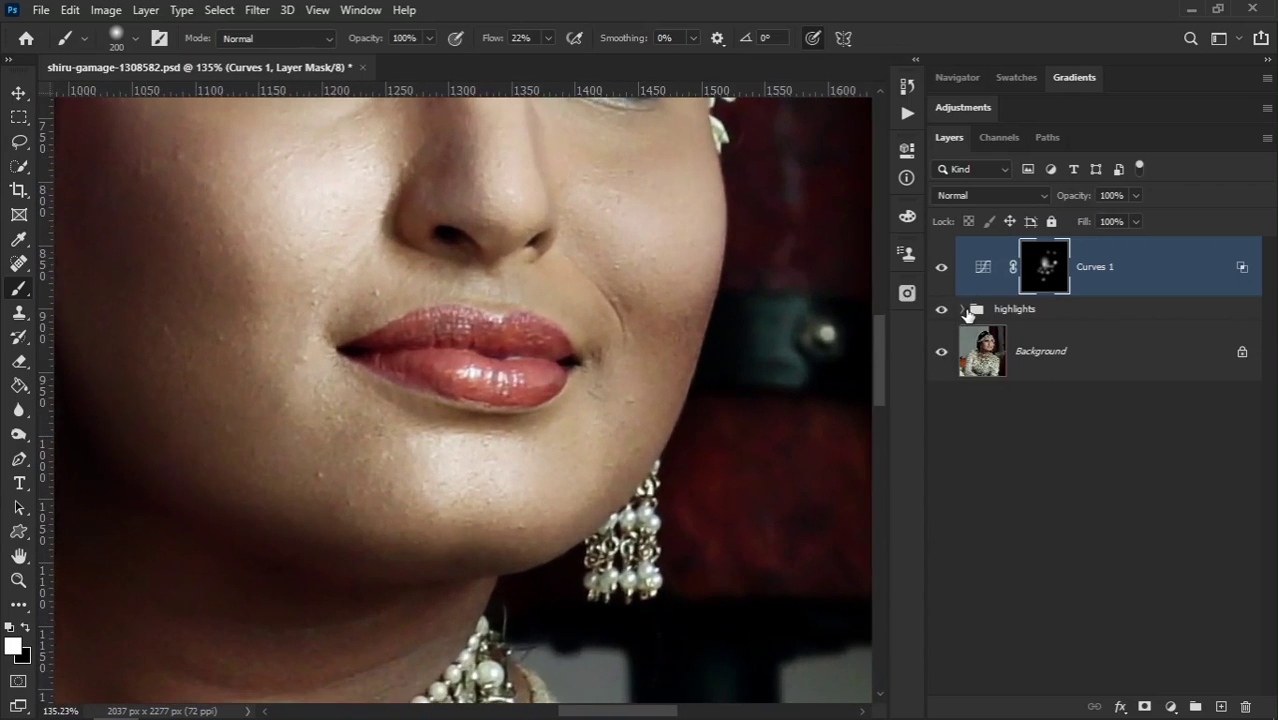
{"action": "left_click", "coordinate": [964, 310]}
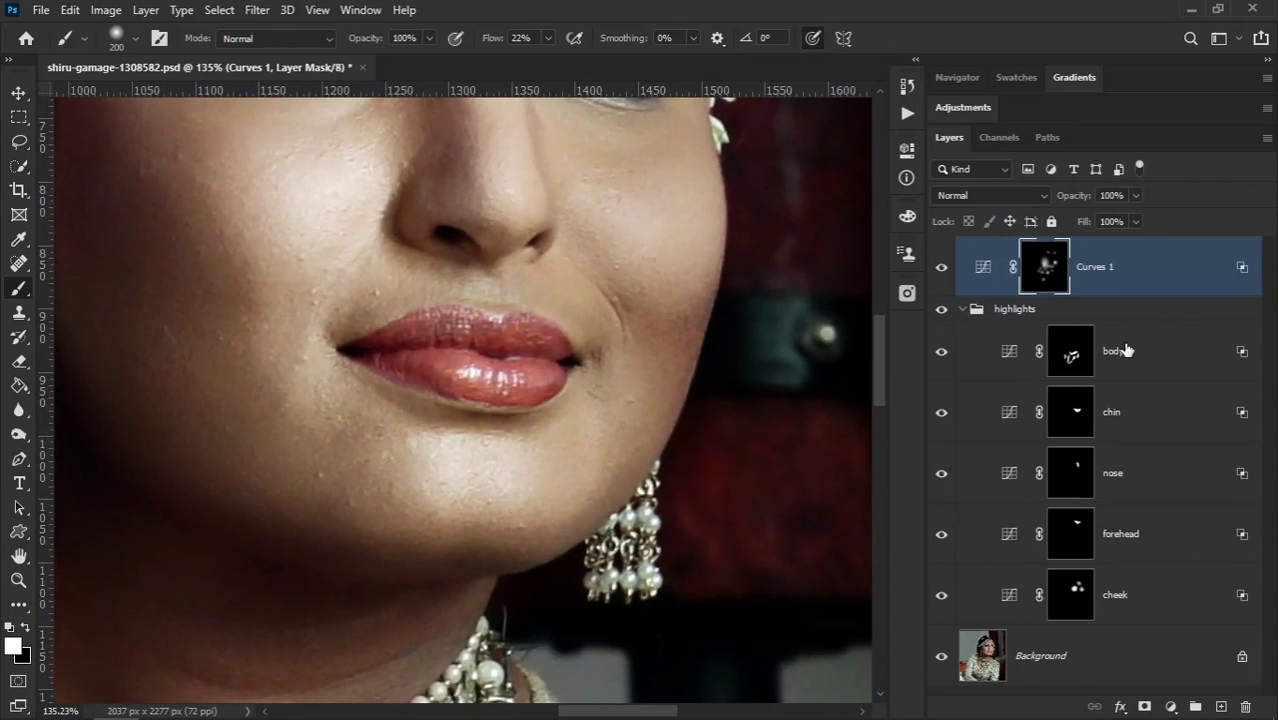
{"action": "left_click", "coordinate": [1140, 348]}
{"action": "left_click", "coordinate": [1172, 707]}
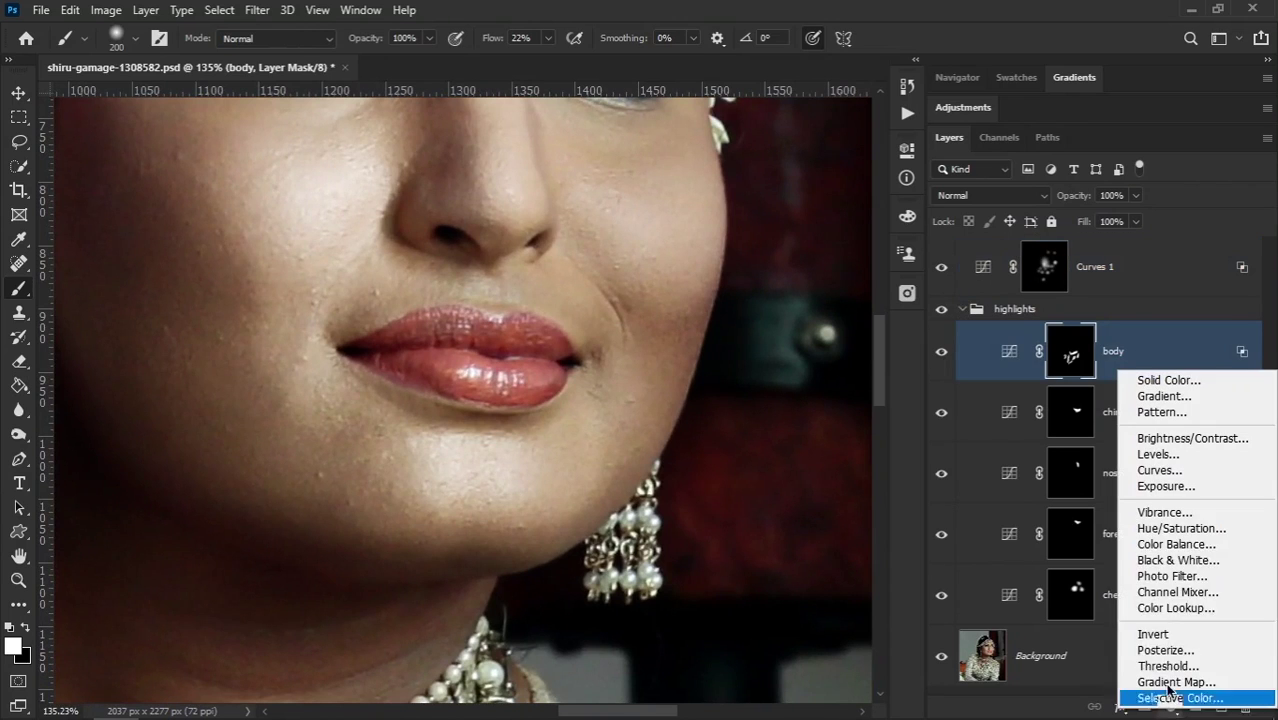
Step: Add a Curves 2 layer with its RGB midtone lifted to about 97→162
{"action": "left_click", "coordinate": [1163, 471]}
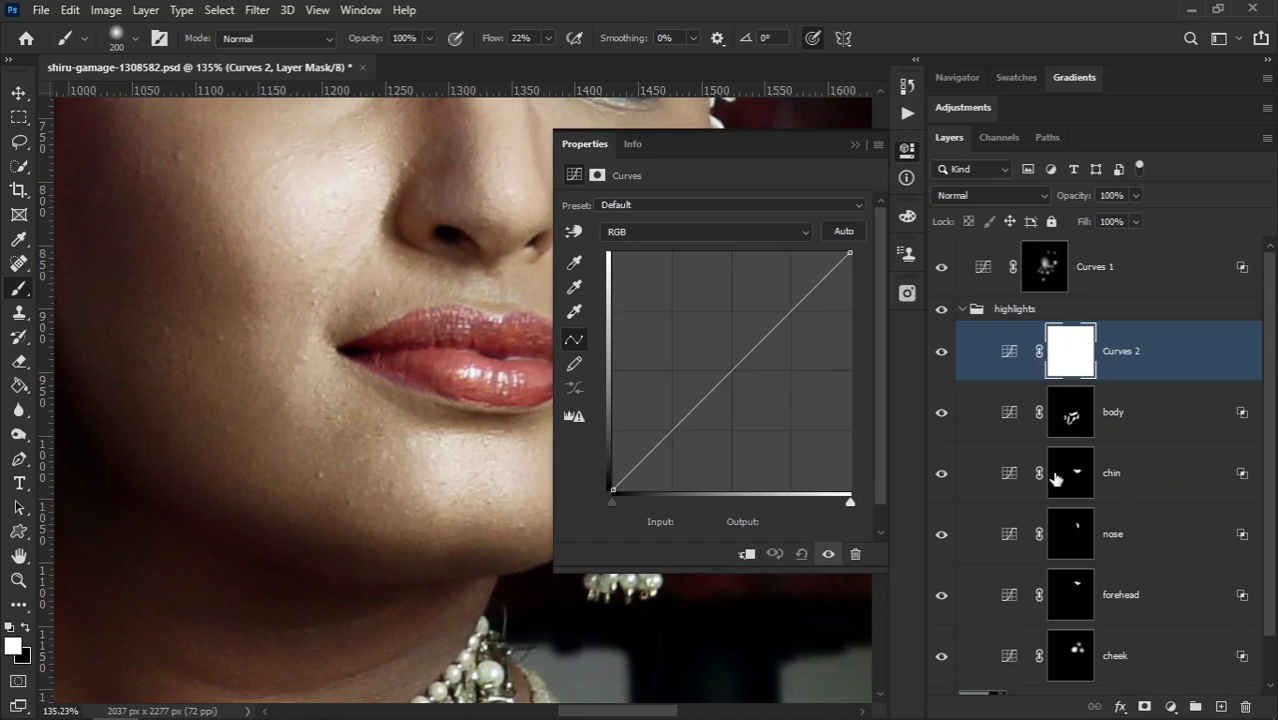
{"action": "left_click_drag", "start_coordinate": [733, 367], "coordinate": [706, 344]}
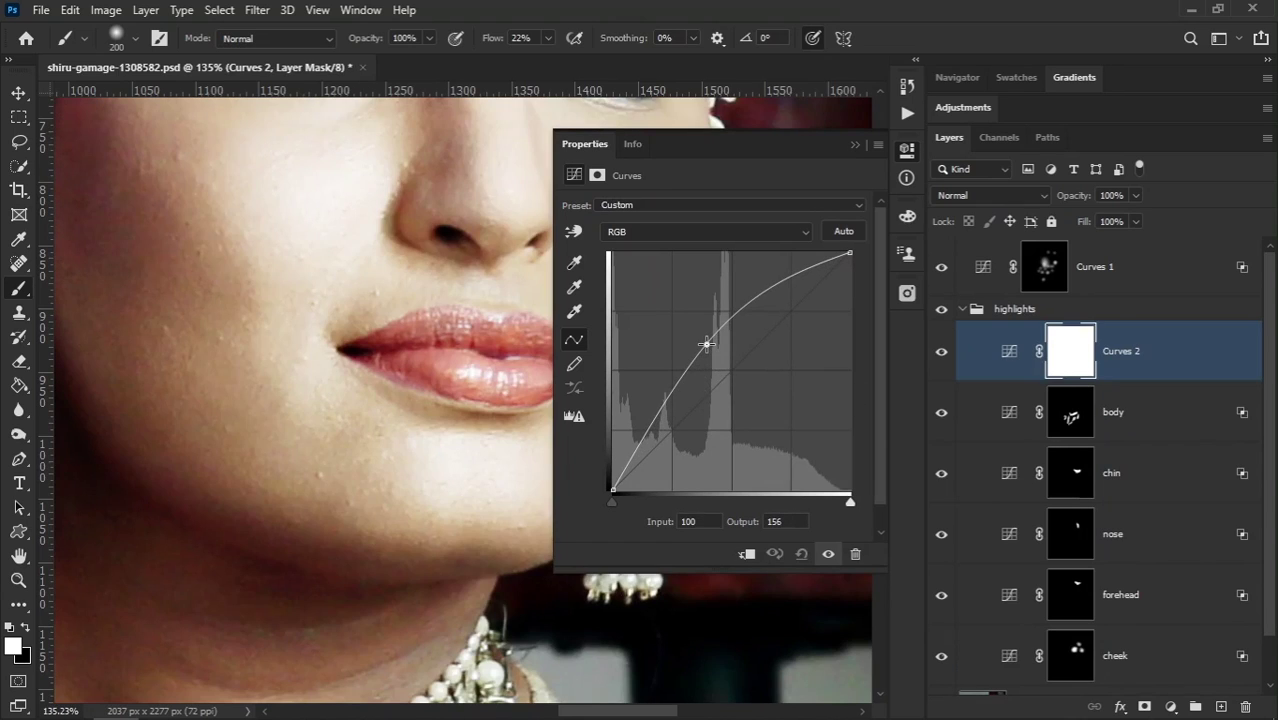
{"action": "left_click_drag", "start_coordinate": [706, 344], "coordinate": [704, 339]}
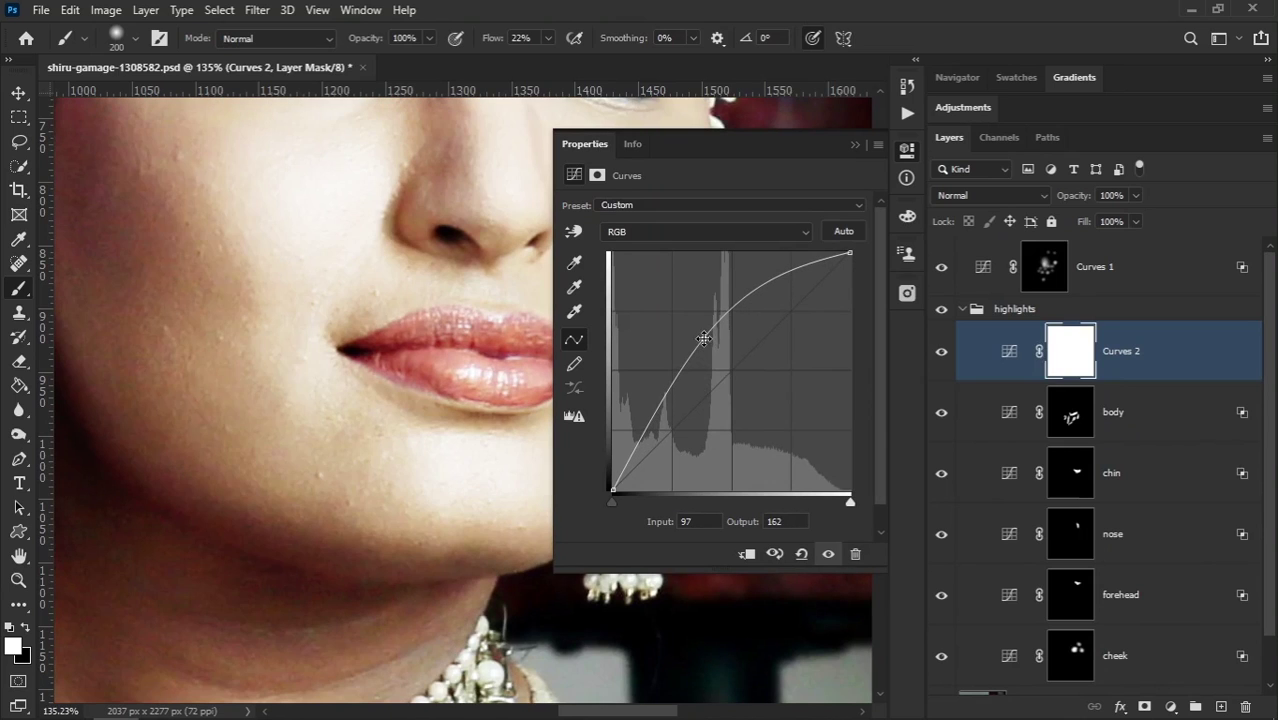
{"action": "left_click_drag", "start_coordinate": [535, 386], "coordinate": [450, 394]}
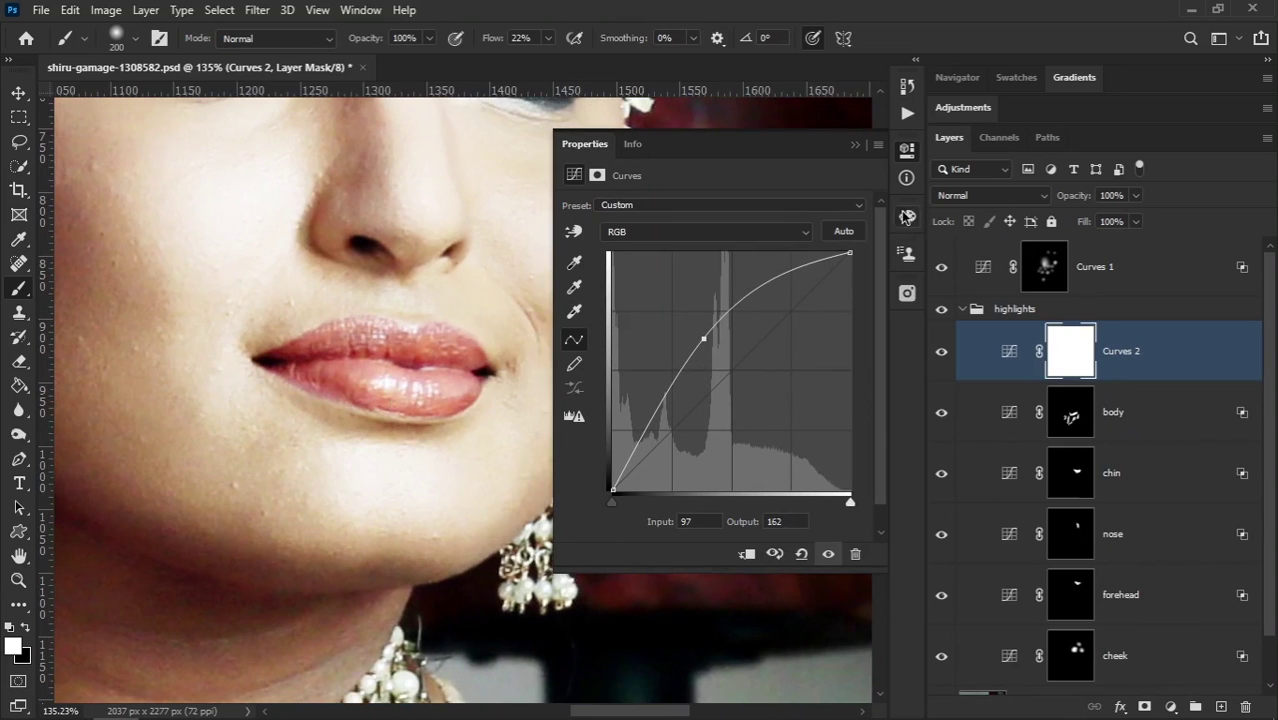
{"action": "left_click", "coordinate": [856, 146]}
{"action": "left_click", "coordinate": [1029, 352]}
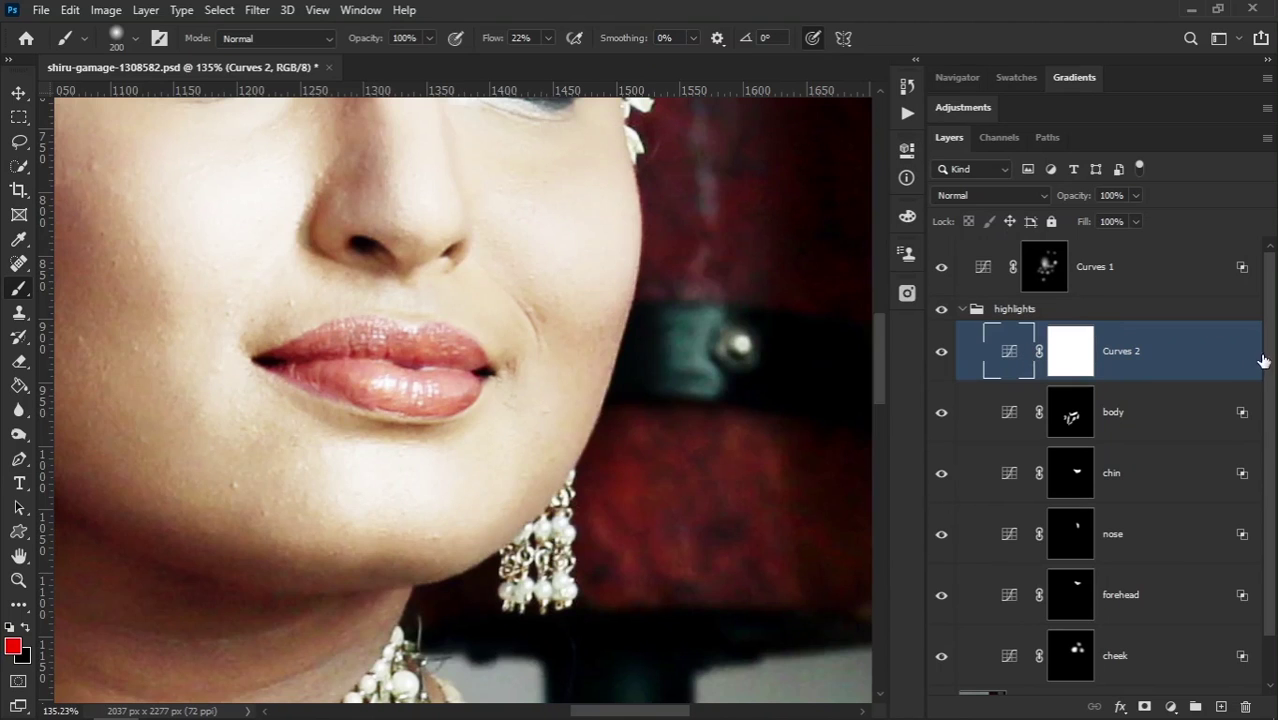
Step: Split Curves 2's Blend If Underlying Layer black slider to 105/255 for a feathered blend
{"action": "double_click", "coordinate": [1166, 362]}
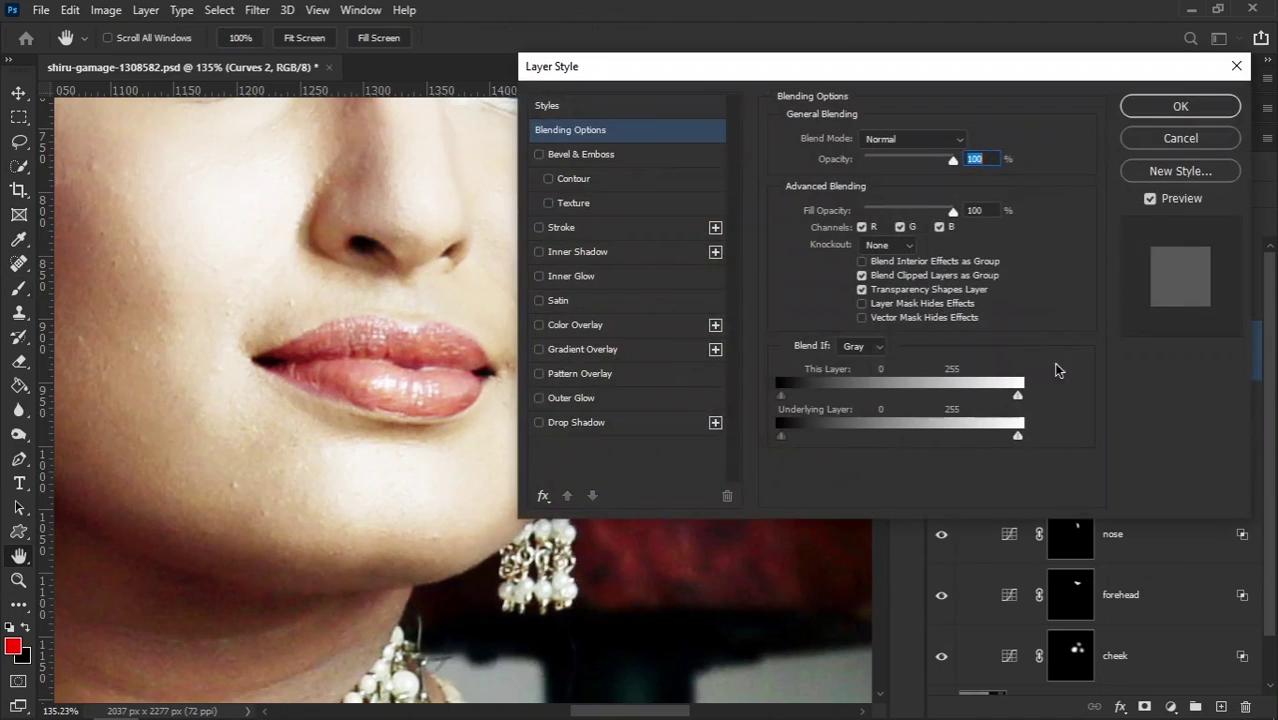
{"action": "left_click_drag", "start_coordinate": [839, 84], "coordinate": [855, 74]}
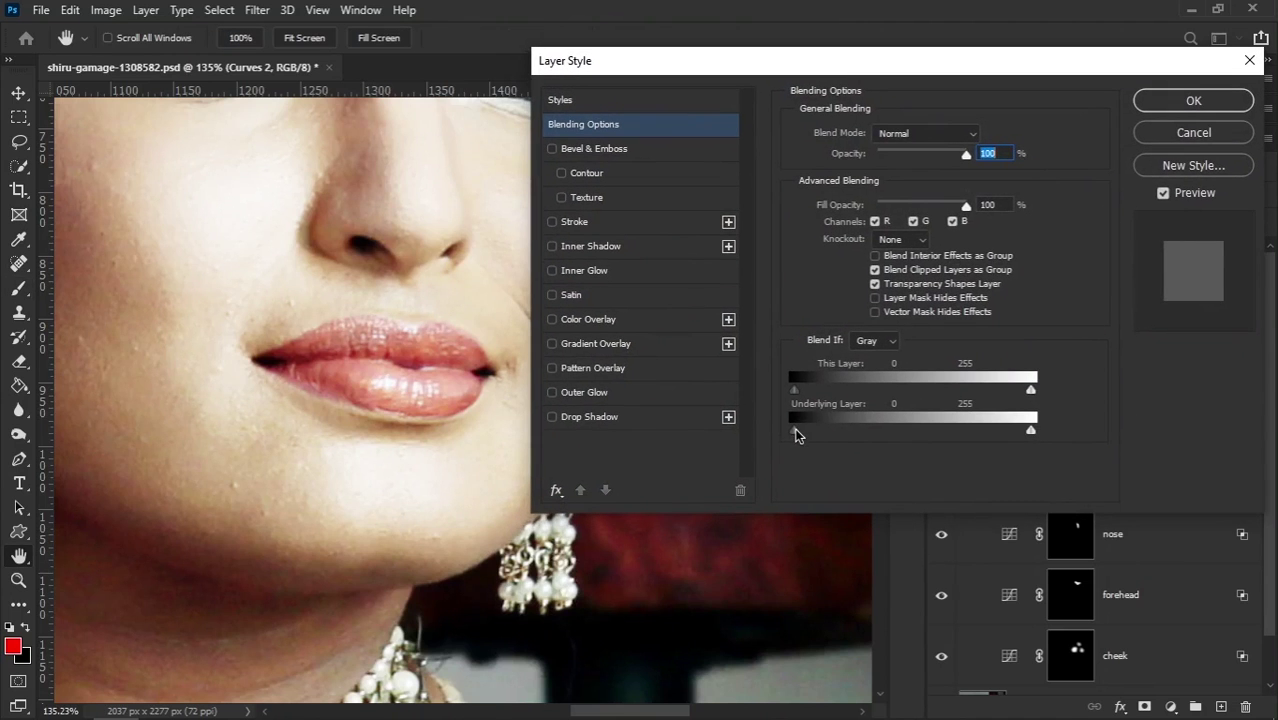
{"action": "left_click_drag", "start_coordinate": [808, 437], "coordinate": [895, 441]}
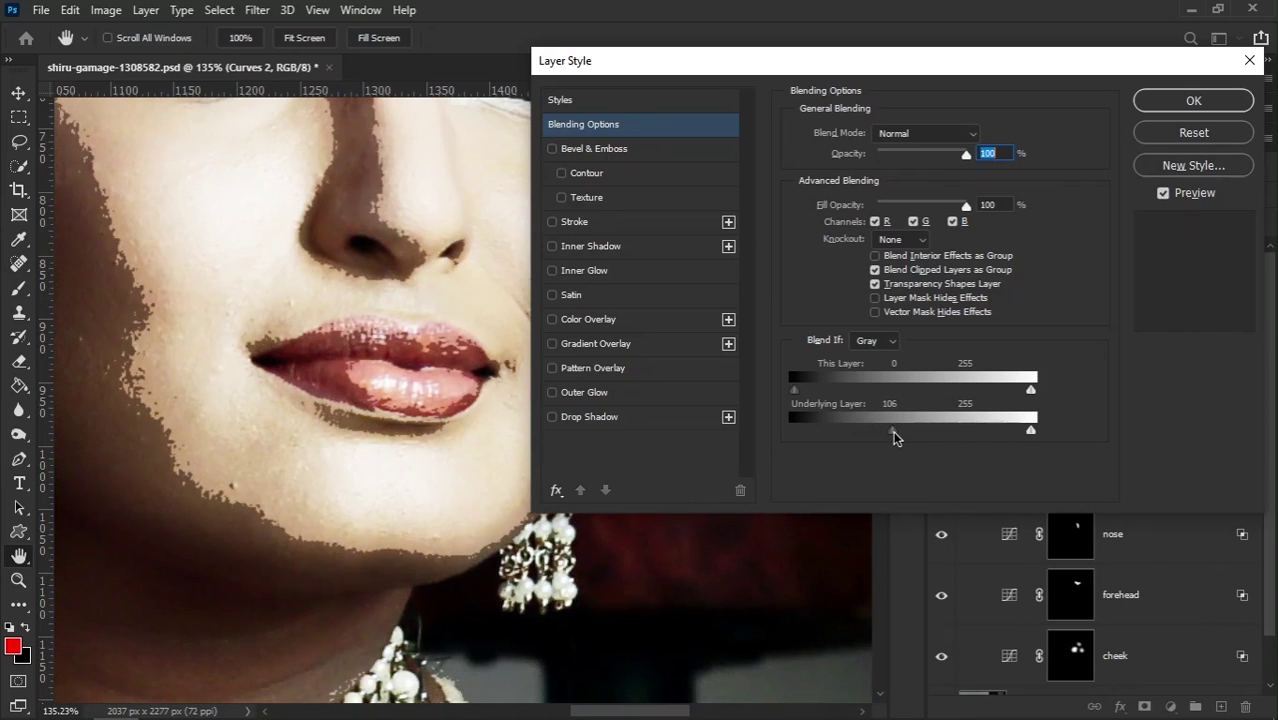
{"action": "left_click_drag", "start_coordinate": [896, 437], "coordinate": [1099, 437]}
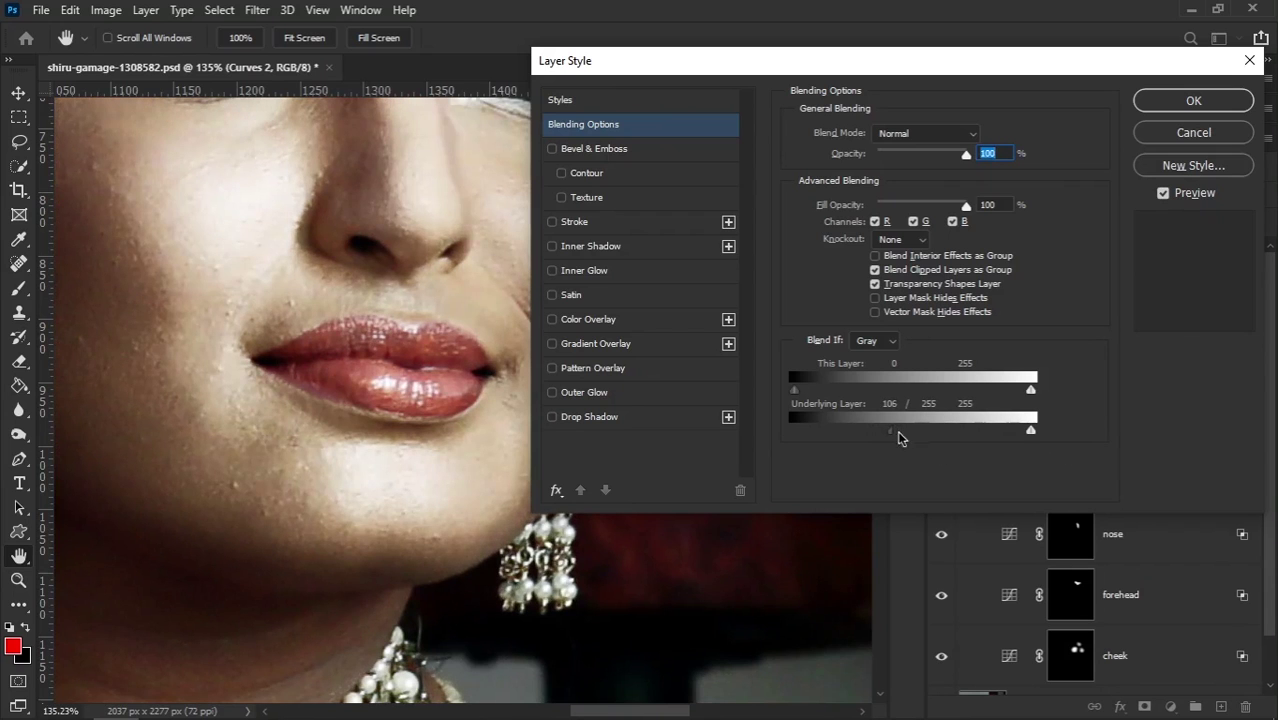
{"action": "mouse_move", "coordinate": [873, 440]}
{"action": "left_mouse_down"}
{"action": "mouse_move", "coordinate": [824, 444]}
{"action": "mouse_move", "coordinate": [877, 437]}
{"action": "left_mouse_up"}
{"action": "left_click", "coordinate": [1186, 101]}
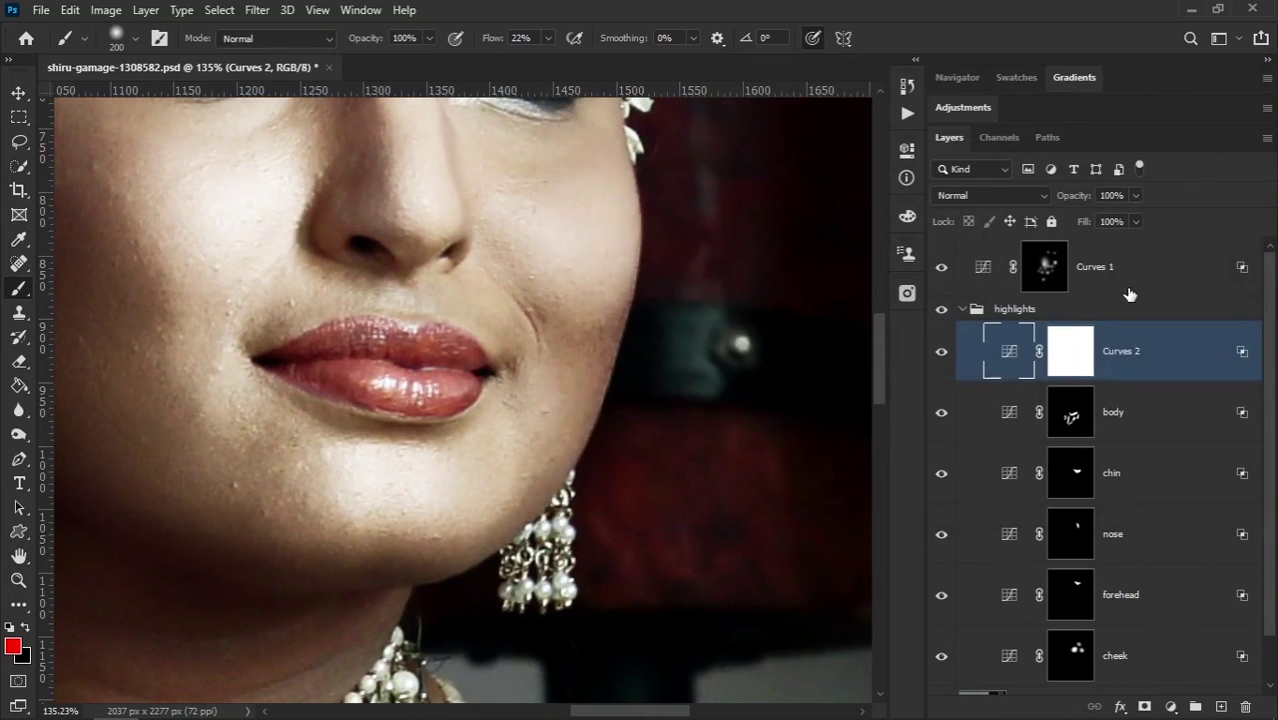
Step: Invert the Curves 2 mask to black and paint with a smaller brush on the lower-lip highlight
{"action": "left_click", "coordinate": [1076, 360]}
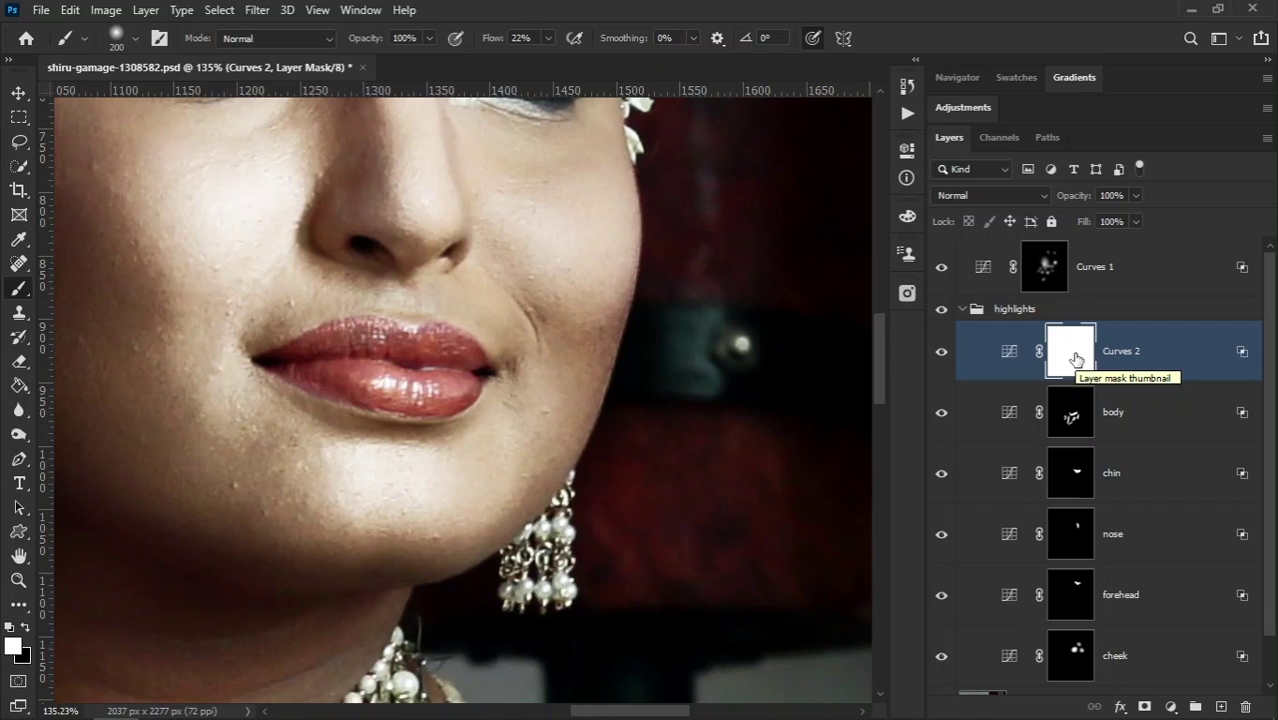
{"action": "left_click_drag", "start_coordinate": [1076, 359], "coordinate": [1077, 360]}
{"action": "key", "text": "ctrl+i"}
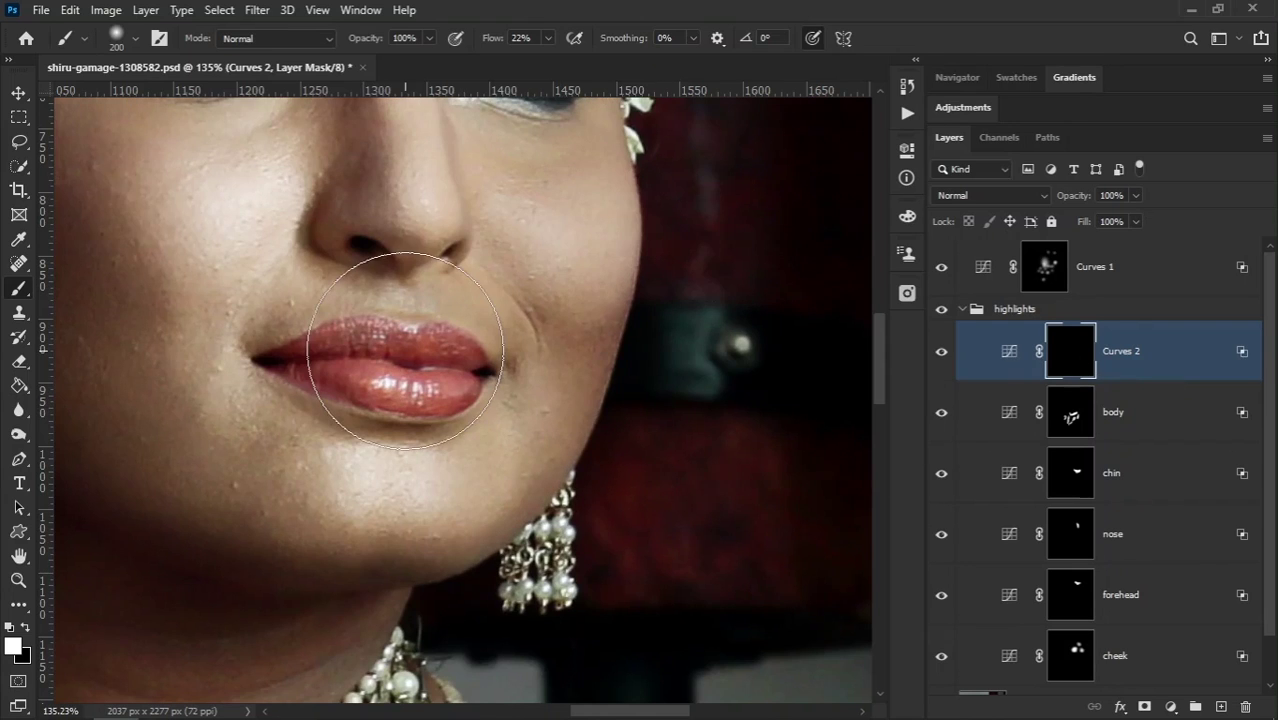
{"action": "key", "text": "bracketleft"}
{"action": "key", "text": "bracketleft"}
{"action": "key", "text": "bracketleft"}
{"action": "key", "text": "bracketleft"}
{"action": "key", "text": "bracketleft"}
{"action": "key", "text": "bracketleft"}
{"action": "key", "text": "bracketleft"}
{"action": "key", "text": "bracketleft"}
{"action": "scroll", "coordinate": [380, 380], "scroll_direction": "up", "scroll_amount": 3}
{"action": "scroll", "coordinate": [360, 388], "scroll_direction": "up", "scroll_amount": 1}
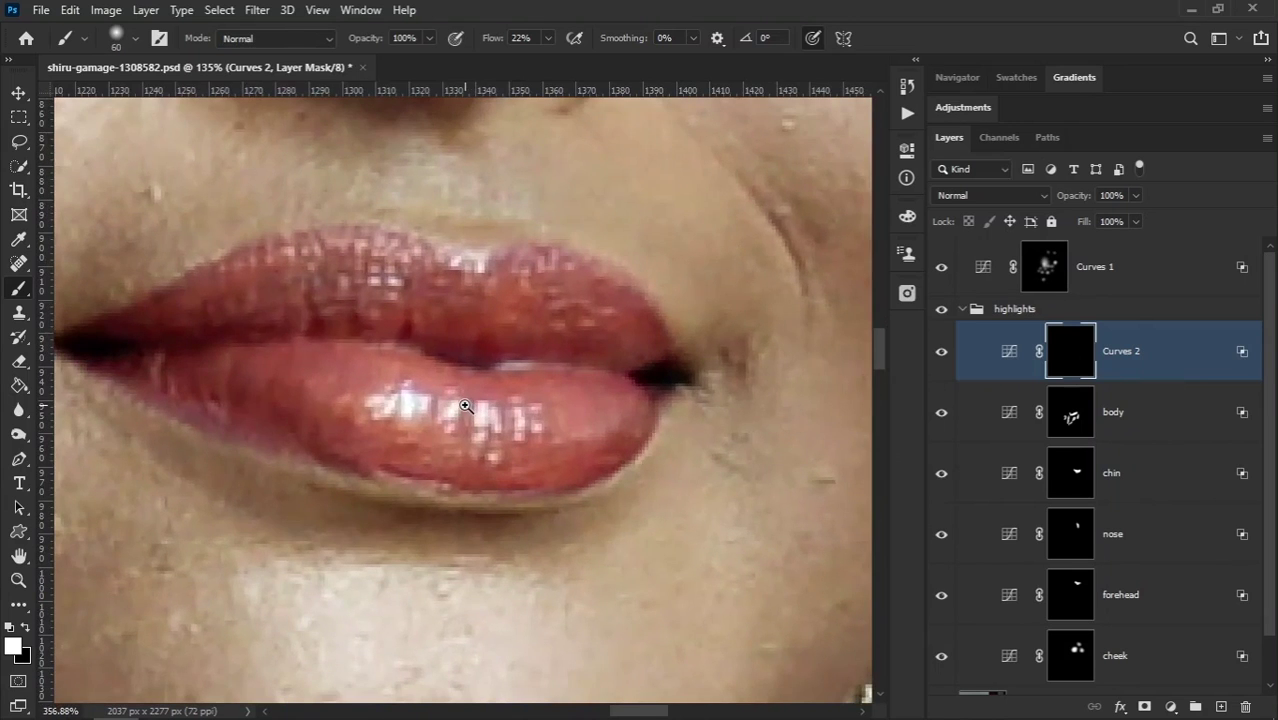
{"action": "key", "text": "bracketleft"}
{"action": "key", "text": "bracketleft"}
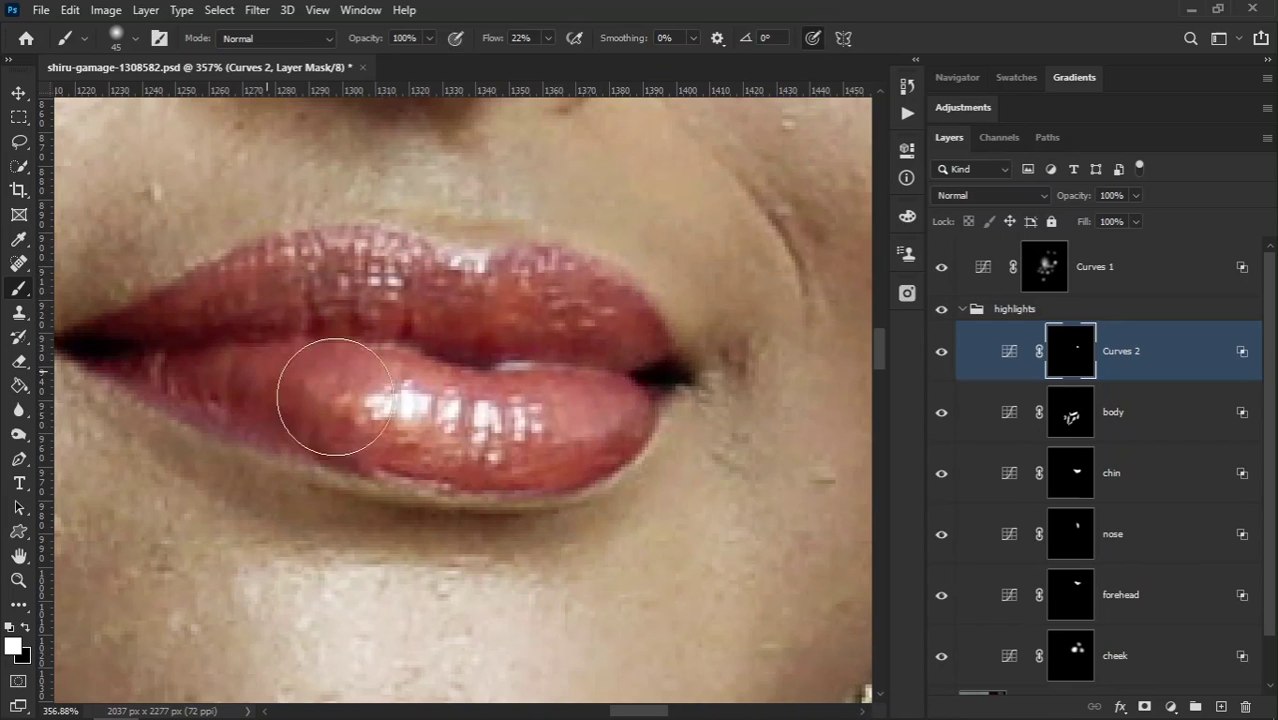
{"action": "scroll", "coordinate": [508, 391], "scroll_direction": "down", "scroll_amount": 3}
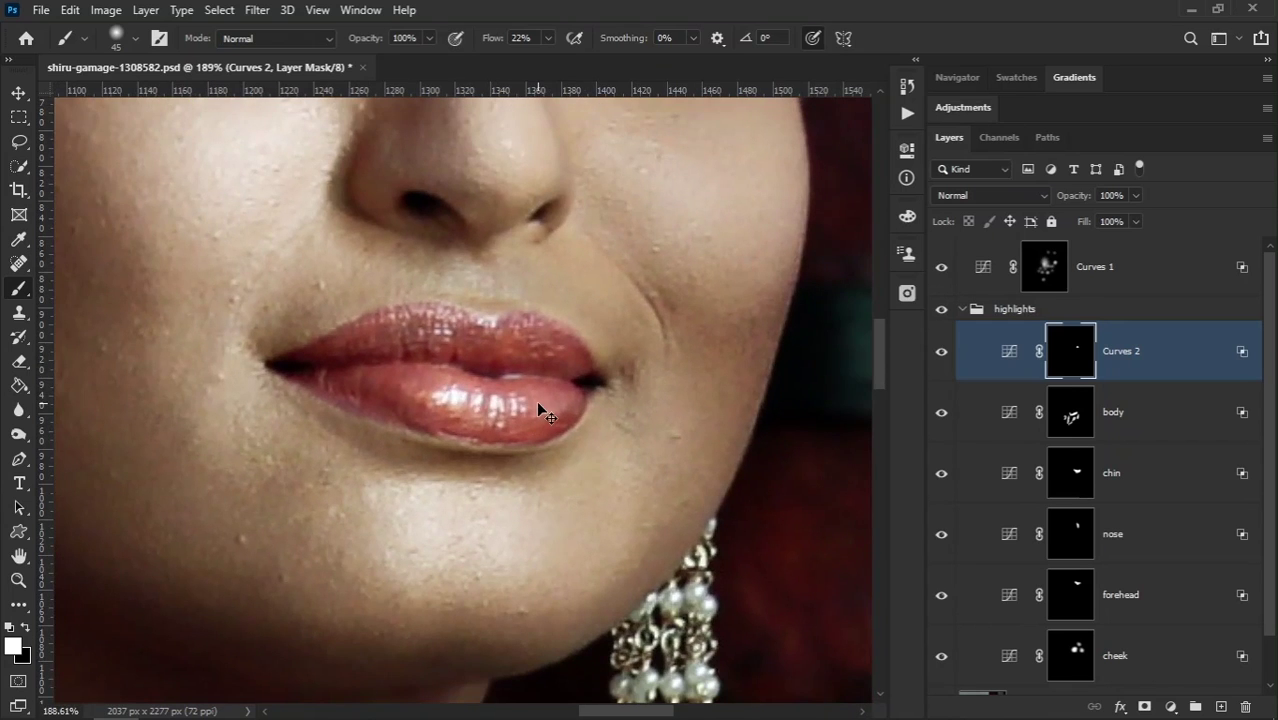
{"action": "key", "text": "ctrl+0"}
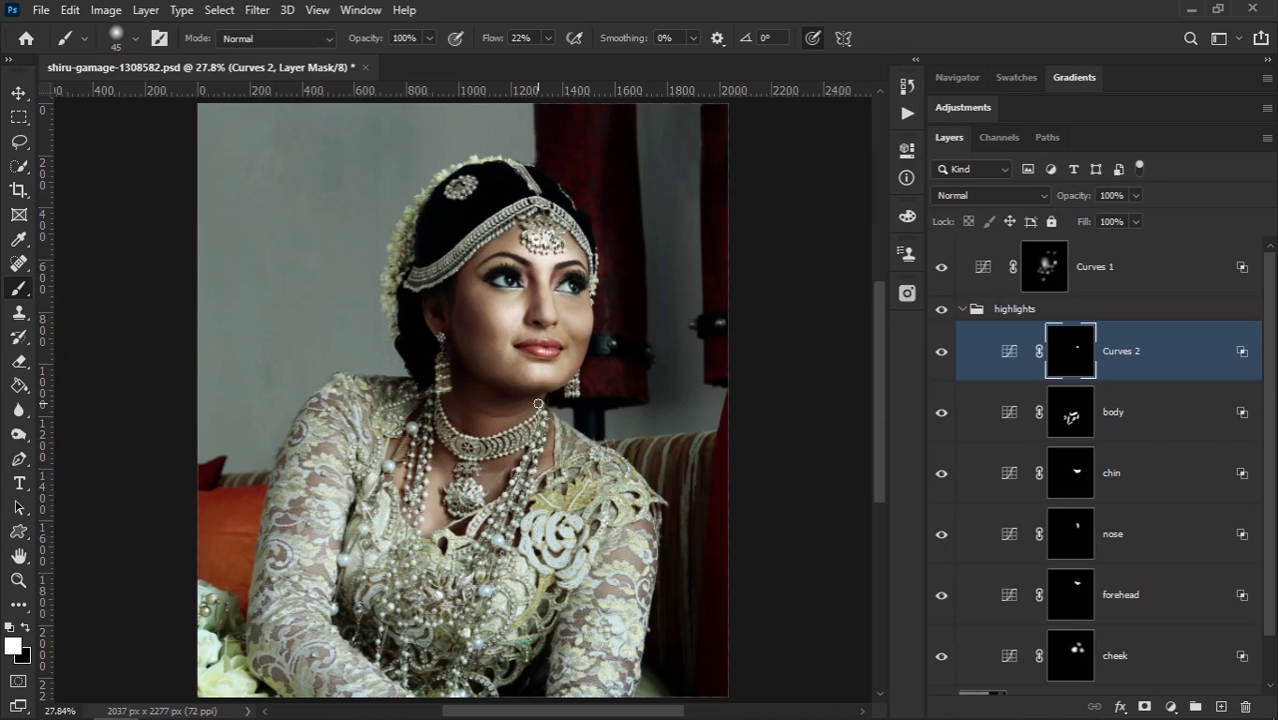
Step: Rename the darkening Curves 1 layer to 'darks' with the highlights group collapsed
{"action": "left_click", "coordinate": [941, 352]}
{"action": "left_click", "coordinate": [941, 352]}
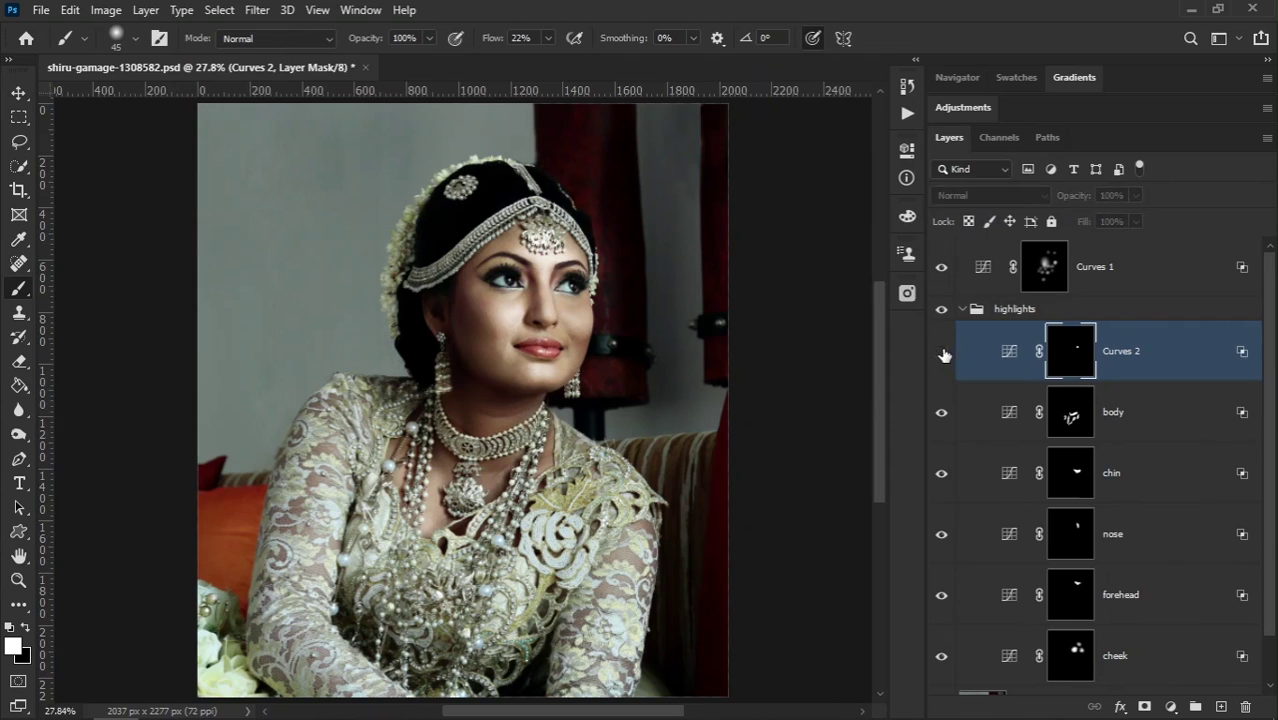
{"action": "left_click", "coordinate": [1062, 264]}
{"action": "left_click", "coordinate": [963, 310]}
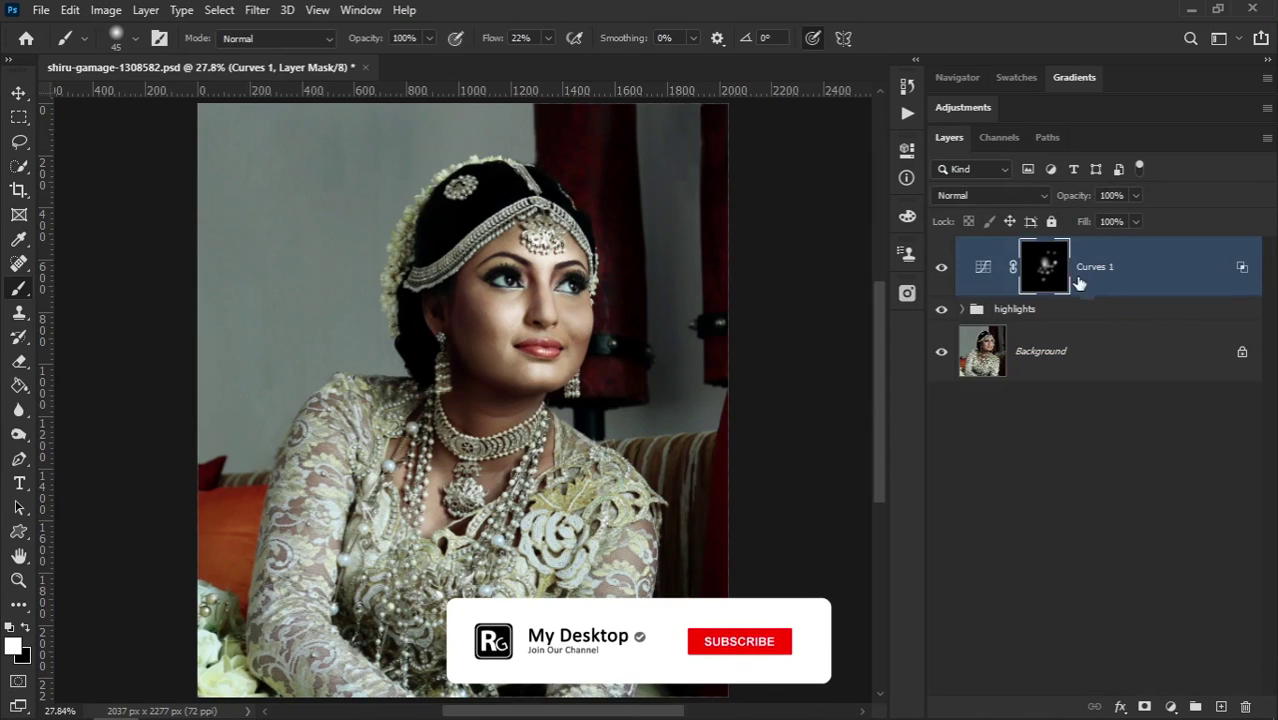
{"action": "double_click", "coordinate": [1093, 268]}
{"action": "type", "text": "dar"}
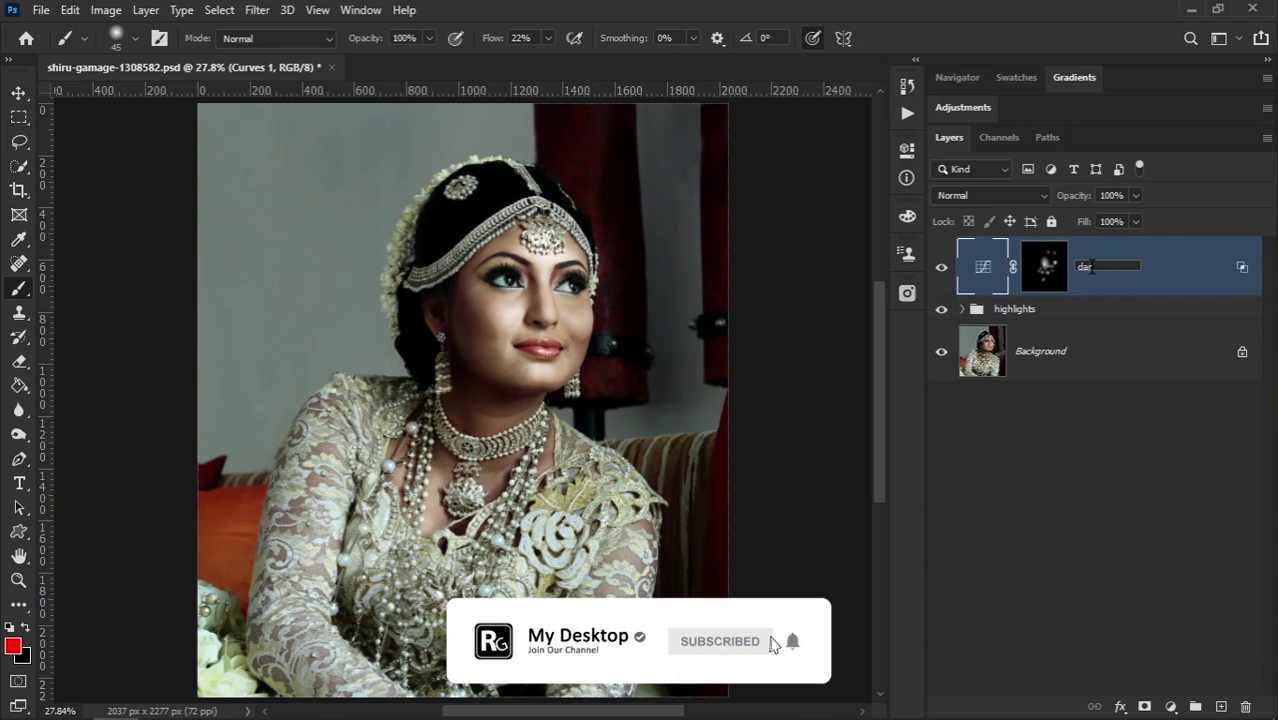
{"action": "key", "text": "Return"}
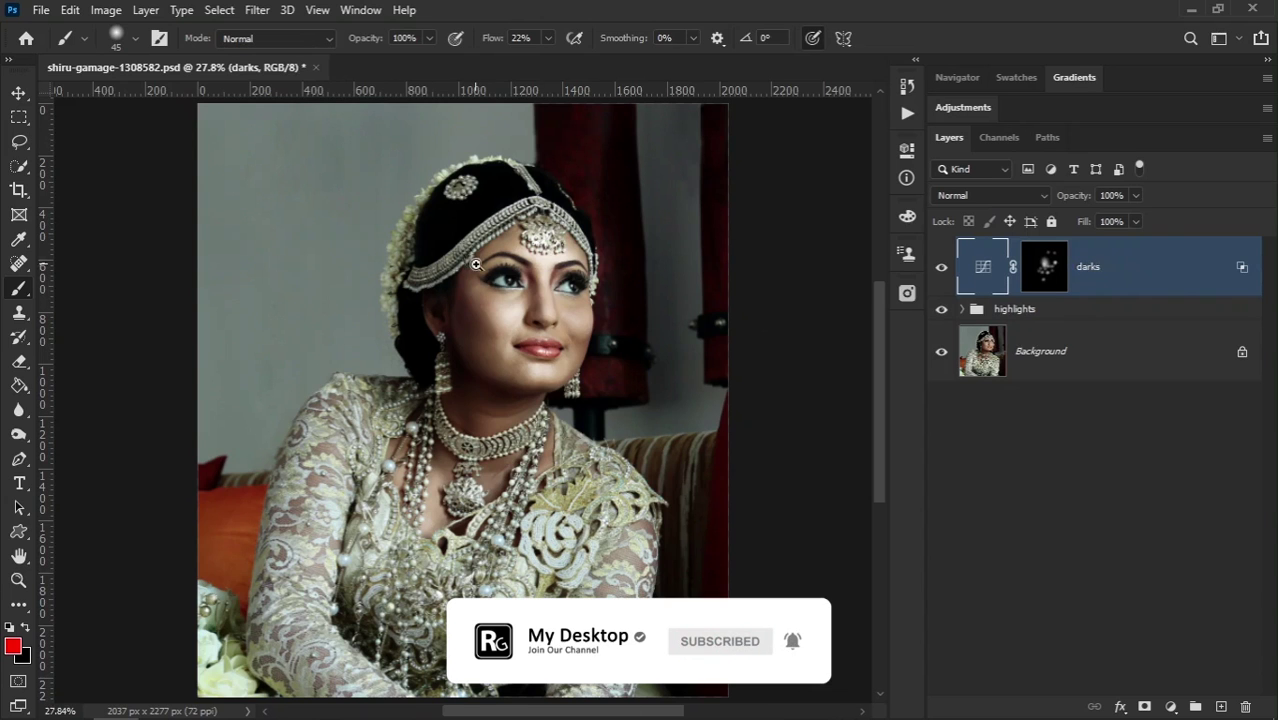
{"action": "left_click_drag", "start_coordinate": [475, 263], "coordinate": [318, 331]}
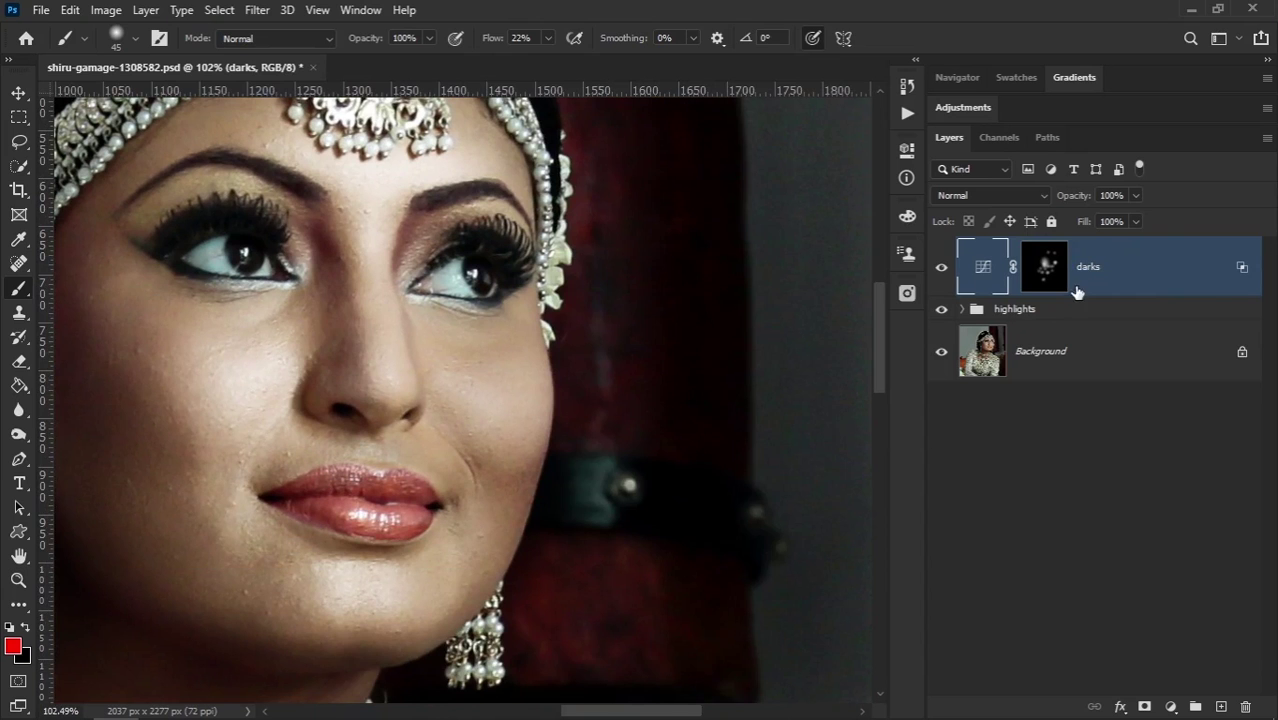
Step: Target the darks mask, shrink the brush to 25 px and inspect the lips up close
{"action": "left_click", "coordinate": [1047, 270]}
{"action": "mouse_move", "coordinate": [323, 512]}
{"action": "left_mouse_down"}
{"action": "mouse_move", "coordinate": [464, 519]}
{"action": "mouse_move", "coordinate": [450, 419]}
{"action": "left_mouse_up"}
{"action": "left_click_drag", "start_coordinate": [561, 382], "coordinate": [514, 380]}
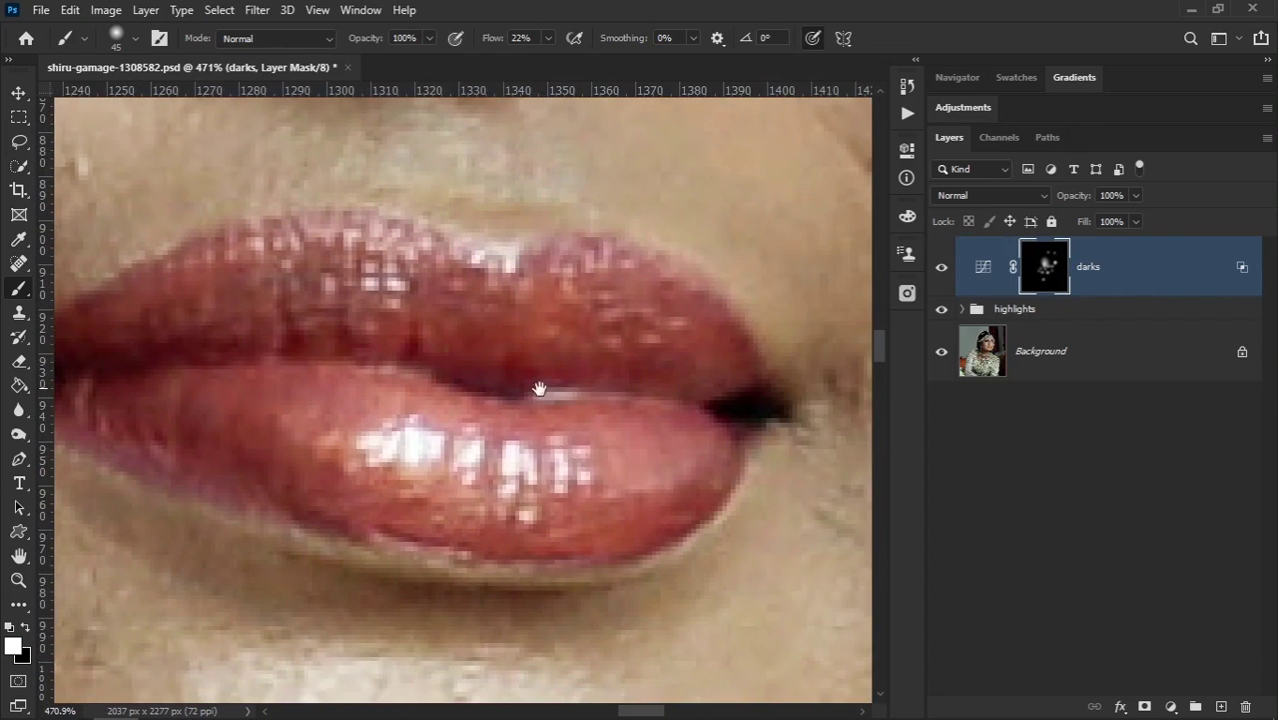
{"action": "key", "text": "bracketleft"}
{"action": "key", "text": "bracketleft"}
{"action": "left_click_drag", "start_coordinate": [645, 528], "coordinate": [895, 400]}
{"action": "mouse_move", "coordinate": [297, 292]}
{"action": "left_mouse_down"}
{"action": "mouse_move", "coordinate": [301, 388]}
{"action": "mouse_move", "coordinate": [163, 422]}
{"action": "left_mouse_up"}
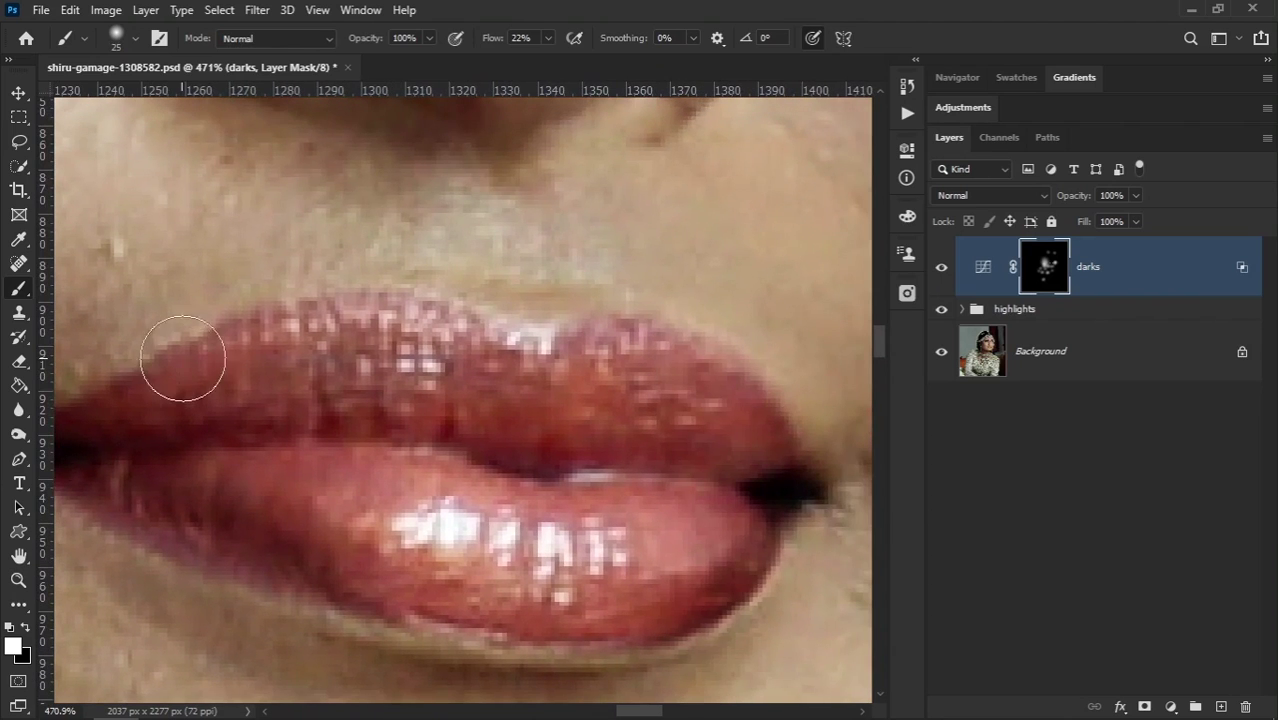
{"action": "left_click_drag", "start_coordinate": [339, 322], "coordinate": [89, 367]}
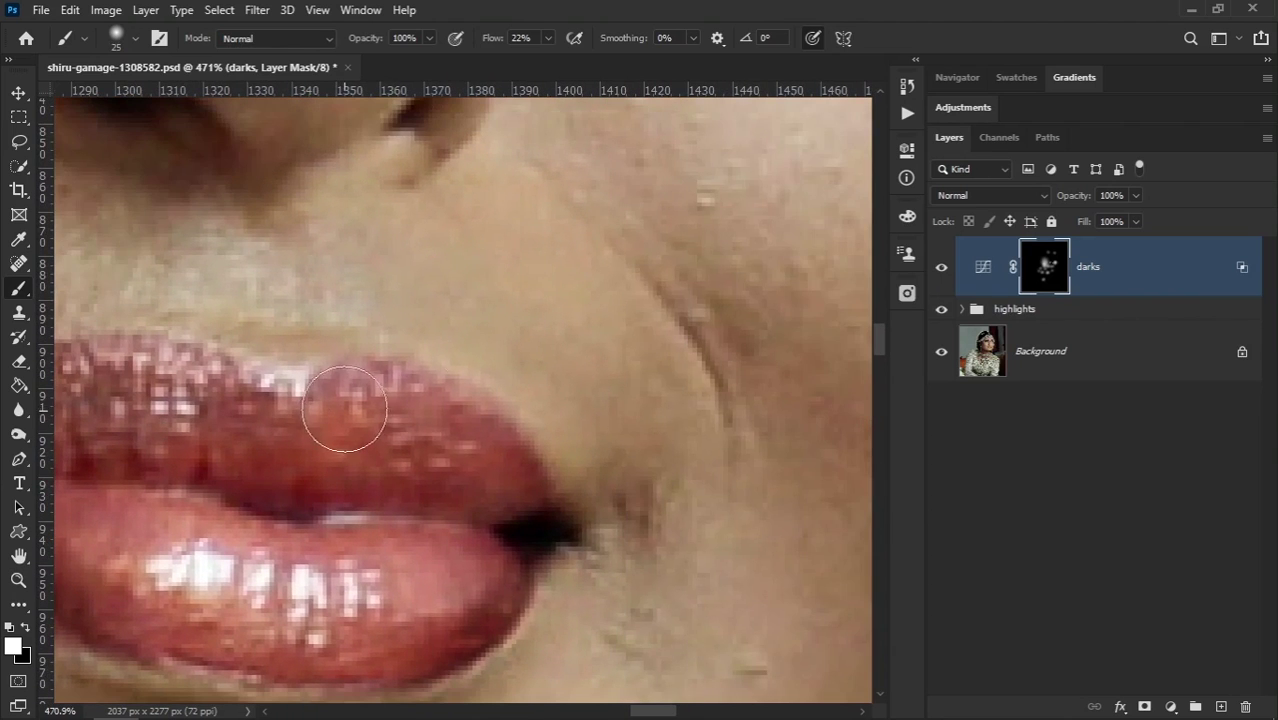
{"action": "scroll", "coordinate": [585, 491], "scroll_direction": "down", "scroll_amount": 5}
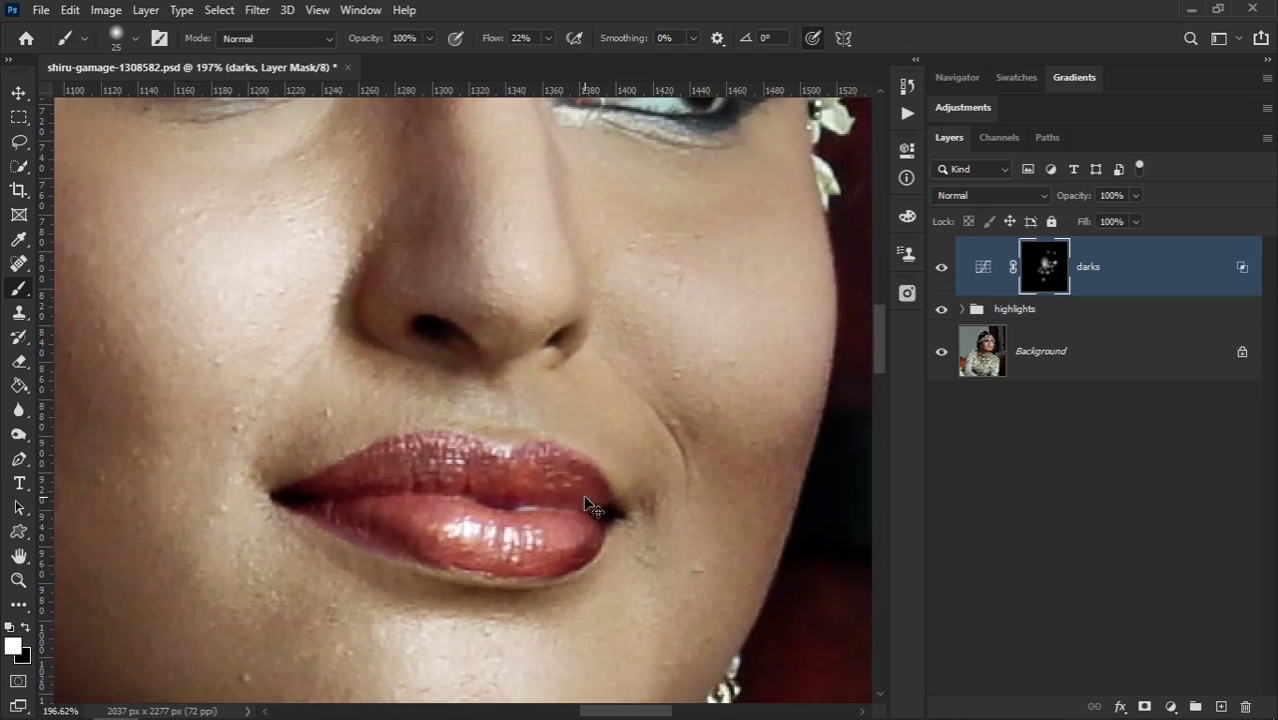
{"action": "key", "text": "ctrl+0"}
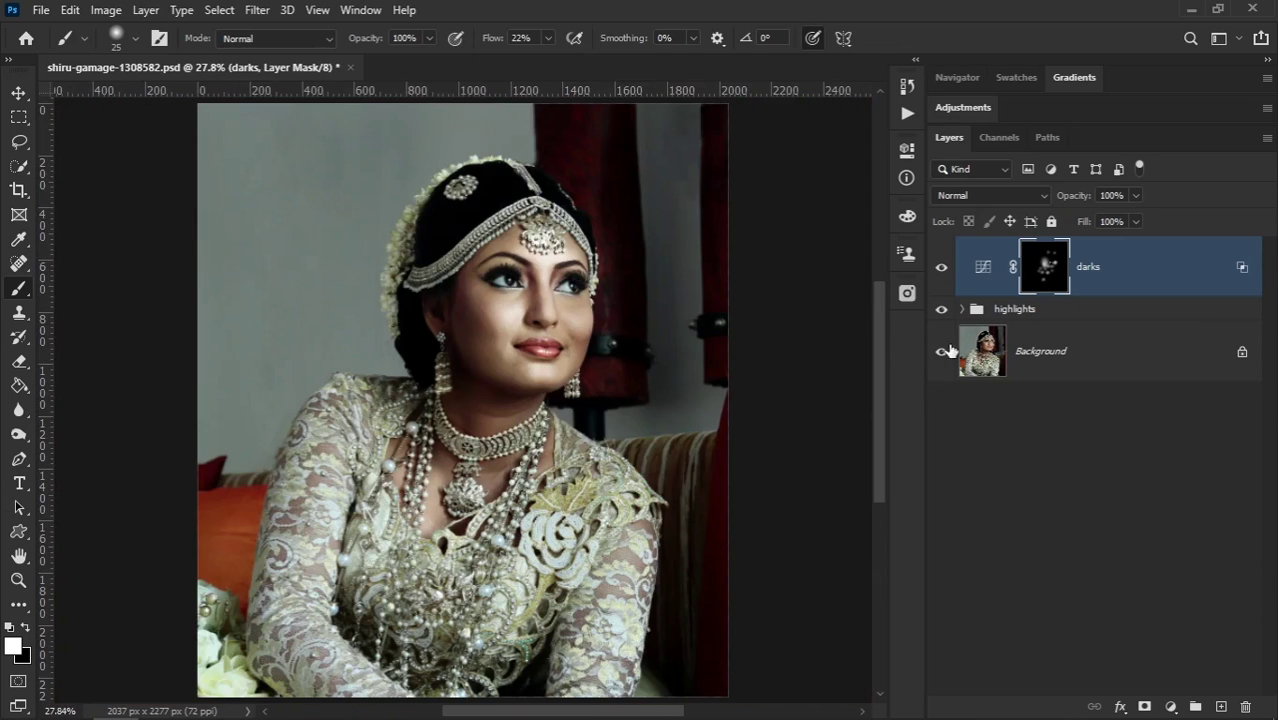
Step: Lower the forehead highlight layer inside the highlights group to 55% opacity
{"action": "left_click", "coordinate": [941, 352], "text": "alt"}
{"action": "left_click_drag", "start_coordinate": [687, 311], "coordinate": [652, 309]}
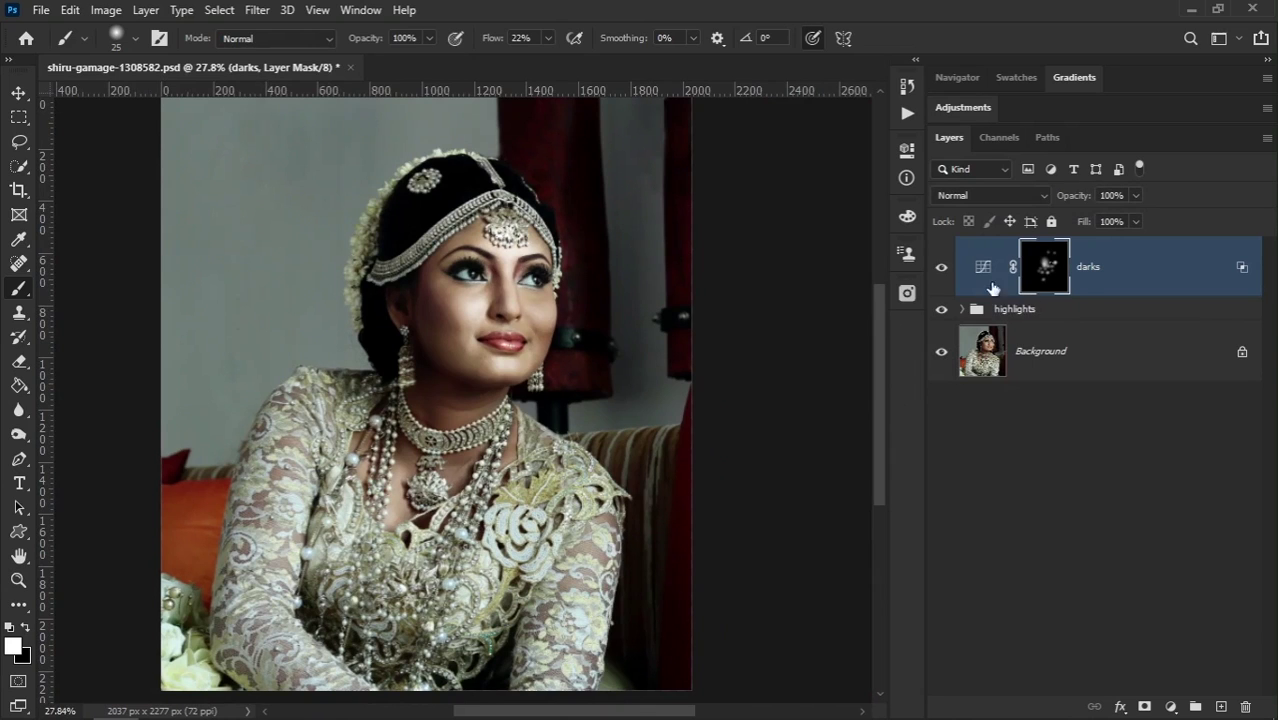
{"action": "left_click", "coordinate": [1000, 311]}
{"action": "left_click", "coordinate": [961, 310]}
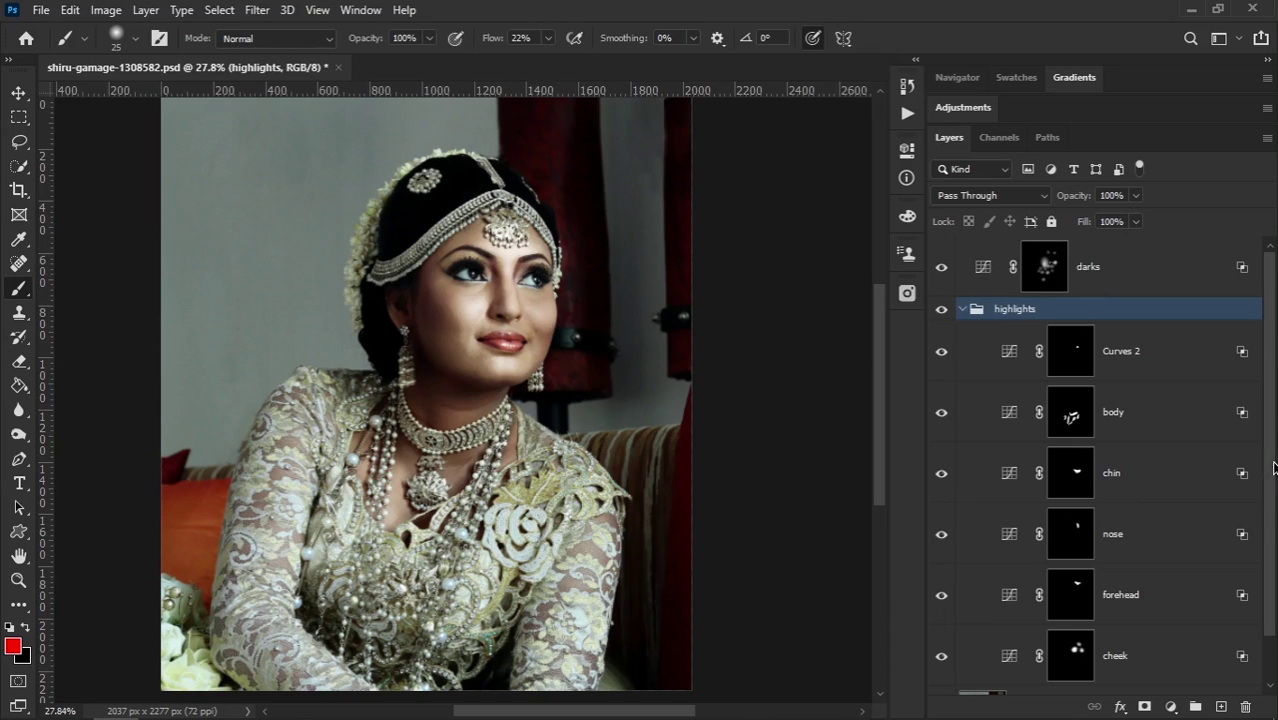
{"action": "scroll", "coordinate": [1260, 480], "scroll_direction": "down", "scroll_amount": 1}
{"action": "left_click", "coordinate": [1146, 548]}
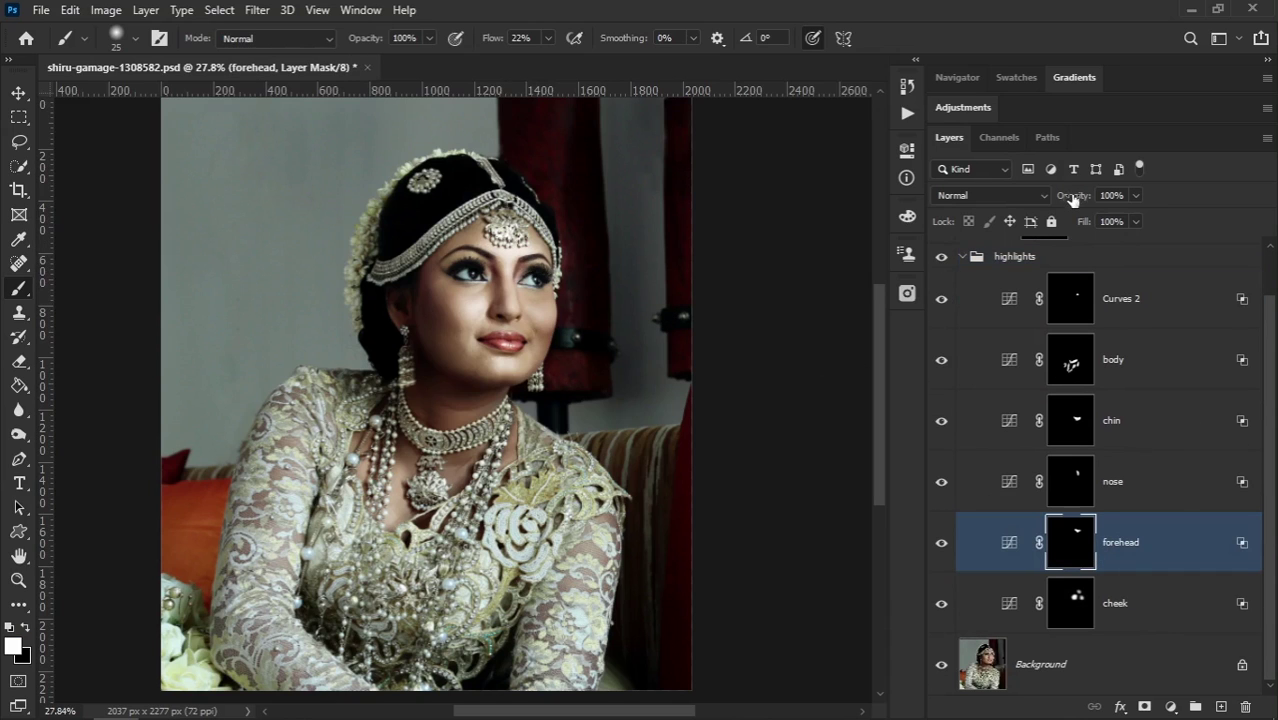
{"action": "left_click_drag", "start_coordinate": [1072, 198], "coordinate": [1032, 198]}
{"action": "left_click", "coordinate": [1027, 198]}
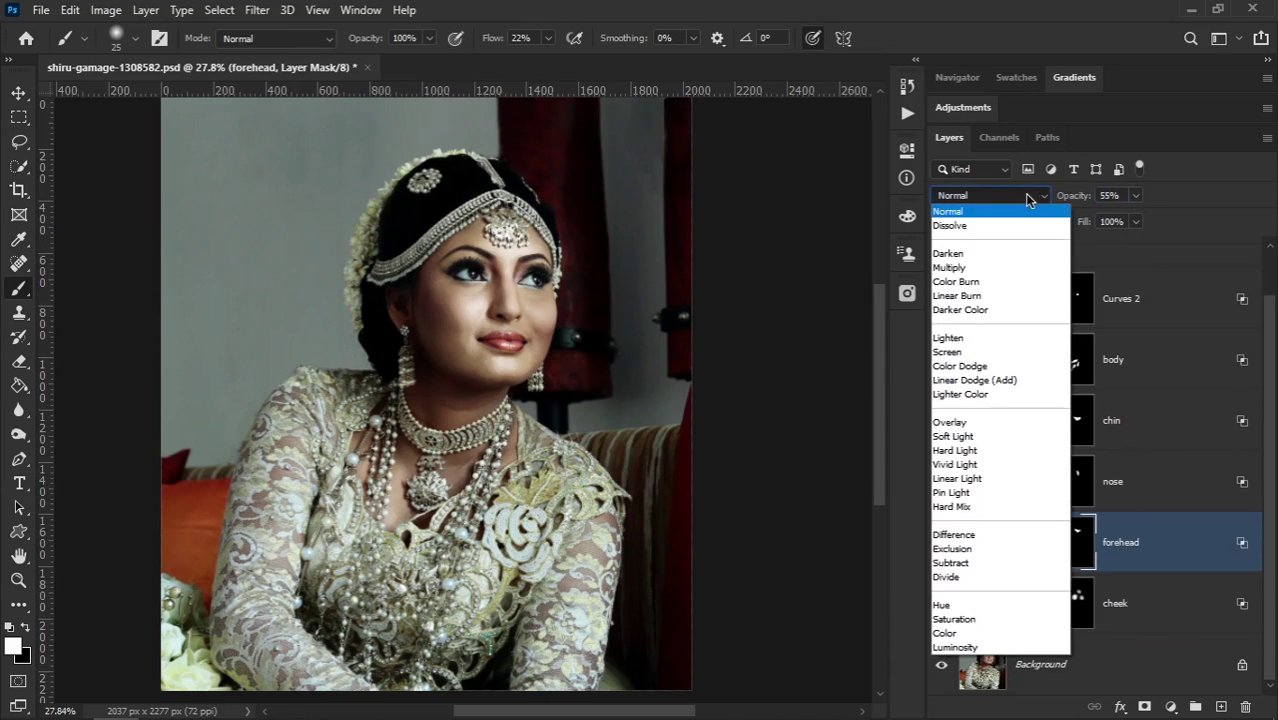
{"action": "left_click", "coordinate": [1073, 205]}
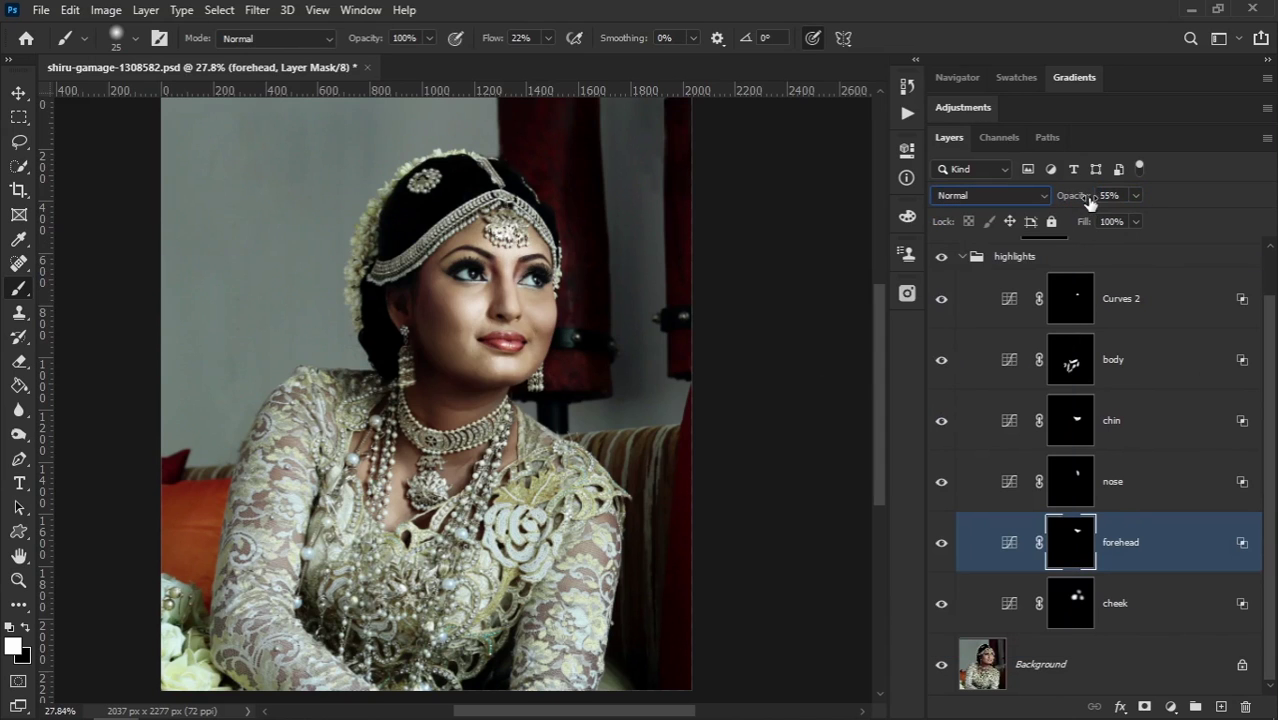
{"action": "left_click", "coordinate": [943, 543]}
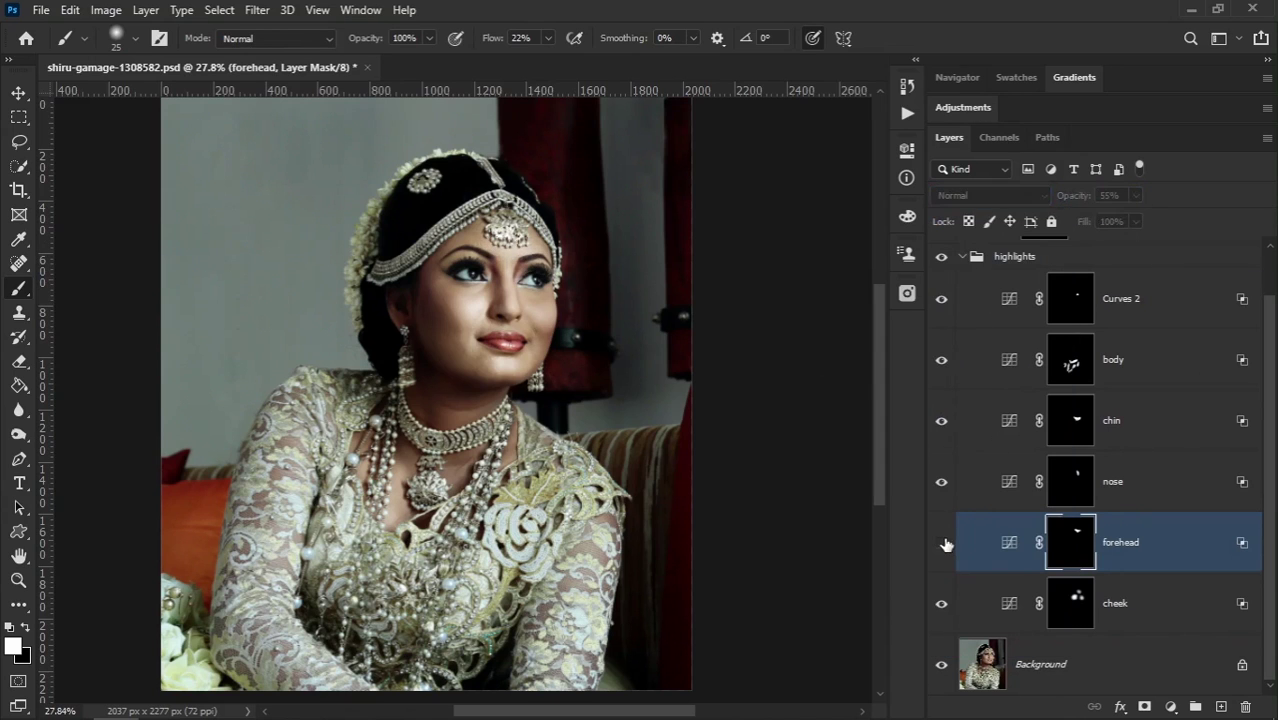
{"action": "left_click", "coordinate": [943, 543]}
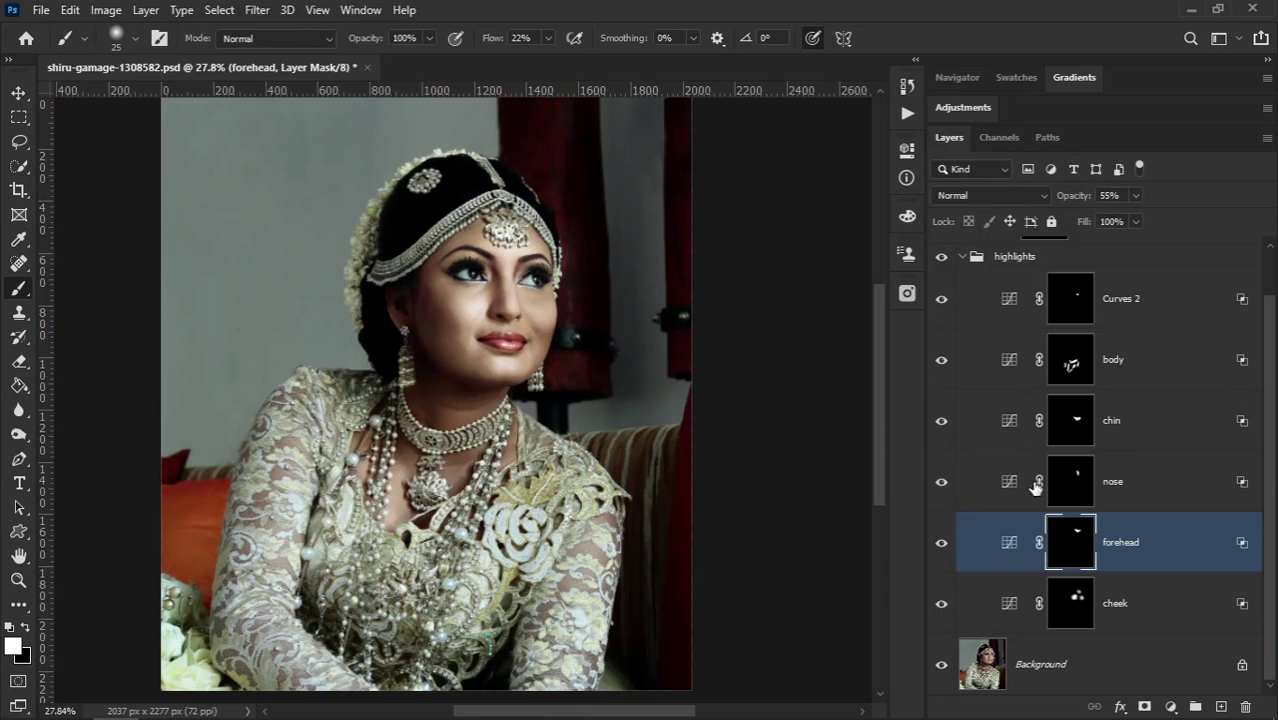
Step: Collapse the highlights group and lower the darks layer's opacity to 88%
{"action": "scroll", "coordinate": [1068, 372], "scroll_direction": "up", "scroll_amount": 2}
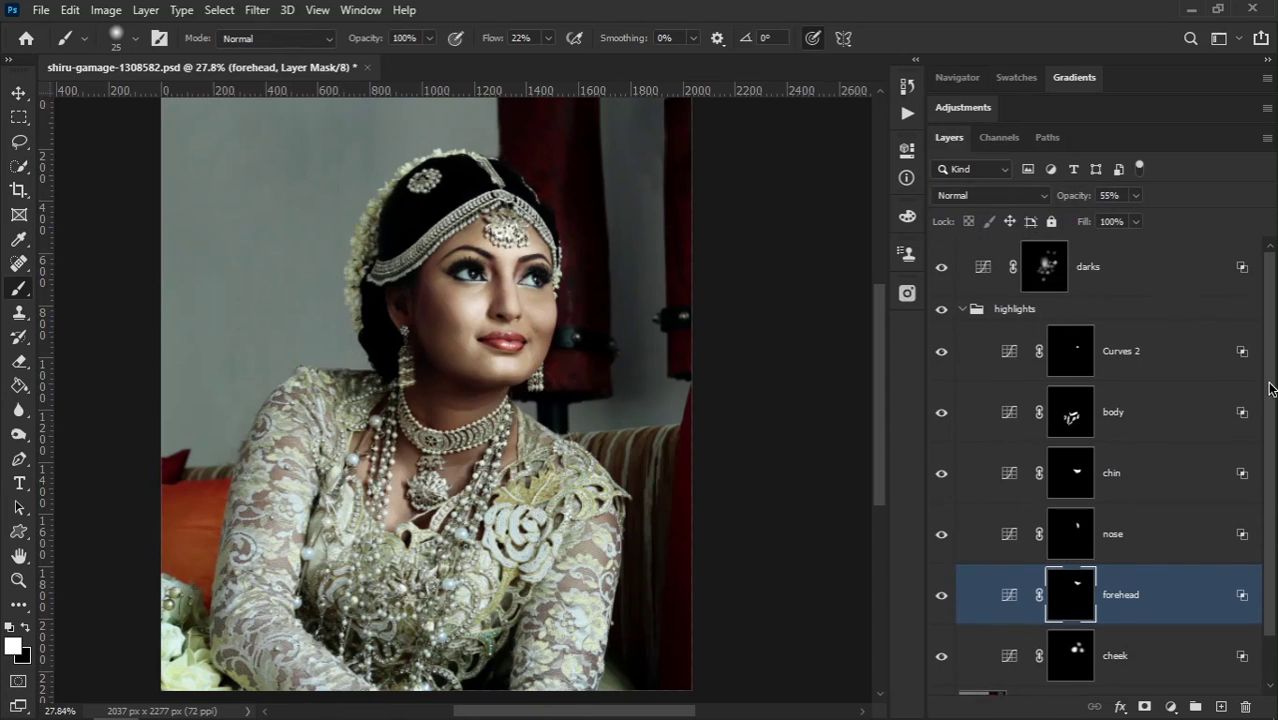
{"action": "left_click", "coordinate": [962, 309]}
{"action": "left_click", "coordinate": [978, 280]}
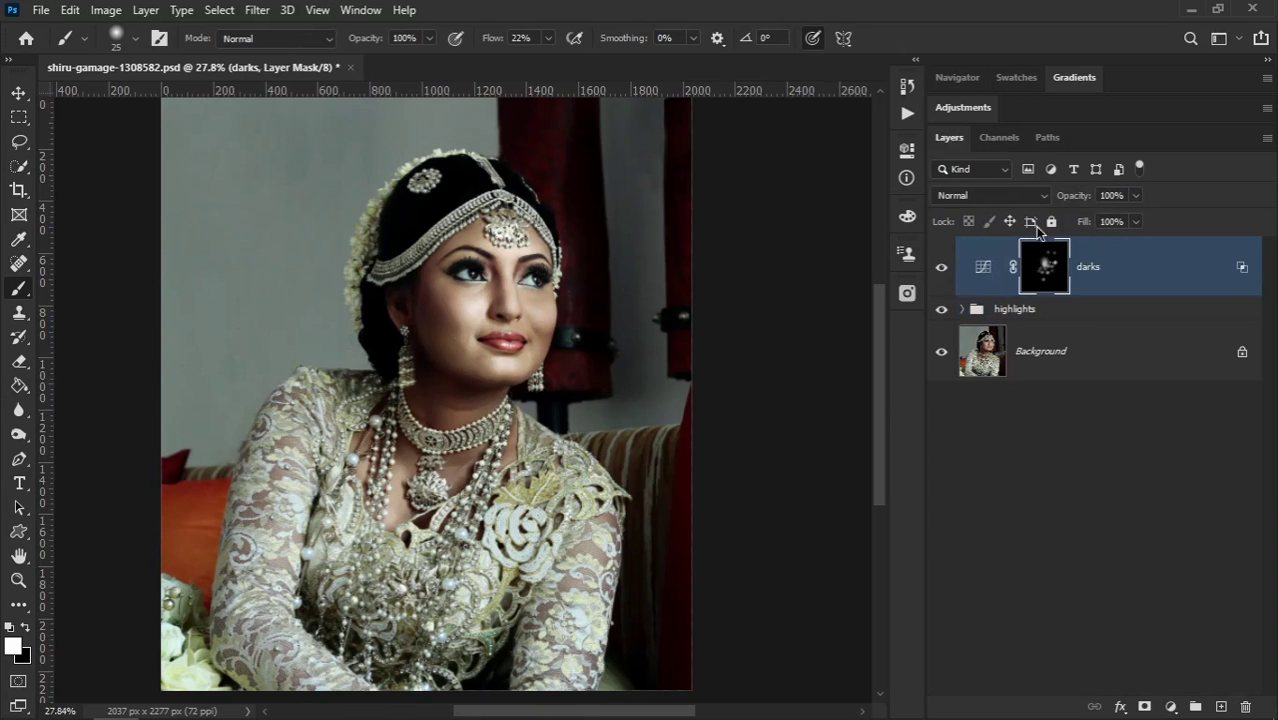
{"action": "left_click_drag", "start_coordinate": [1081, 201], "coordinate": [1070, 202]}
{"action": "left_click_drag", "start_coordinate": [561, 374], "coordinate": [485, 395]}
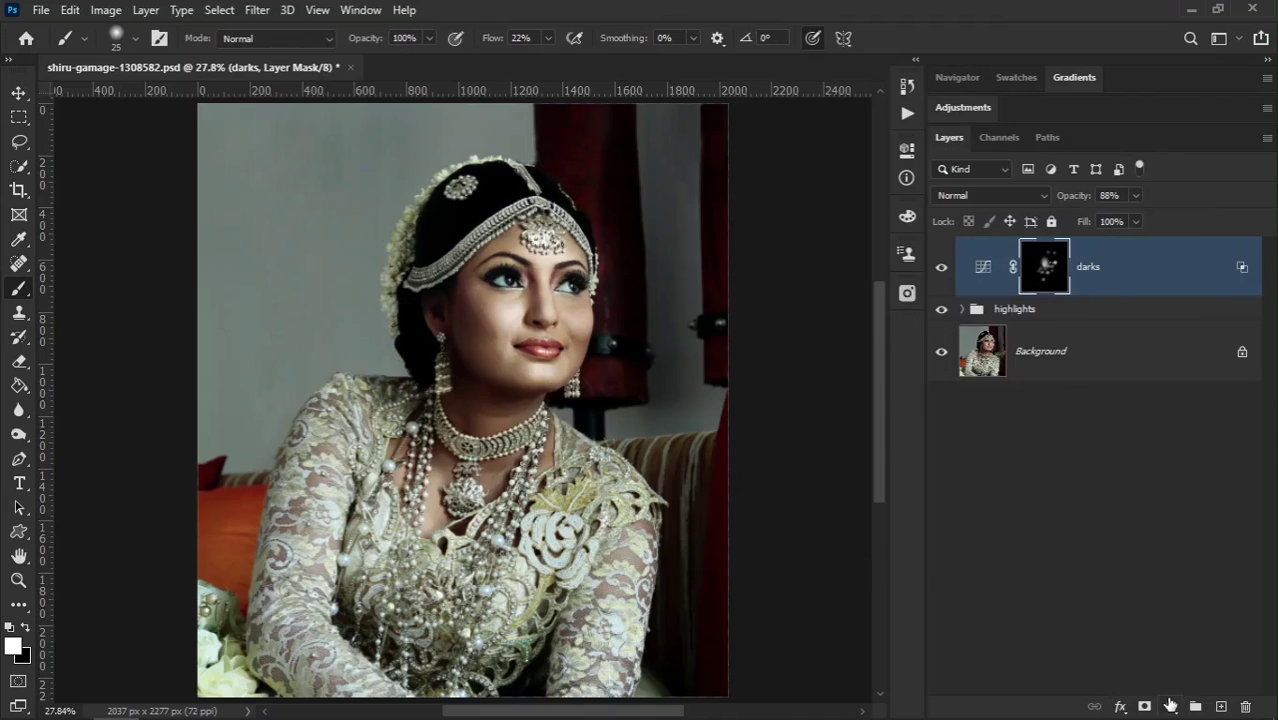
{"action": "left_click", "coordinate": [1170, 707]}
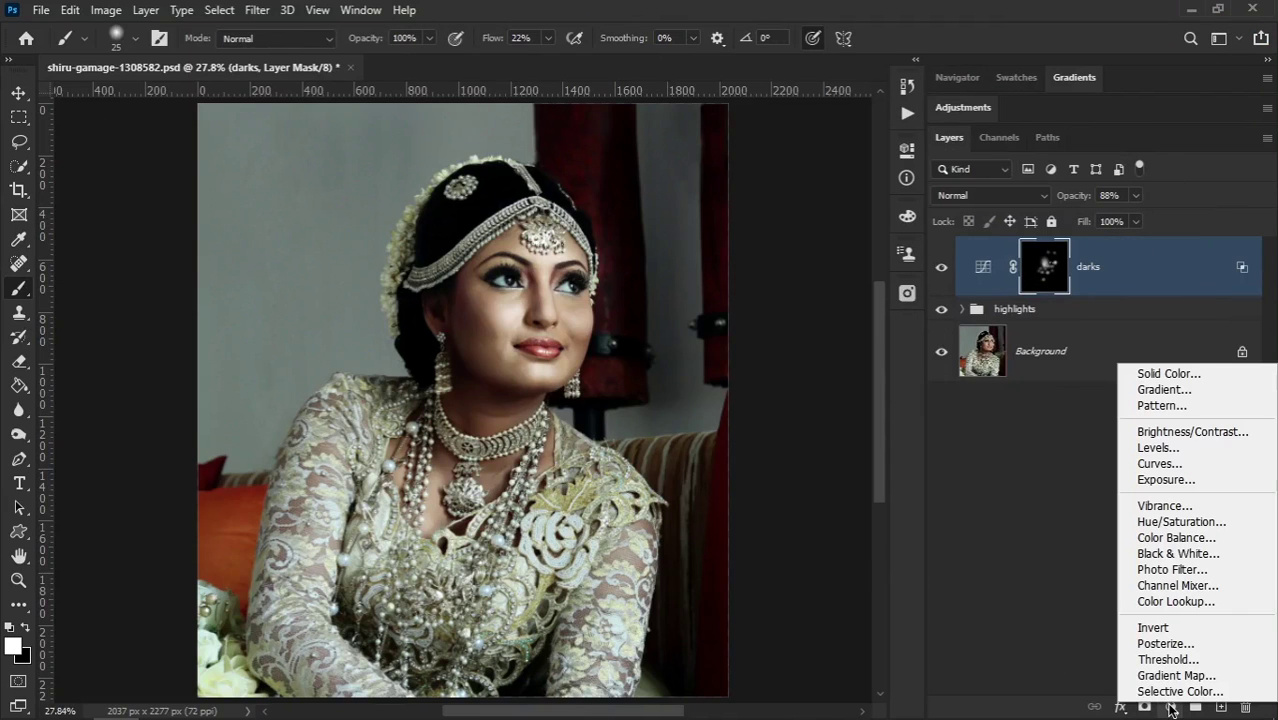
Step: Add a Color Lookup layer and try the DropBlues.3DL LUT
{"action": "left_click", "coordinate": [1170, 601]}
{"action": "left_click_drag", "start_coordinate": [320, 328], "coordinate": [203, 329]}
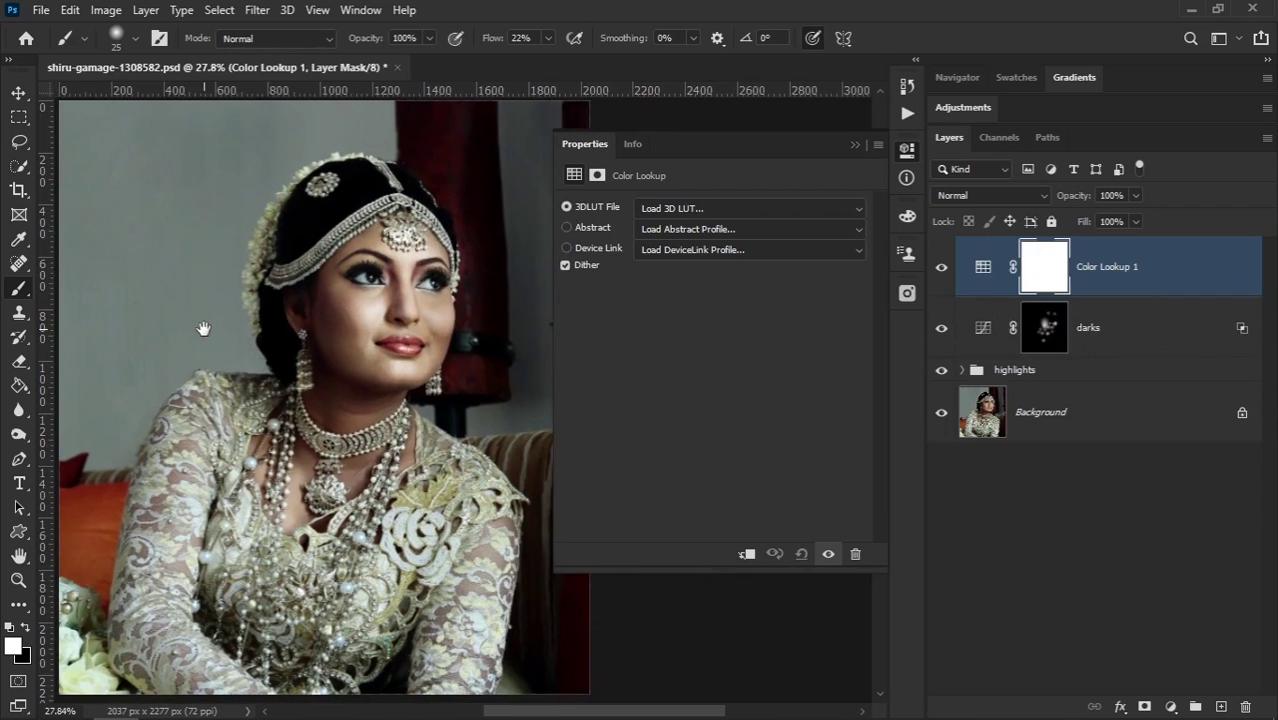
{"action": "left_click", "coordinate": [724, 208]}
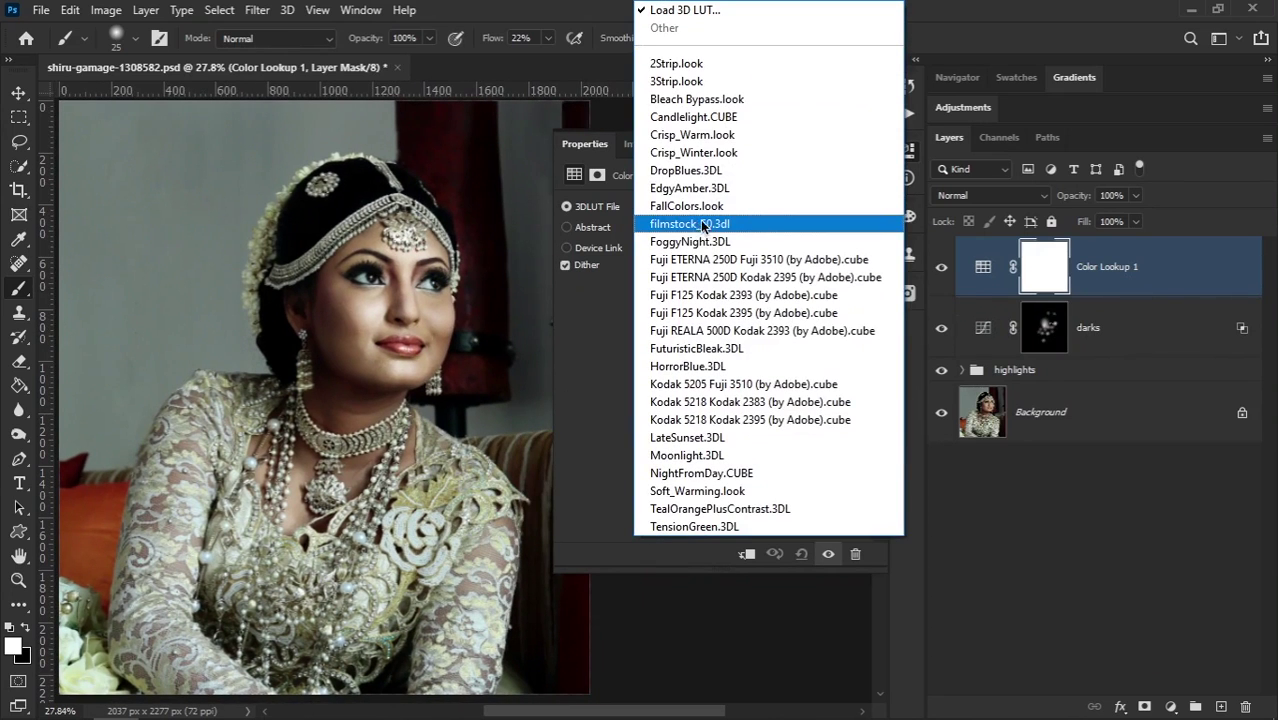
{"action": "left_click", "coordinate": [688, 170]}
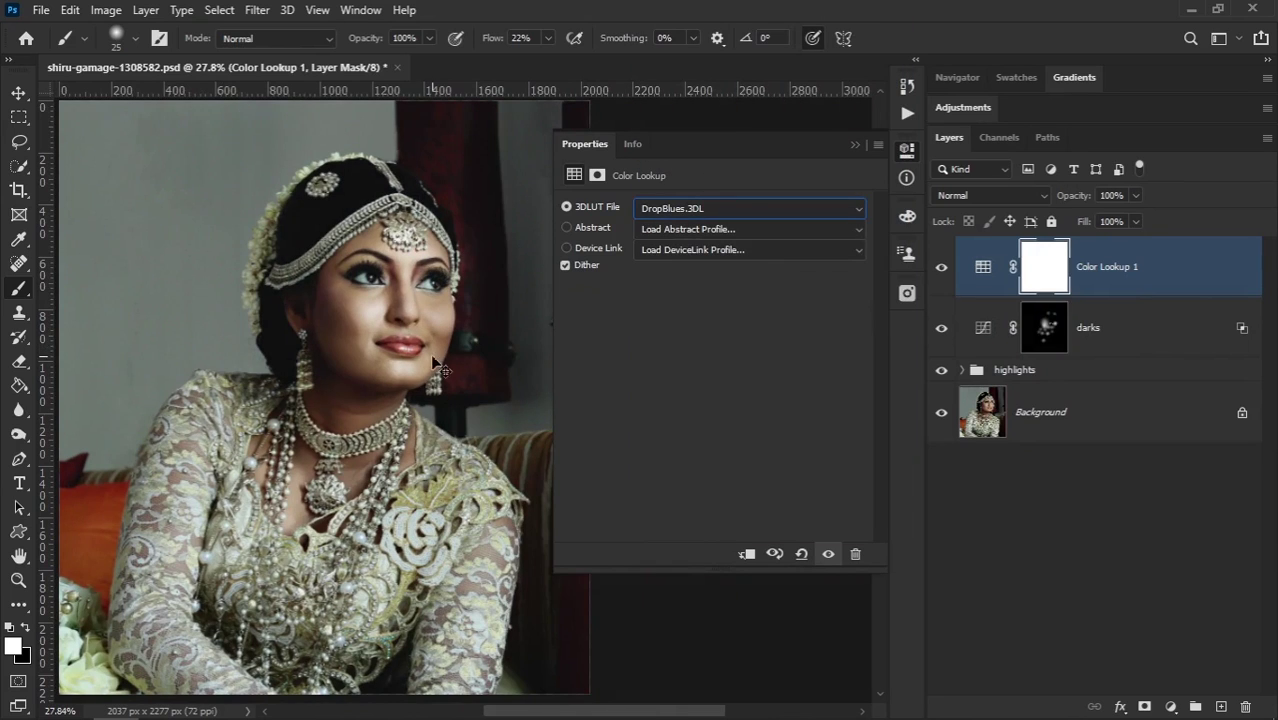
{"action": "left_click_drag", "start_coordinate": [437, 365], "coordinate": [412, 362]}
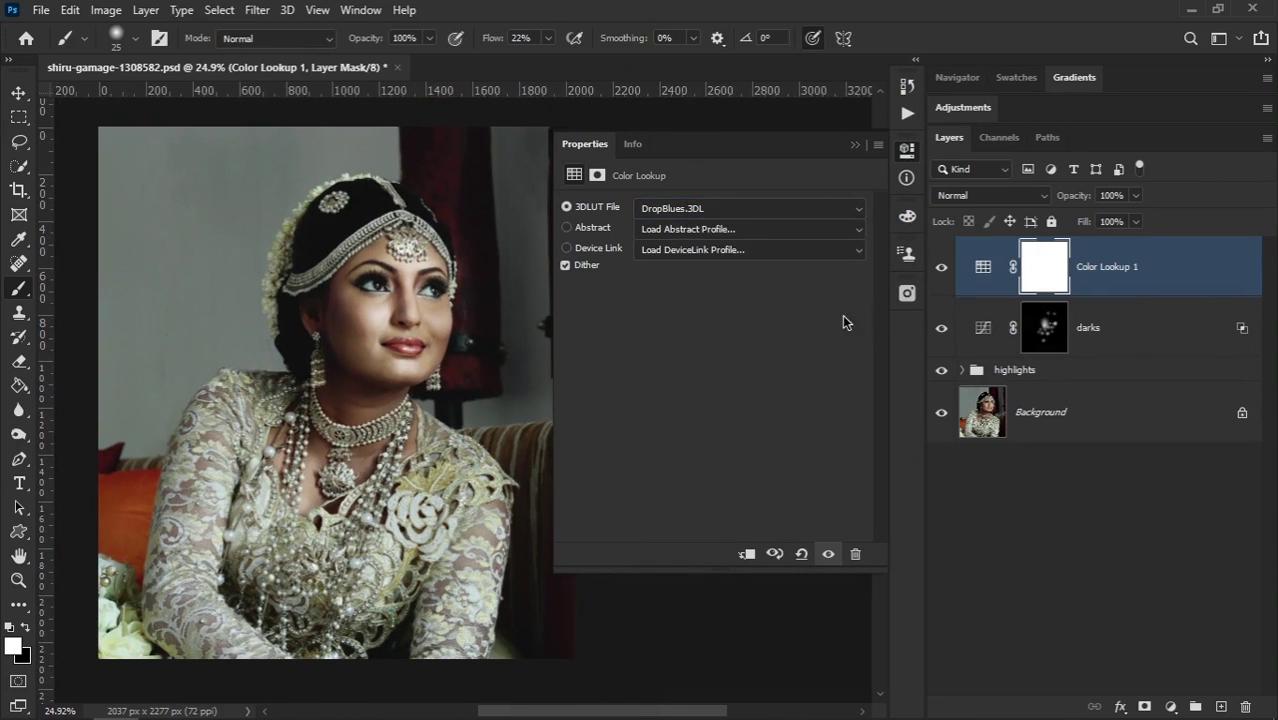
{"action": "left_click", "coordinate": [855, 144]}
{"action": "scroll", "coordinate": [298, 352], "scroll_direction": "up", "scroll_amount": 3}
{"action": "scroll", "coordinate": [522, 365], "scroll_direction": "down", "scroll_amount": 2}
Step: Switch the Color Lookup 3DLUT File to FallColors.look
{"action": "double_click", "coordinate": [990, 275]}
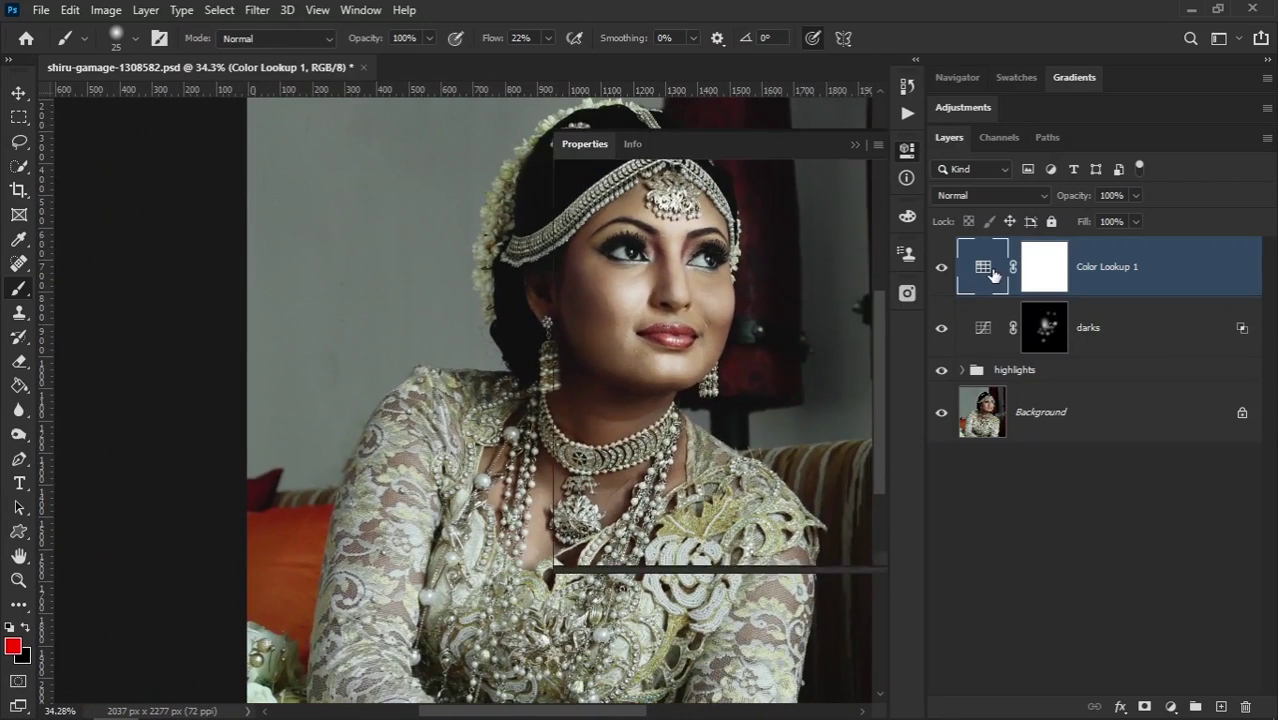
{"action": "left_click", "coordinate": [795, 212]}
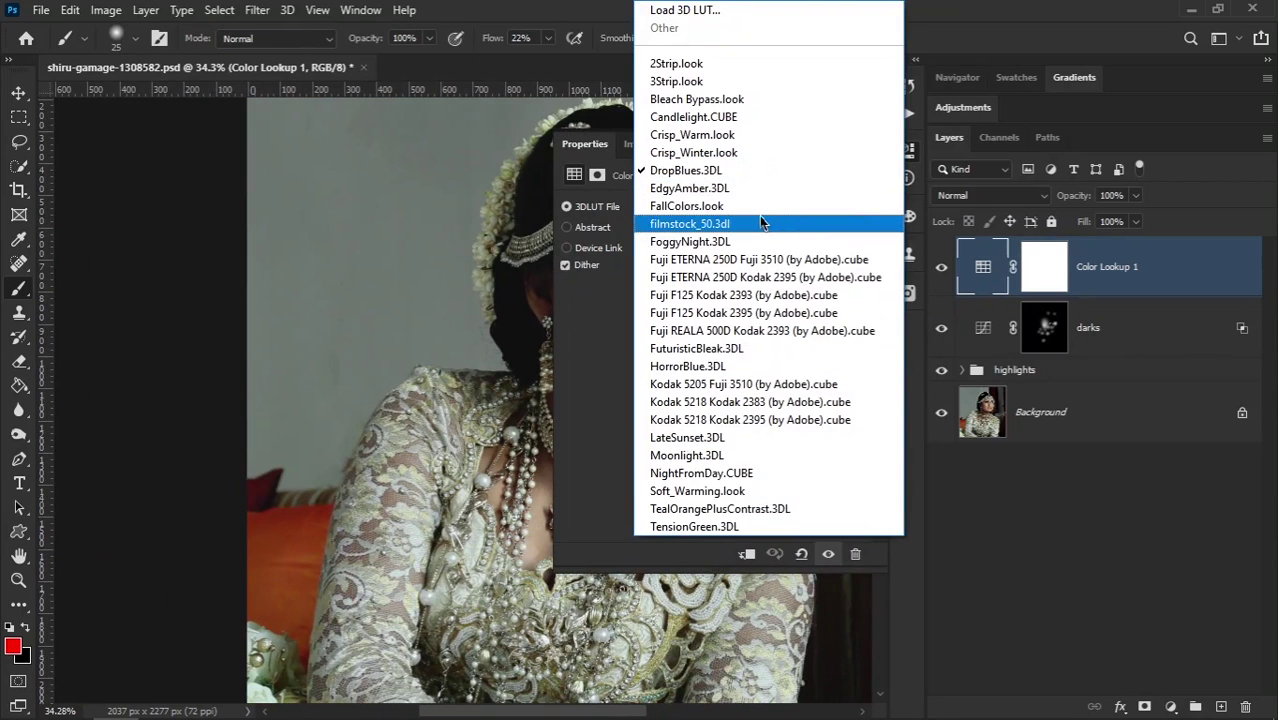
{"action": "left_click", "coordinate": [757, 206]}
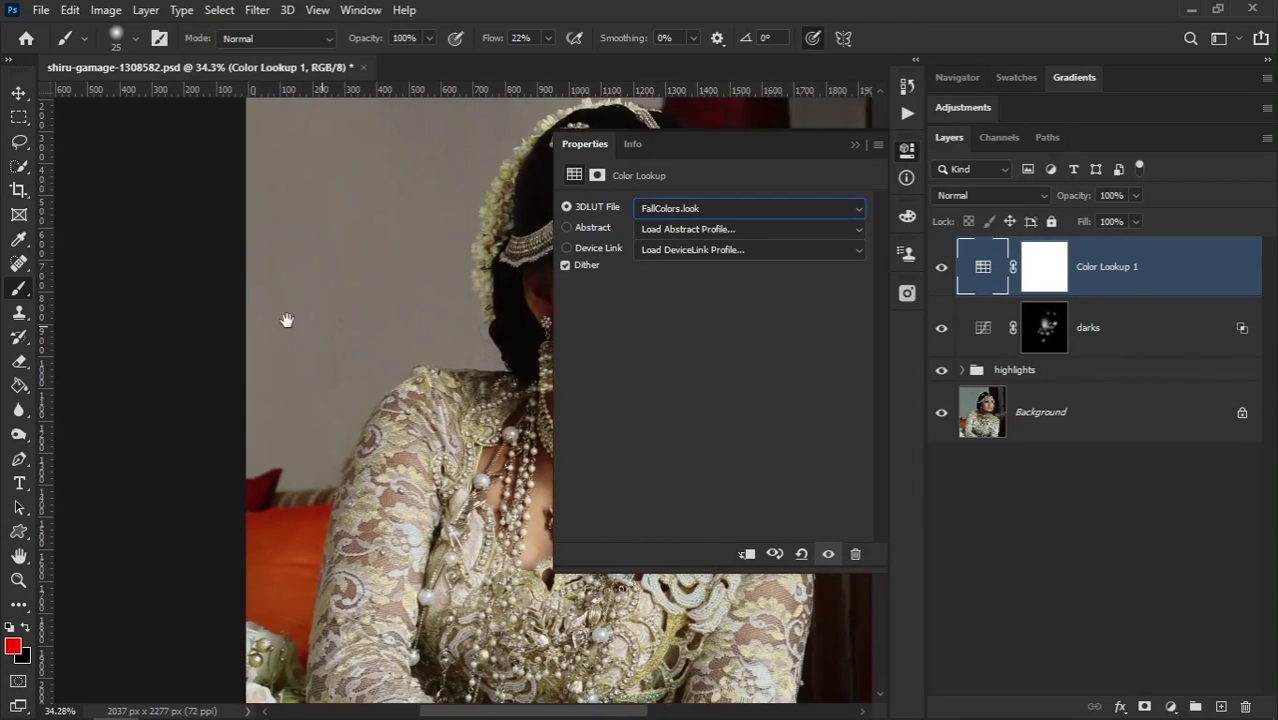
{"action": "left_click_drag", "start_coordinate": [313, 322], "coordinate": [108, 318]}
{"action": "scroll", "coordinate": [330, 335], "scroll_direction": "down", "scroll_amount": 2}
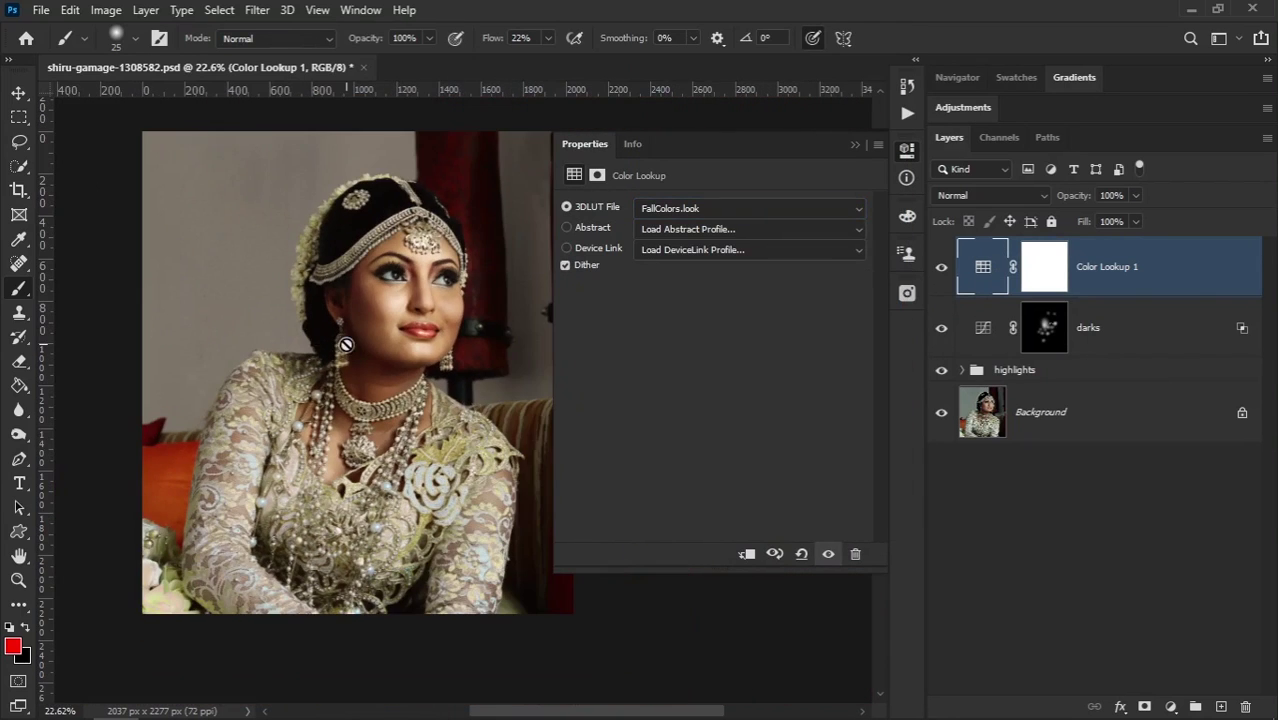
{"action": "left_click", "coordinate": [855, 145]}
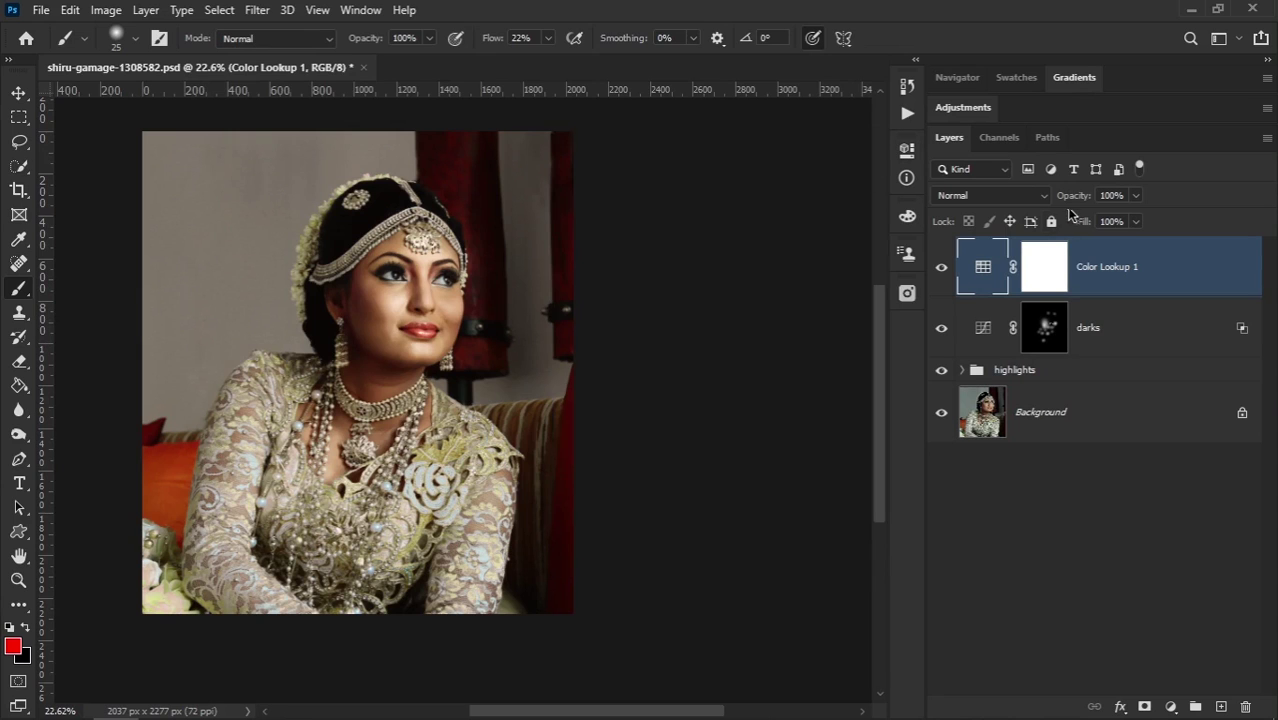
Step: Lower Color Lookup 1 to about 68% opacity and 83% fill
{"action": "left_click_drag", "start_coordinate": [1075, 204], "coordinate": [1046, 203]}
{"action": "scroll", "coordinate": [474, 354], "scroll_direction": "up", "scroll_amount": 1}
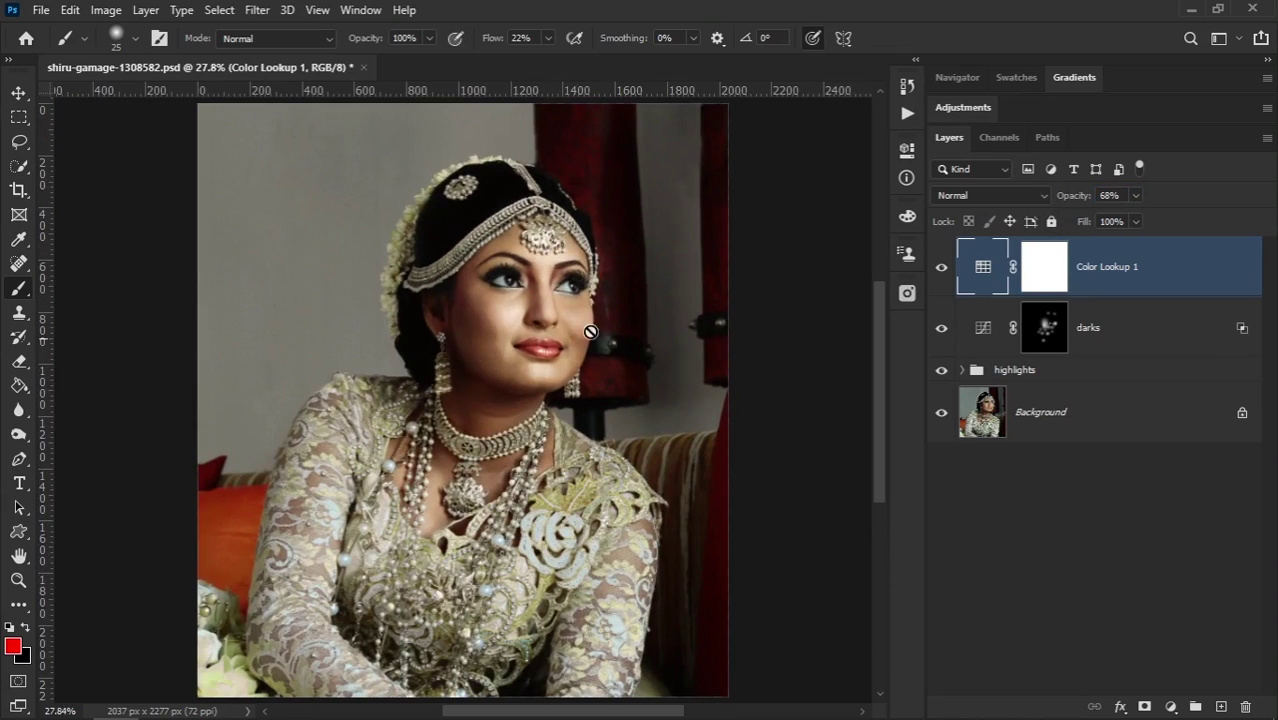
{"action": "mouse_move", "coordinate": [1090, 229]}
{"action": "left_mouse_down"}
{"action": "mouse_move", "coordinate": [1073, 229]}
{"action": "mouse_move", "coordinate": [1092, 230]}
{"action": "mouse_move", "coordinate": [1068, 203]}
{"action": "mouse_move", "coordinate": [1070, 228]}
{"action": "left_mouse_up"}
{"action": "left_click", "coordinate": [1000, 330]}
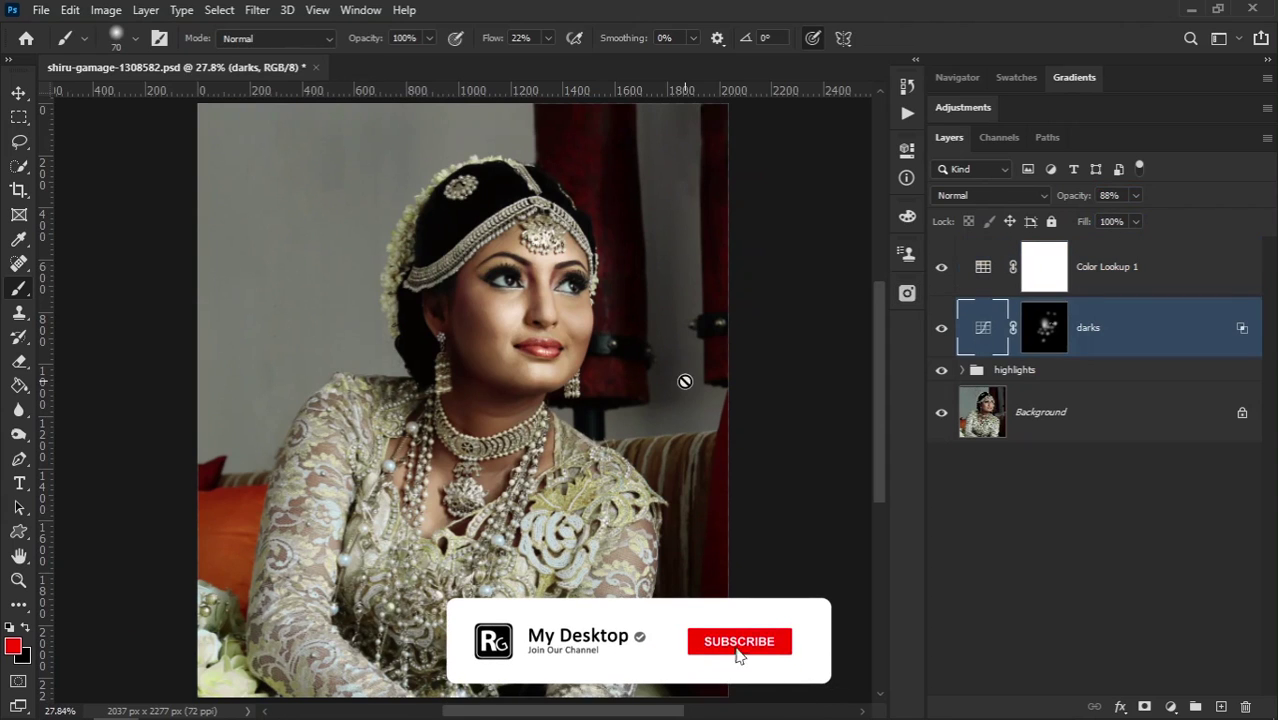